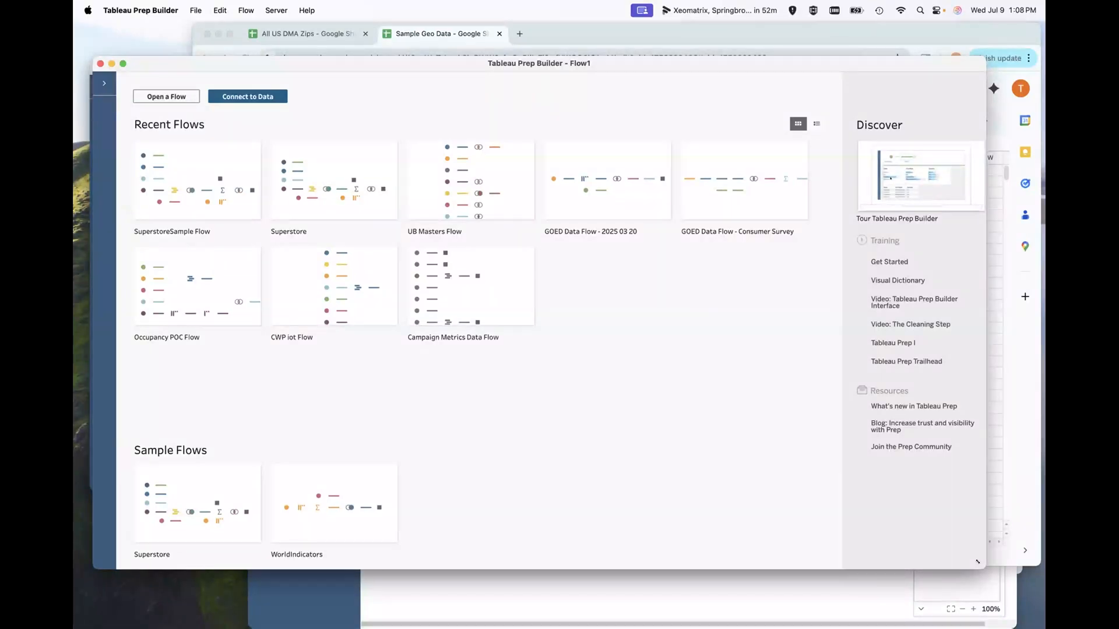
# Expand the Connections pane on the start page and preview the inputs and outputs of the Superstore sample flow.
pyautogui.click(104, 84)
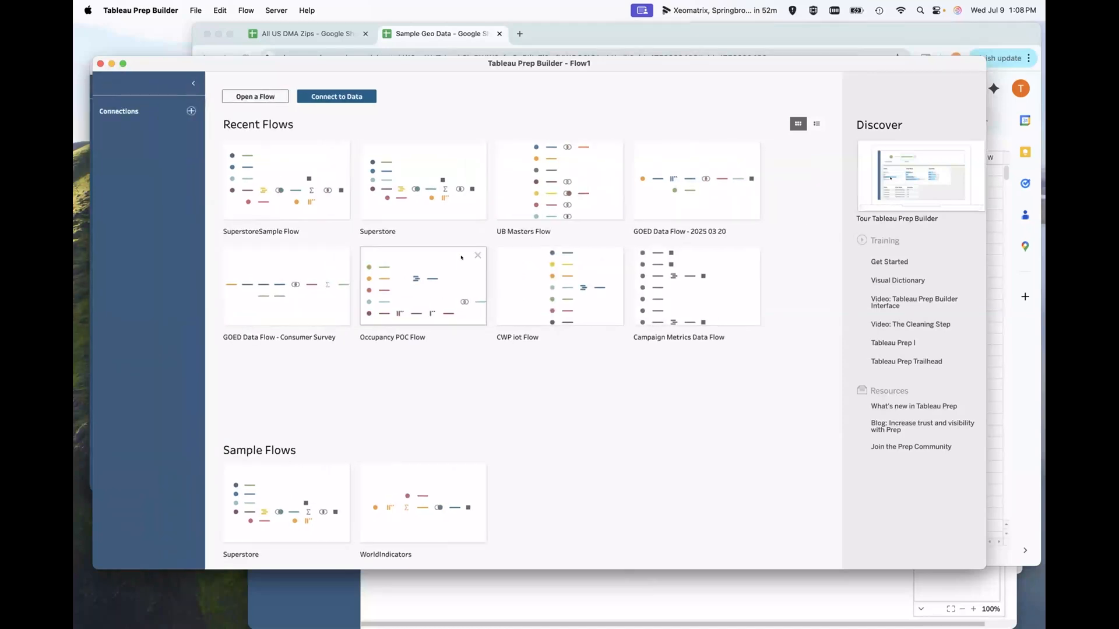
pyautogui.moveTo(462, 258)
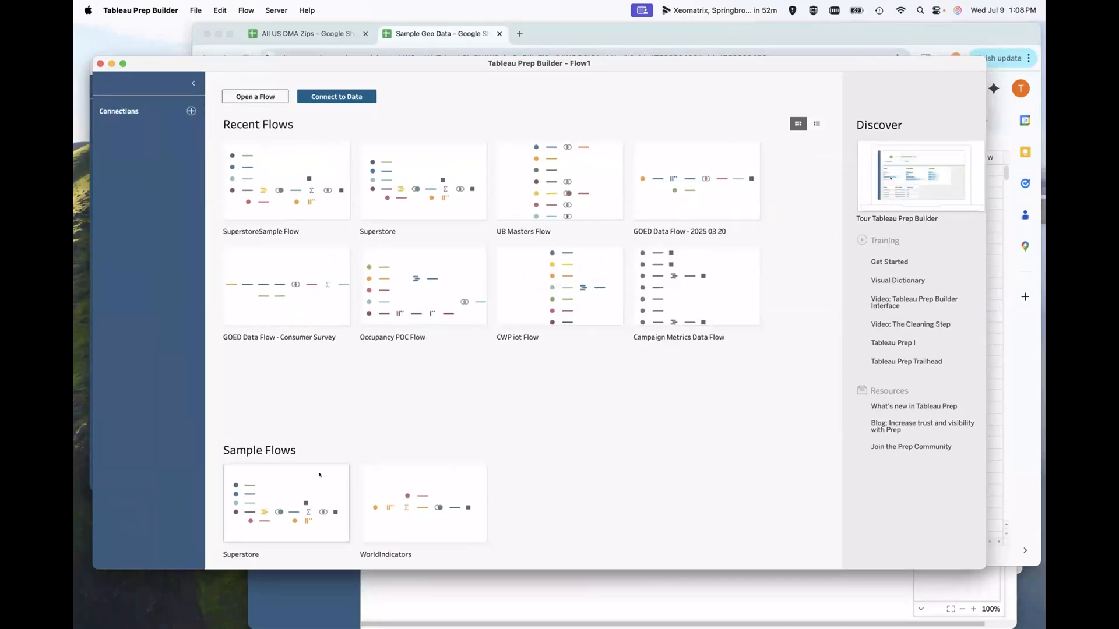
pyautogui.moveTo(328, 509)
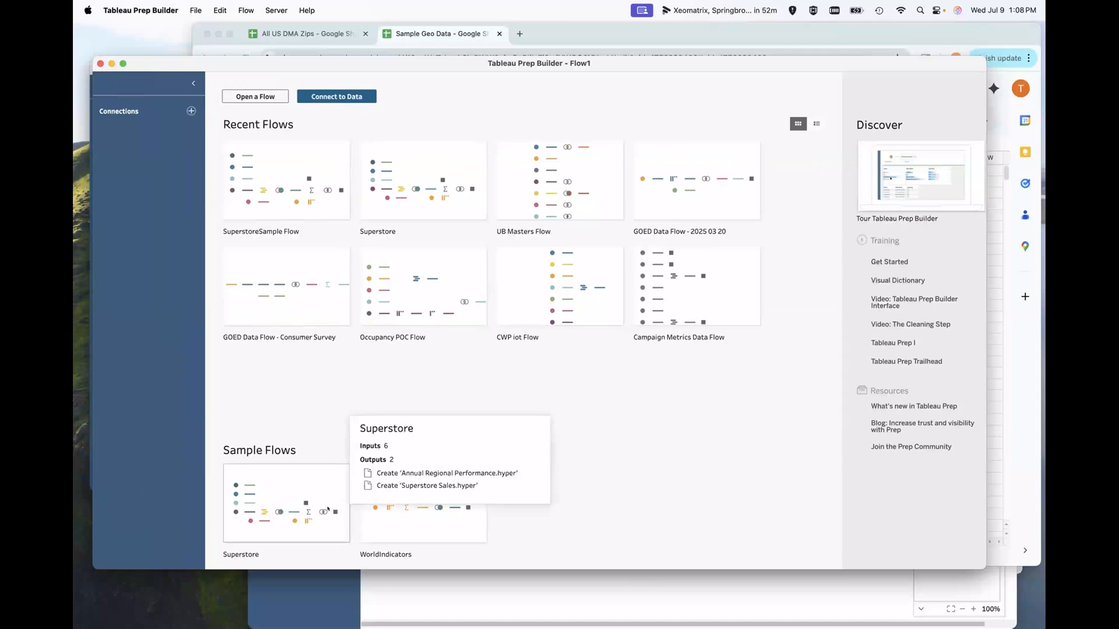
# Close the empty Flow1 window and enlarge the Superstore flow window to fill the screen.
pyautogui.moveTo(272, 86); pyautogui.dragTo(272, 95)
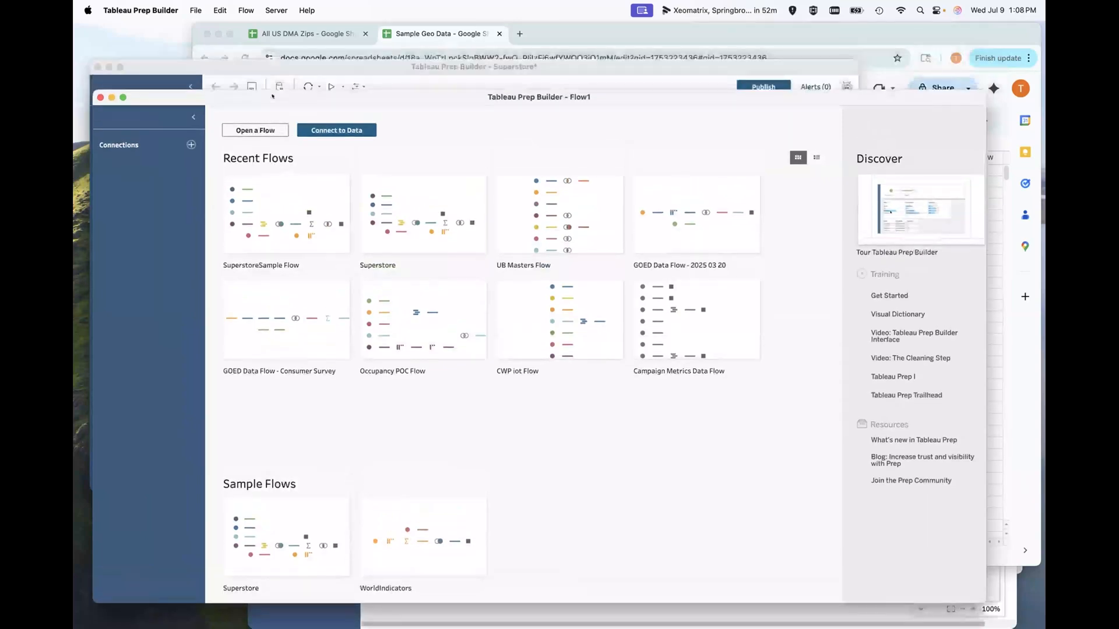
pyautogui.click(99, 97)
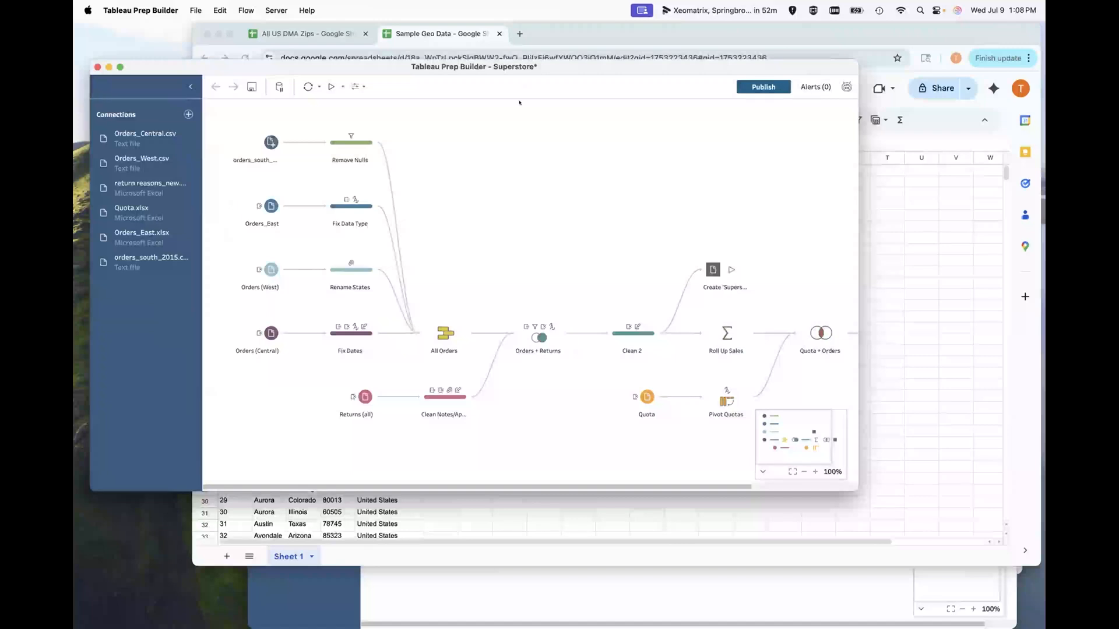
pyautogui.moveTo(519, 102); pyautogui.dragTo(487, 79)
pyautogui.moveTo(855, 504); pyautogui.dragTo(951, 572)
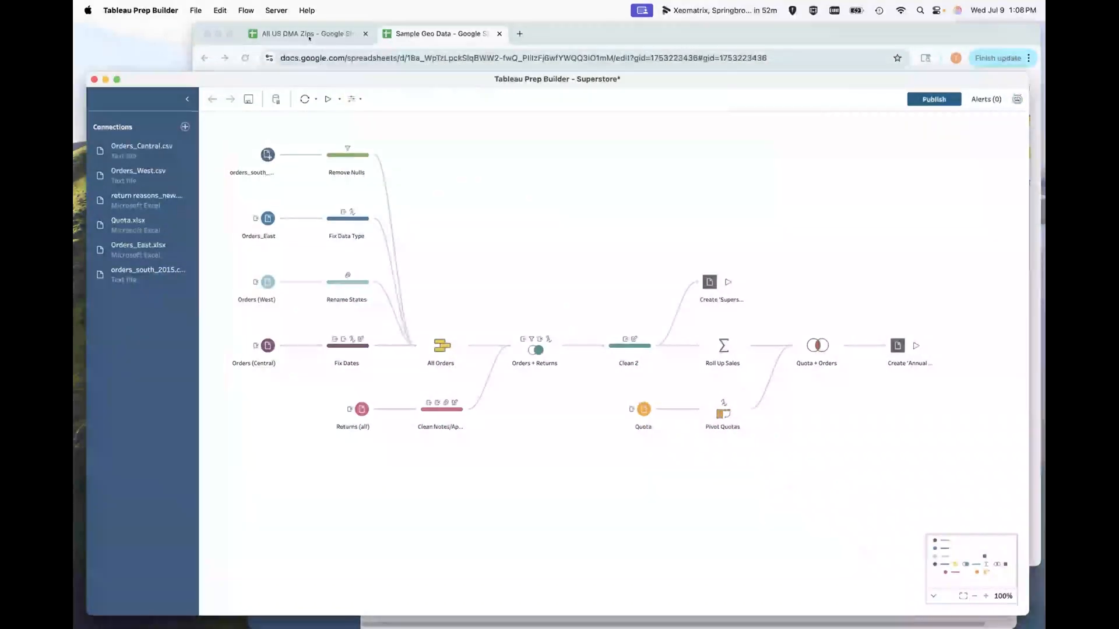
pyautogui.moveTo(322, 78); pyautogui.dragTo(309, 29)
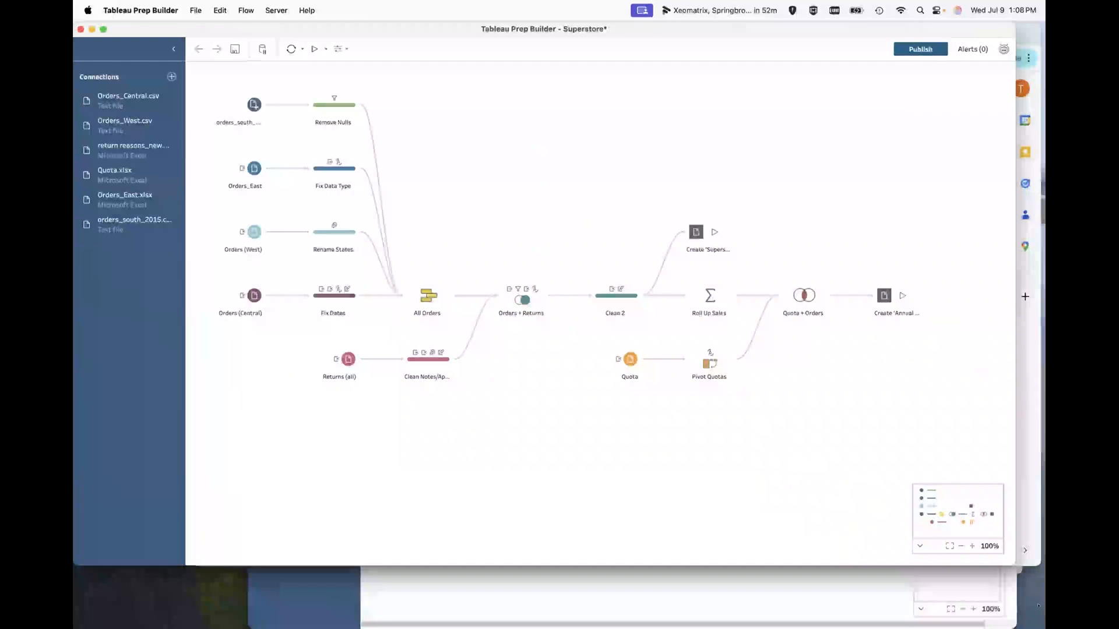
pyautogui.moveTo(1038, 606); pyautogui.dragTo(1045, 628)
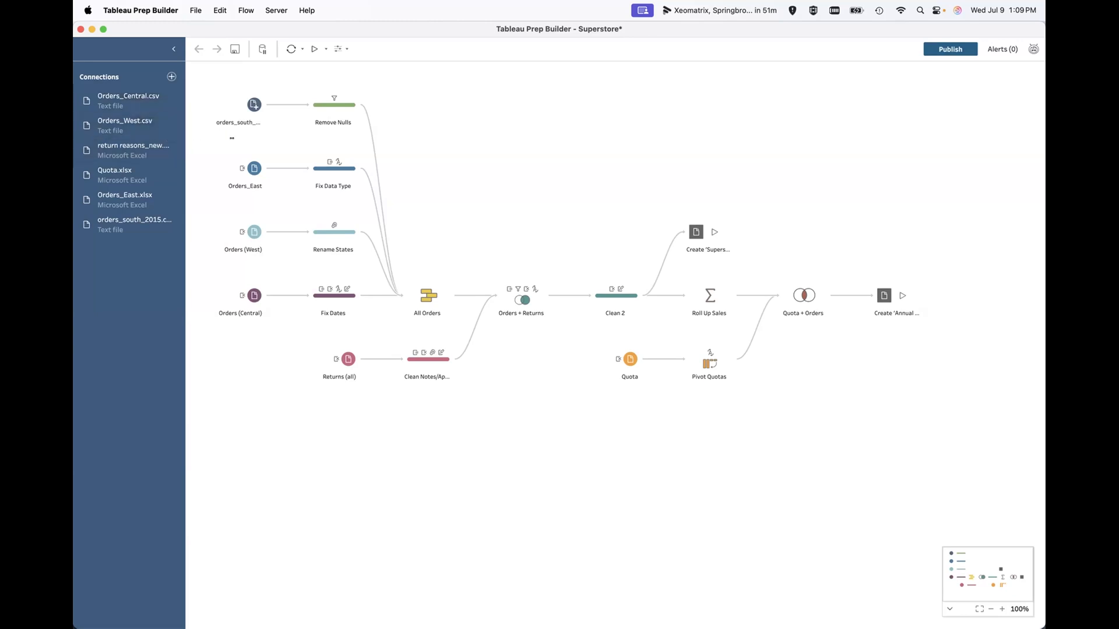
# Widen the Connections pane to read the full file names, inspect the Remove Nulls step's data, and narrow the pane again.
pyautogui.moveTo(232, 138); pyautogui.dragTo(242, 138)
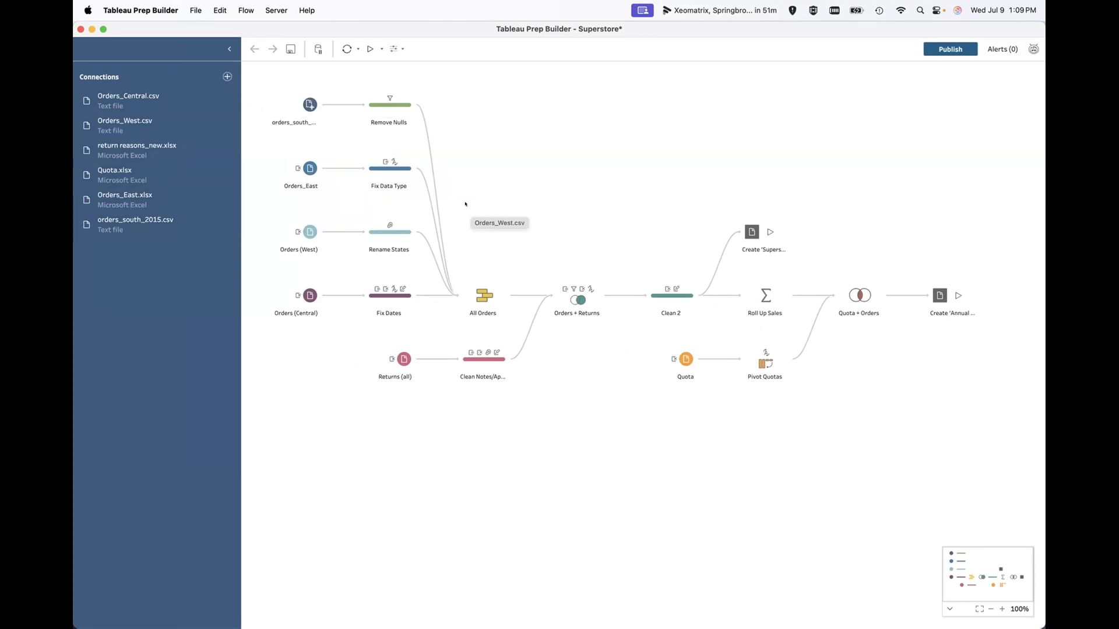
pyautogui.click(389, 109)
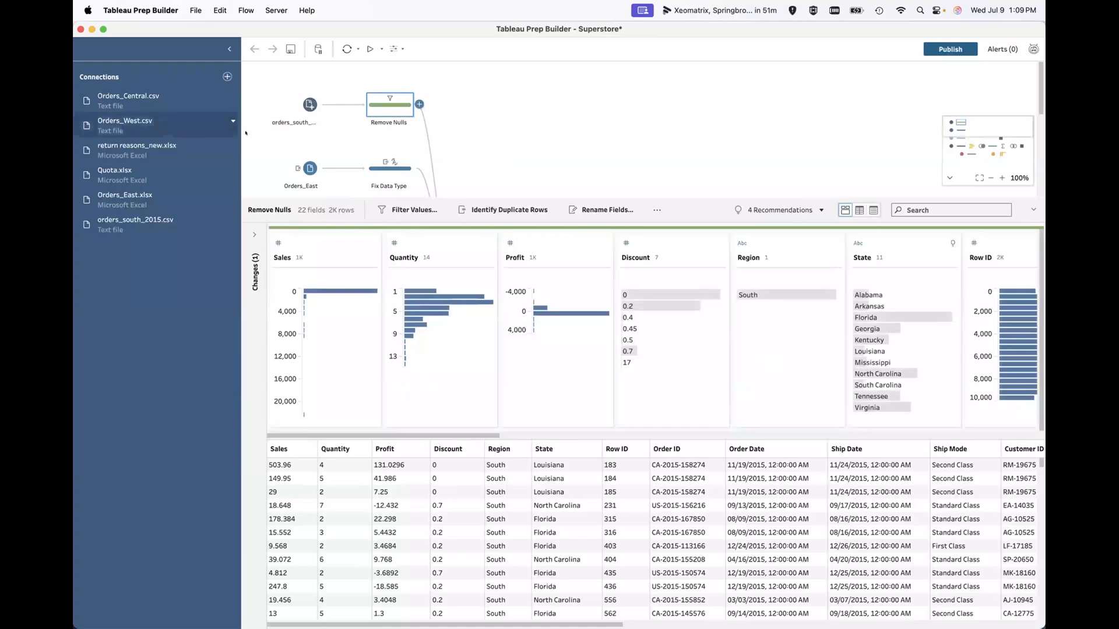
pyautogui.moveTo(241, 133); pyautogui.dragTo(185, 130)
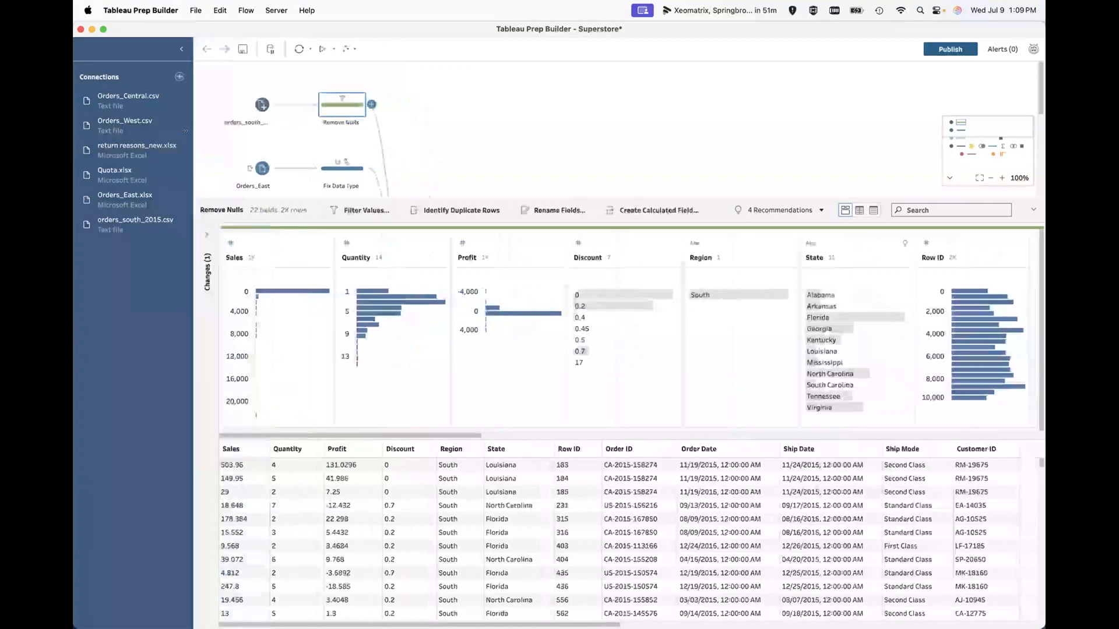
pyautogui.scroll(-3, 348, 150)
pyautogui.scroll(3, 348, 151)
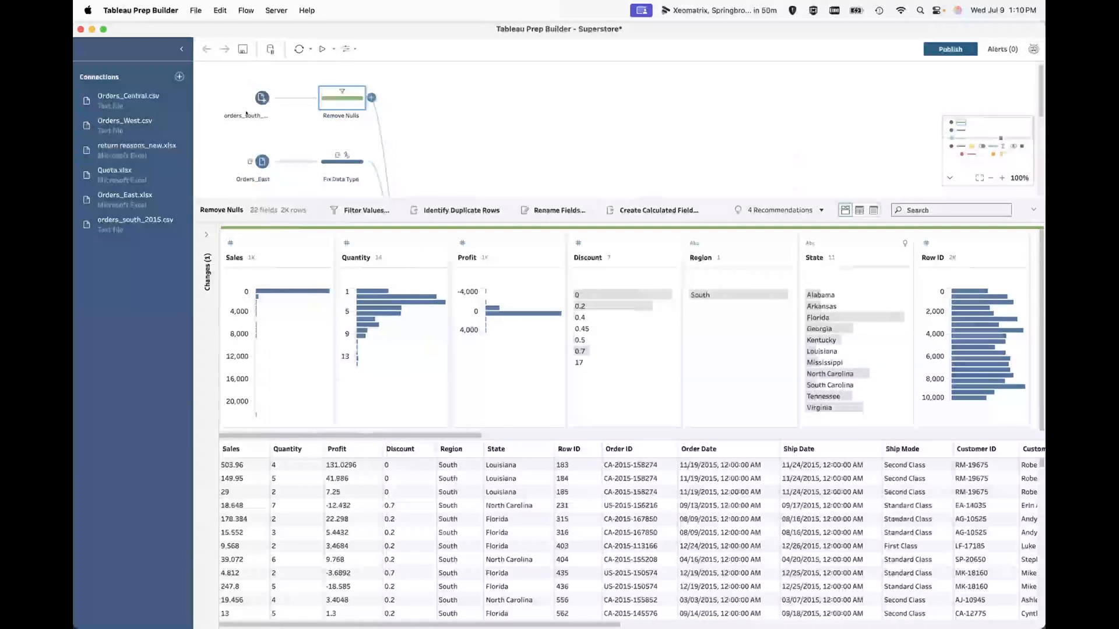
# Open the orders_south input step and review its unioned tables and included fields.
pyautogui.click(245, 105)
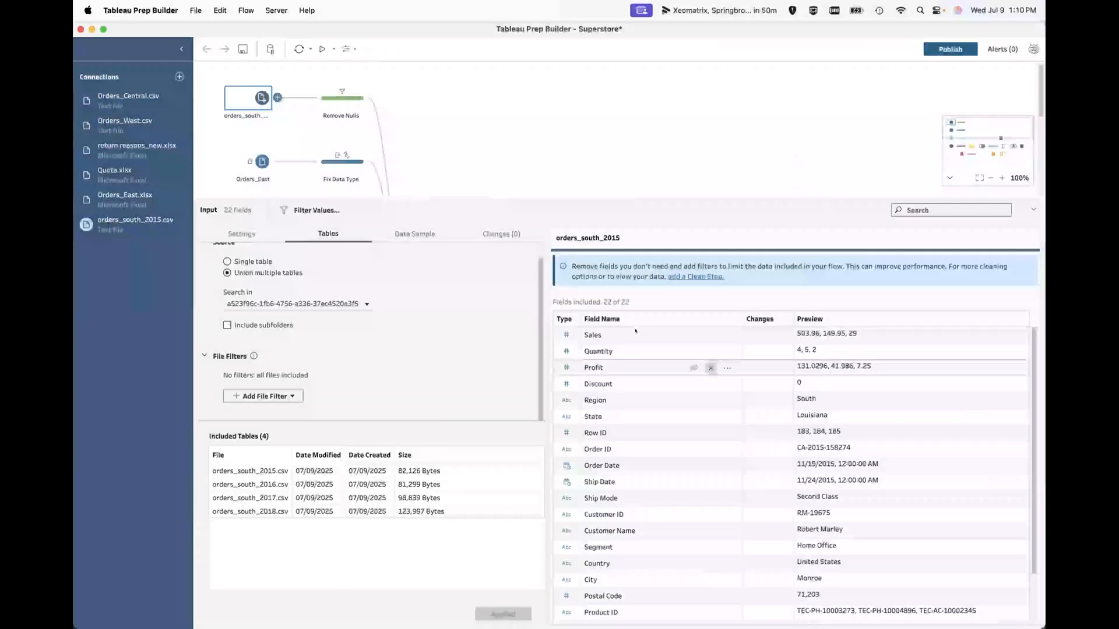
pyautogui.scroll(-3, 653, 482)
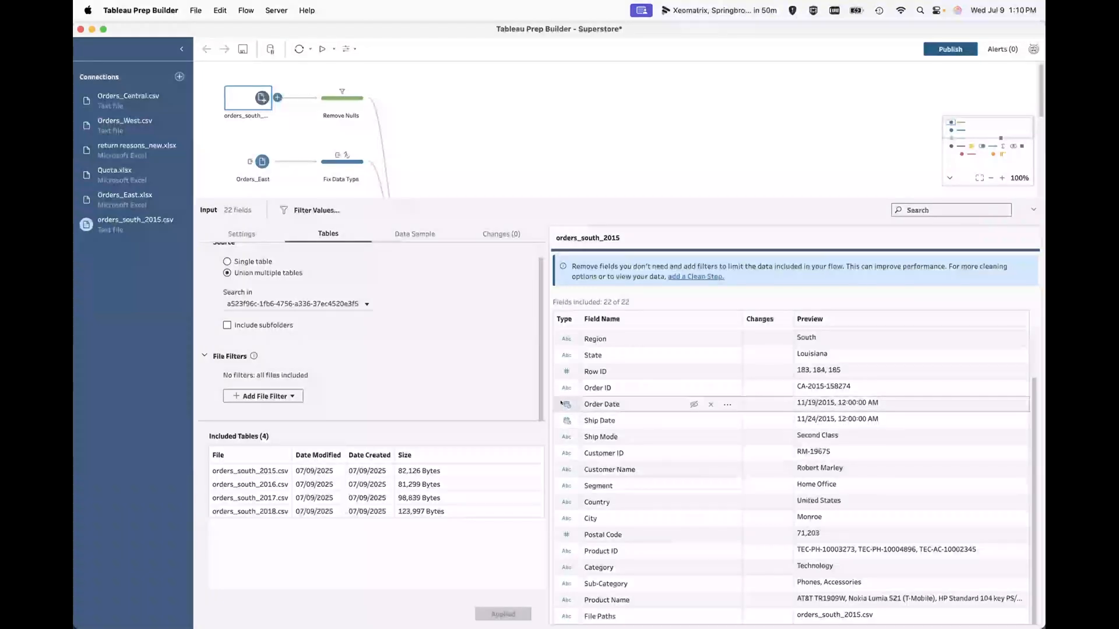
pyautogui.scroll(3, 561, 402)
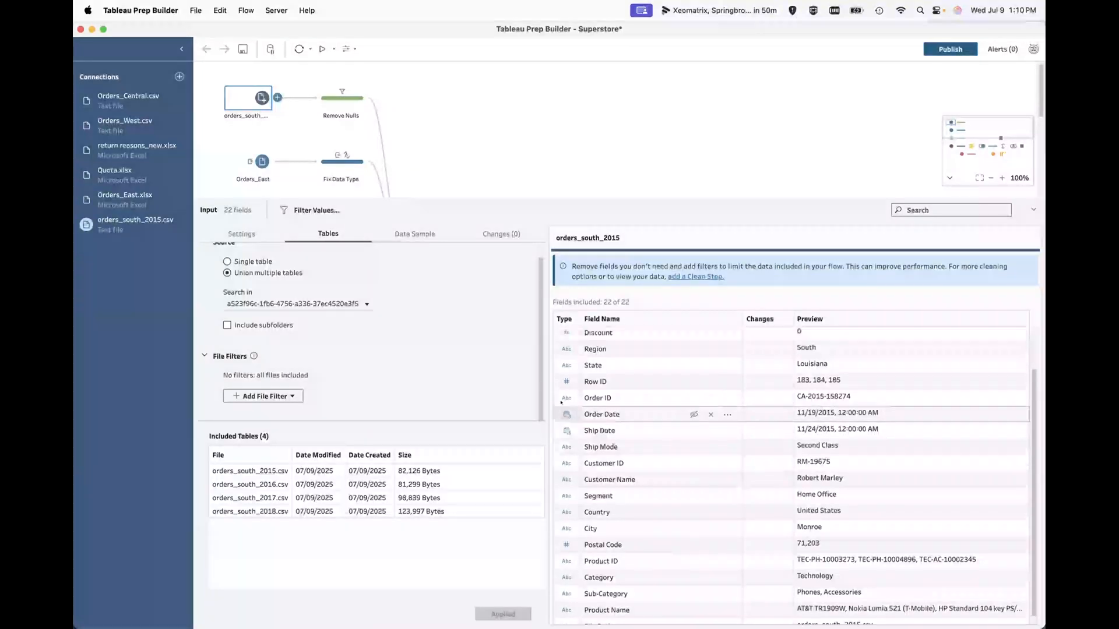
pyautogui.scroll(-1, 438, 158)
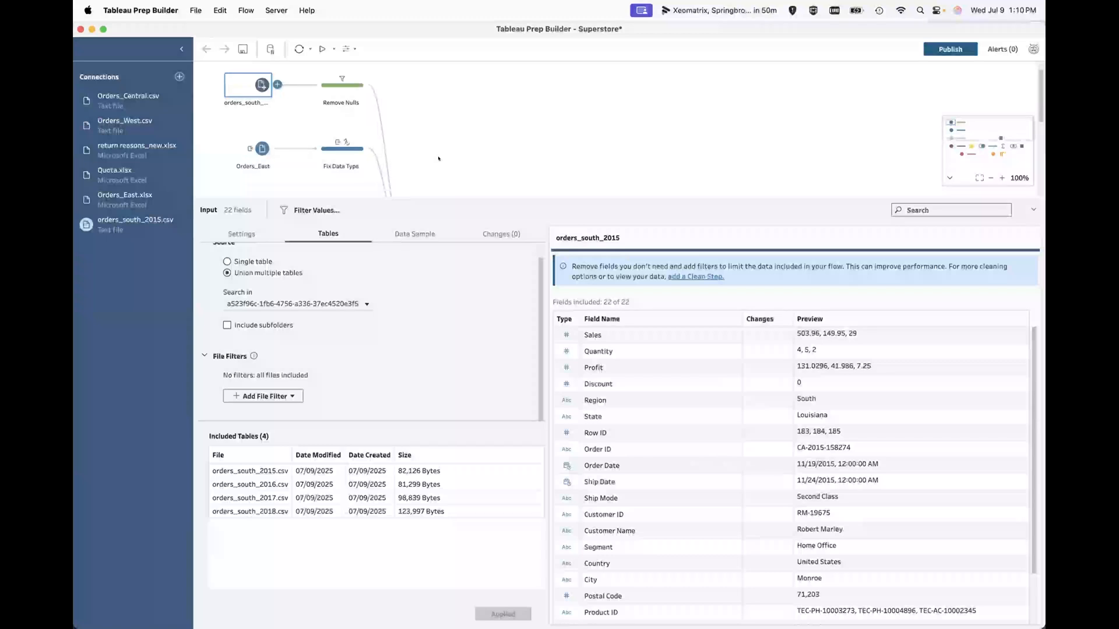
# Review the step types that can be inserted after the orders_south input and the options available for the Remove Nulls step.
pyautogui.click(338, 88)
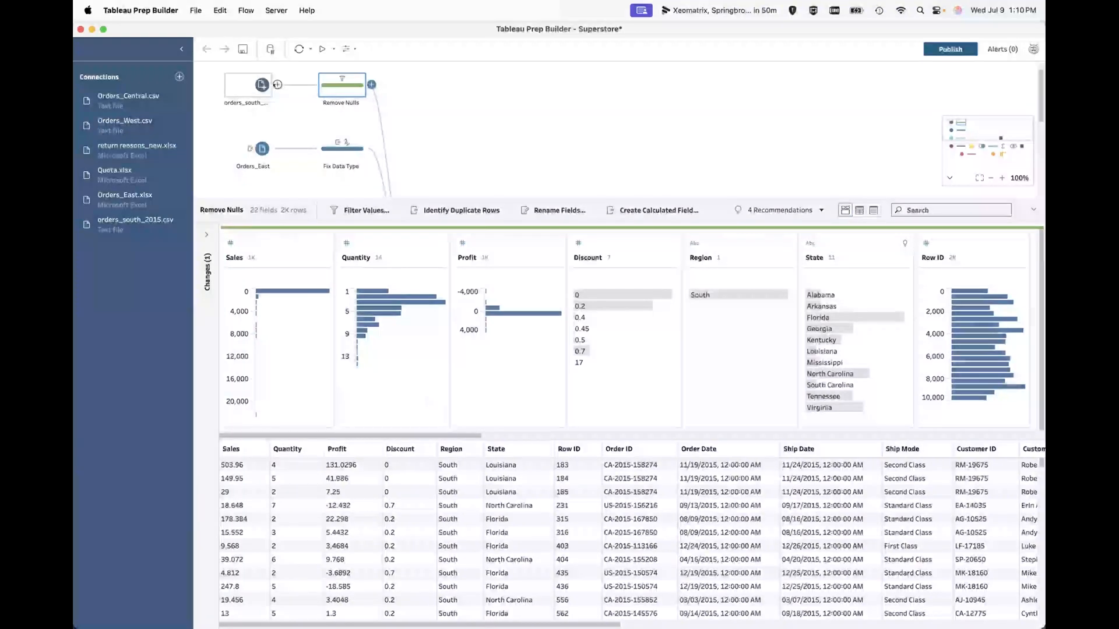
pyautogui.click(277, 84)
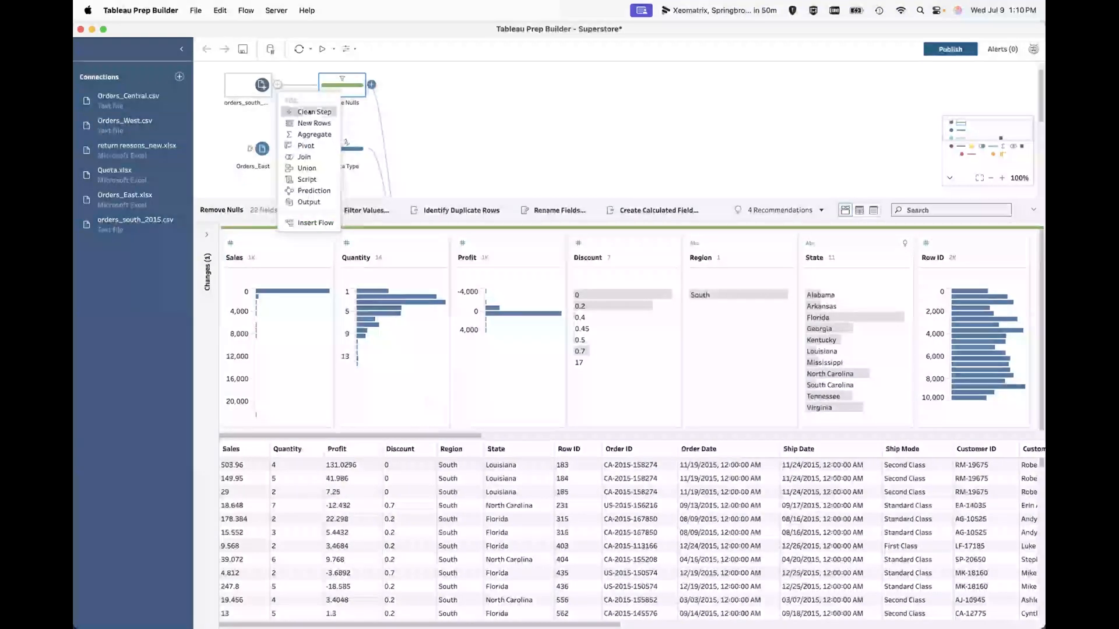
pyautogui.click(352, 87)
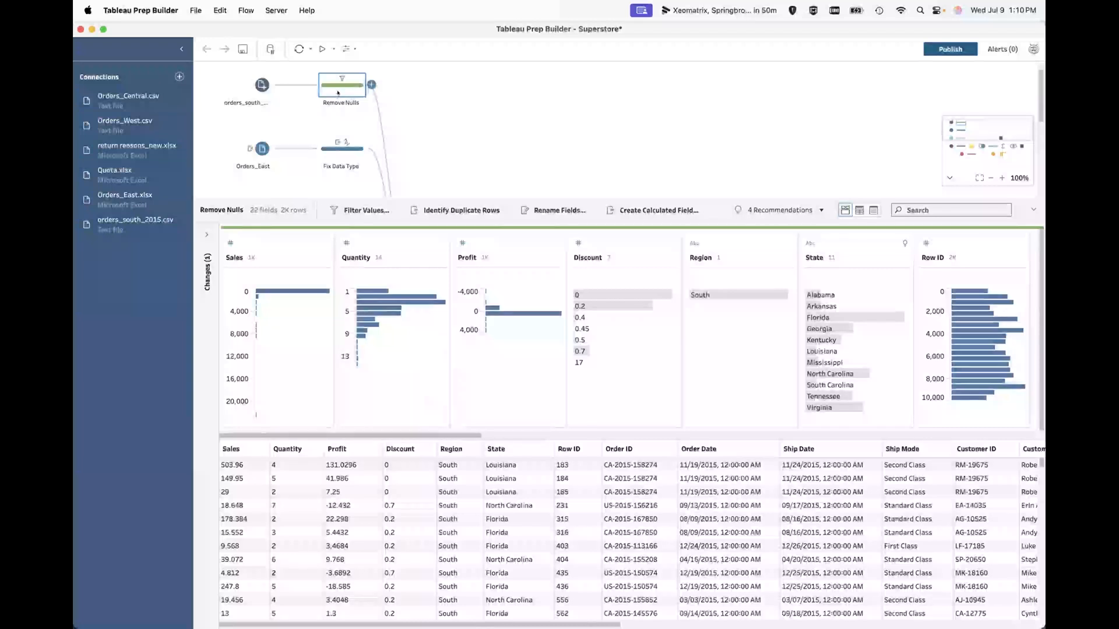
pyautogui.rightClick(338, 92)
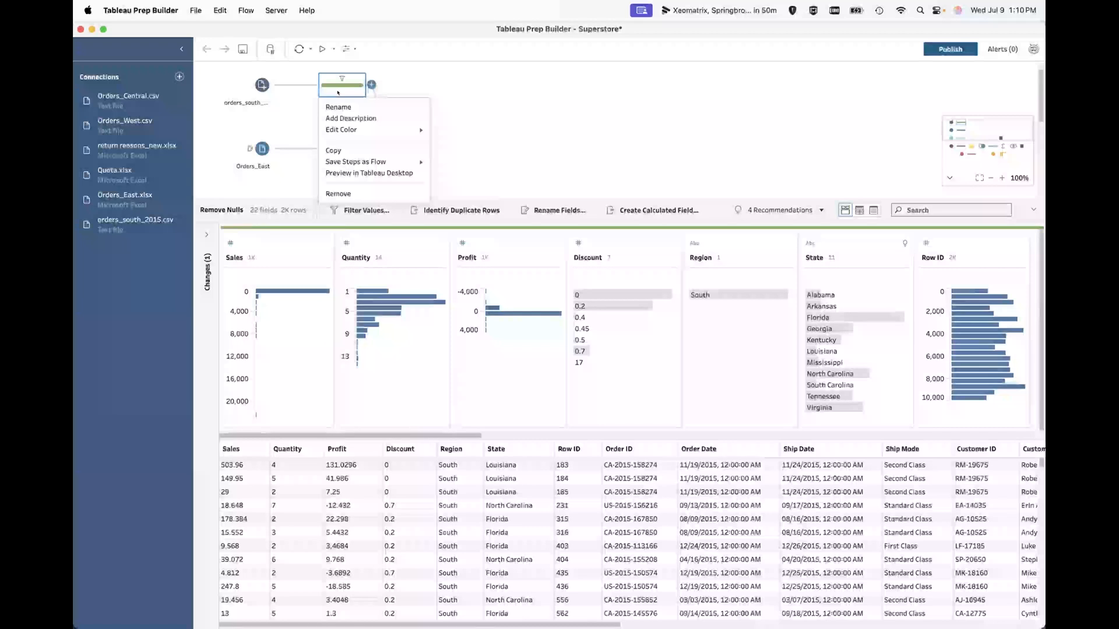
pyautogui.click(327, 106)
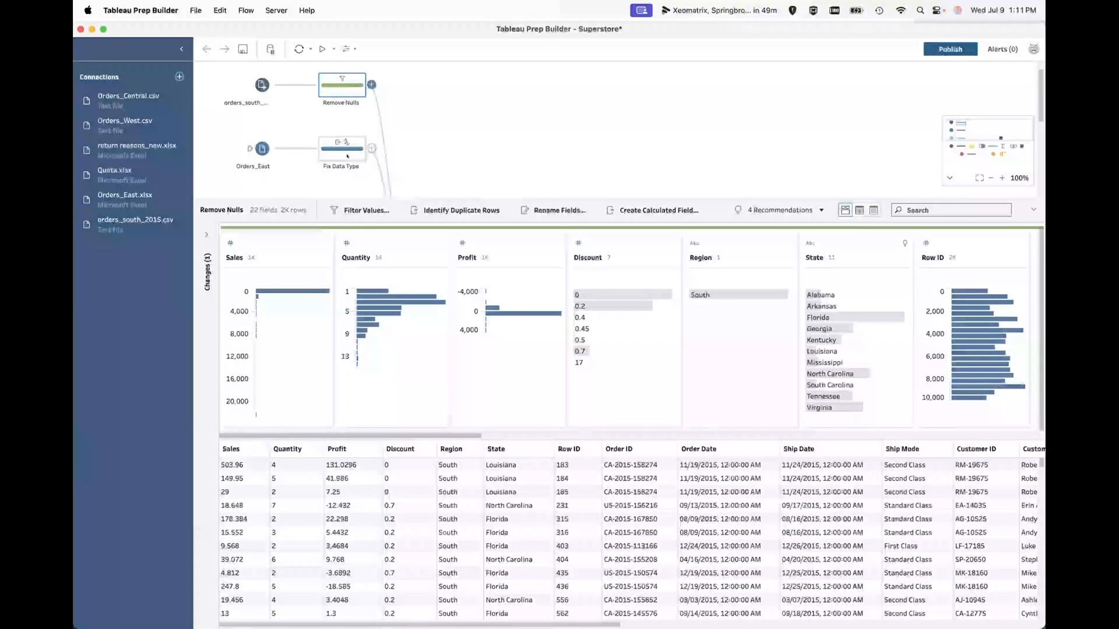
pyautogui.rightClick(340, 91)
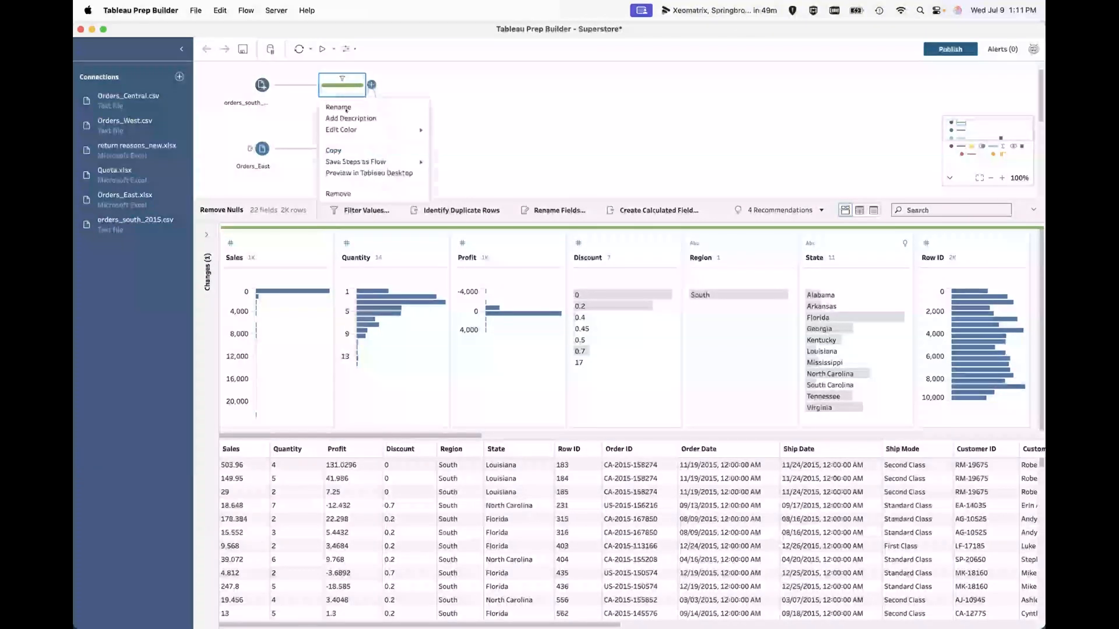
pyautogui.click(336, 96)
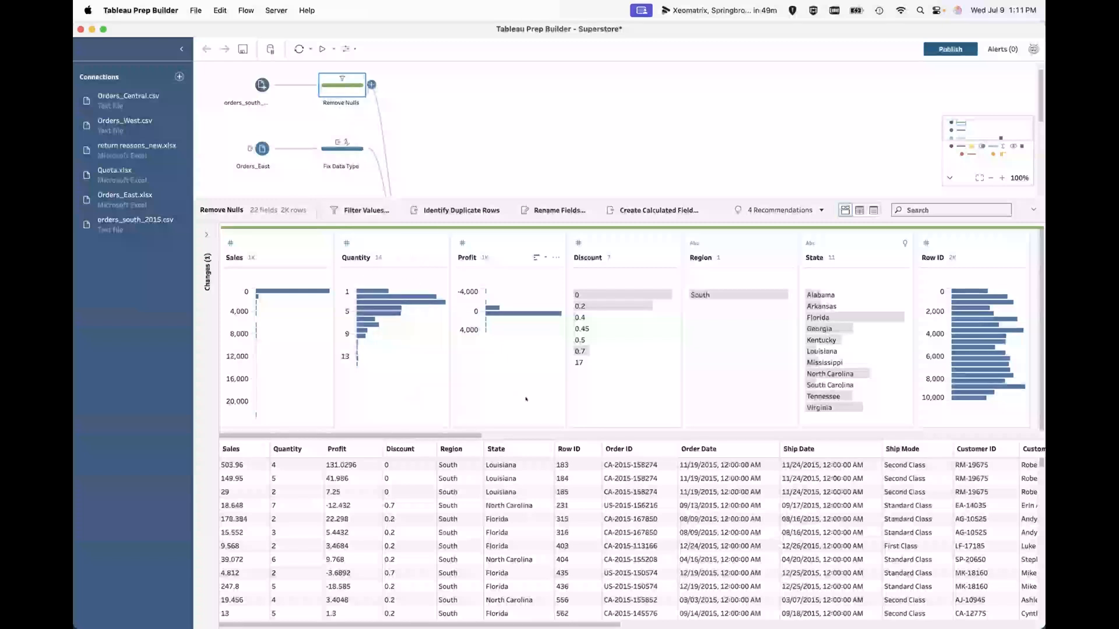
# Expand the list of changes in the Remove Nulls step and examine its Order ID filter and the field profiles.
pyautogui.hscroll(5, 411, 390)
pyautogui.hscroll(4, 526, 400)
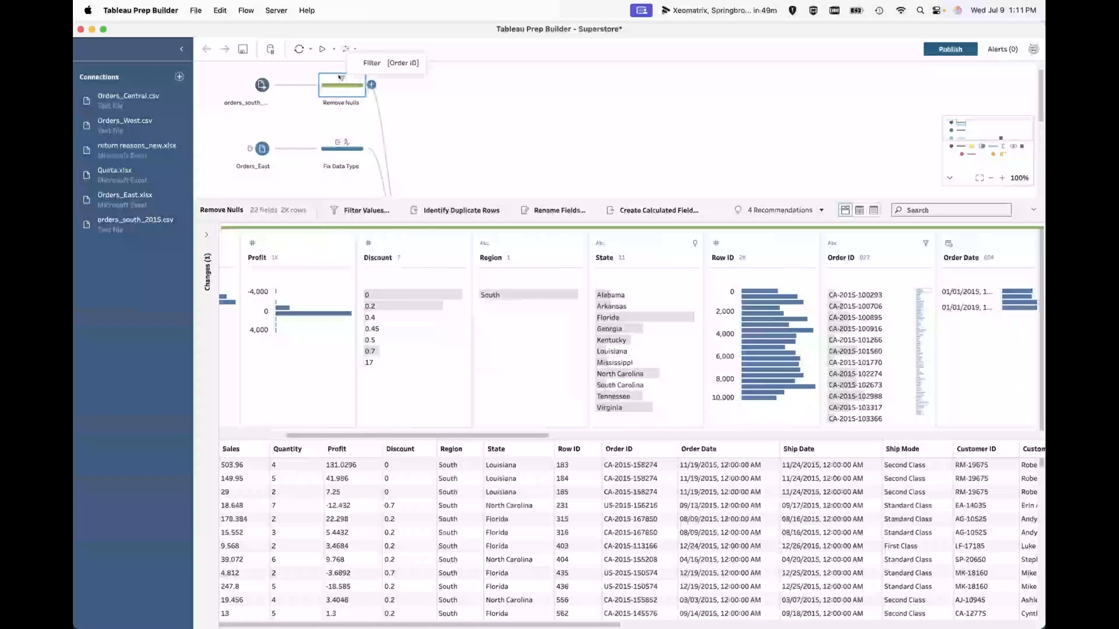
pyautogui.click(206, 235)
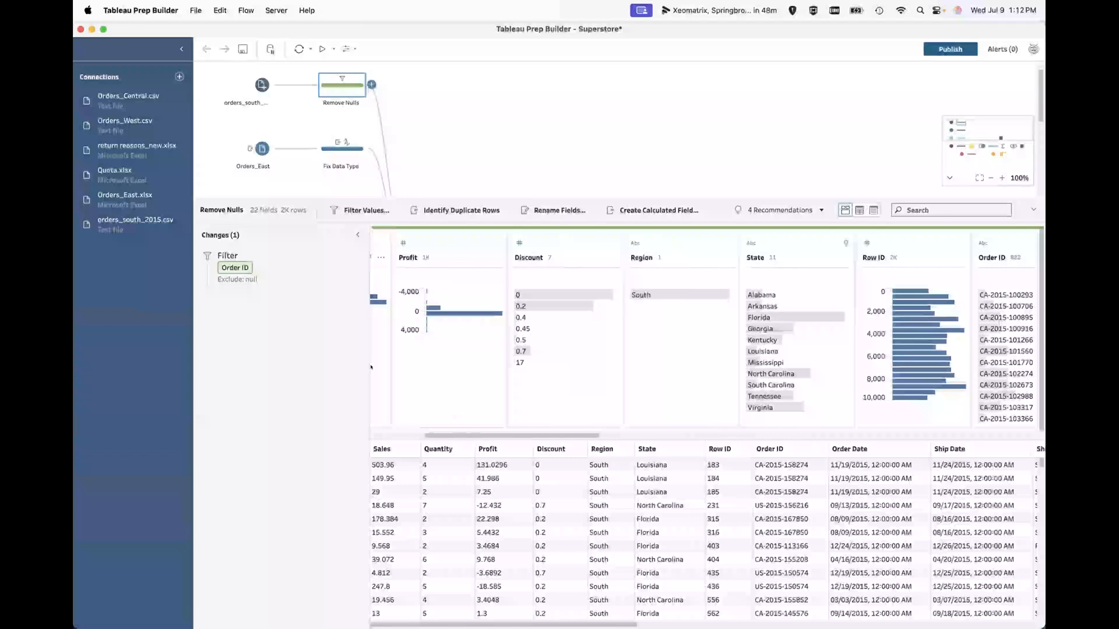
pyautogui.moveTo(382, 303)
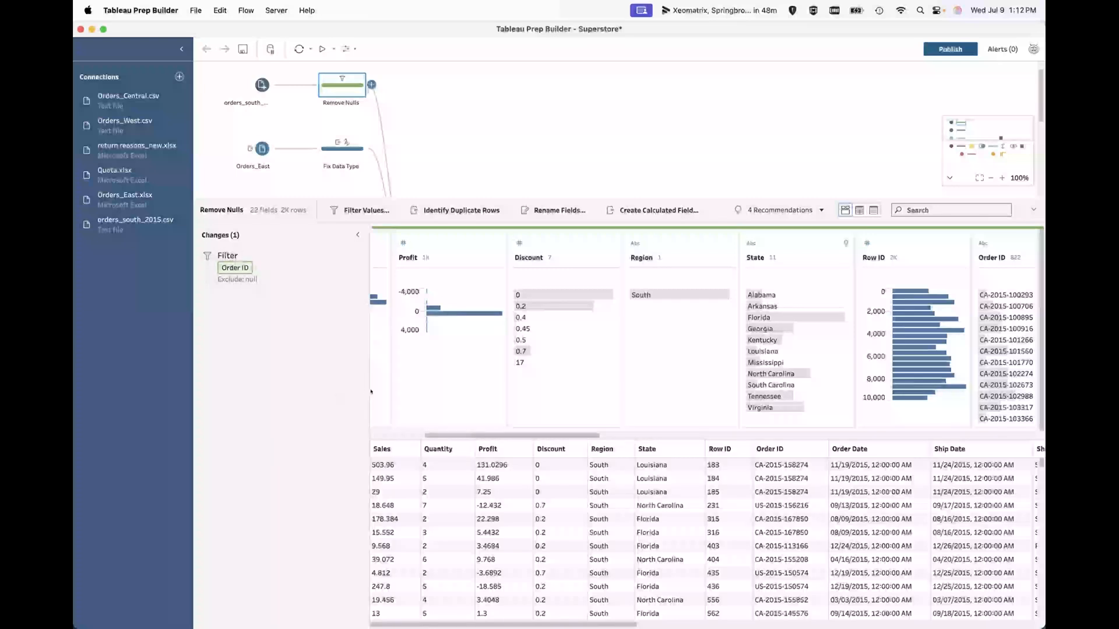
pyautogui.hscroll(-5, 389, 384)
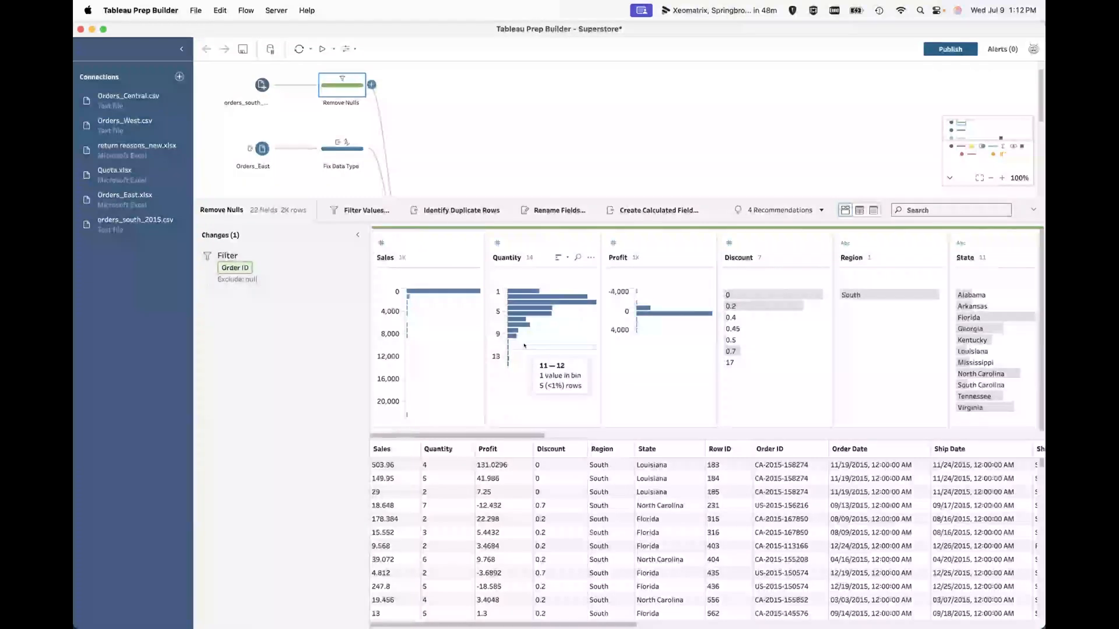
pyautogui.hscroll(10, 547, 304)
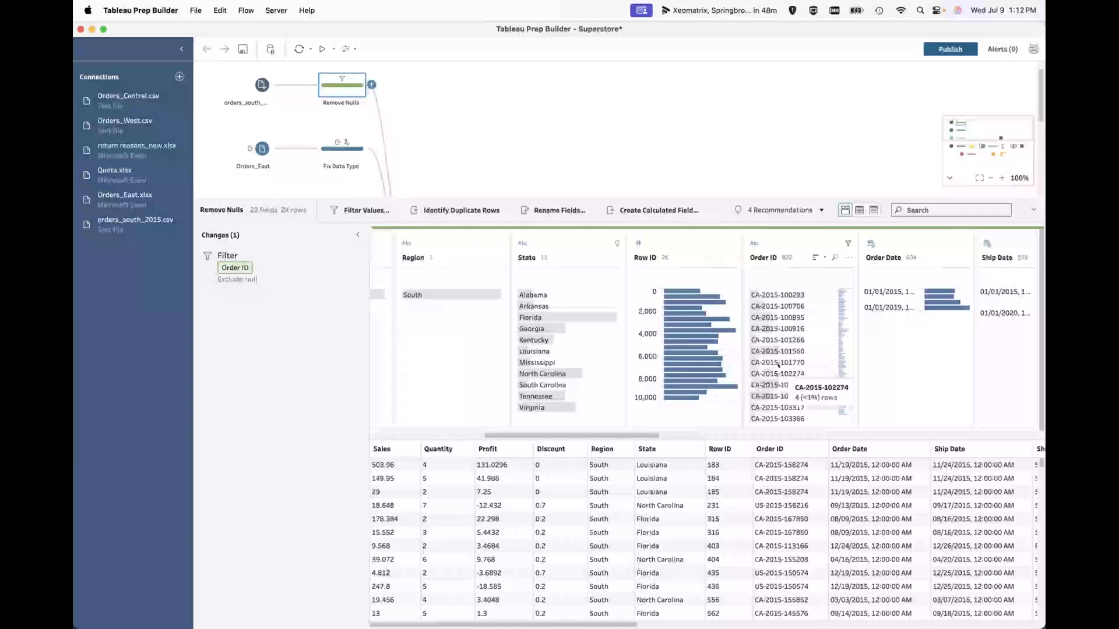
pyautogui.hscroll(5, 778, 365)
pyautogui.hscroll(5, 778, 366)
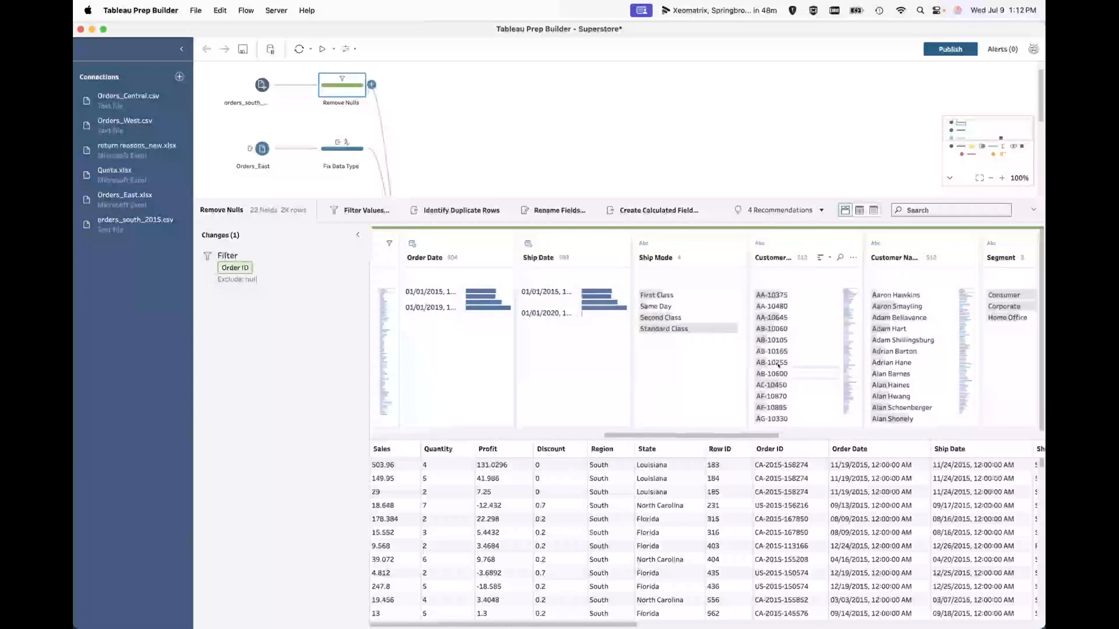
# Apply the recommendation to change the State field's data role to State/Province in the Remove Nulls step.
pyautogui.click(750, 210)
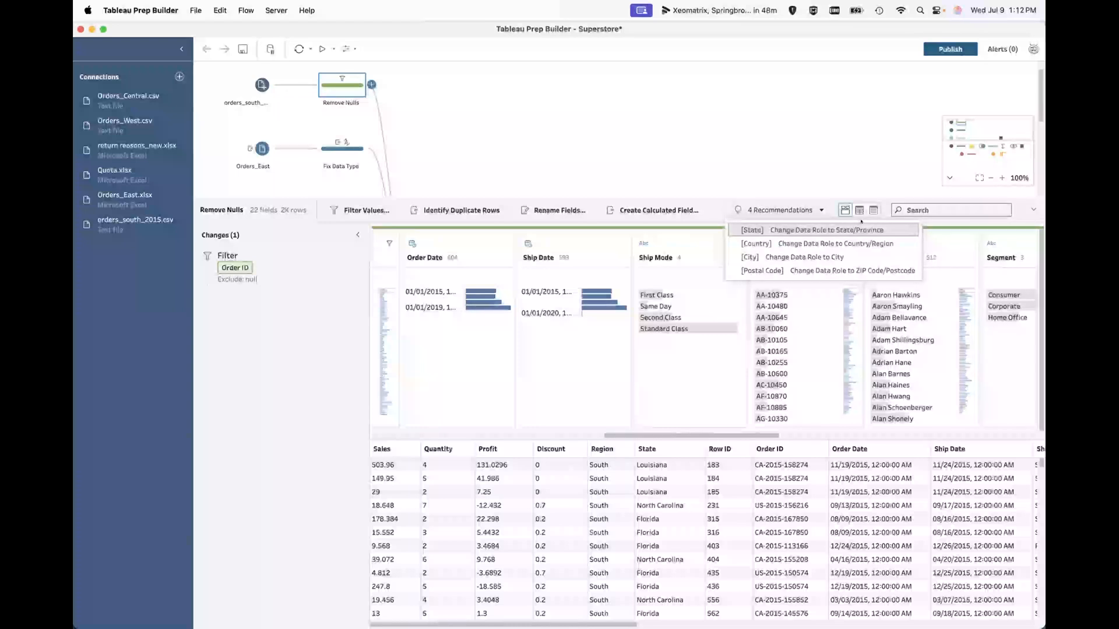
pyautogui.click(840, 229)
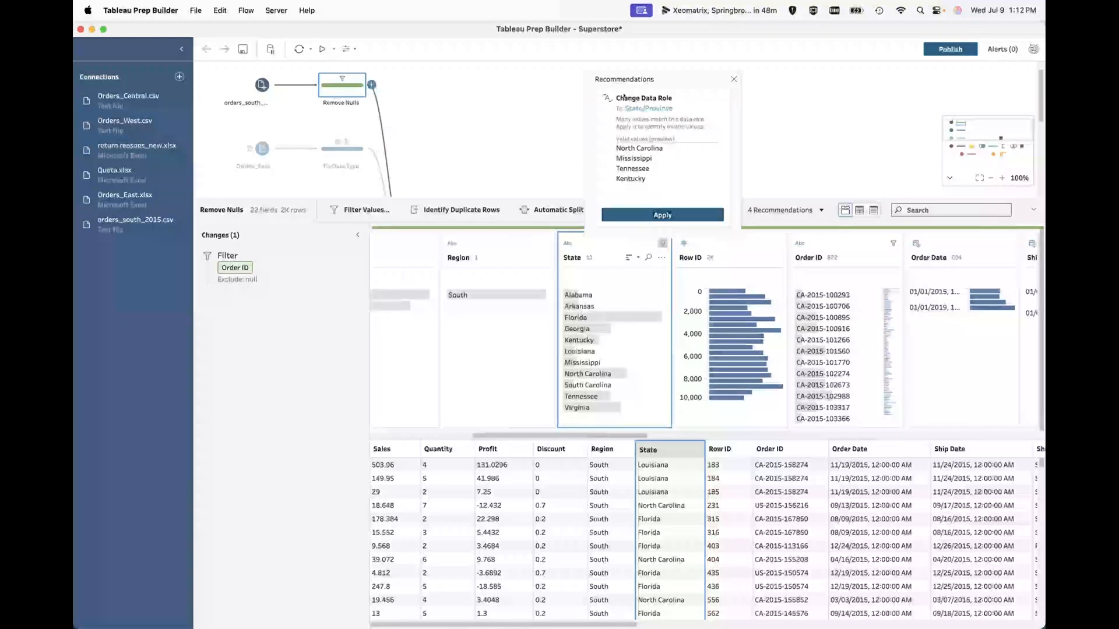
pyautogui.click(644, 213)
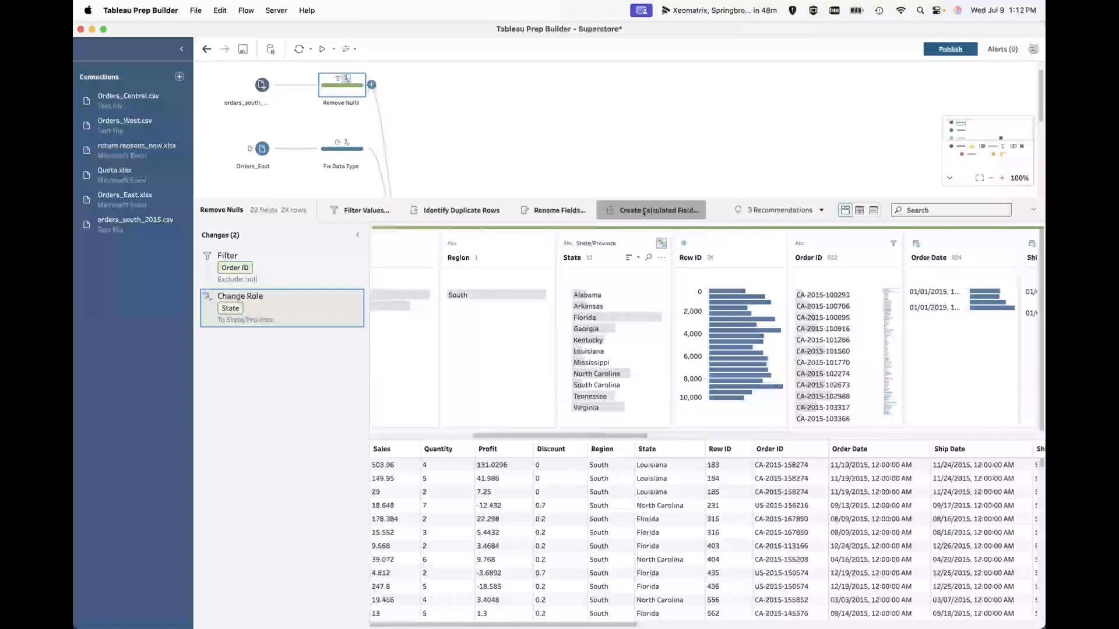
# Trim the spaces from all values of the State field in the Remove Nulls step.
pyautogui.click(758, 211)
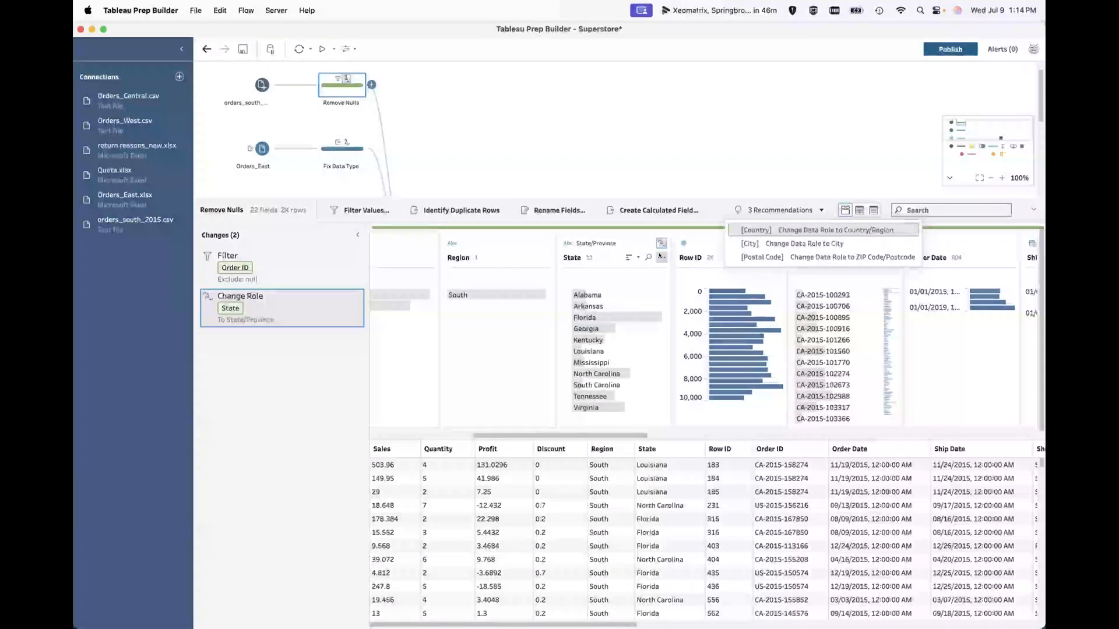
pyautogui.click(662, 257)
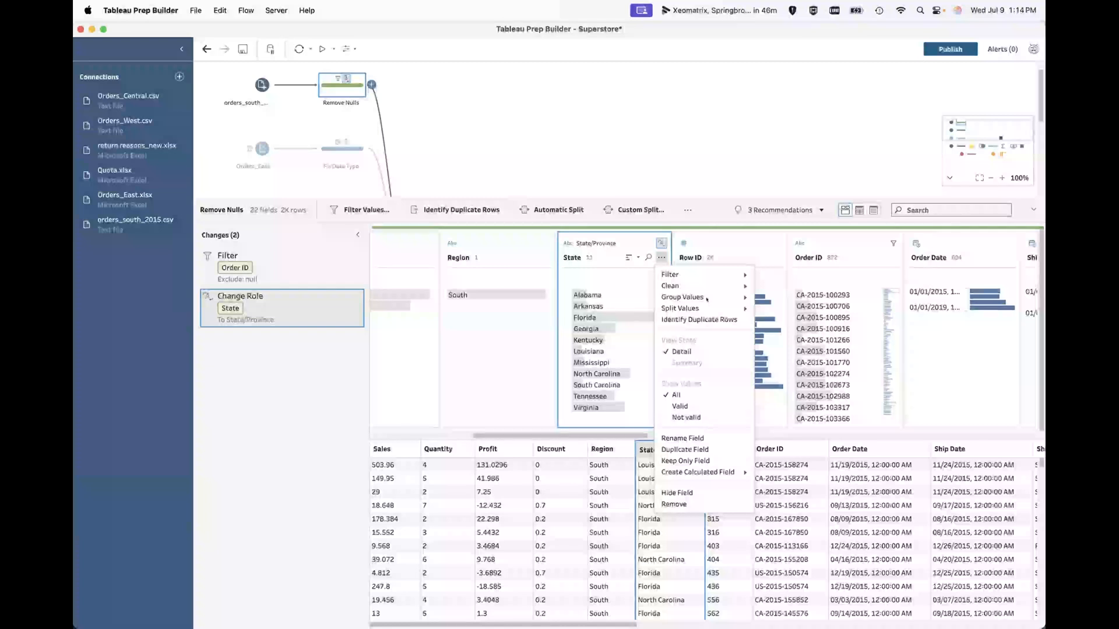
pyautogui.moveTo(709, 282)
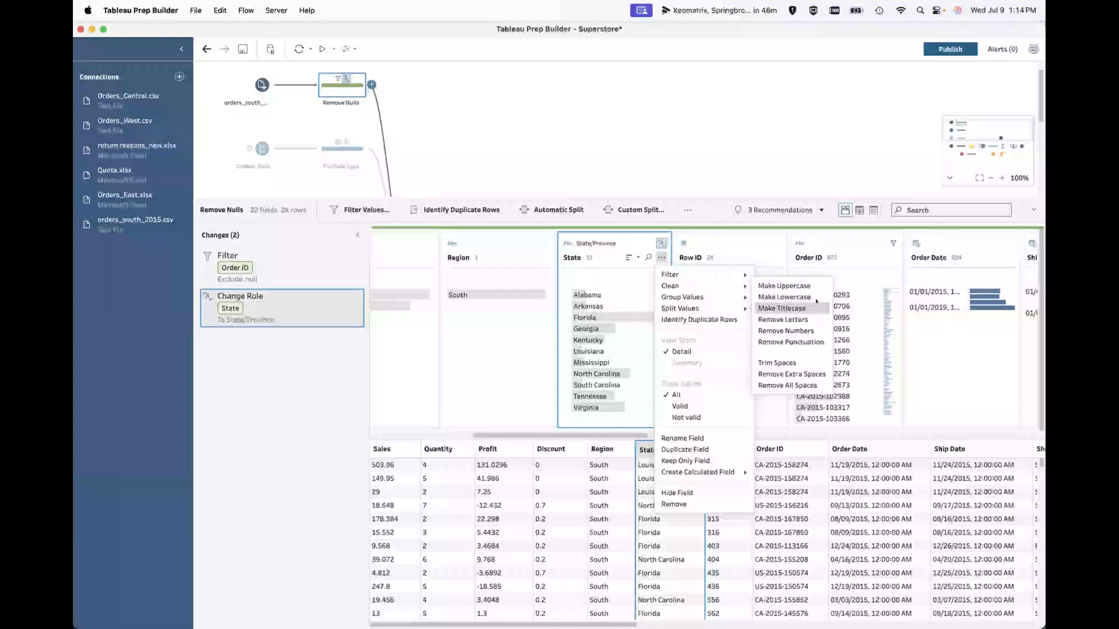
pyautogui.click(814, 364)
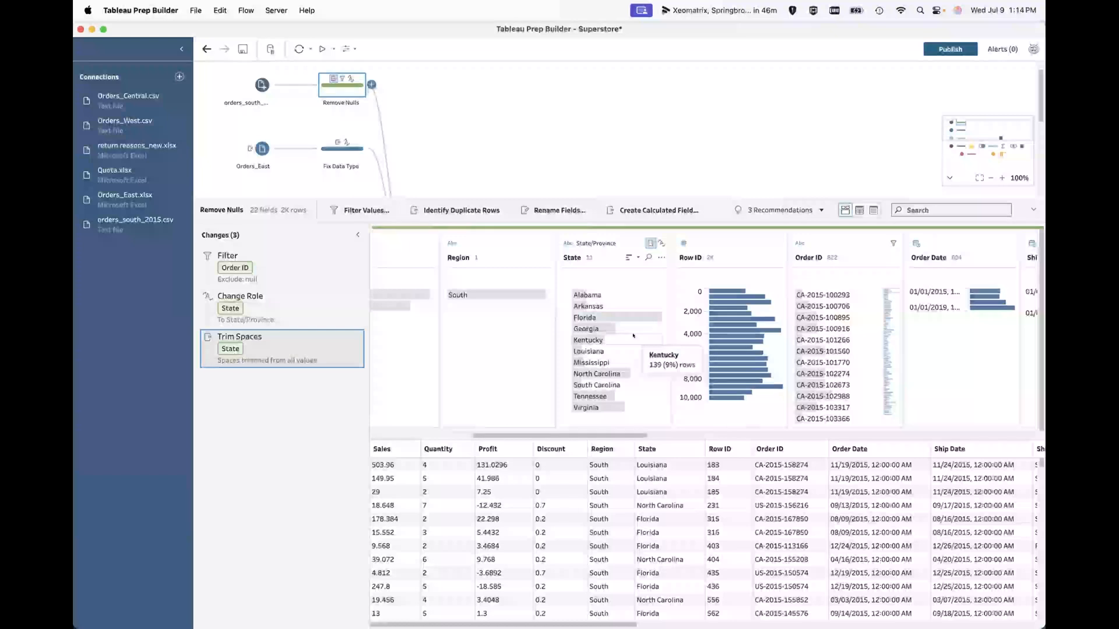
# Review the options and cleaning operations available for the State field and browse the remaining field profiles in Remove Nulls.
pyautogui.click(661, 257)
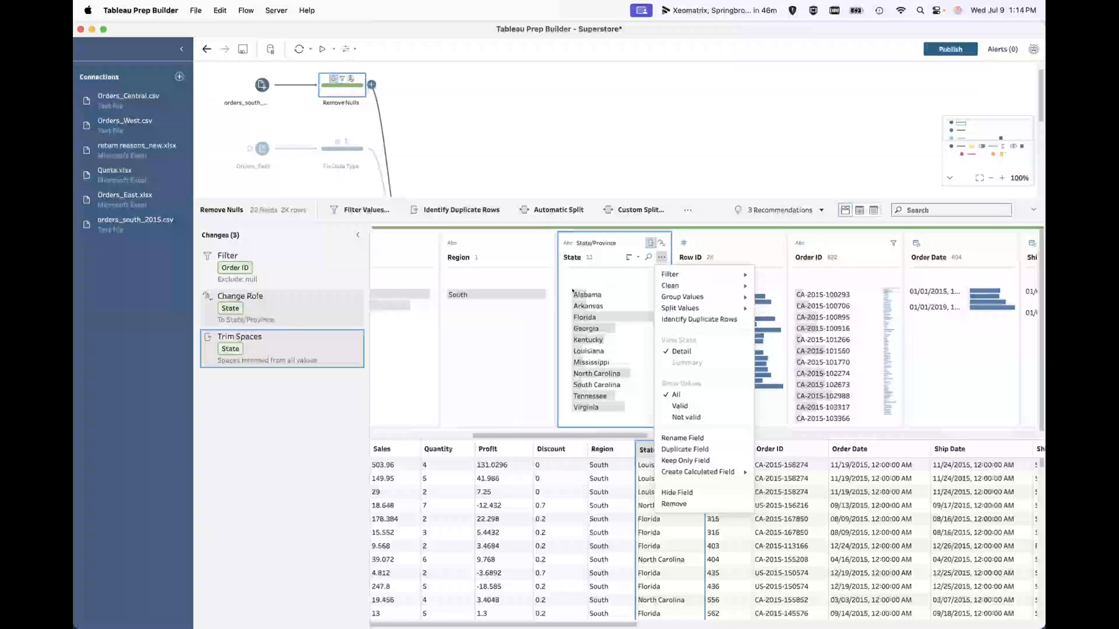
pyautogui.click(660, 260)
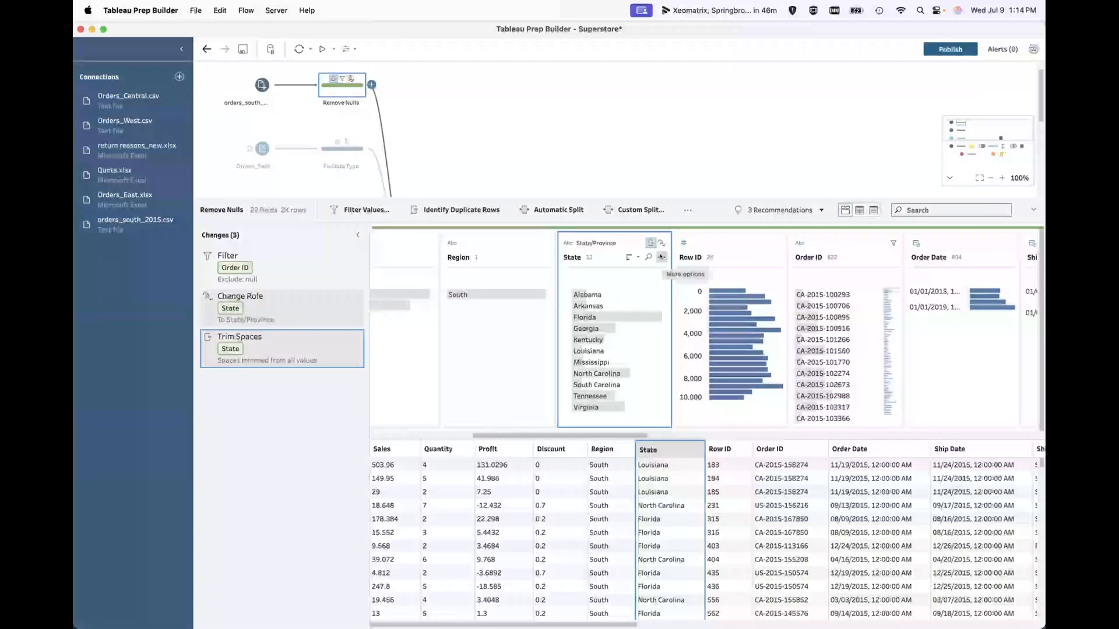
pyautogui.click(661, 257)
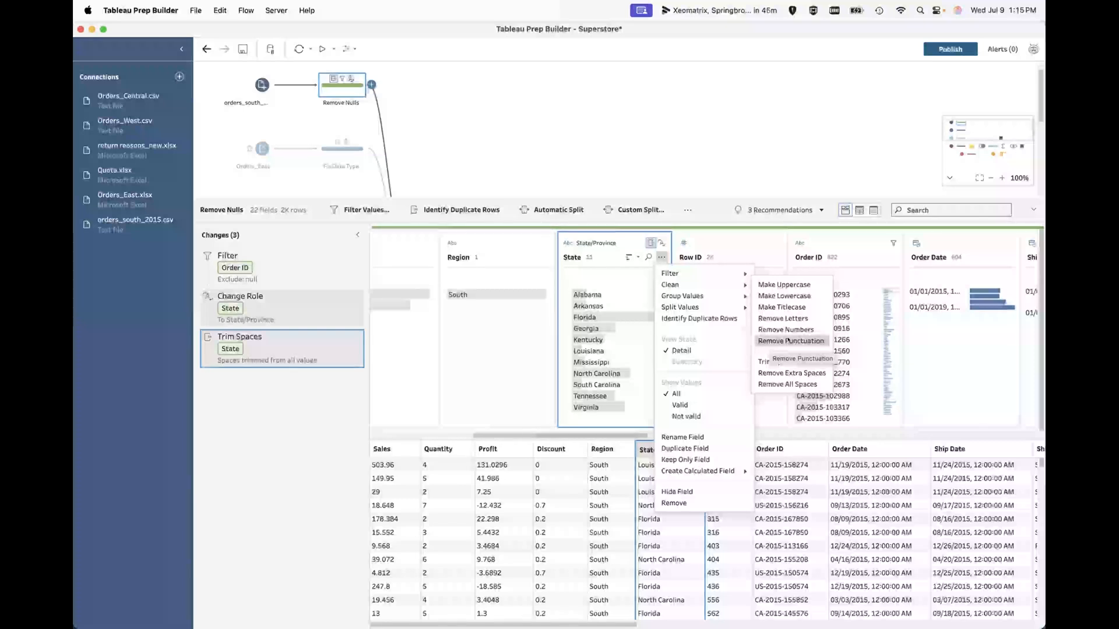
pyautogui.click(619, 284)
pyautogui.hscroll(5, 857, 392)
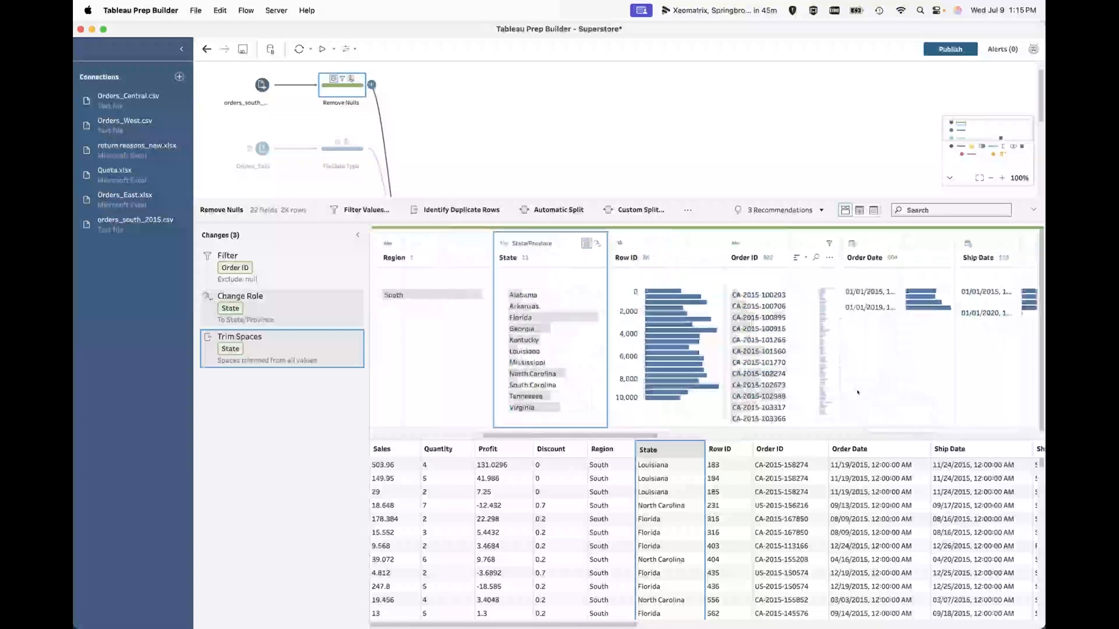
pyautogui.hscroll(8, 858, 392)
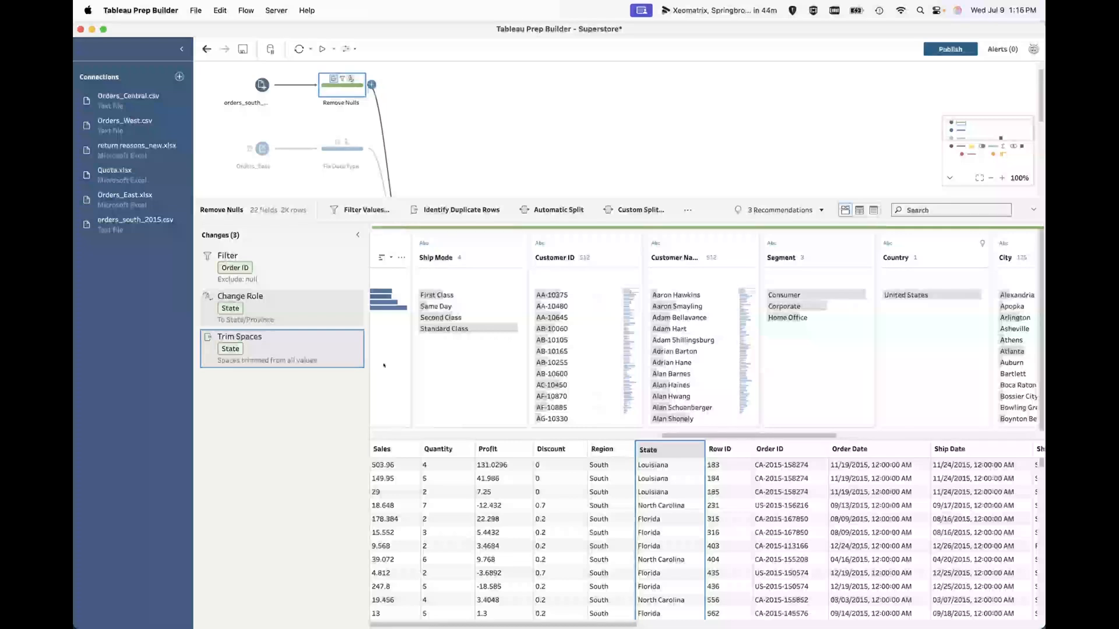
# Duplicate the State field at the Change Role point in the Remove Nulls change list, ahead of Trim Spaces.
pyautogui.click(254, 265)
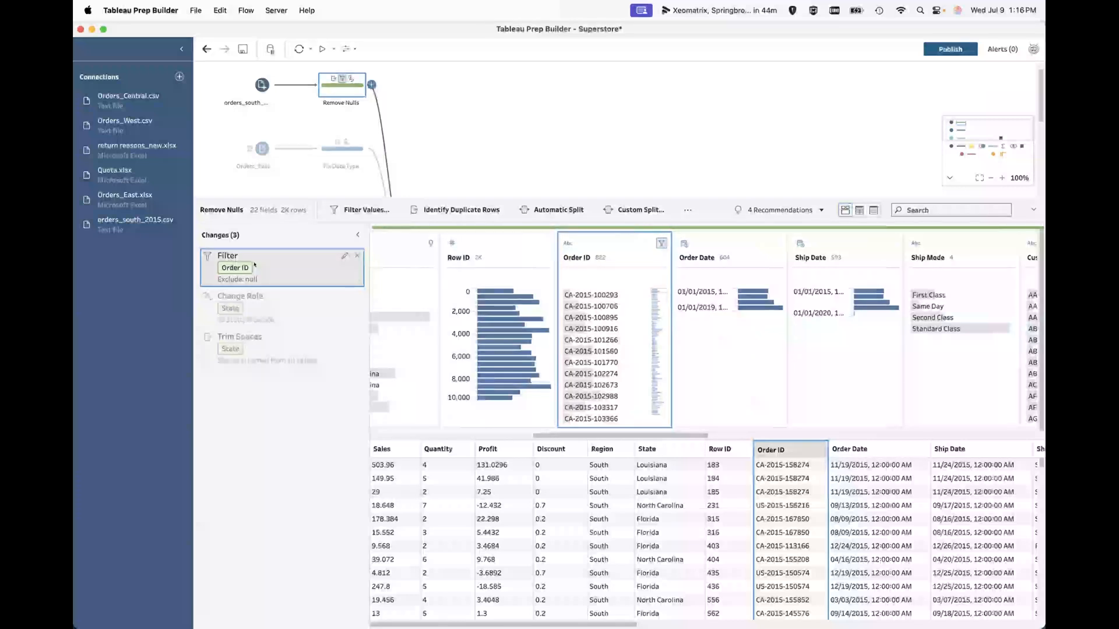
pyautogui.click(300, 299)
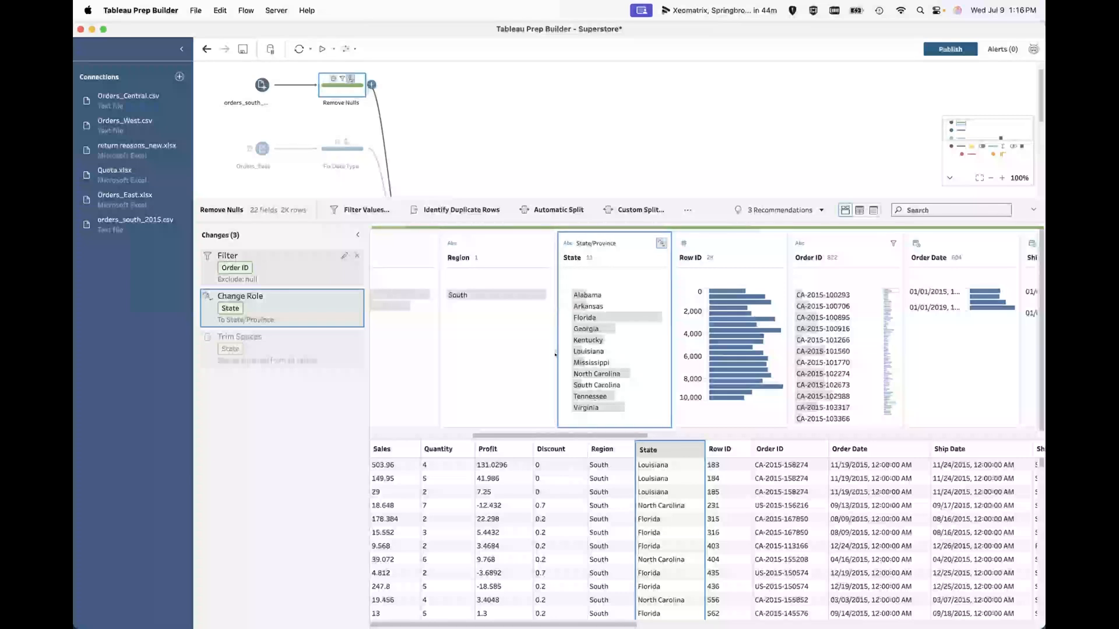
pyautogui.click(662, 257)
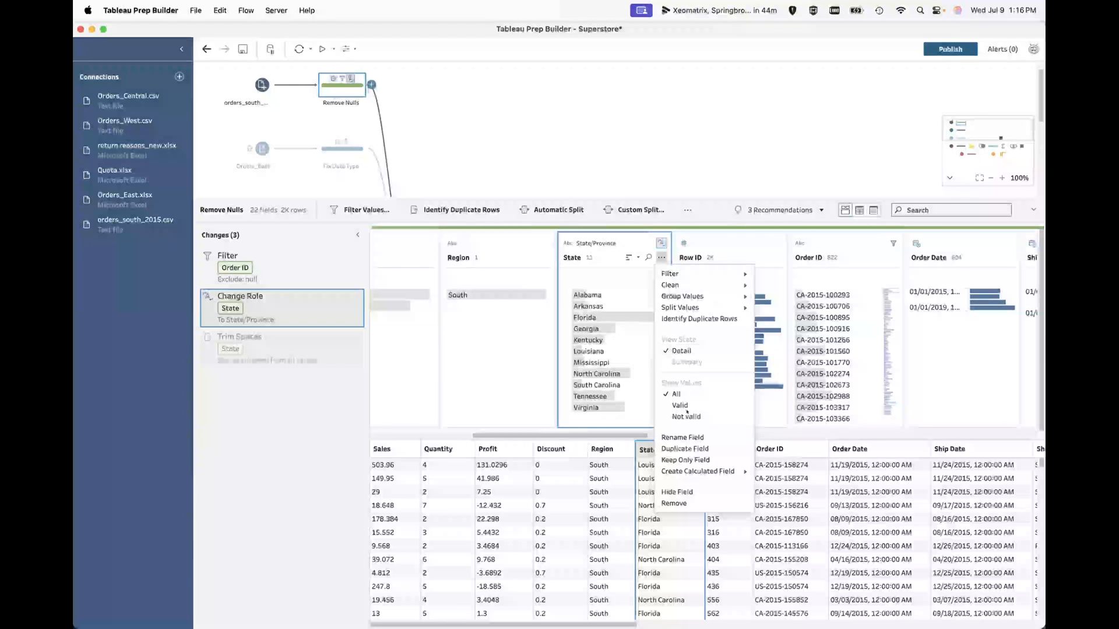
pyautogui.click(685, 448)
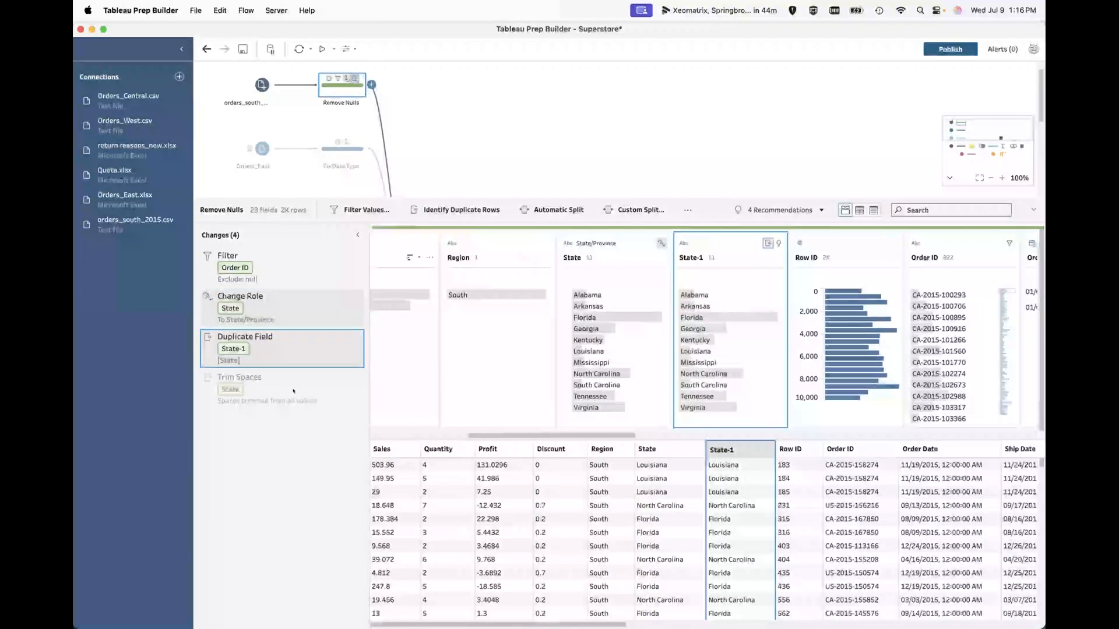
# Delete the Trim Spaces change from the Remove Nulls step and check which other field operations are available for State-1.
pyautogui.click(356, 378)
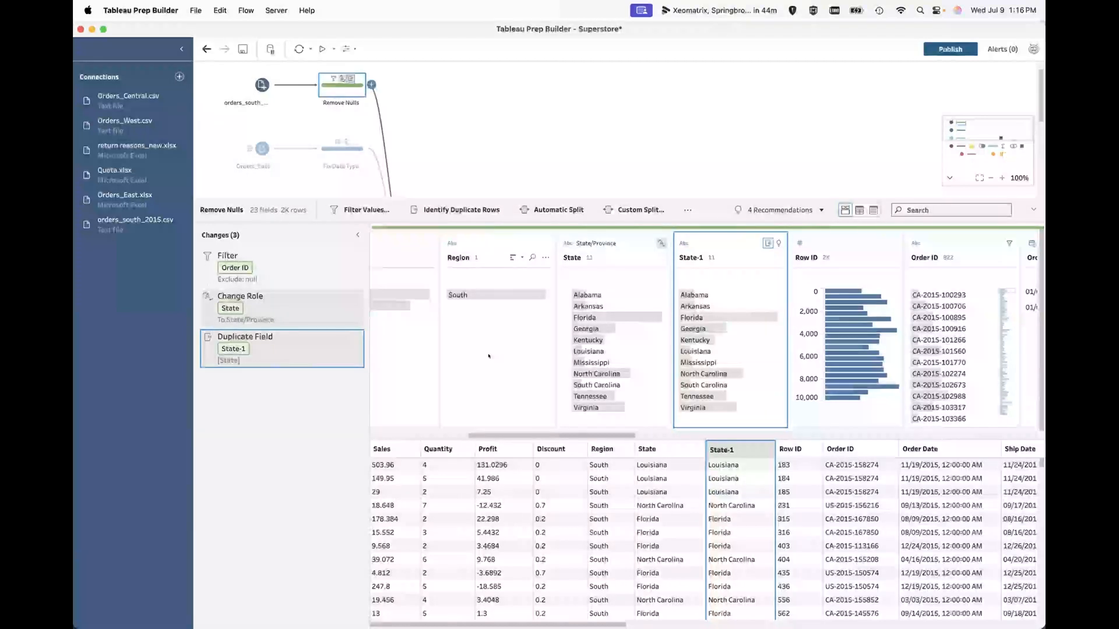
pyautogui.click(693, 210)
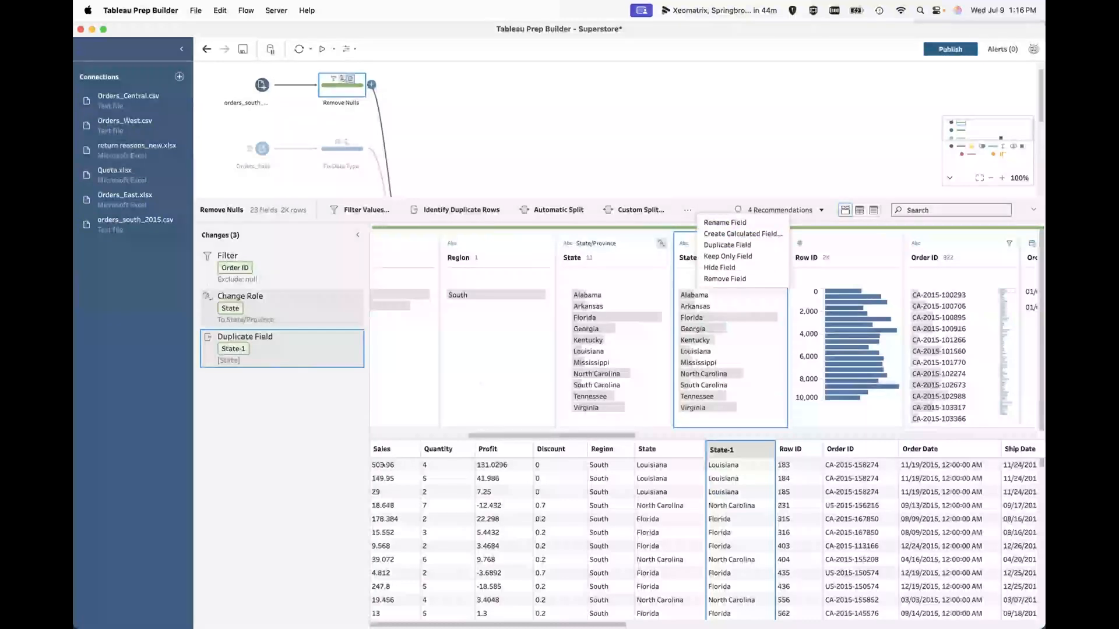
pyautogui.click(326, 437)
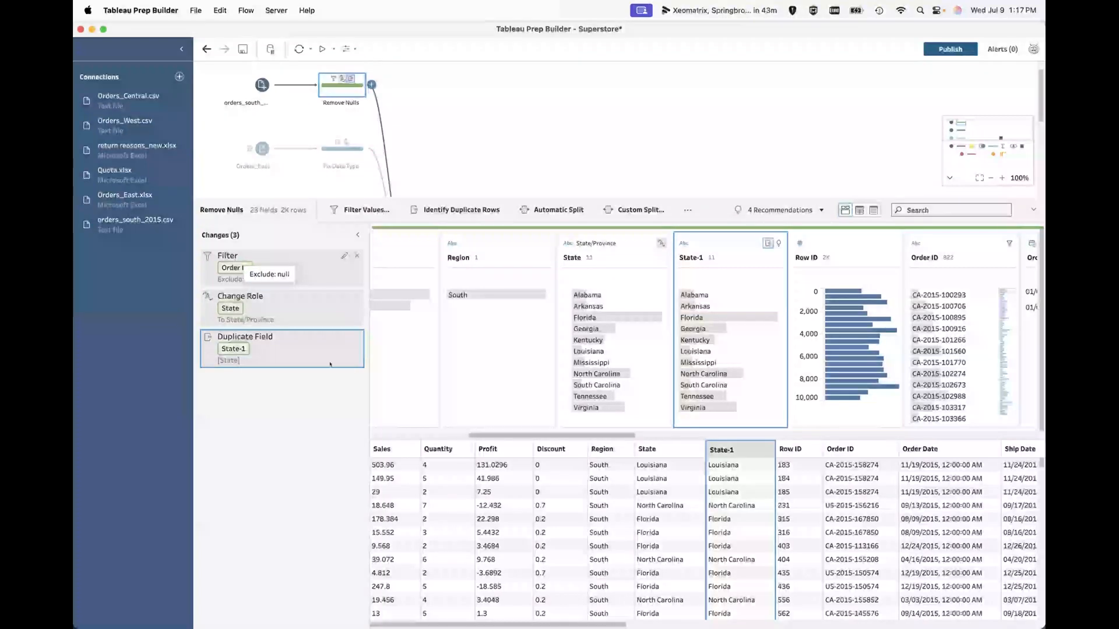
# Examine the Order ID filter change, the orders_south input settings and the tables of the Orders_Central.csv connection.
pyautogui.click(257, 265)
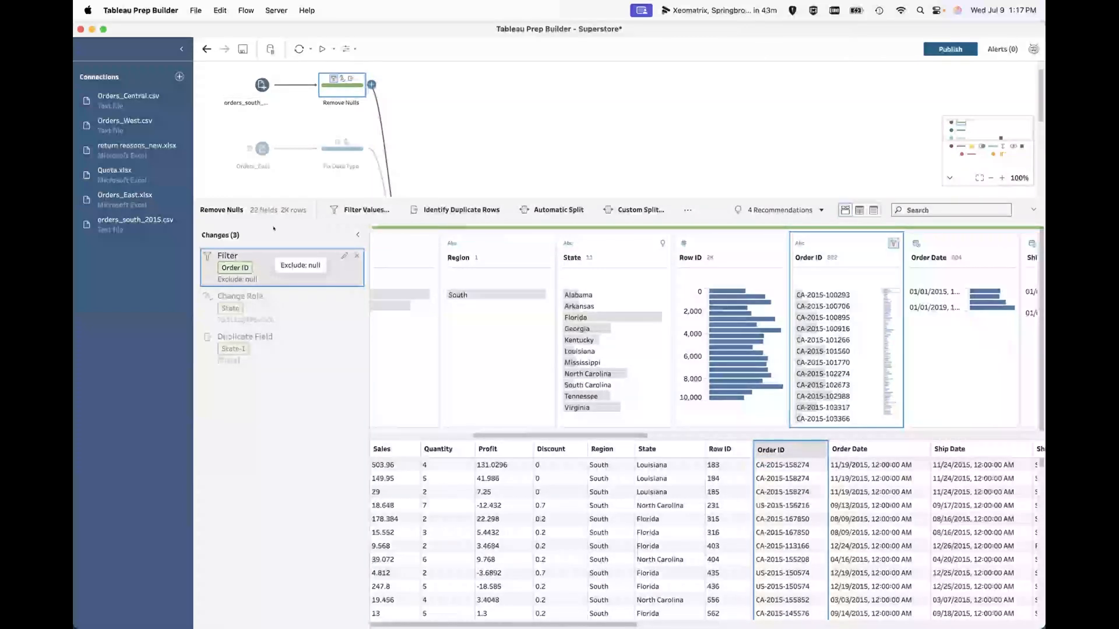
pyautogui.click(236, 87)
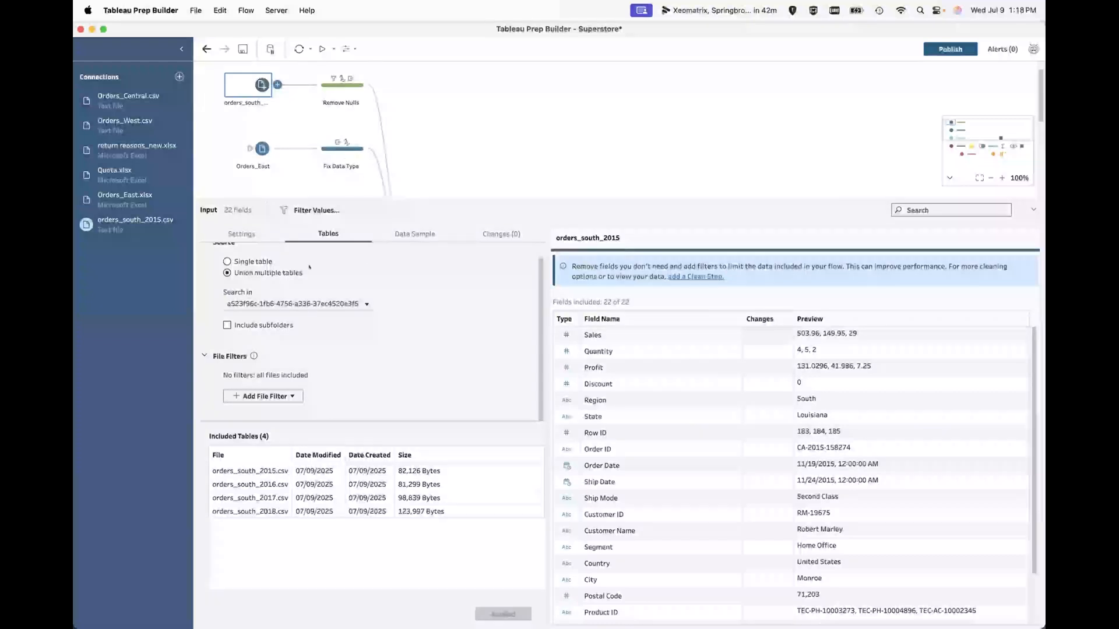
pyautogui.click(399, 93)
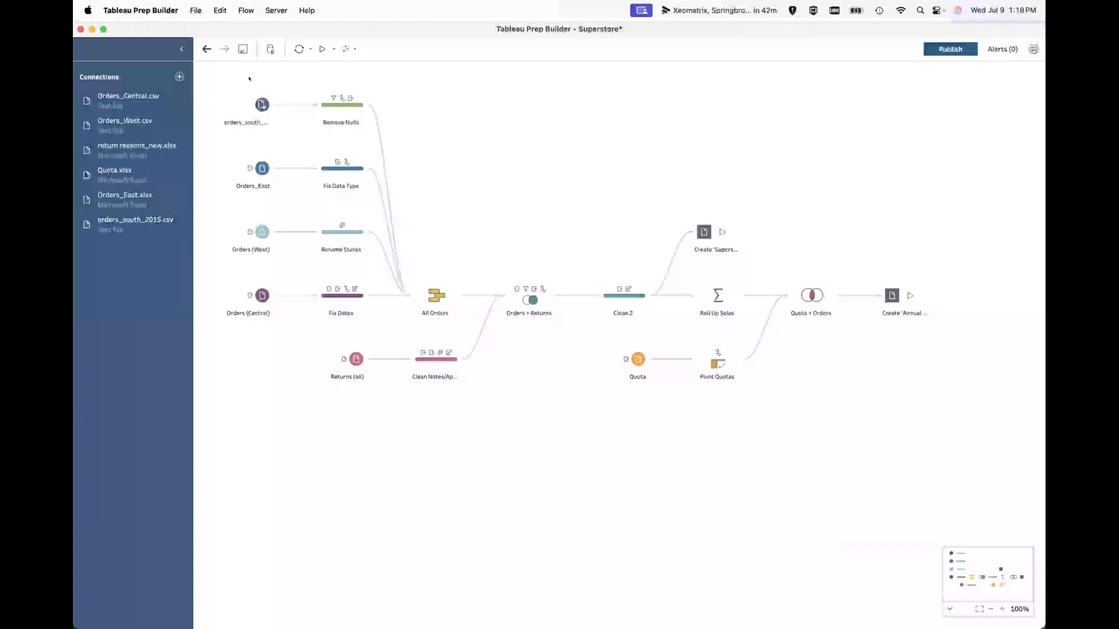
pyautogui.click(111, 103)
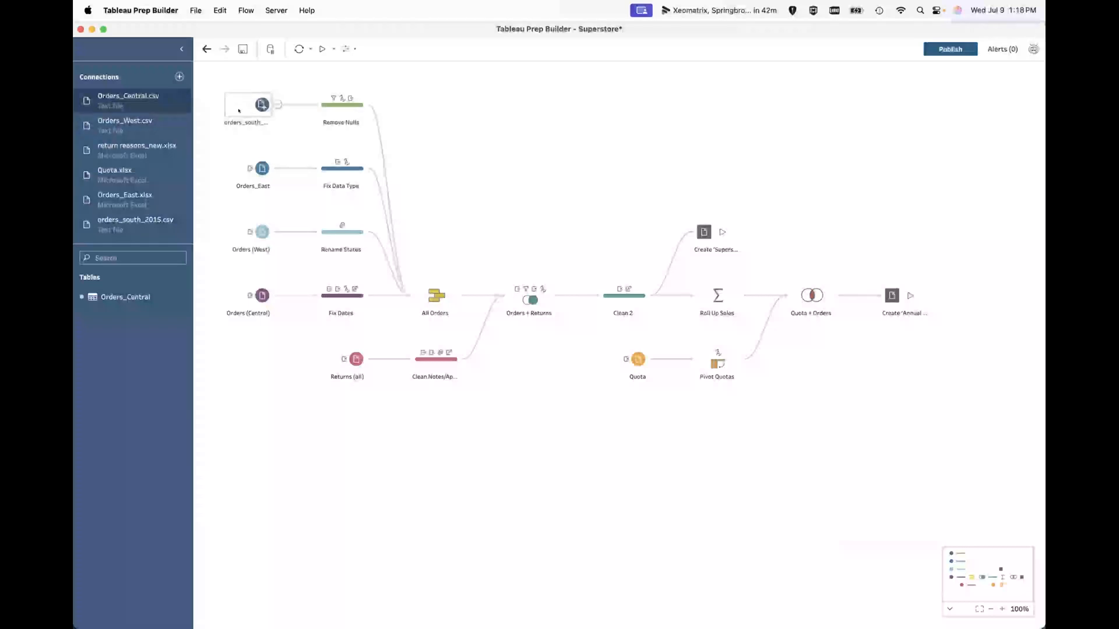
pyautogui.click(263, 104)
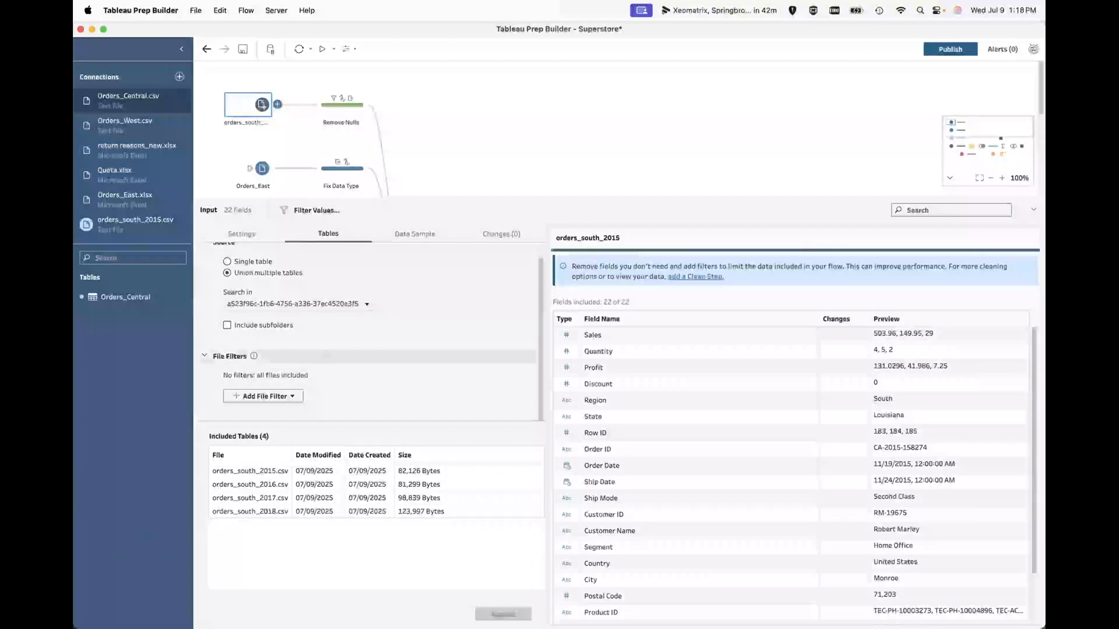
# Rename the State field to State2 in the Remove Nulls step.
pyautogui.click(331, 107)
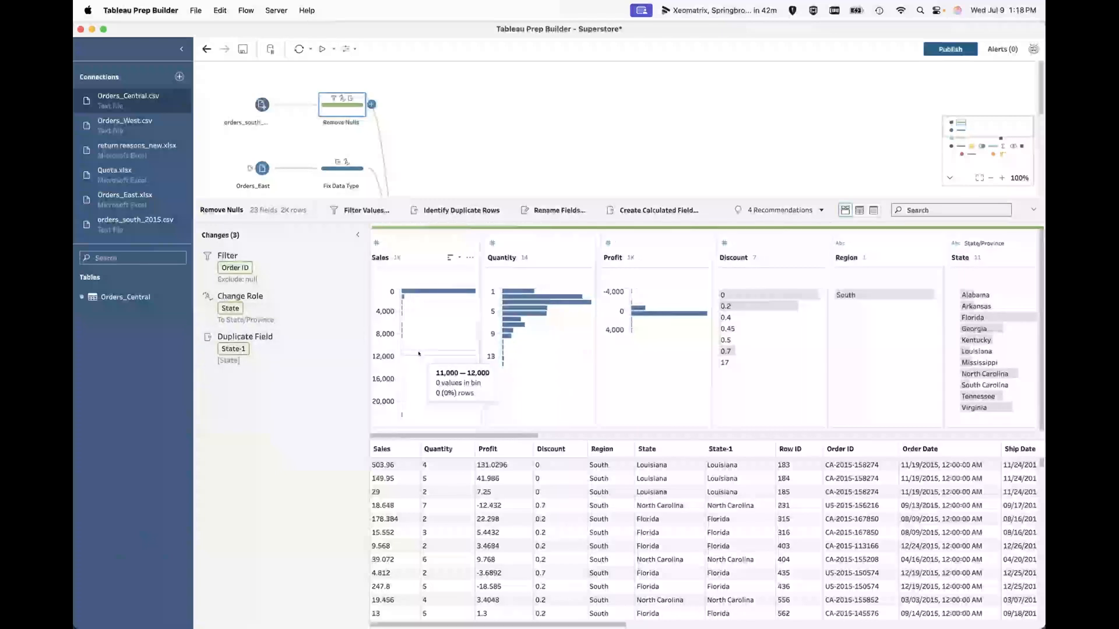
pyautogui.hscroll(10, 423, 358)
pyautogui.hscroll(-5, 419, 354)
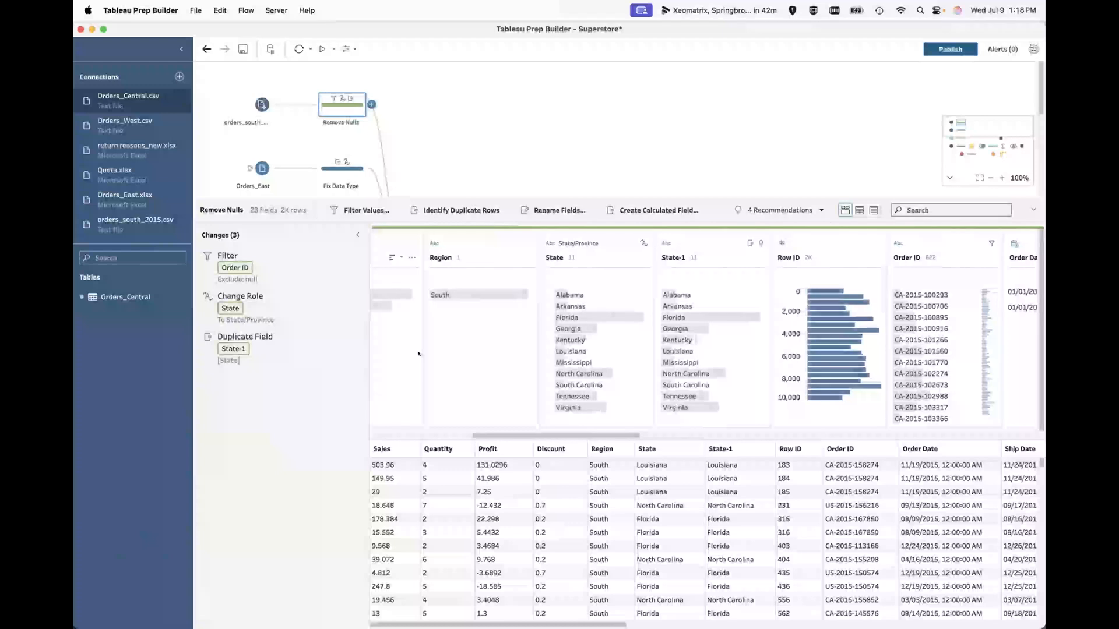
pyautogui.rightClick(551, 257)
pyautogui.click(599, 426)
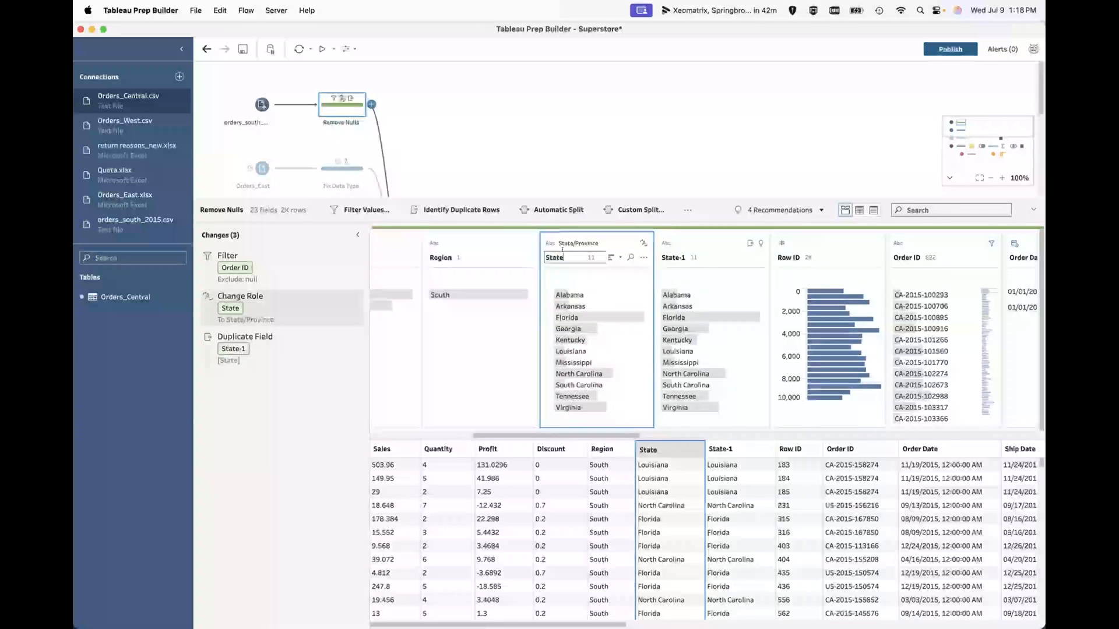
pyautogui.write('2')
pyautogui.press('Return')
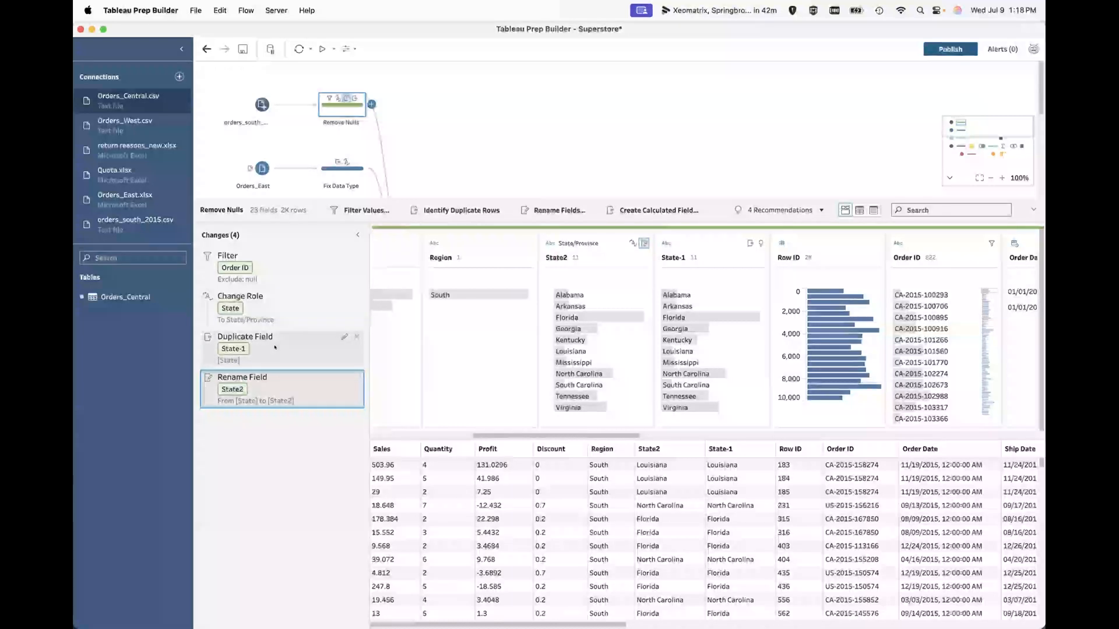
# Step through the Duplicate Field, Change Role, Filter and Rename Field changes to compare the data at each point.
pyautogui.click(301, 361)
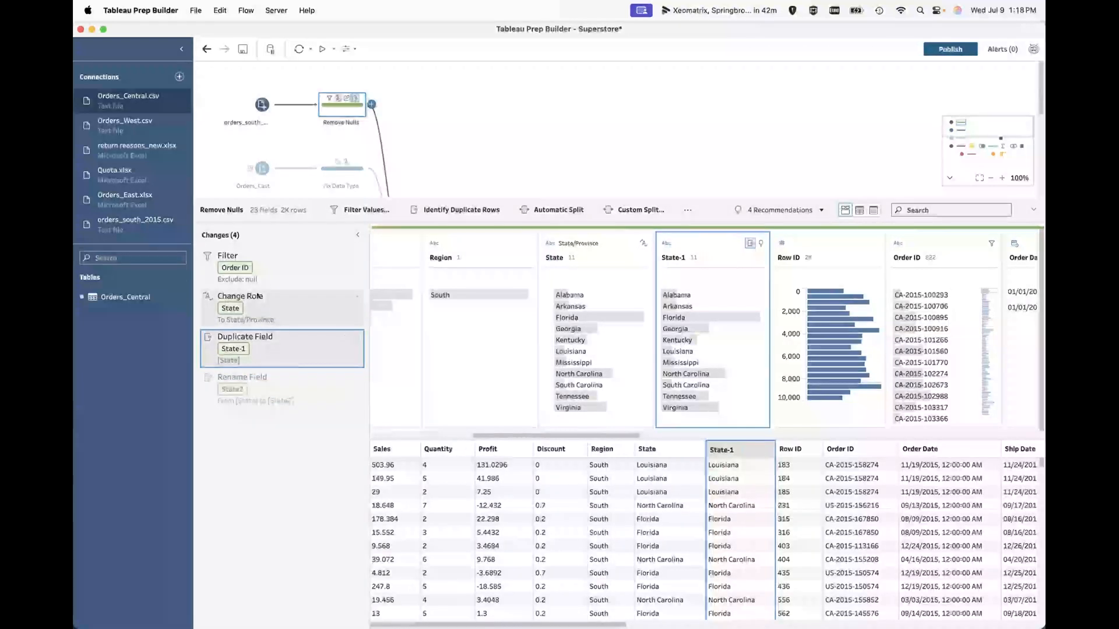
pyautogui.click(283, 309)
pyautogui.click(272, 276)
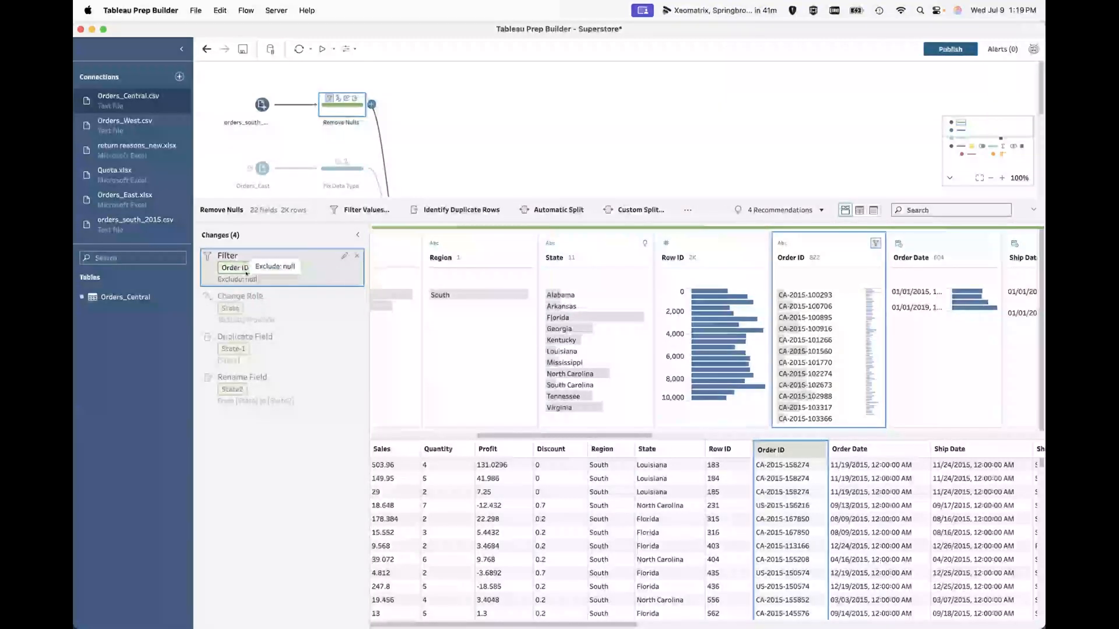
pyautogui.click(258, 391)
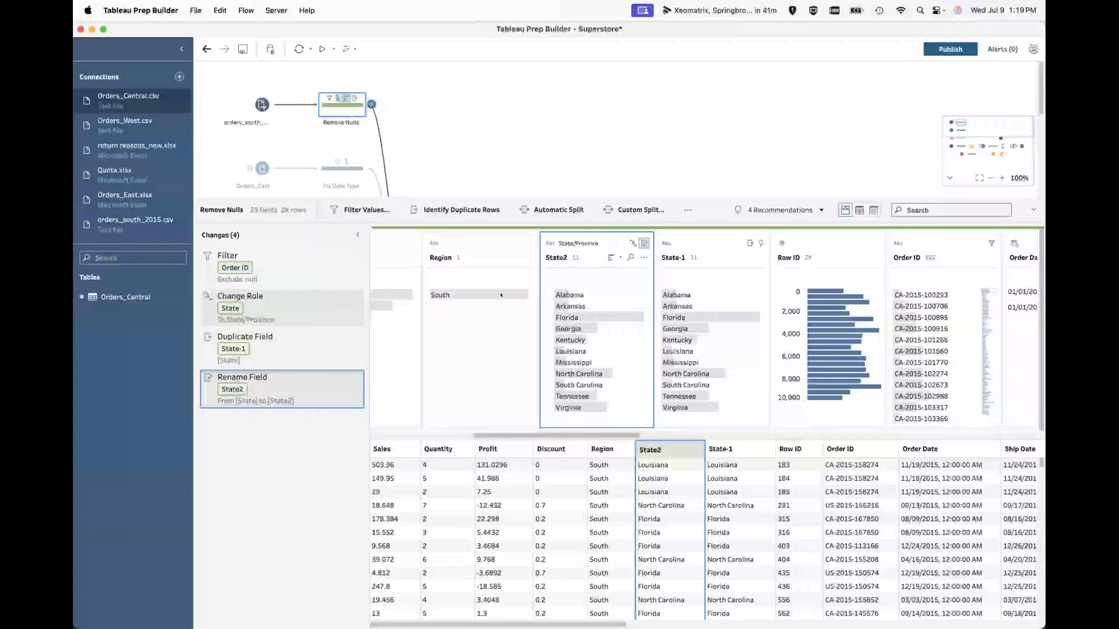
# Try the Rename Field change ahead of Duplicate Field to check its effect on State-1, and restore the original order.
pyautogui.moveTo(264, 380); pyautogui.dragTo(257, 327)
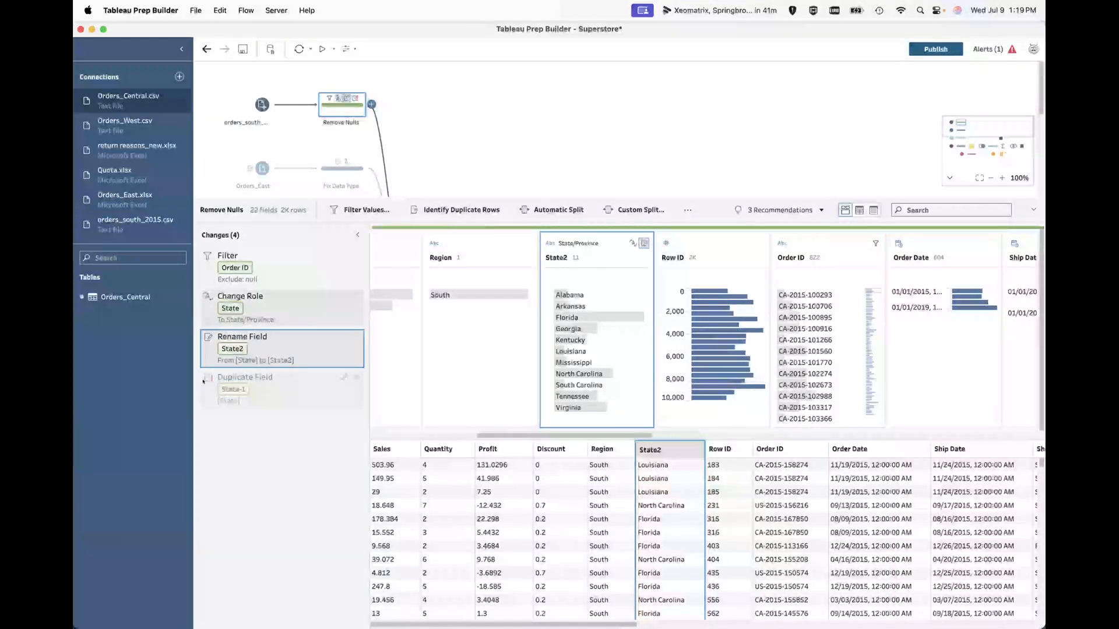
pyautogui.click(230, 388)
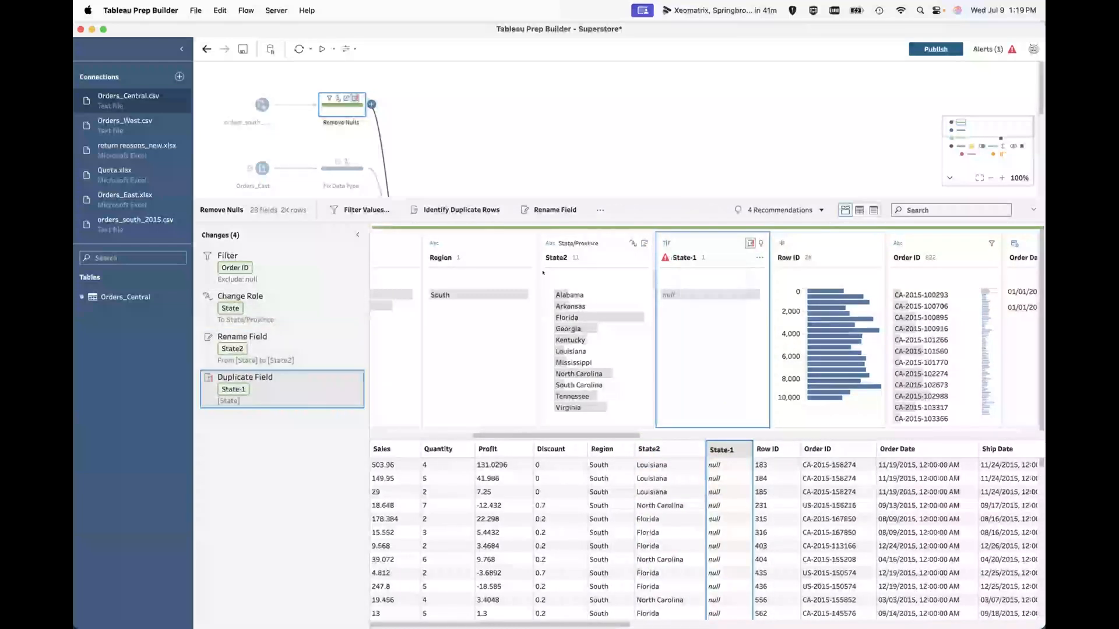
pyautogui.moveTo(250, 347); pyautogui.dragTo(266, 410)
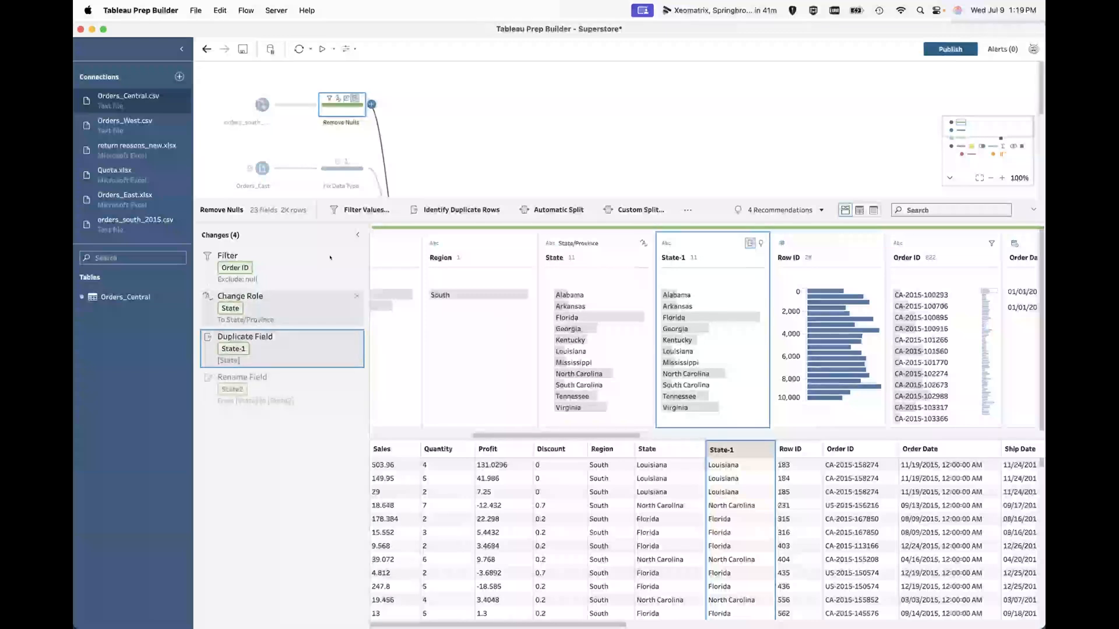
# Open the Fix Data Type step and examine its Discount and Sales changes and field profiles.
pyautogui.scroll(-3, 417, 176)
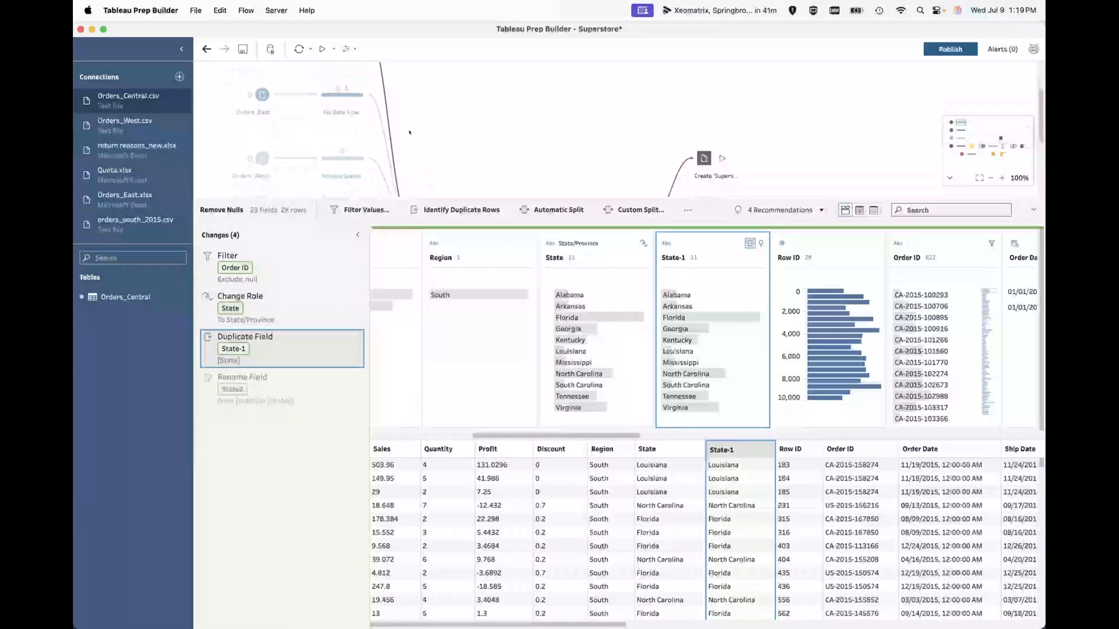
pyautogui.click(425, 110)
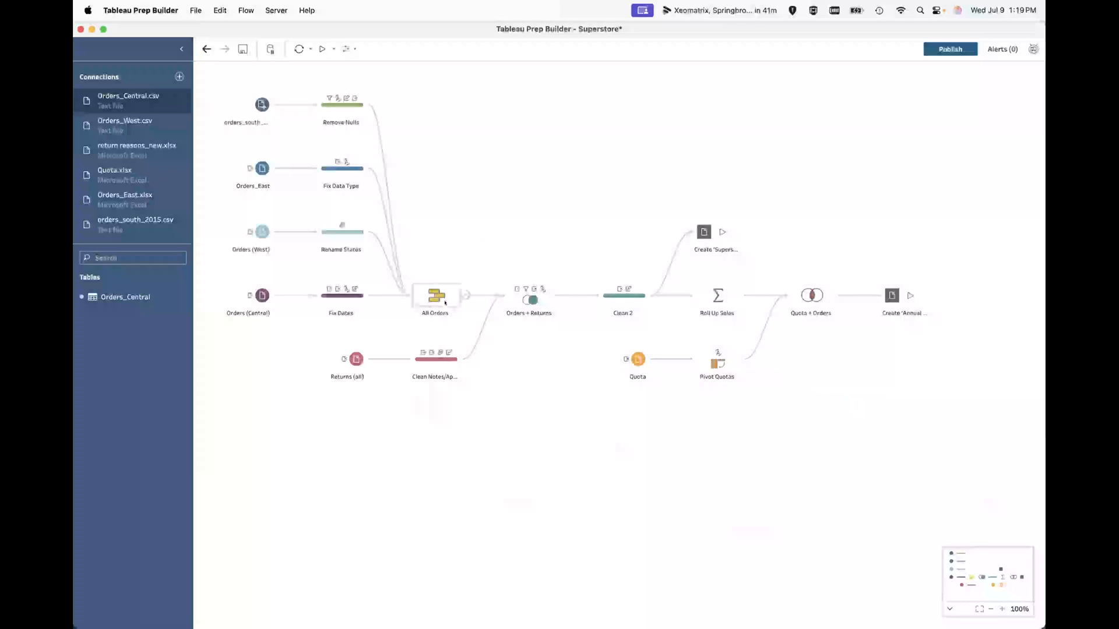
pyautogui.click(346, 176)
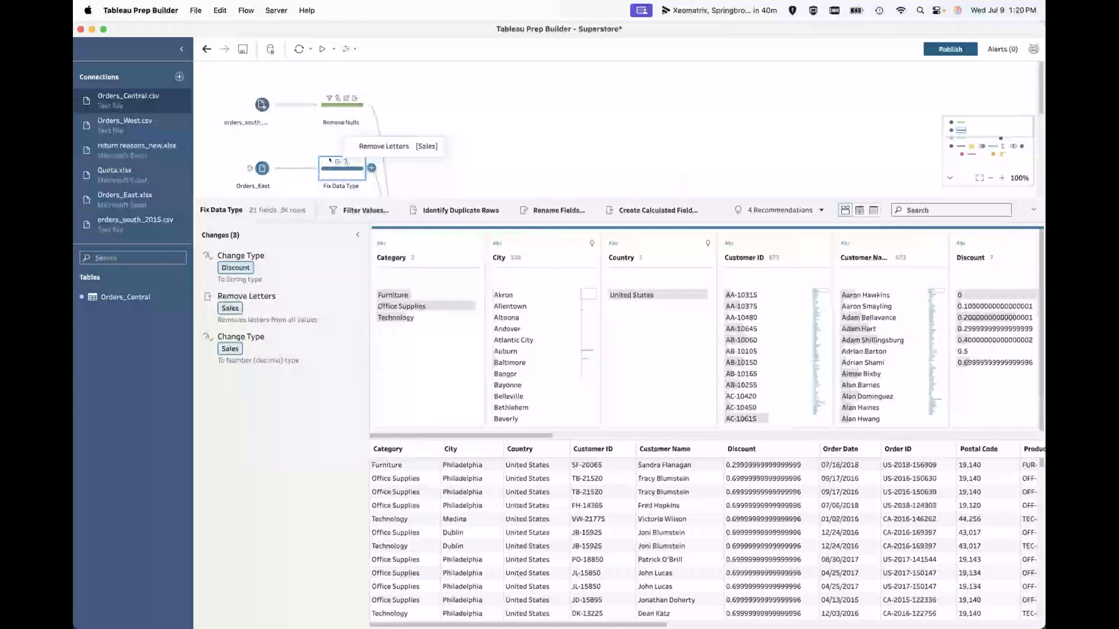
pyautogui.hscroll(1, 533, 375)
pyautogui.hscroll(5, 534, 375)
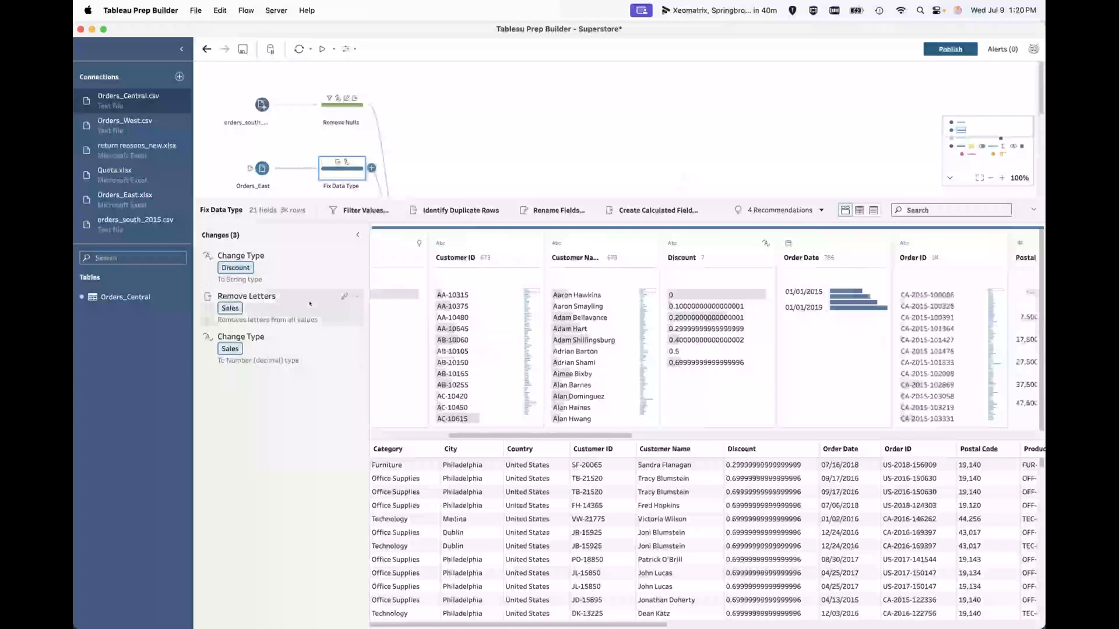
# Inspect the formula behind the Remove Letters change on Sales and compare the data at the Discount type change.
pyautogui.click(255, 309)
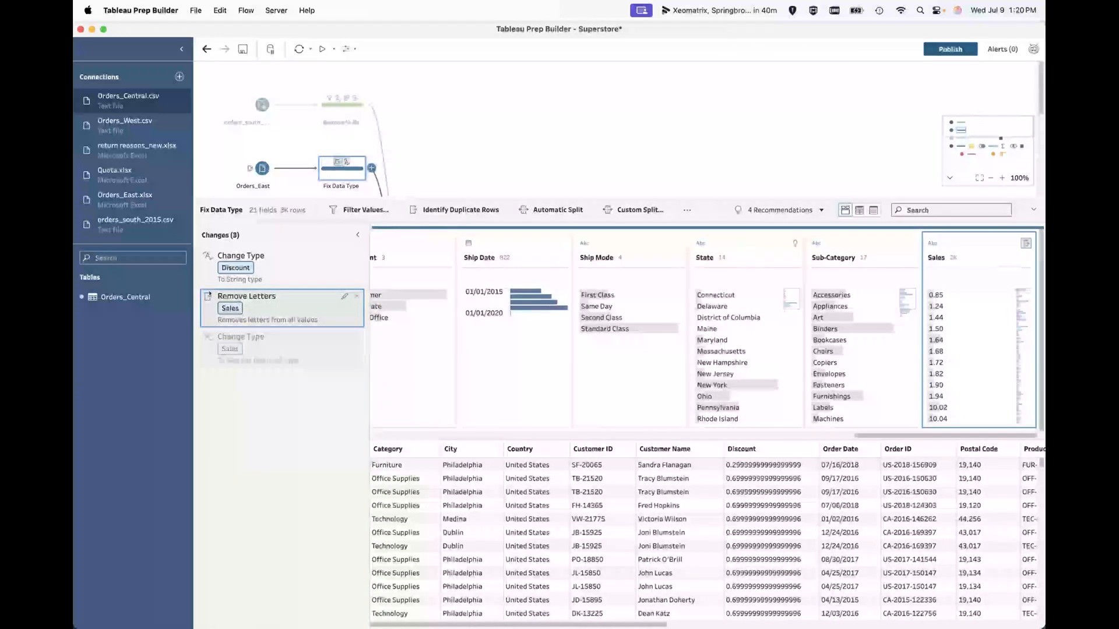
pyautogui.click(344, 296)
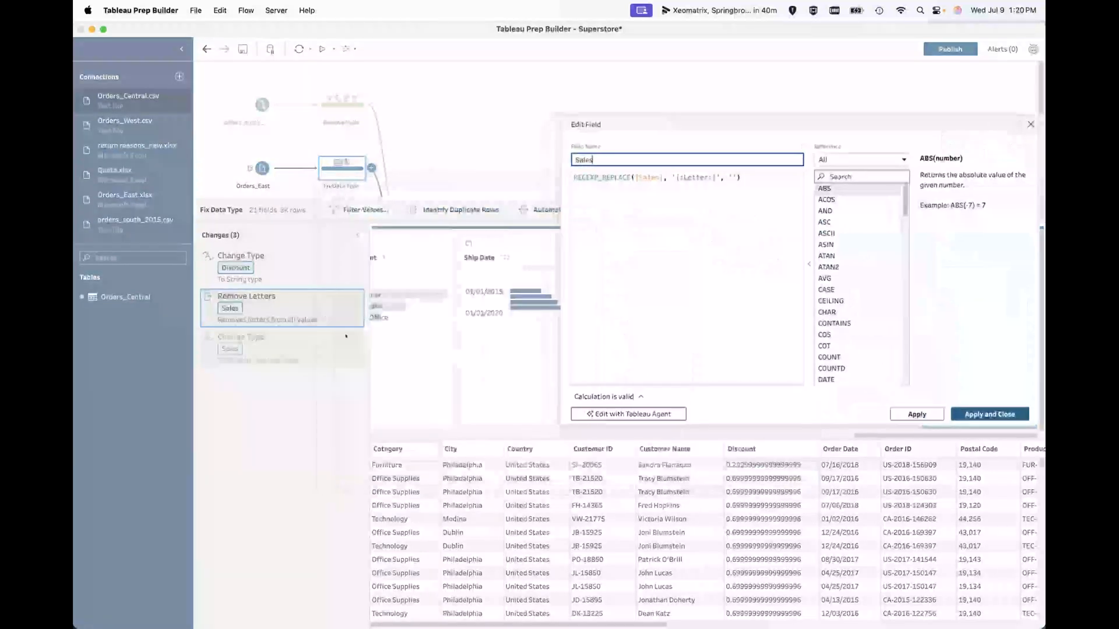
pyautogui.click(1031, 124)
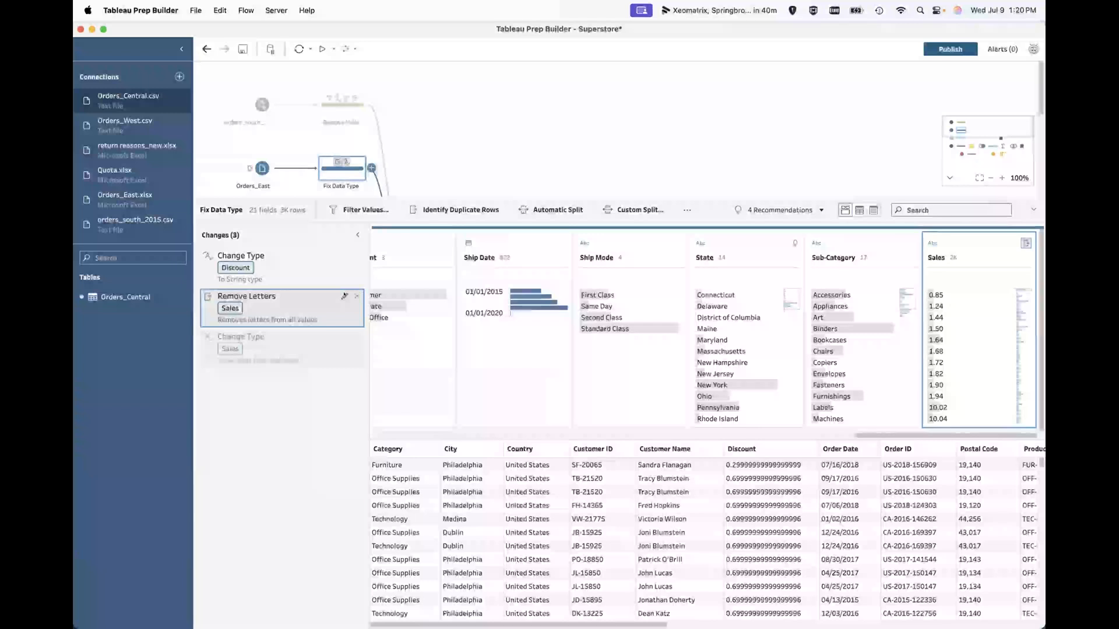
pyautogui.click(345, 297)
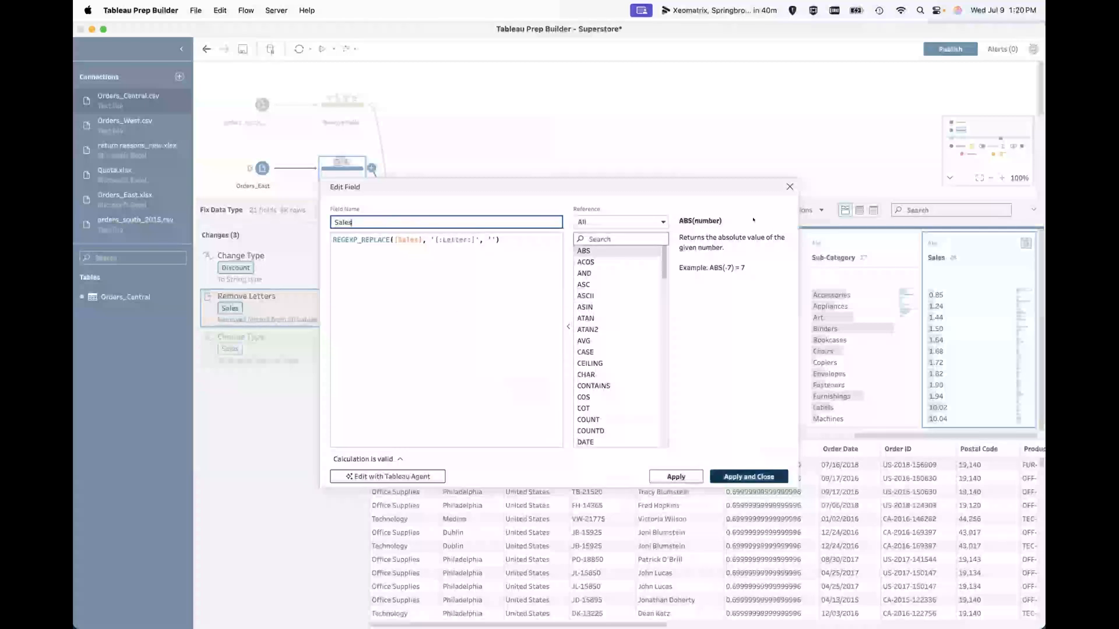
pyautogui.click(789, 186)
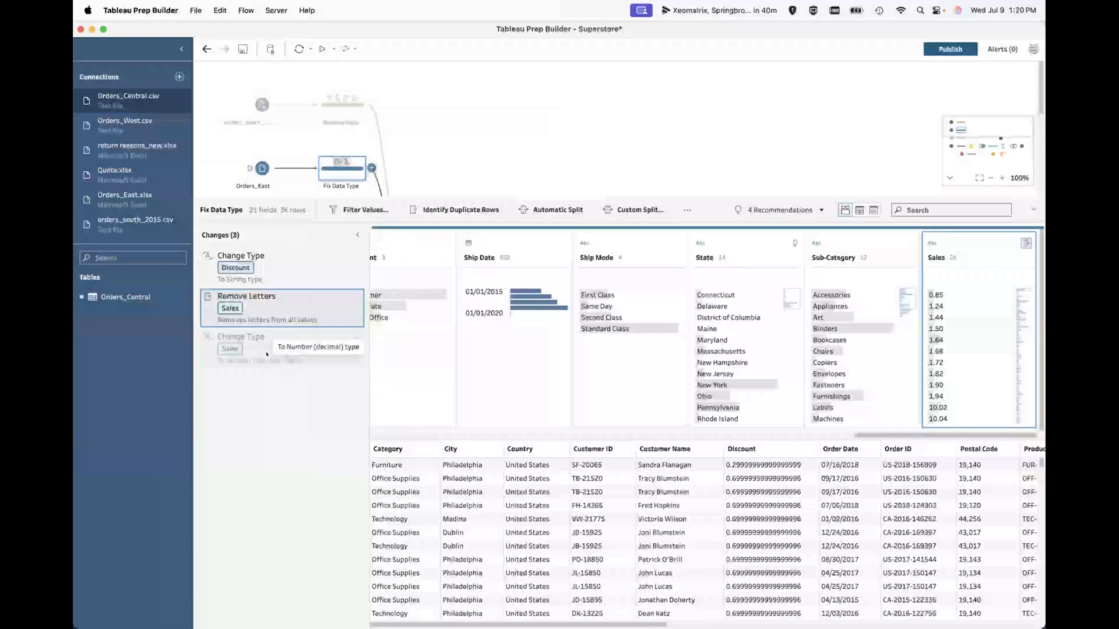
pyautogui.click(272, 265)
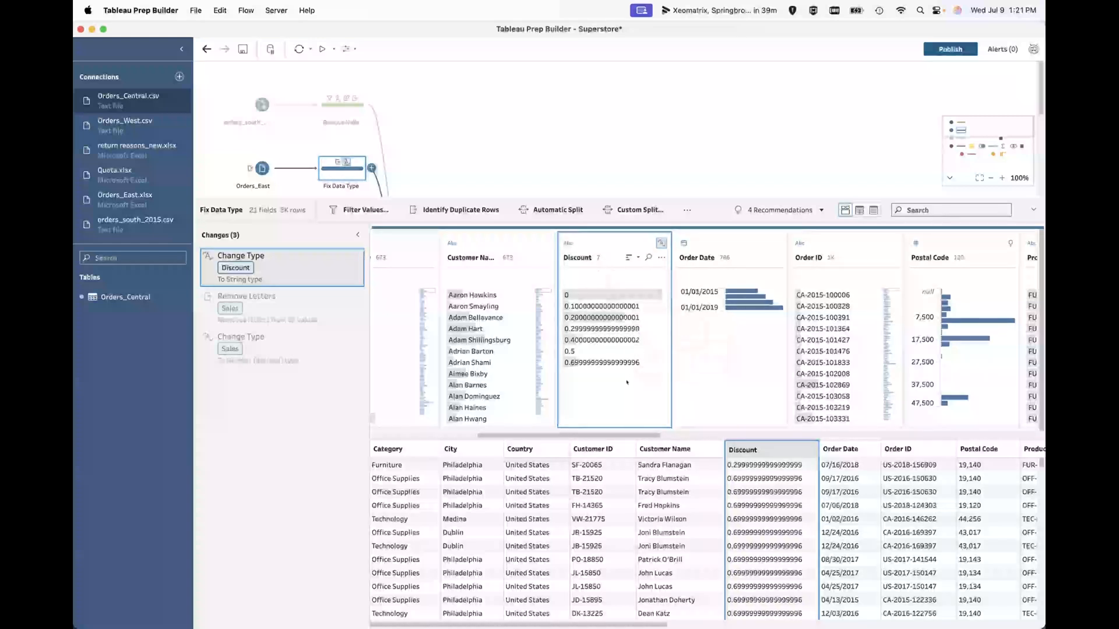
pyautogui.click(262, 317)
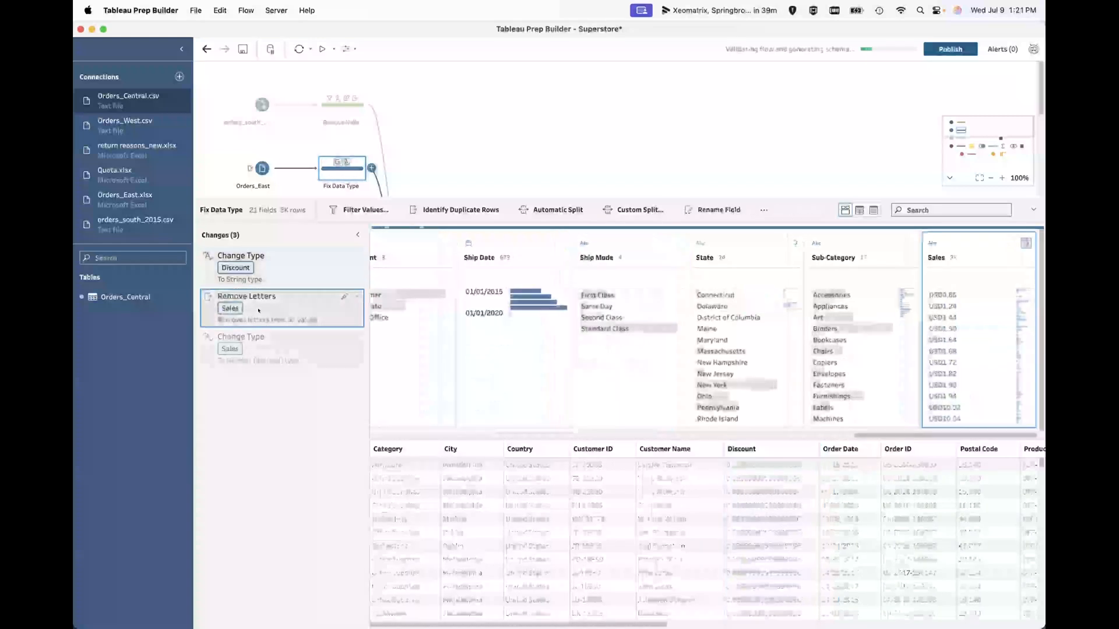
# Review Ship Mode's data type and geographic role options, plus the recommended data role changes for the Fix Data Type step.
pyautogui.click(583, 244)
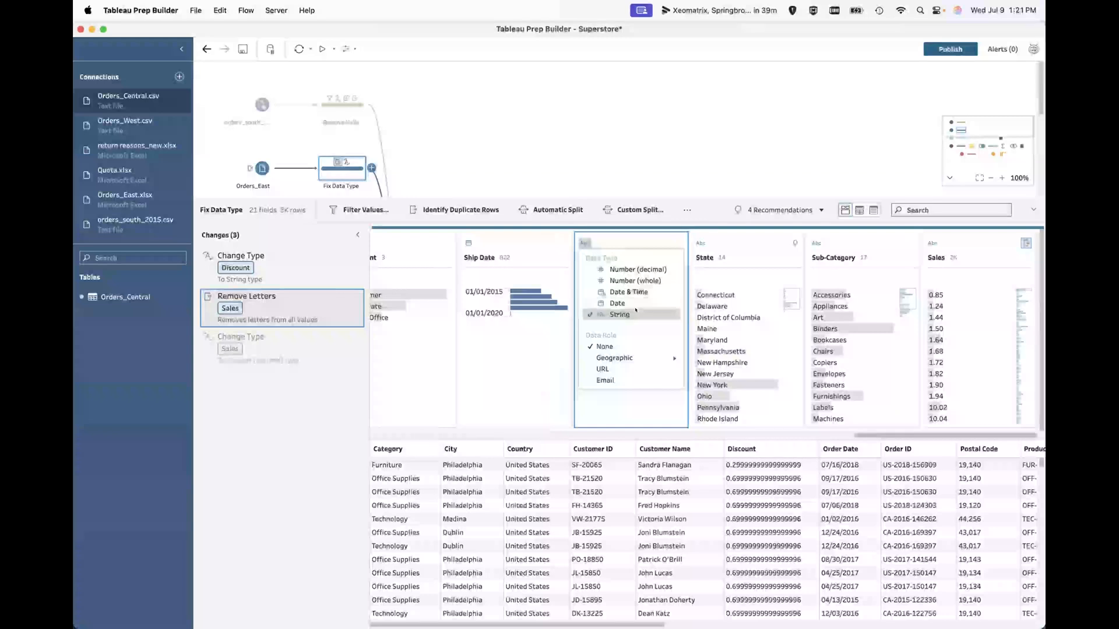
pyautogui.moveTo(625, 358)
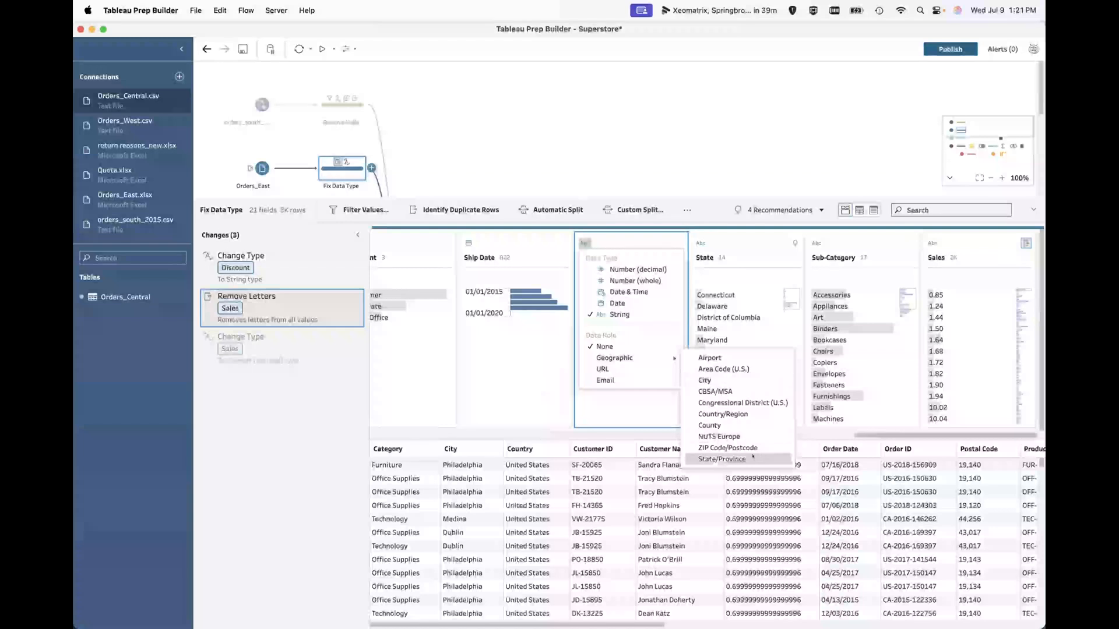
pyautogui.click(764, 212)
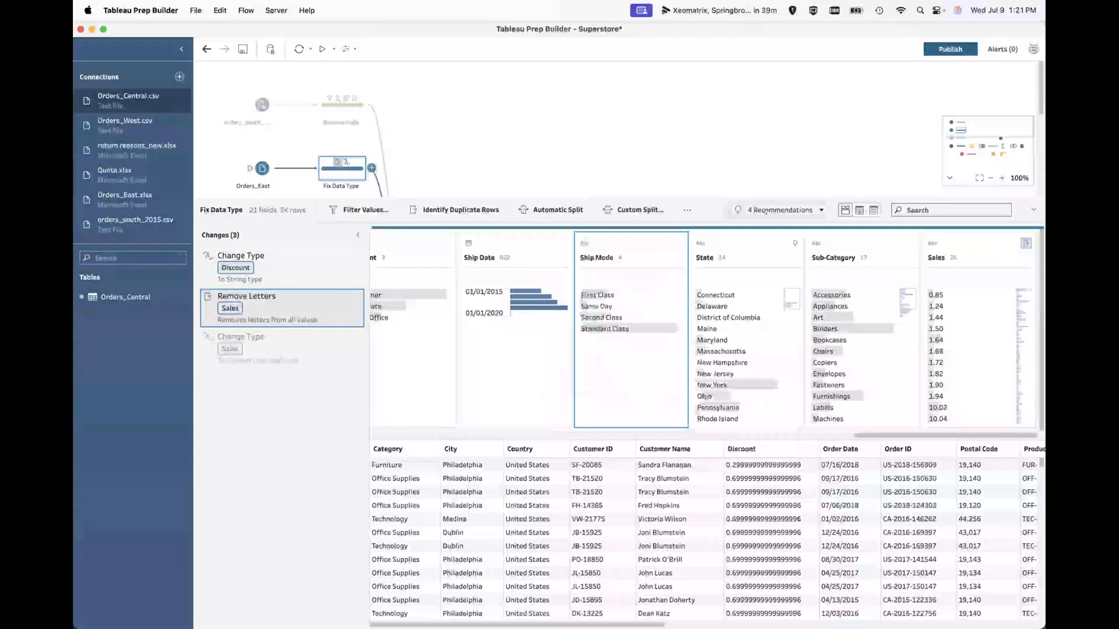
pyautogui.click(773, 205)
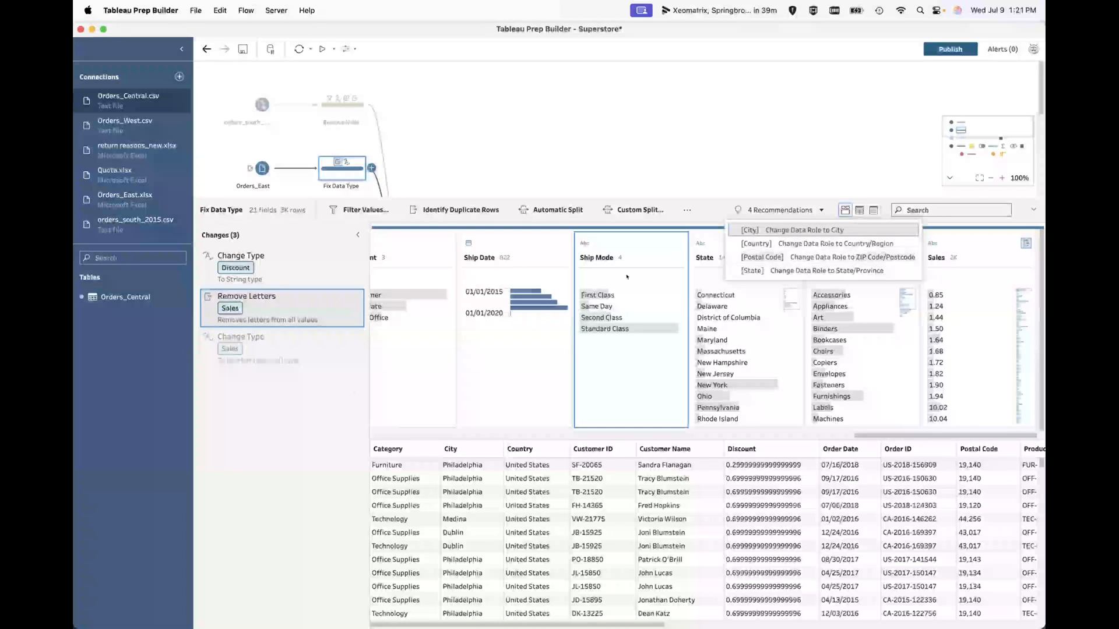
pyautogui.click(281, 348)
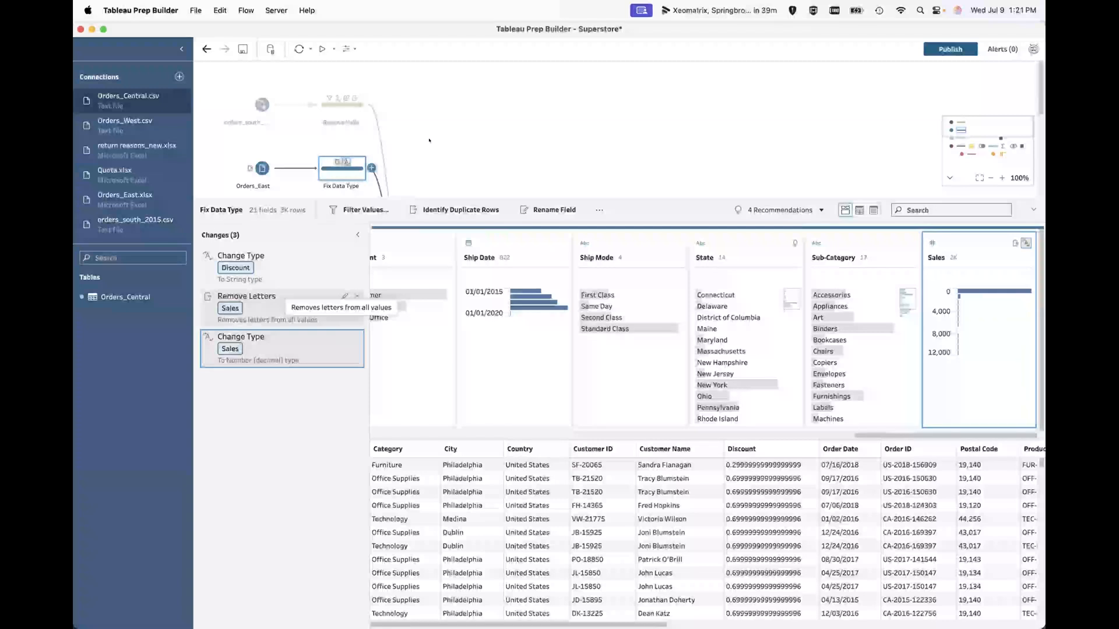
# Open the Rename States step and view its Group Values change on the State field.
pyautogui.scroll(-2, 408, 145)
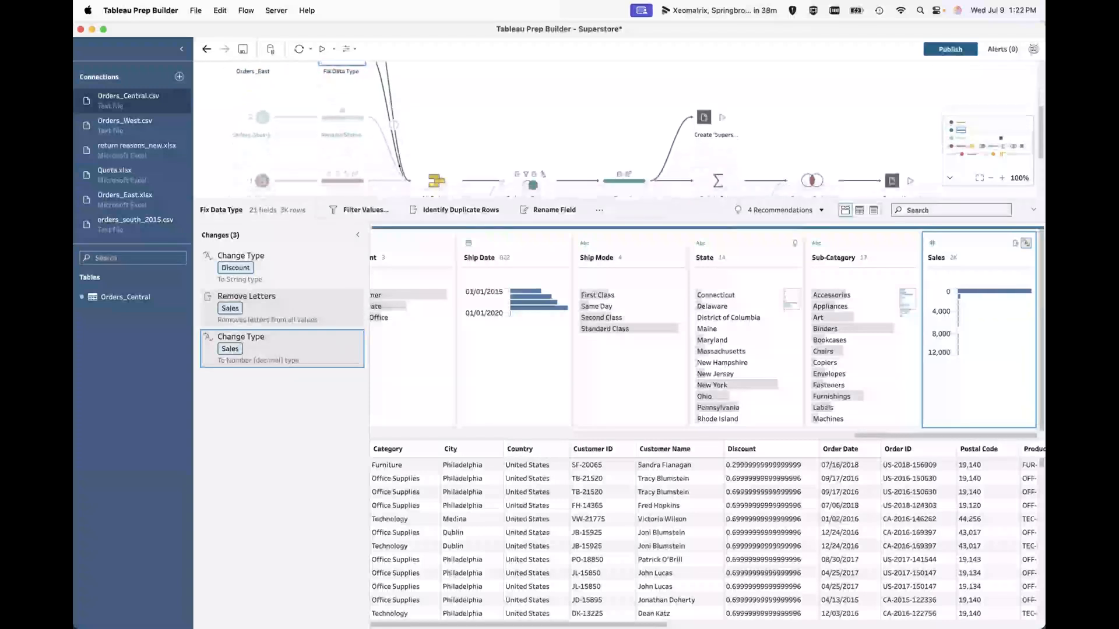
pyautogui.click(445, 93)
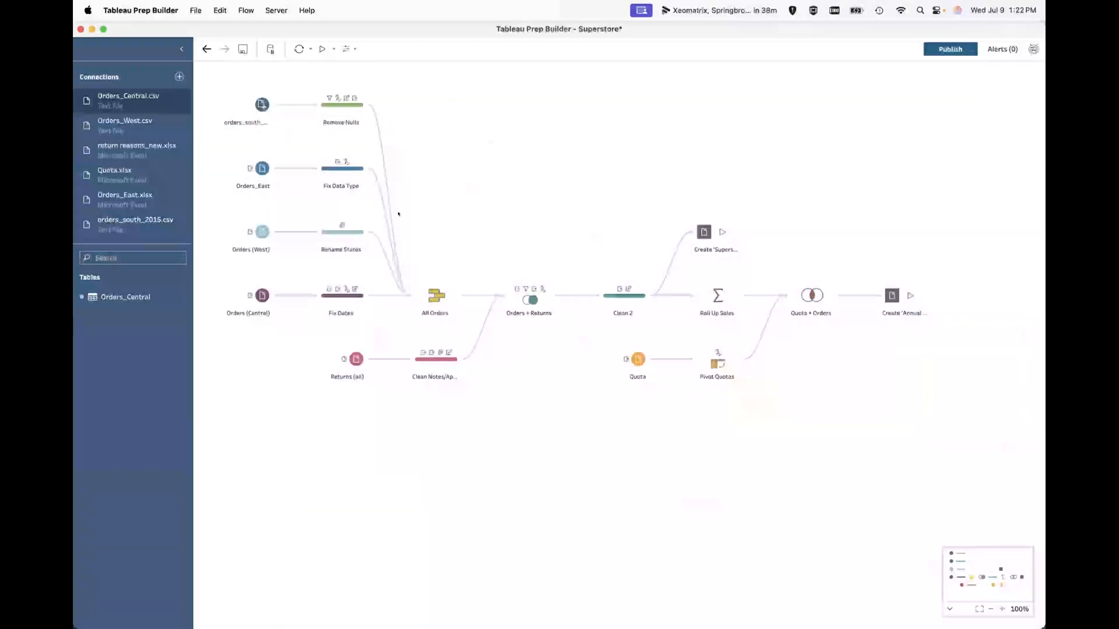
pyautogui.click(348, 237)
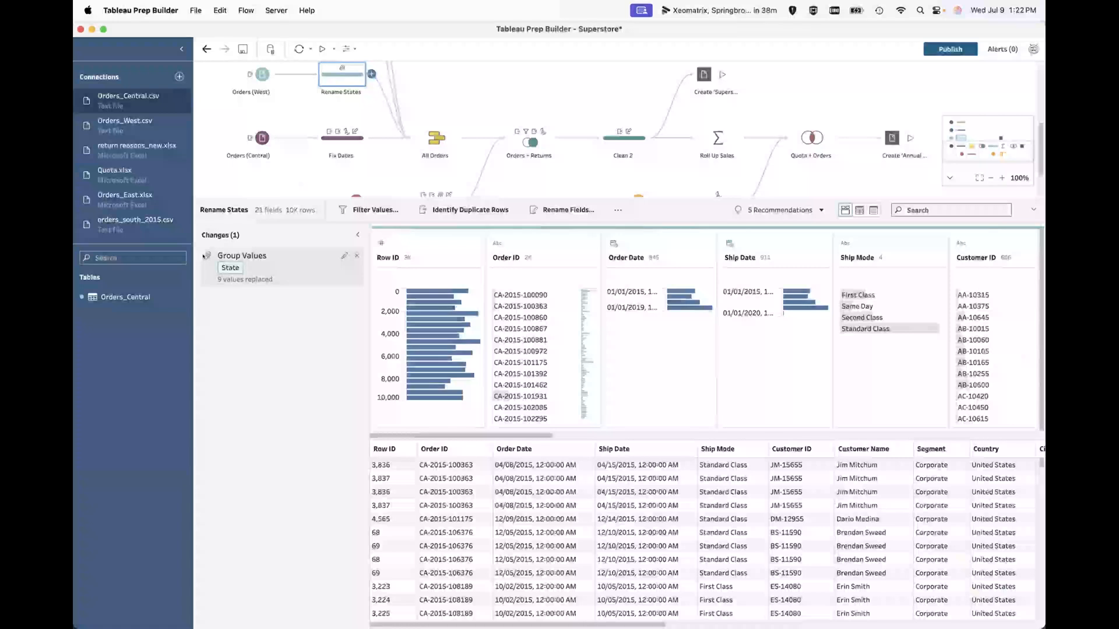
pyautogui.click(274, 263)
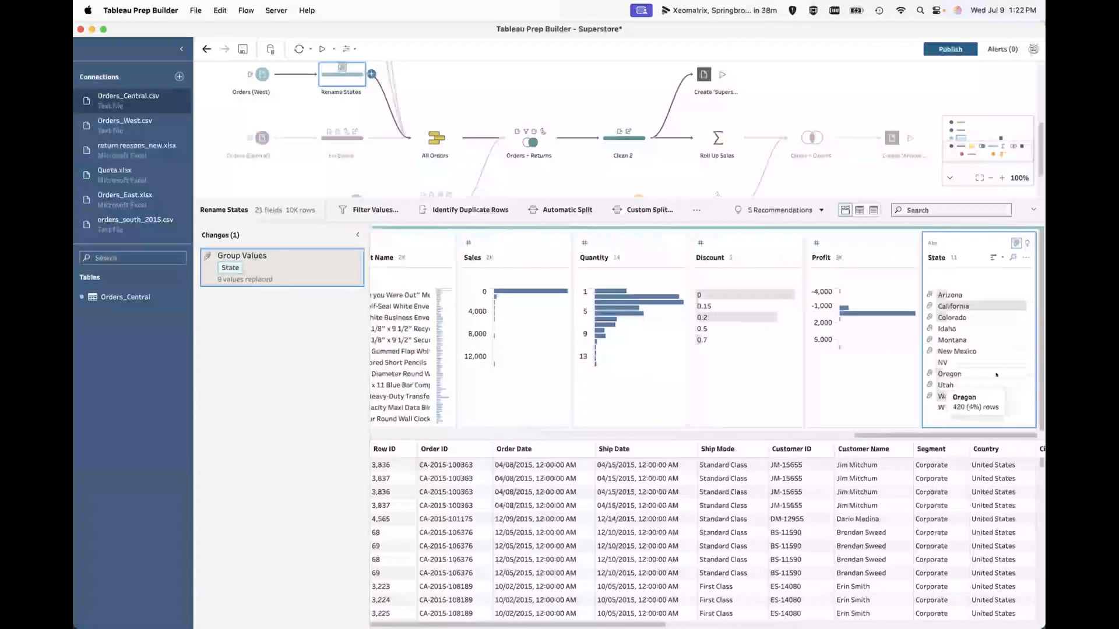
# Examine which members are grouped under Arizona and NV in the State field's Group Values change.
pyautogui.doubleClick(950, 294)
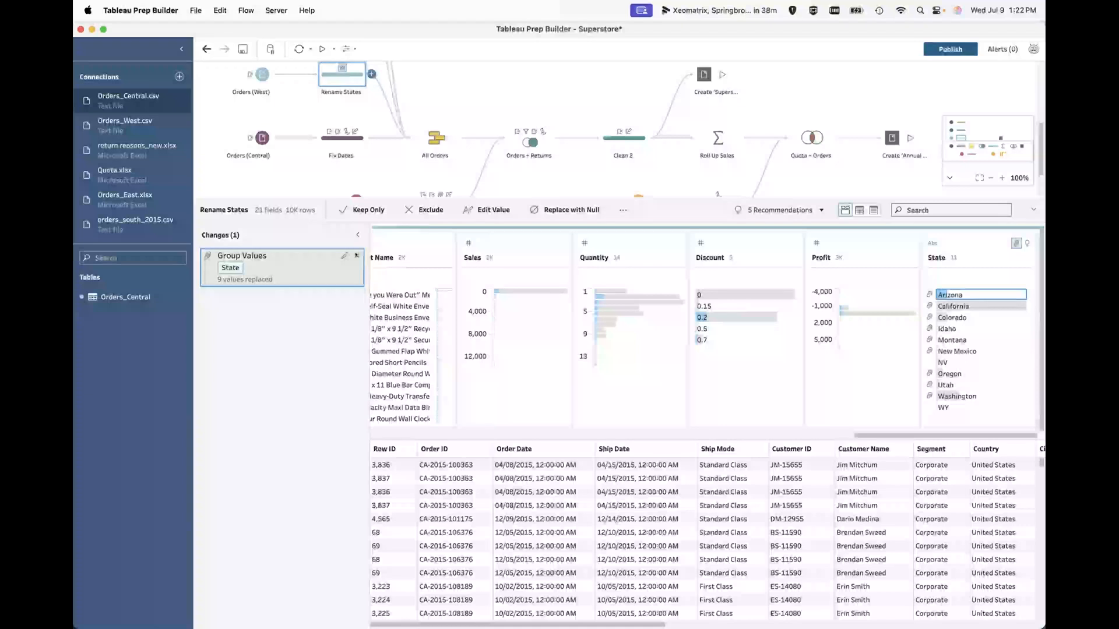
pyautogui.click(343, 256)
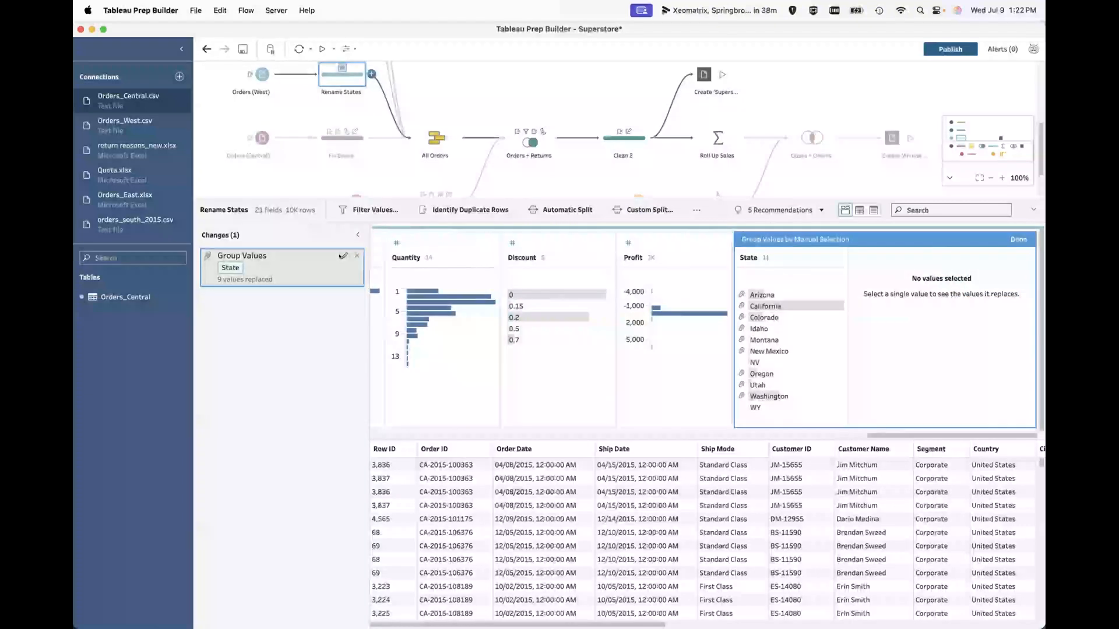
pyautogui.click(761, 295)
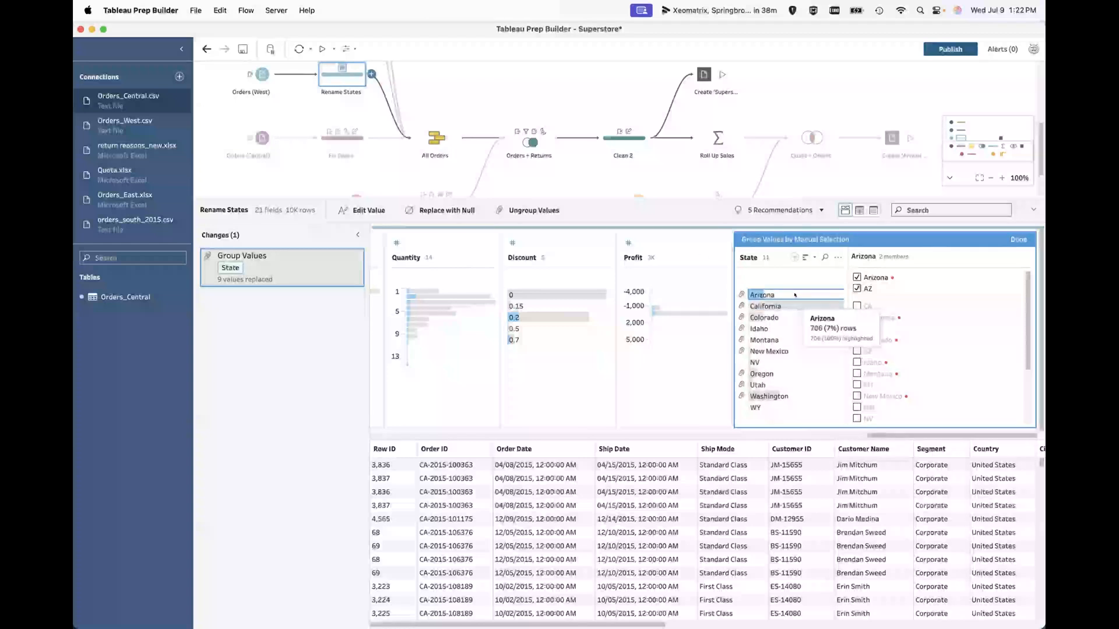
pyautogui.click(762, 358)
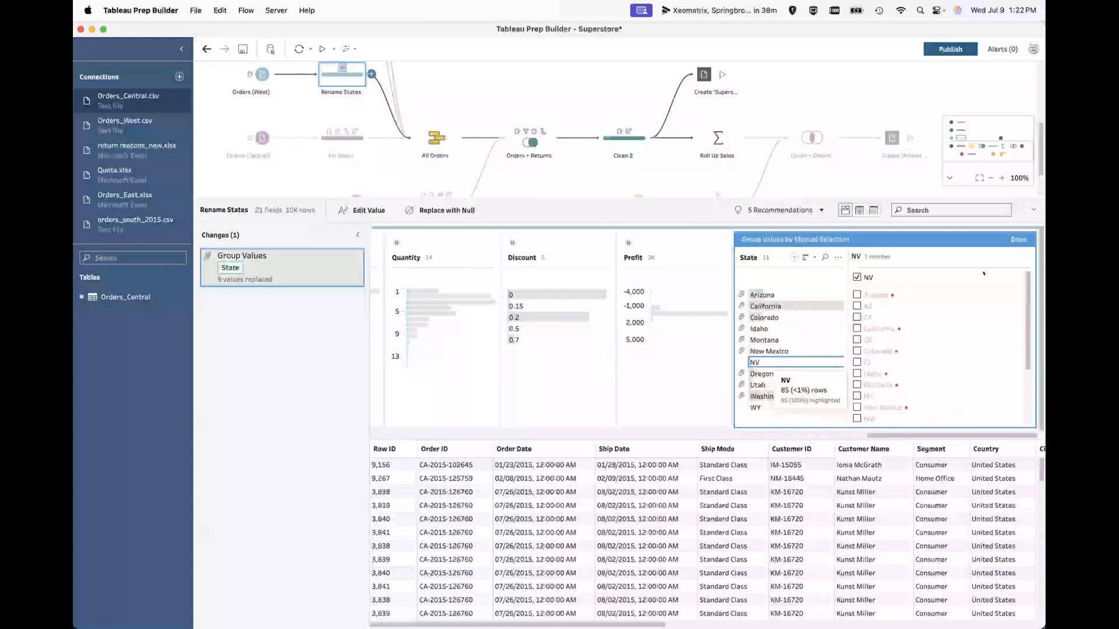
pyautogui.click(1018, 239)
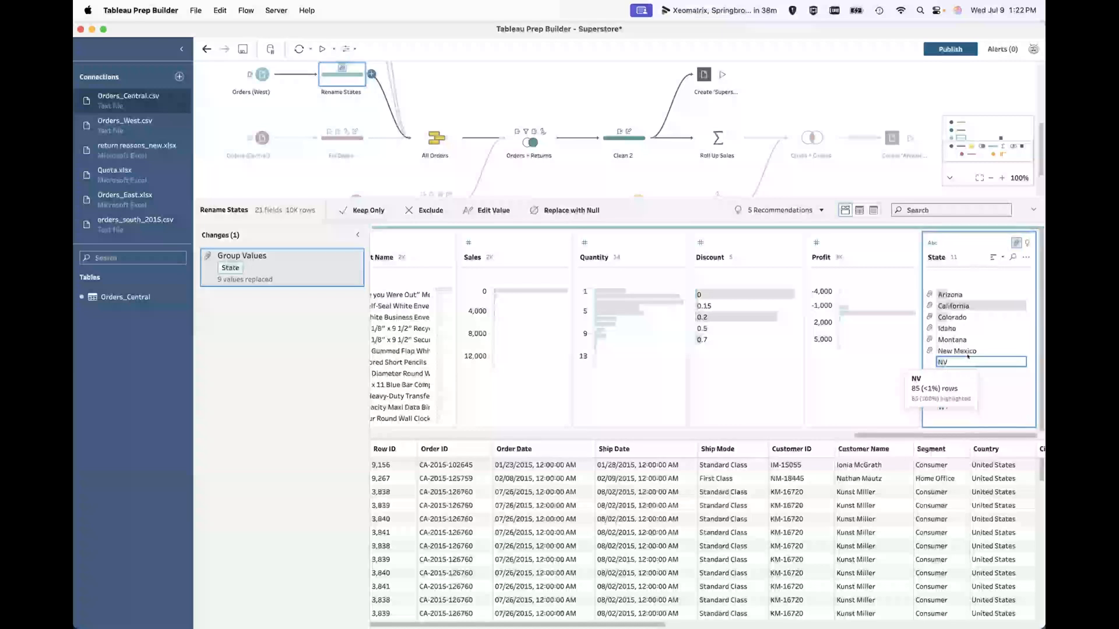
pyautogui.rightClick(941, 363)
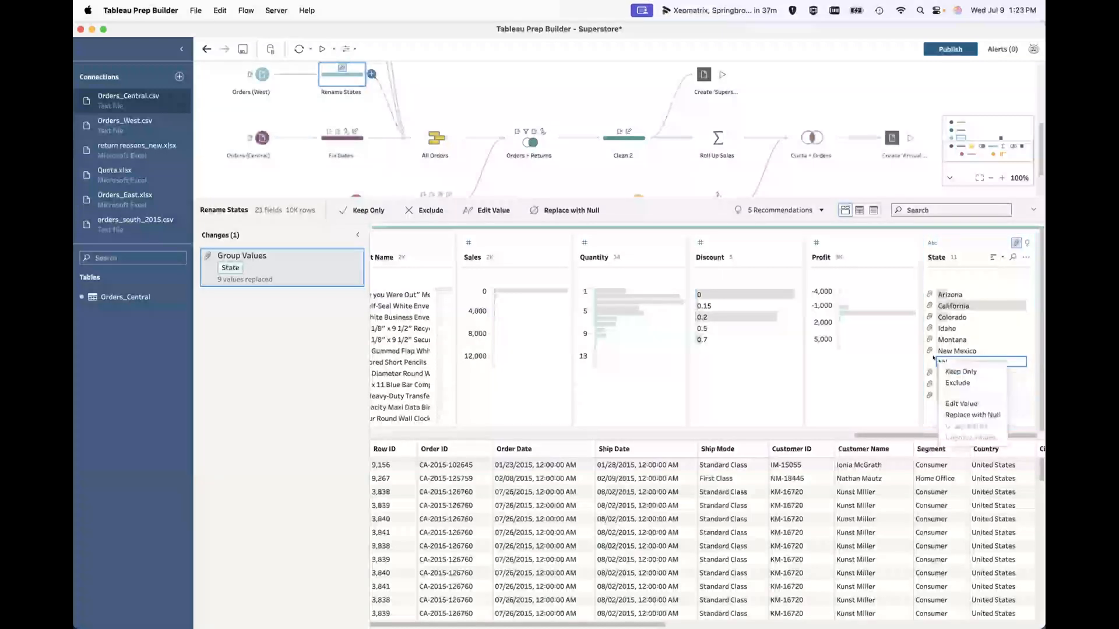
pyautogui.click(968, 402)
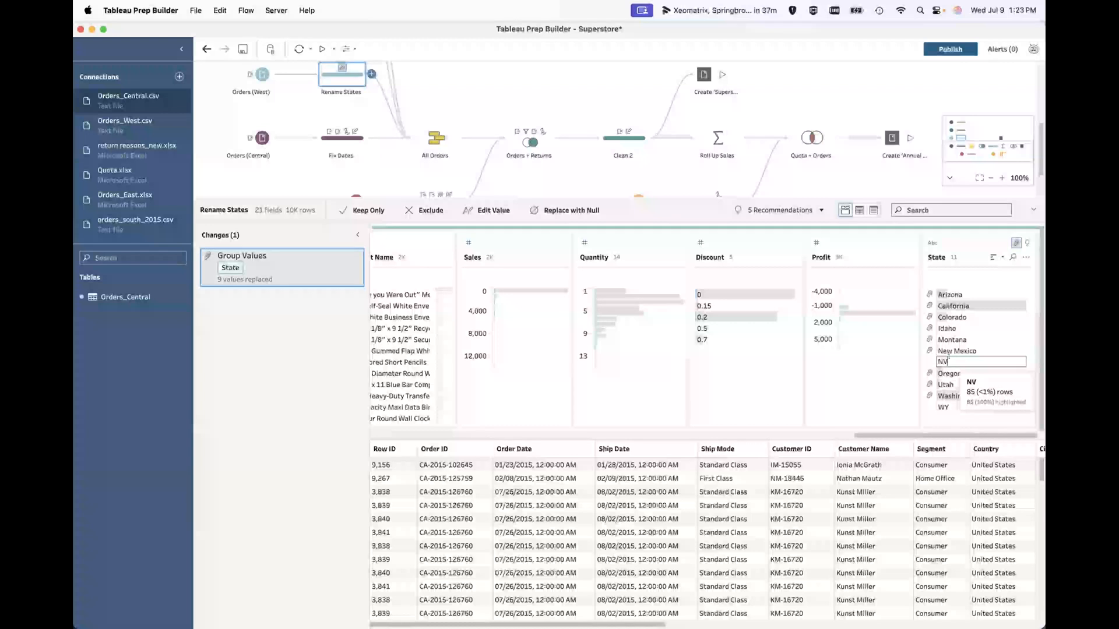
pyautogui.click(879, 400)
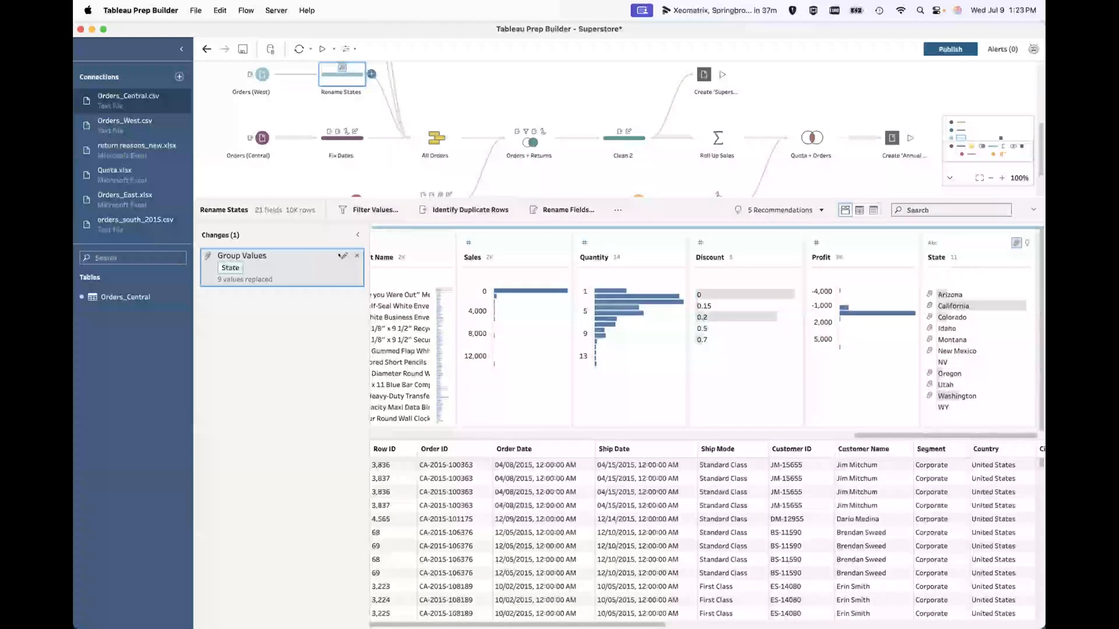
pyautogui.click(345, 256)
pyautogui.click(756, 362)
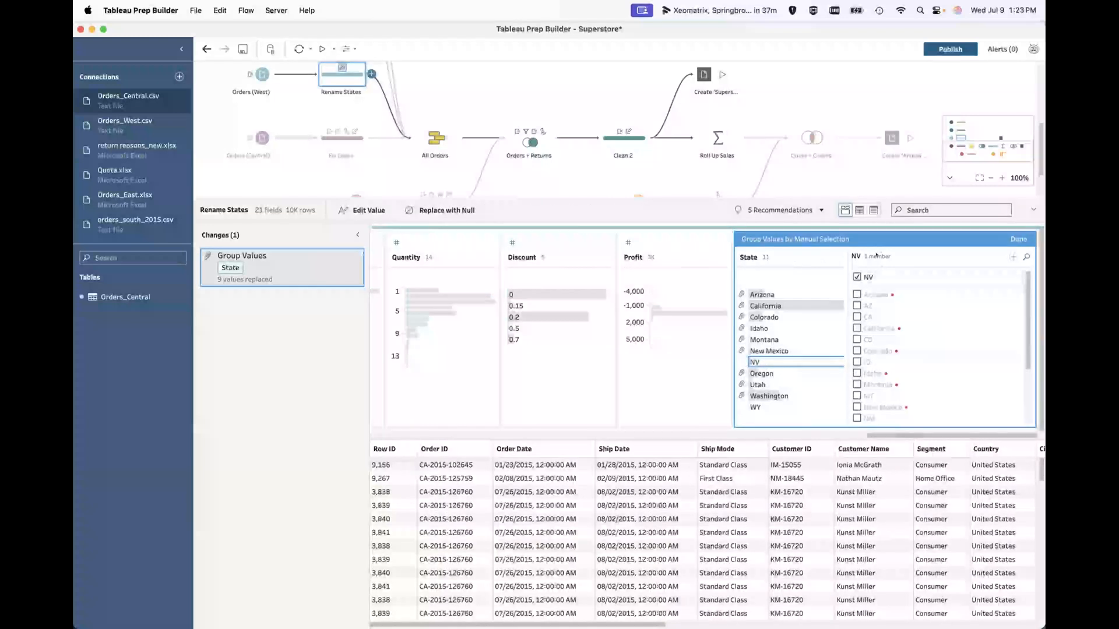
pyautogui.doubleClick(868, 276)
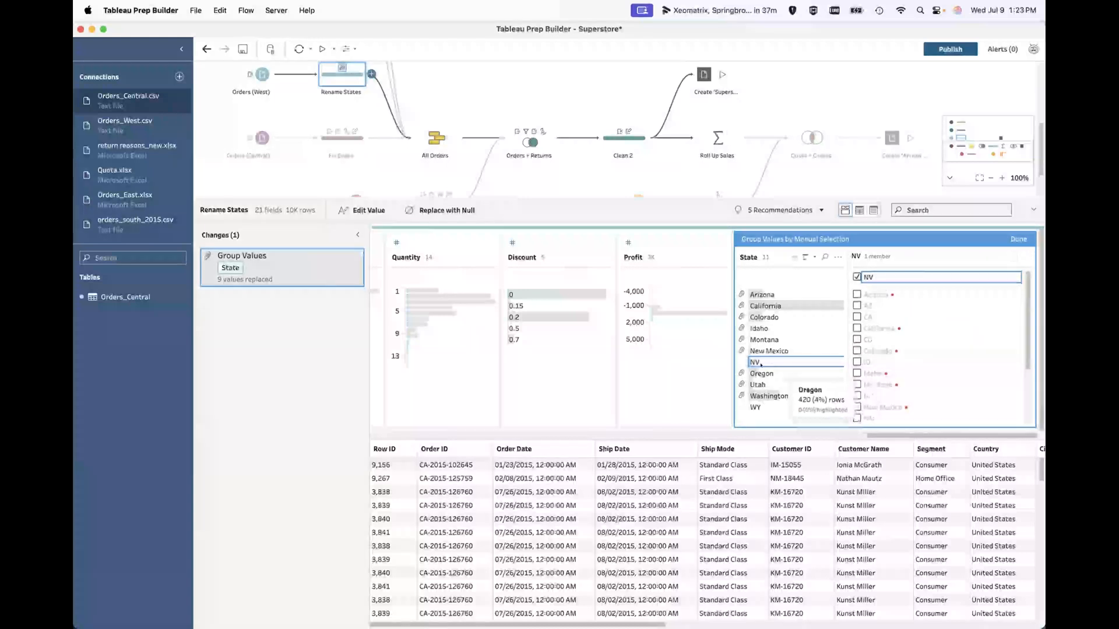
pyautogui.click(1019, 240)
# Change the NV value in the State field to Nevada.
pyautogui.rightClick(945, 361)
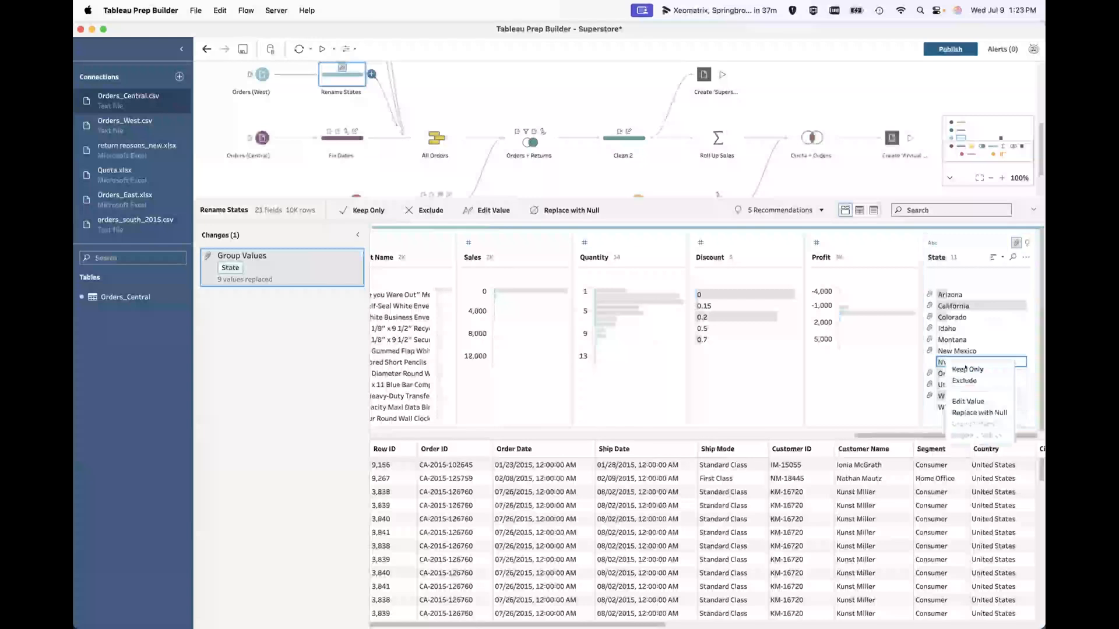
pyautogui.click(979, 401)
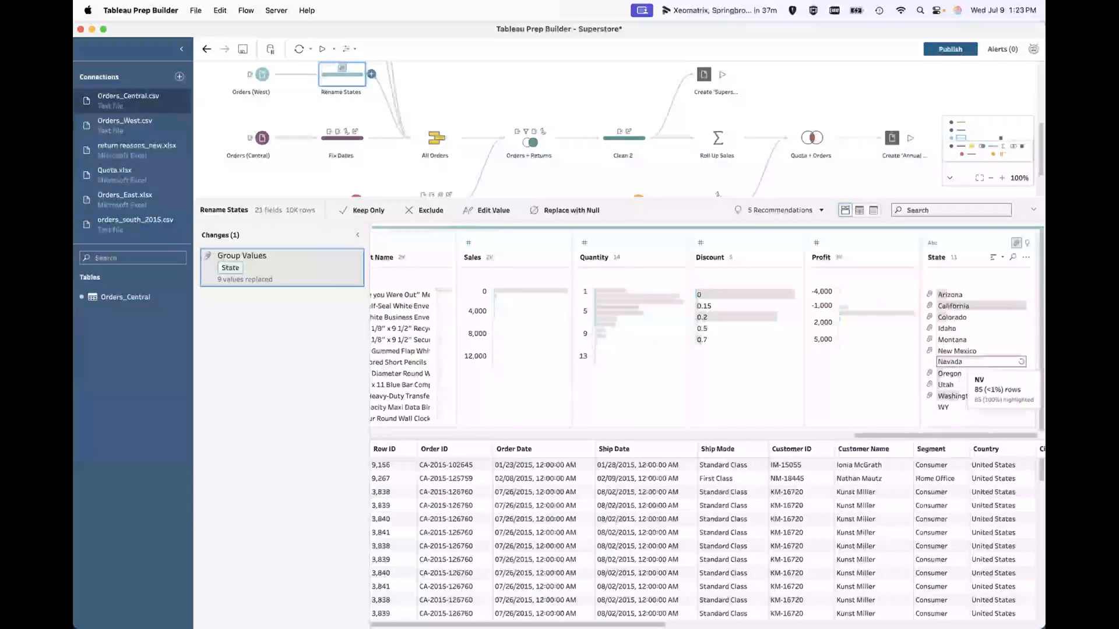
pyautogui.write('Nevada')
pyautogui.press('Return')
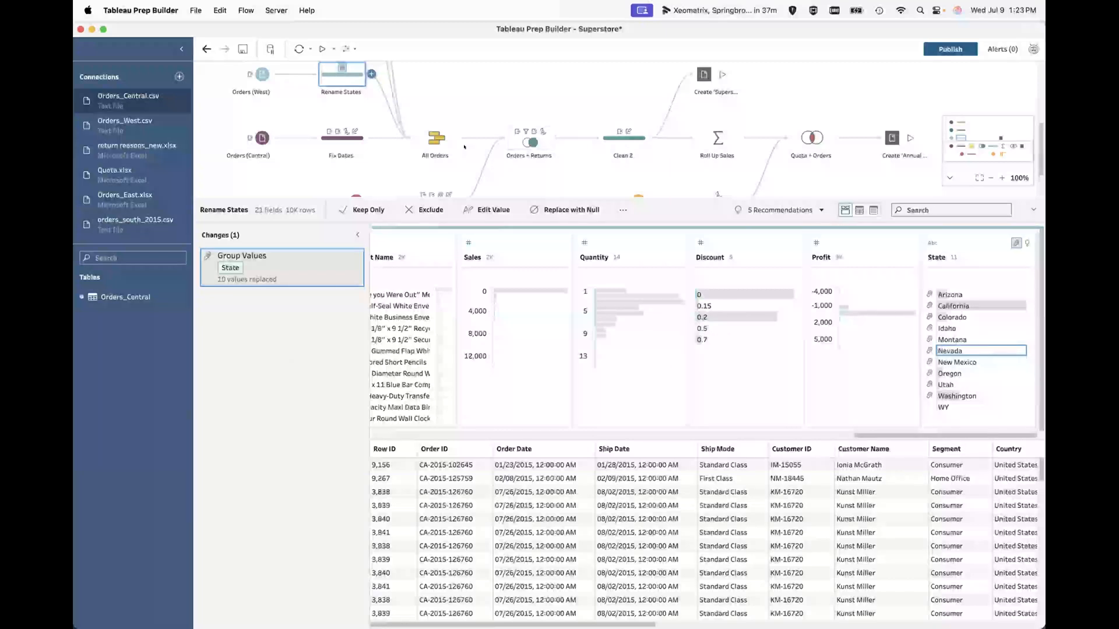
# Open the Fix Dates step and review its calculated, renamed, retyped and removed field changes.
pyautogui.click(454, 102)
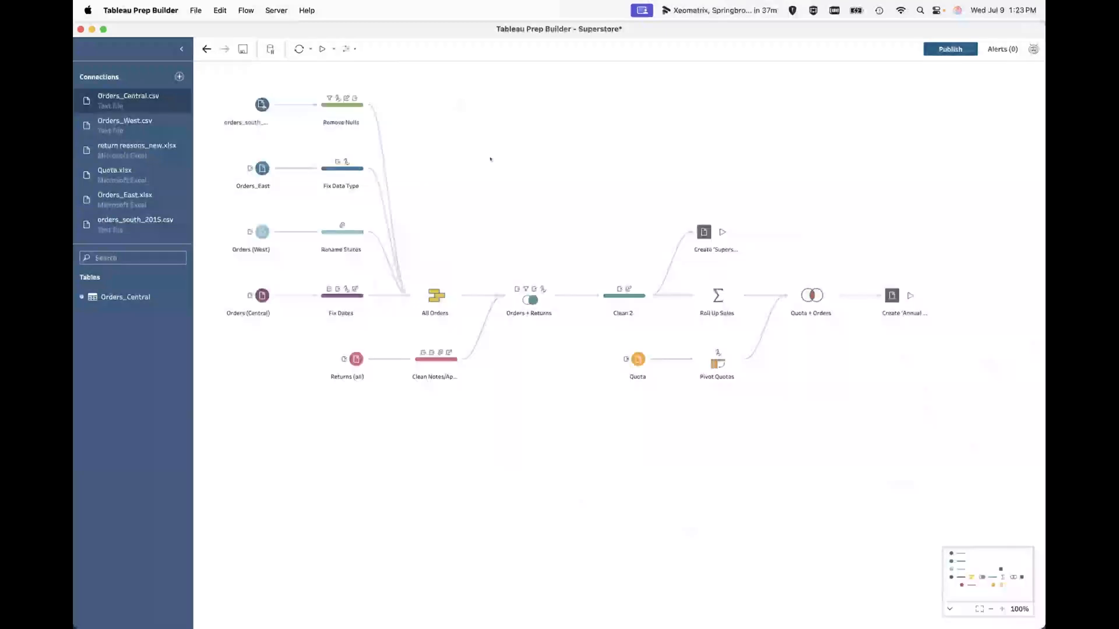
pyautogui.click(345, 301)
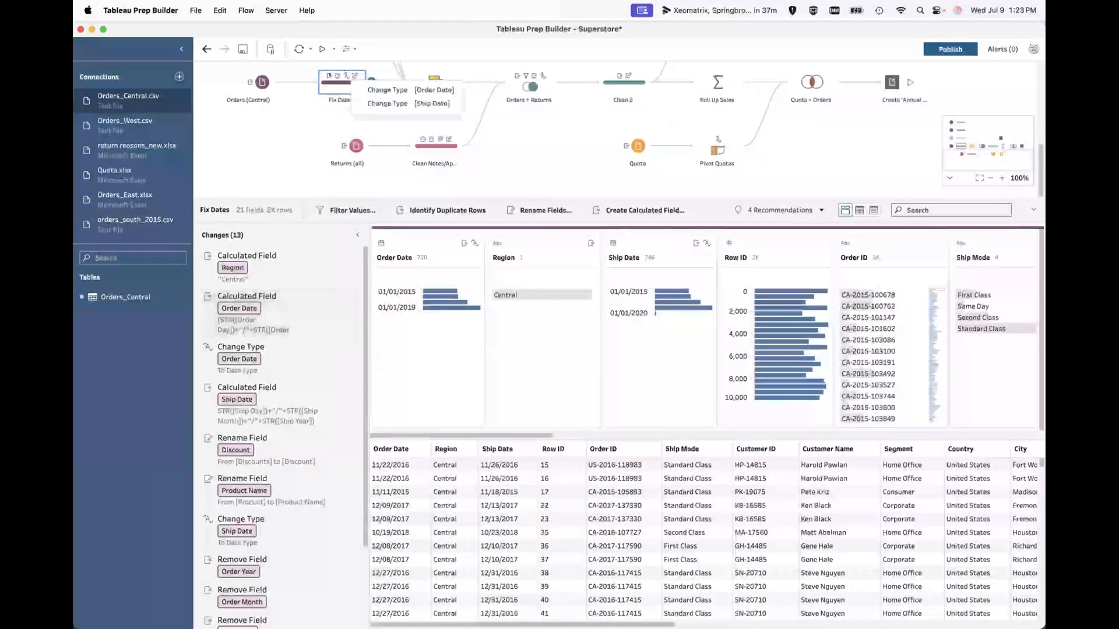
pyautogui.moveTo(338, 76)
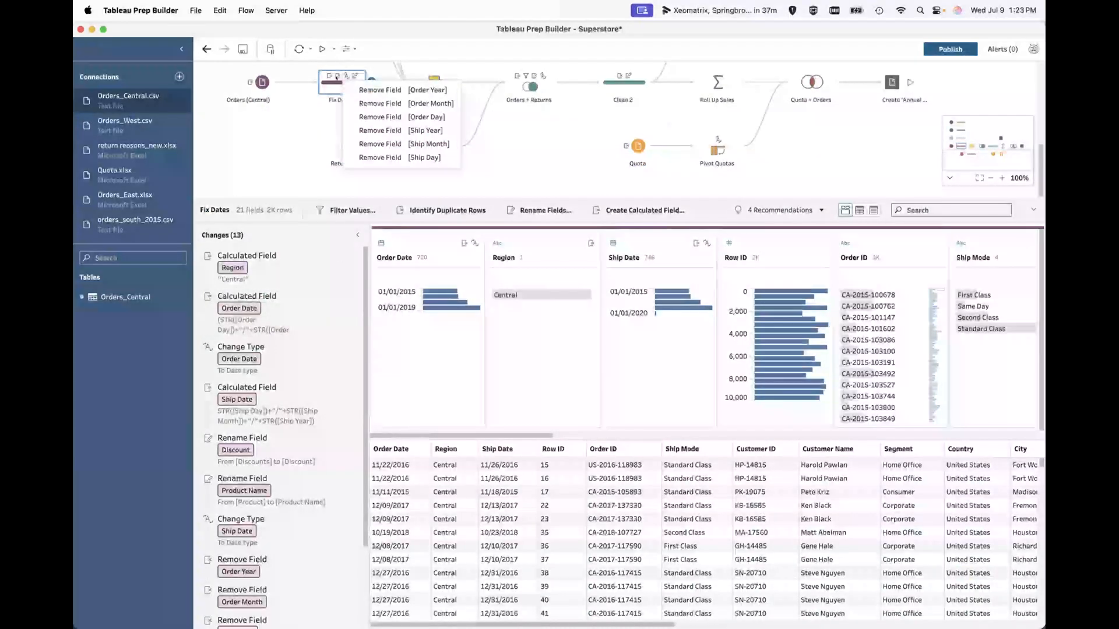
pyautogui.scroll(-3, 284, 419)
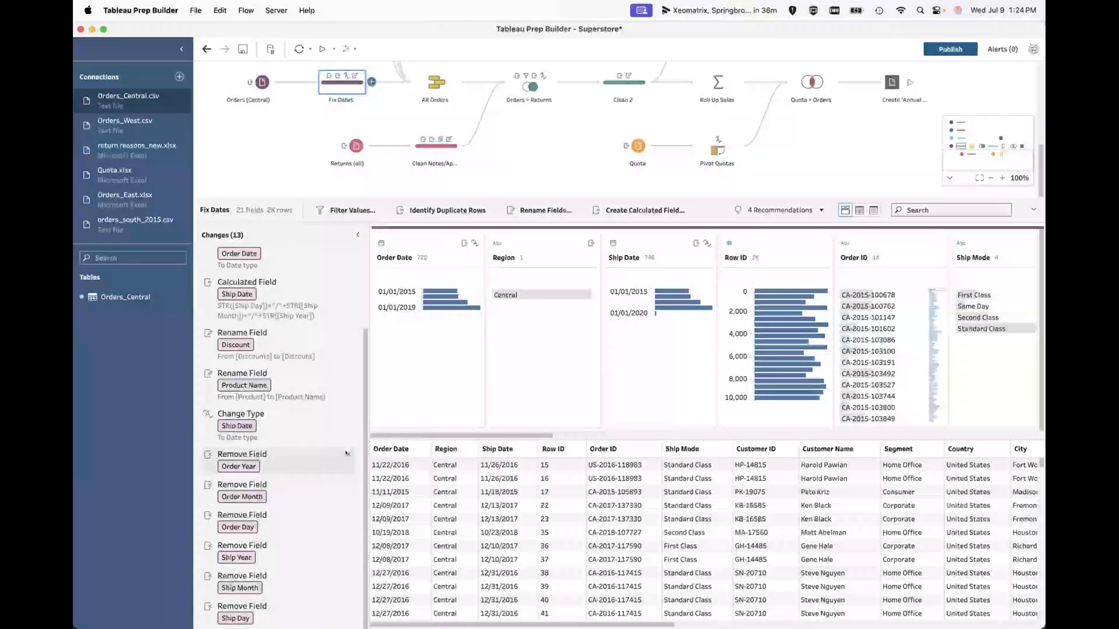
# Delete the Remove Field change for Order Year from the Fix Dates step.
pyautogui.click(274, 454)
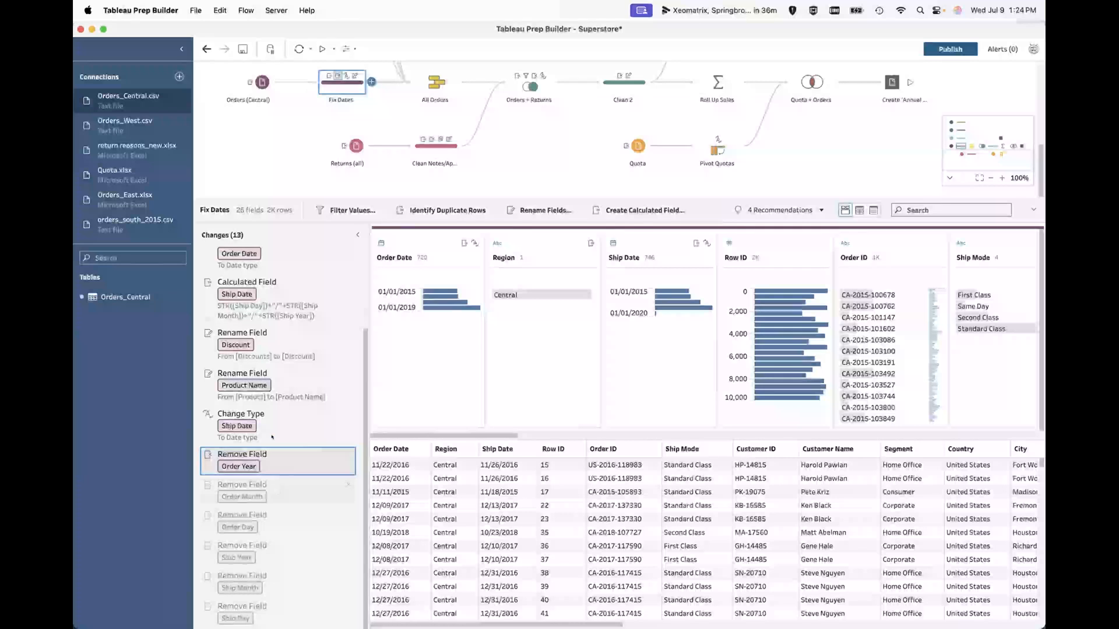
pyautogui.click(349, 453)
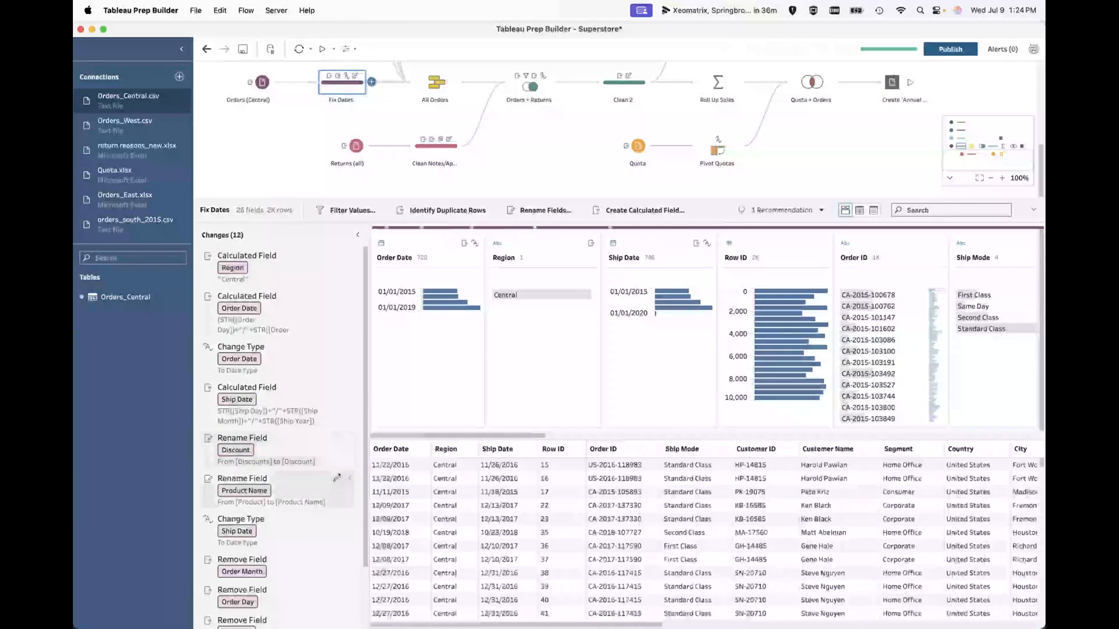
# Delete the remaining Remove Field changes for the order and ship date parts from the Fix Dates step.
pyautogui.click(348, 558)
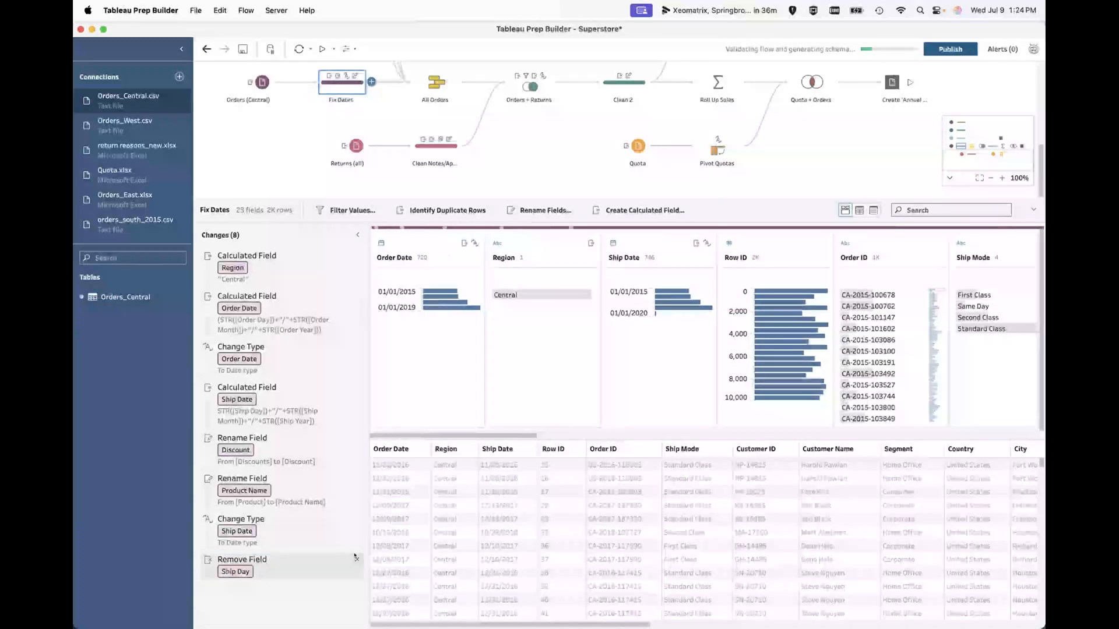
pyautogui.click(356, 557)
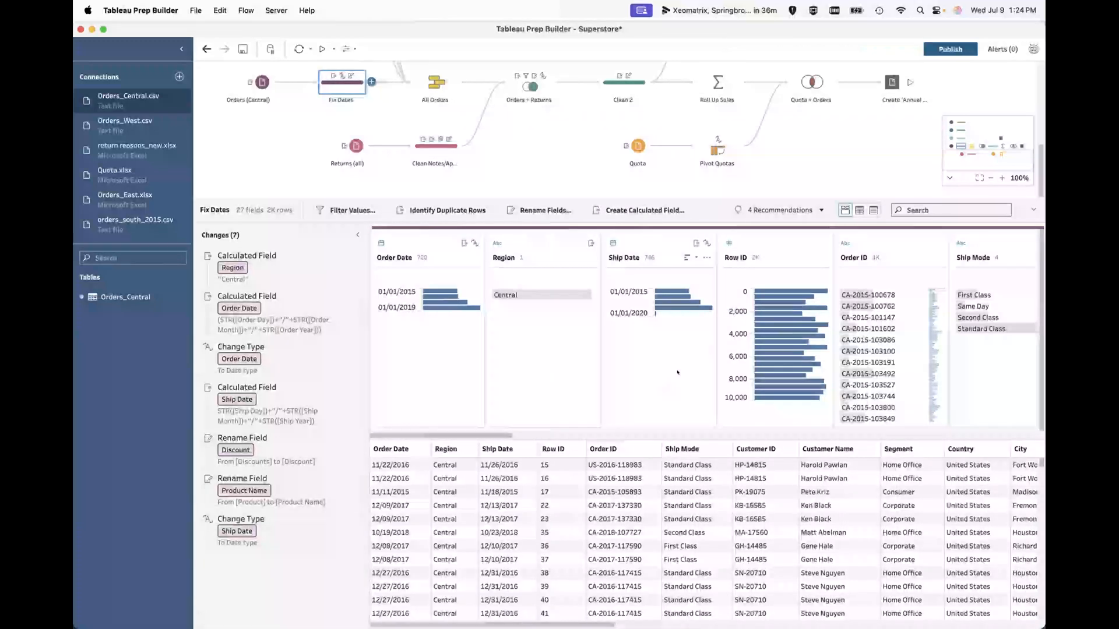
# Hide the Order Day, Ship Year, Ship Month, Ship Day and Discount fields together in the Fix Dates step.
pyautogui.hscroll(18, 677, 373)
pyautogui.hscroll(15, 678, 372)
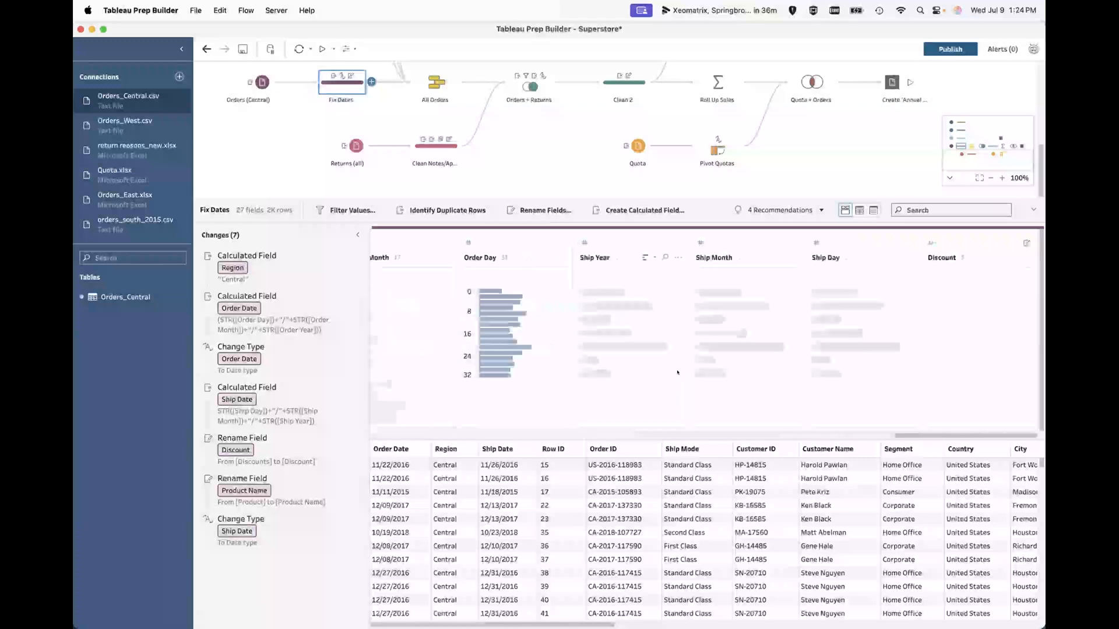
pyautogui.click(507, 238)
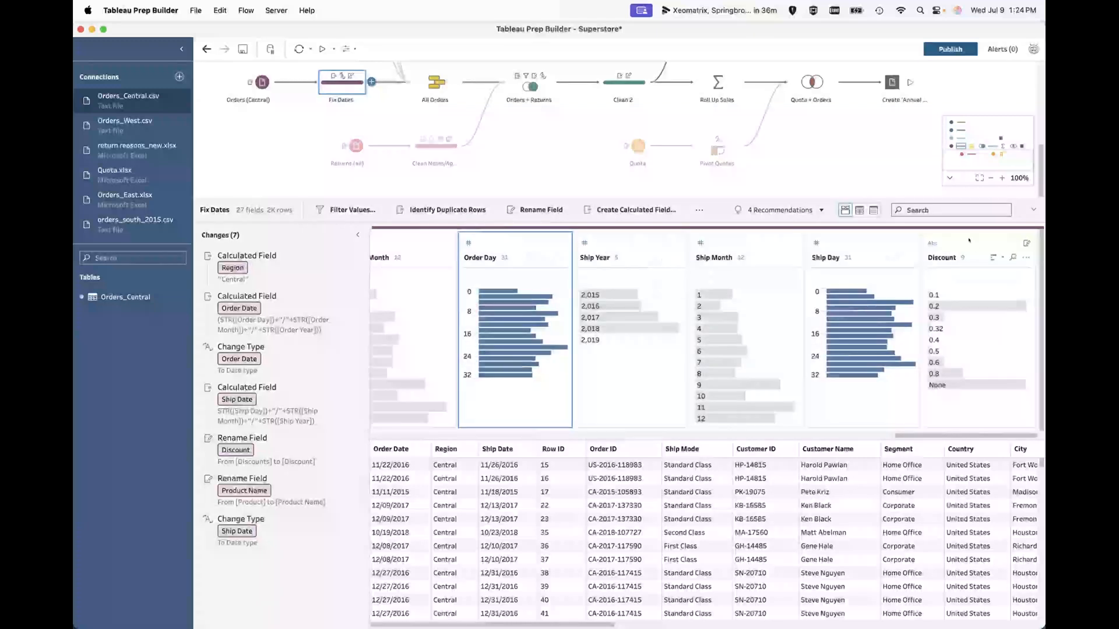
pyautogui.keyDown('shift'); pyautogui.click(968, 233); pyautogui.keyUp('shift')
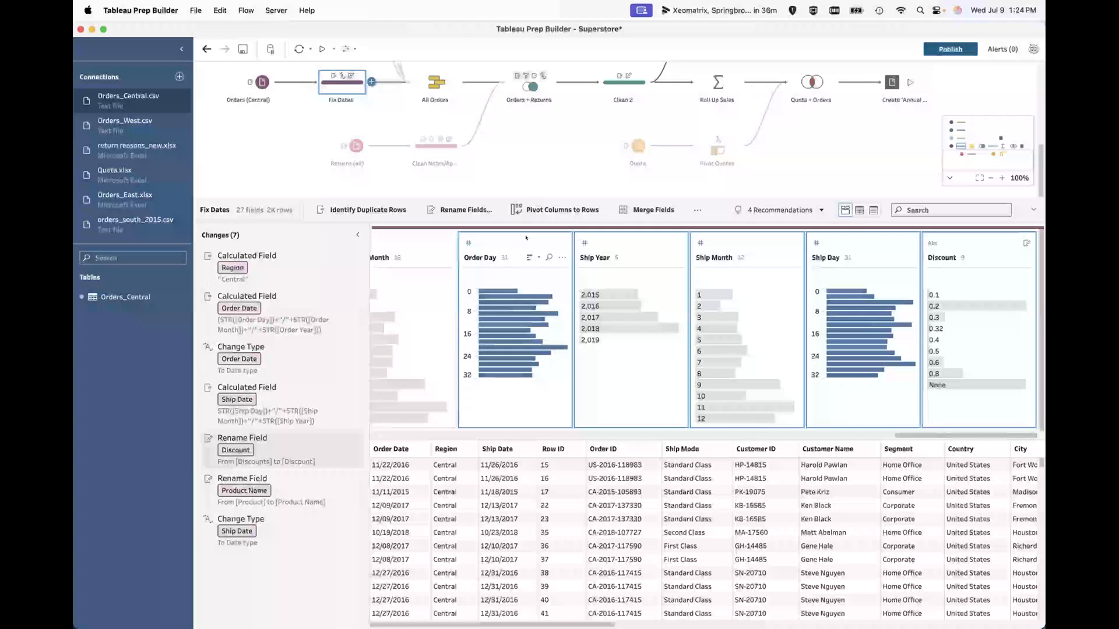
pyautogui.rightClick(500, 239)
pyautogui.click(499, 240)
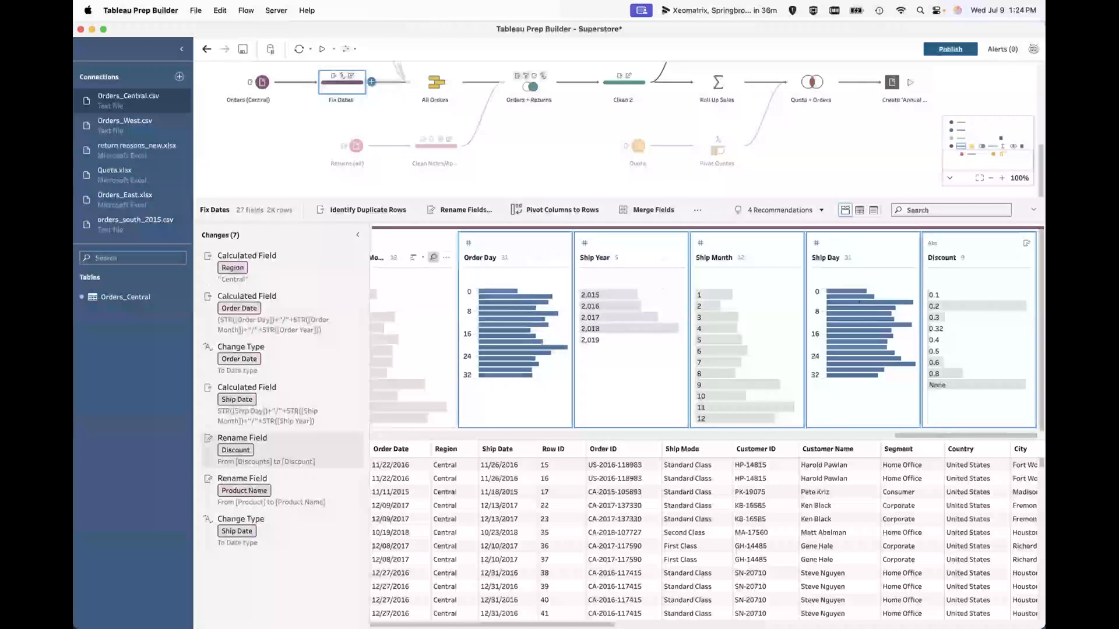
pyautogui.click(496, 238)
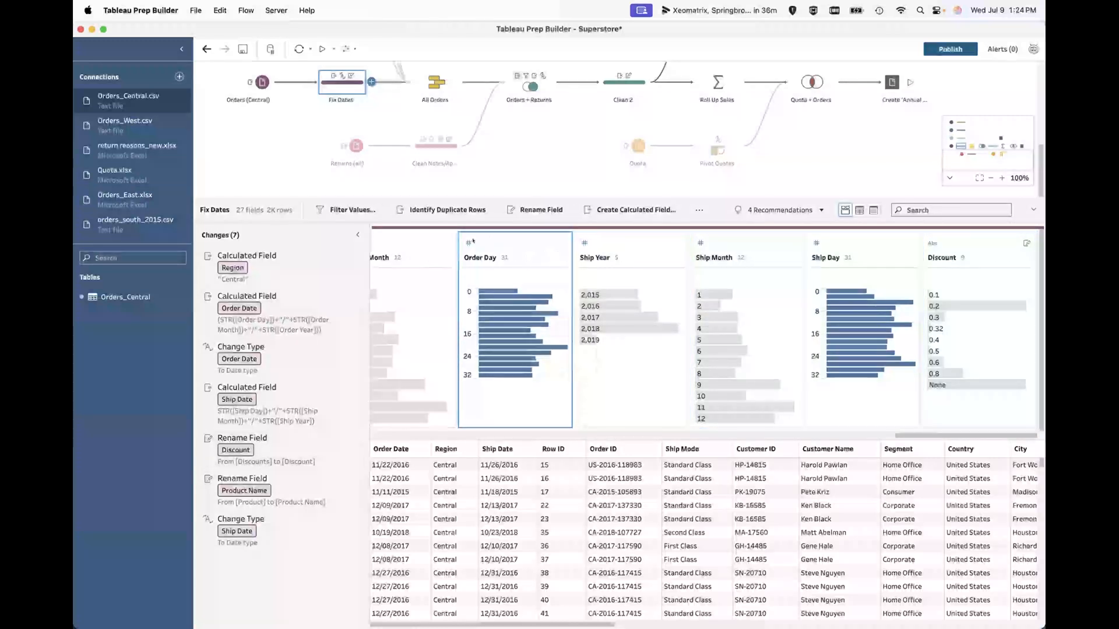
pyautogui.keyDown('shift'); pyautogui.click(959, 239); pyautogui.keyUp('shift')
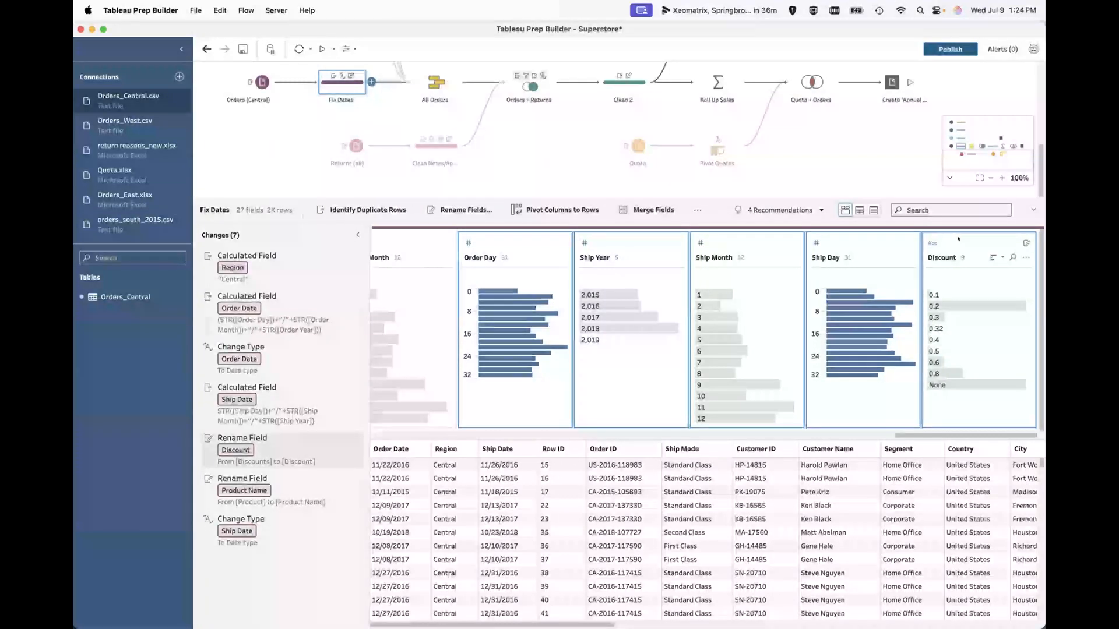
pyautogui.moveTo(912, 354)
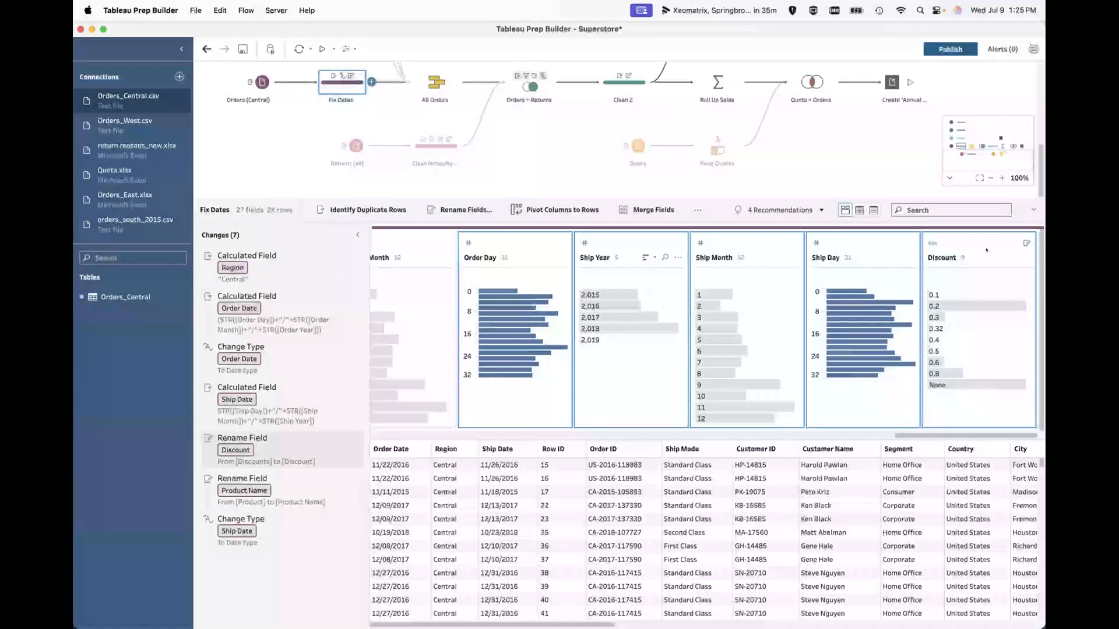
pyautogui.rightClick(947, 238)
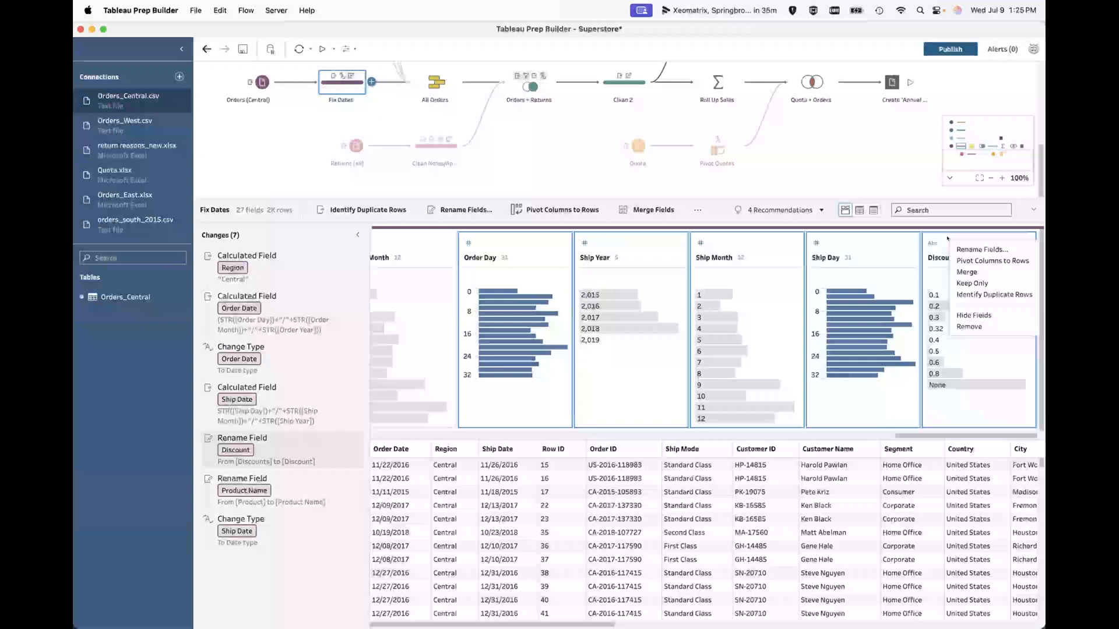
pyautogui.click(968, 315)
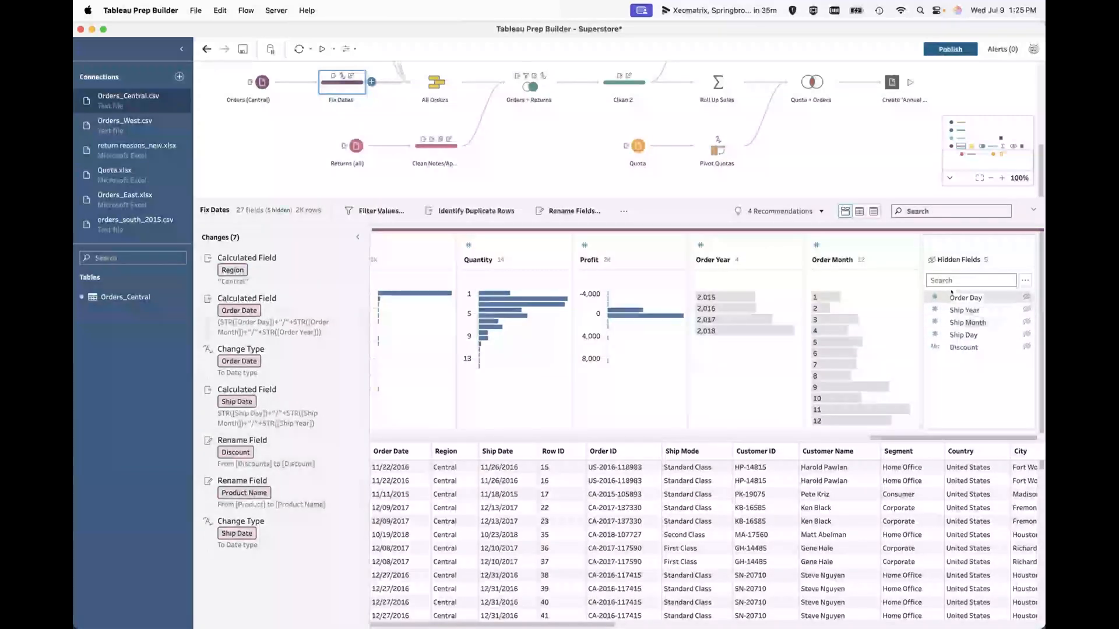
# Remove all five hidden fields from Fix Dates at once and delete the resulting Remove Fields change.
pyautogui.click(951, 296)
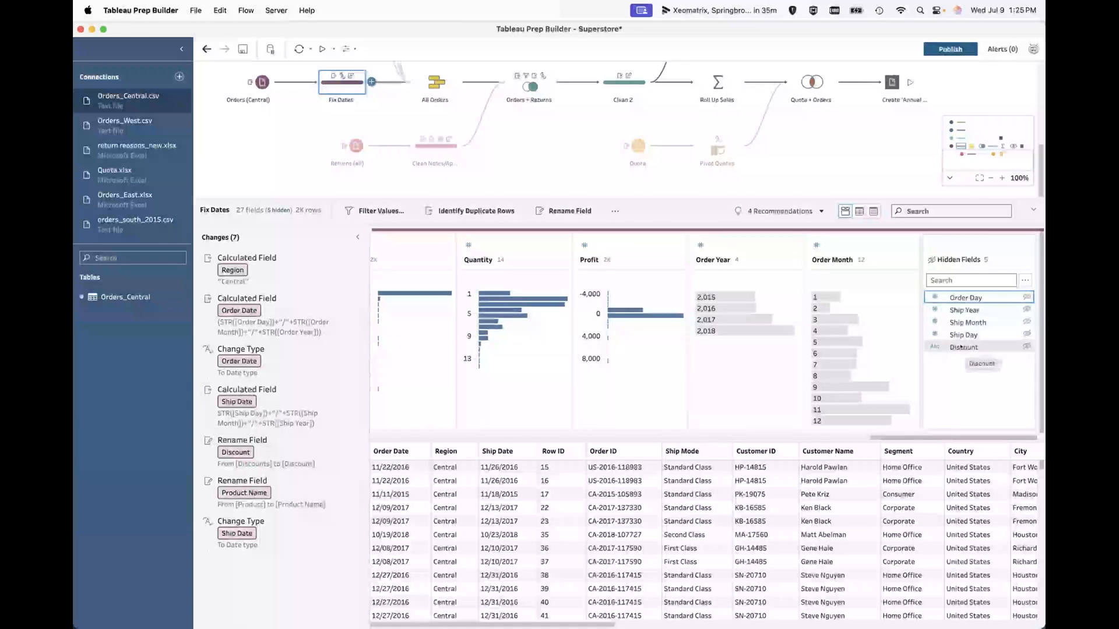
pyautogui.keyDown('shift'); pyautogui.click(961, 347); pyautogui.keyUp('shift')
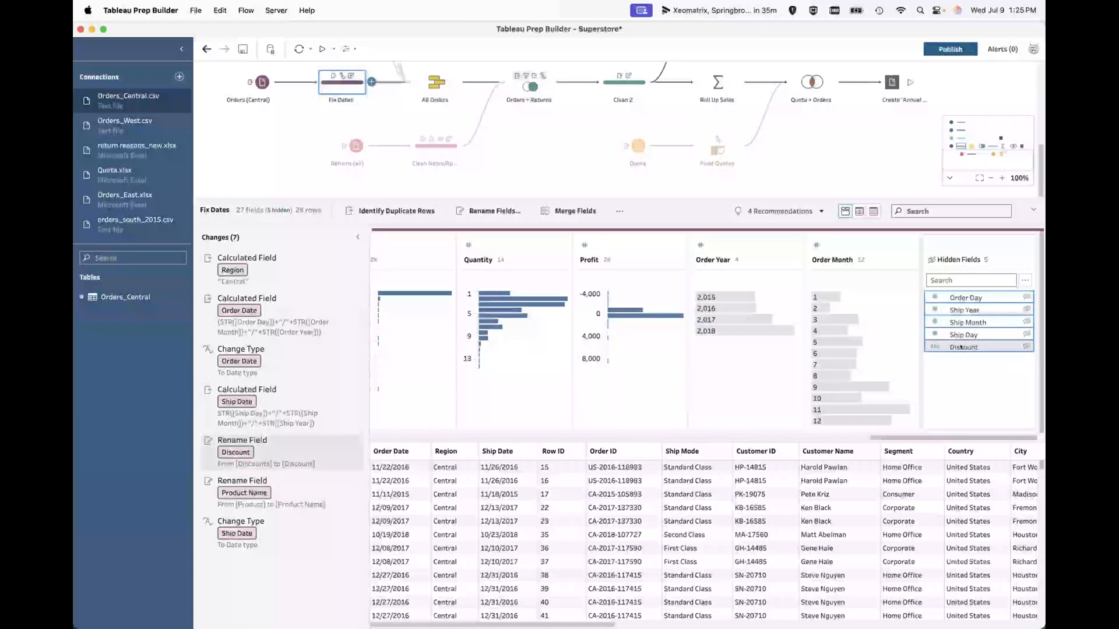
pyautogui.rightClick(961, 347)
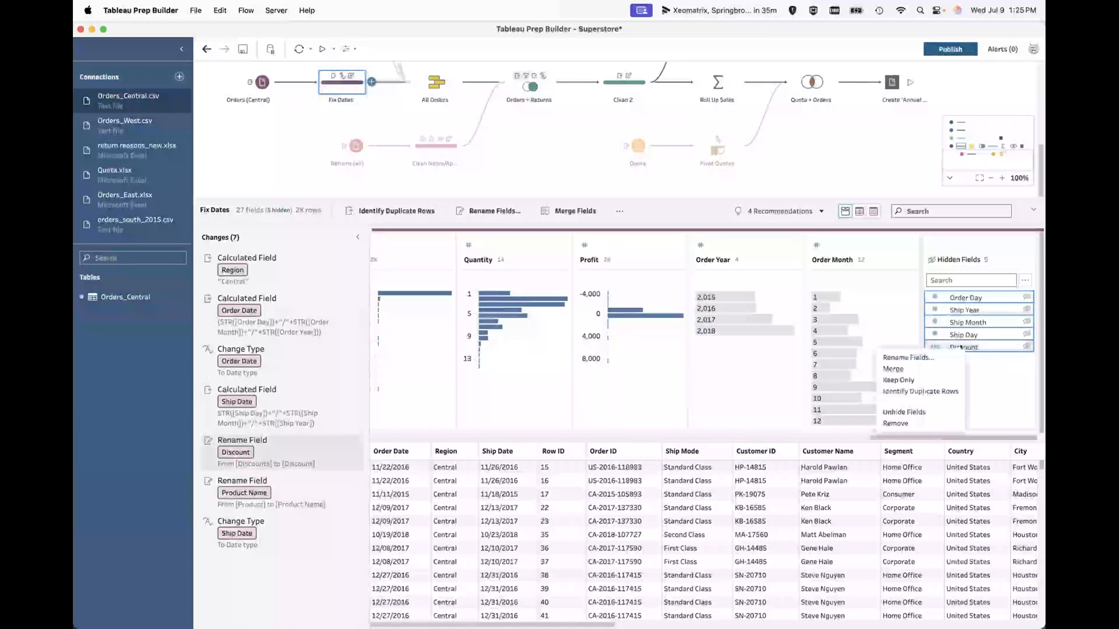
pyautogui.click(913, 422)
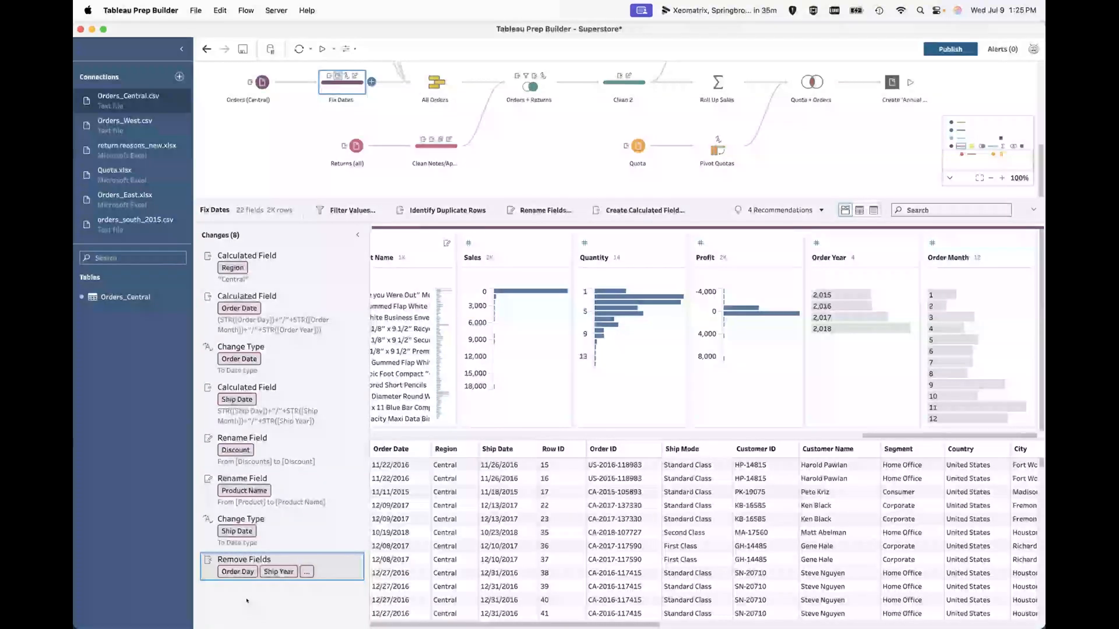
pyautogui.click(356, 556)
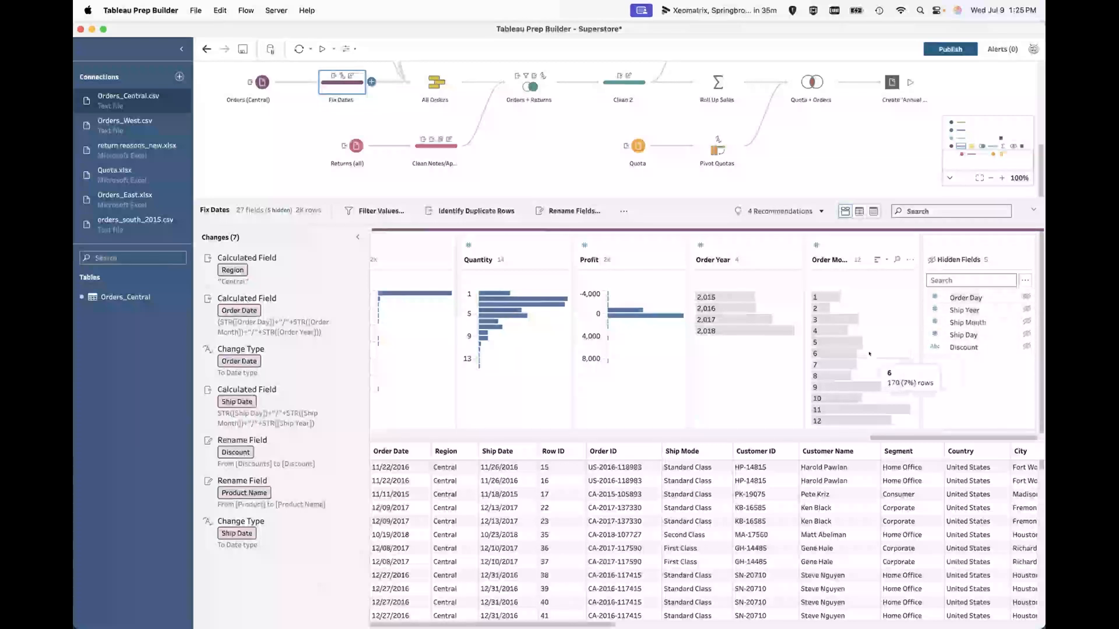
# Open the Clean Notes/Approver step and inspect the data at its Approver Rename Field change.
pyautogui.click(526, 156)
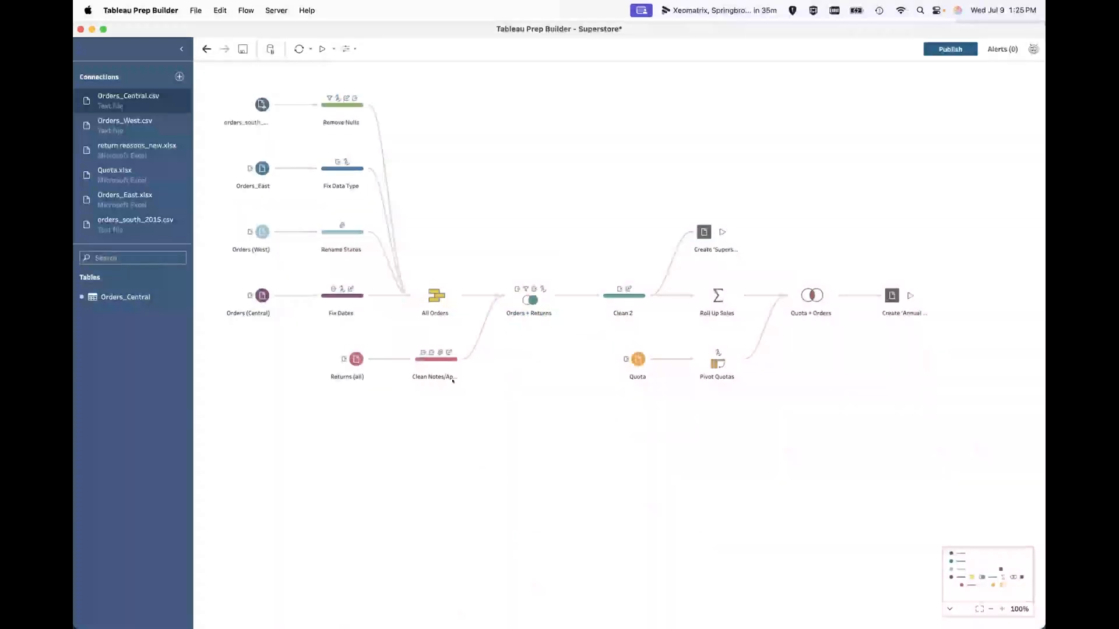
pyautogui.click(428, 362)
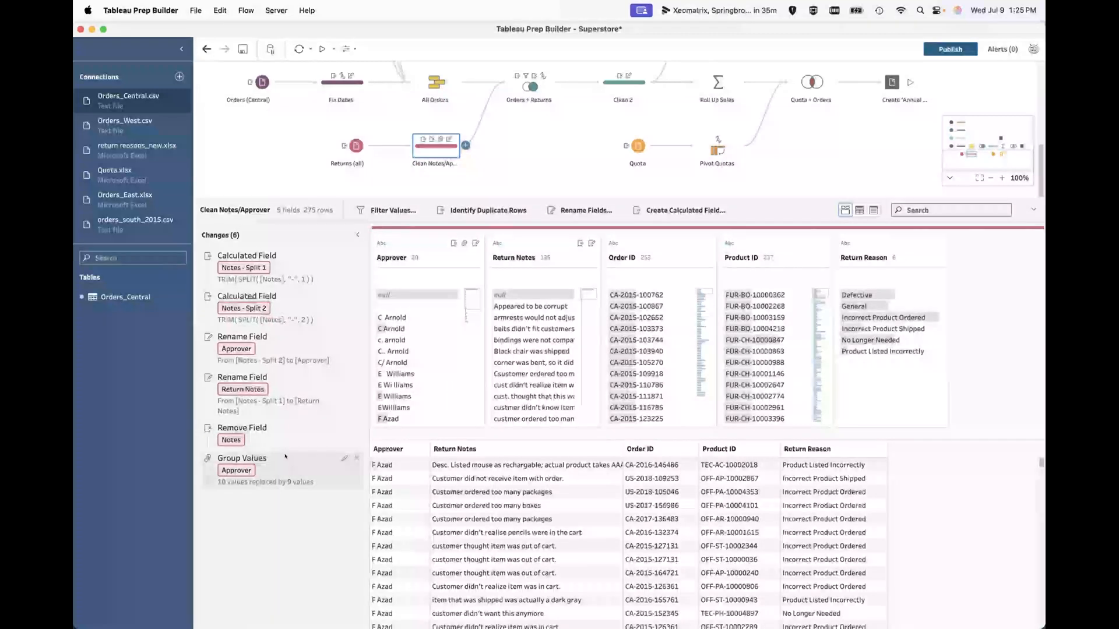
pyautogui.click(265, 345)
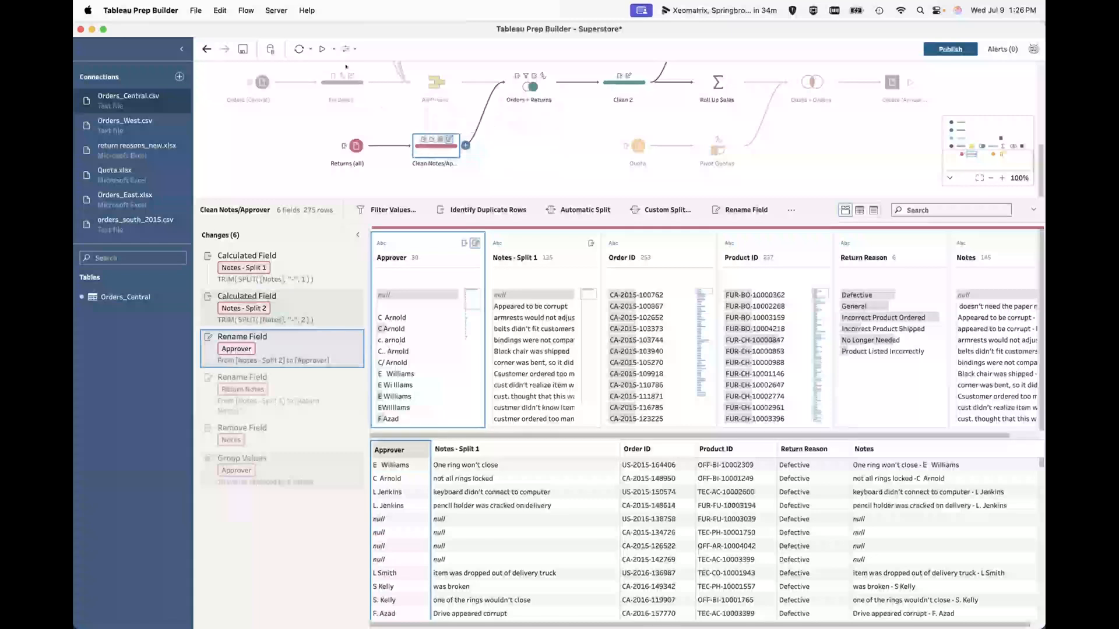
# Examine the Region calculated field in Fix Dates, including its available field operations and formula, and close the editor without applying changes.
pyautogui.click(345, 84)
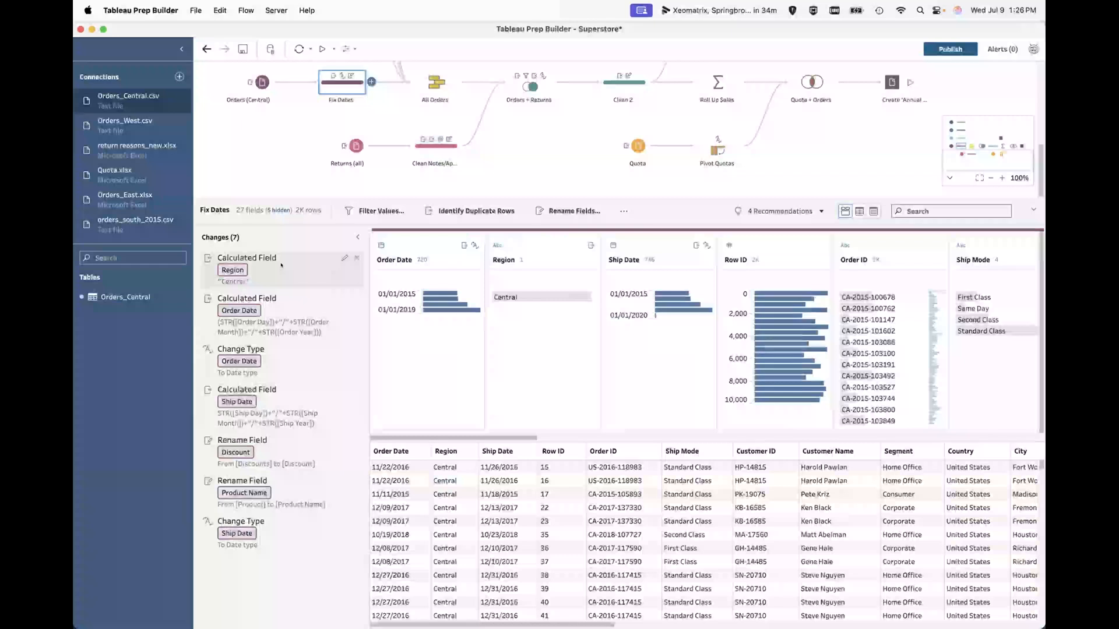
pyautogui.click(281, 264)
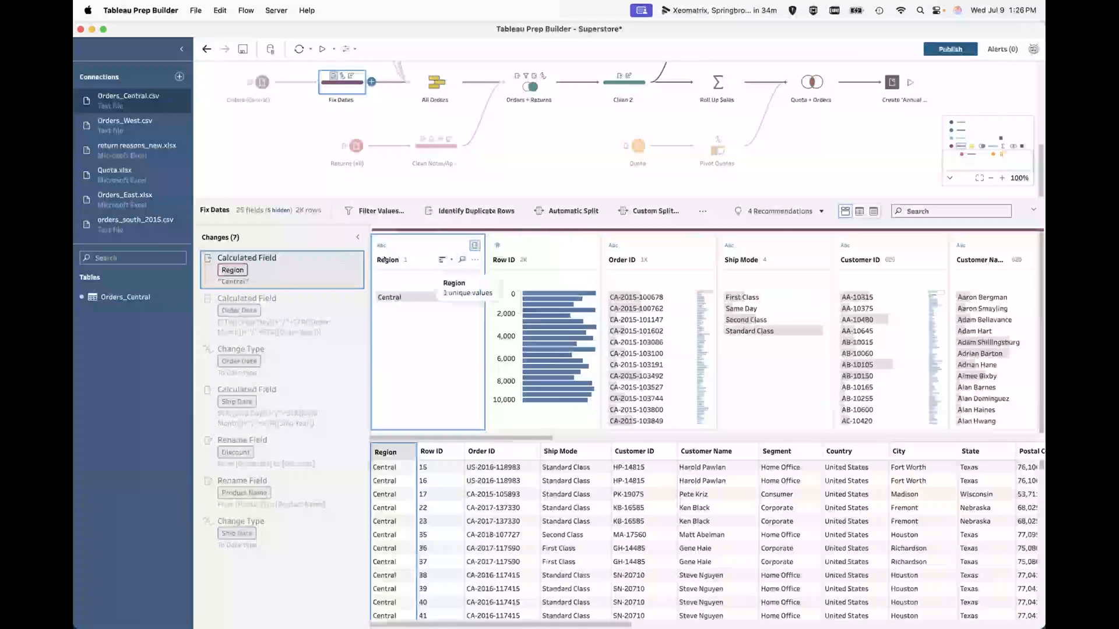
pyautogui.scroll(3, 349, 123)
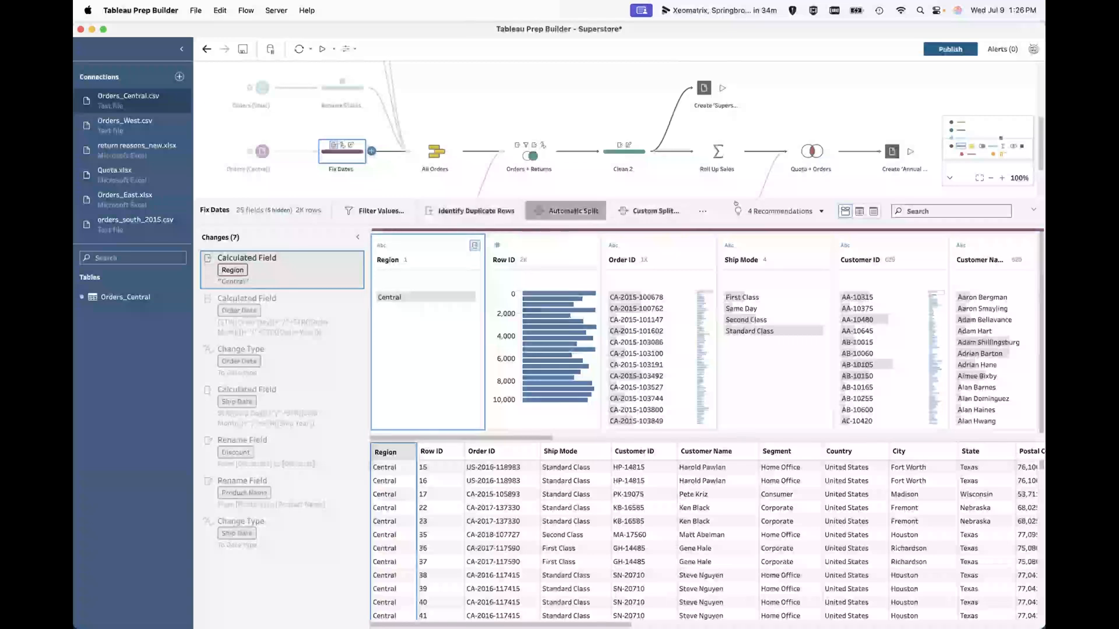
pyautogui.click(701, 211)
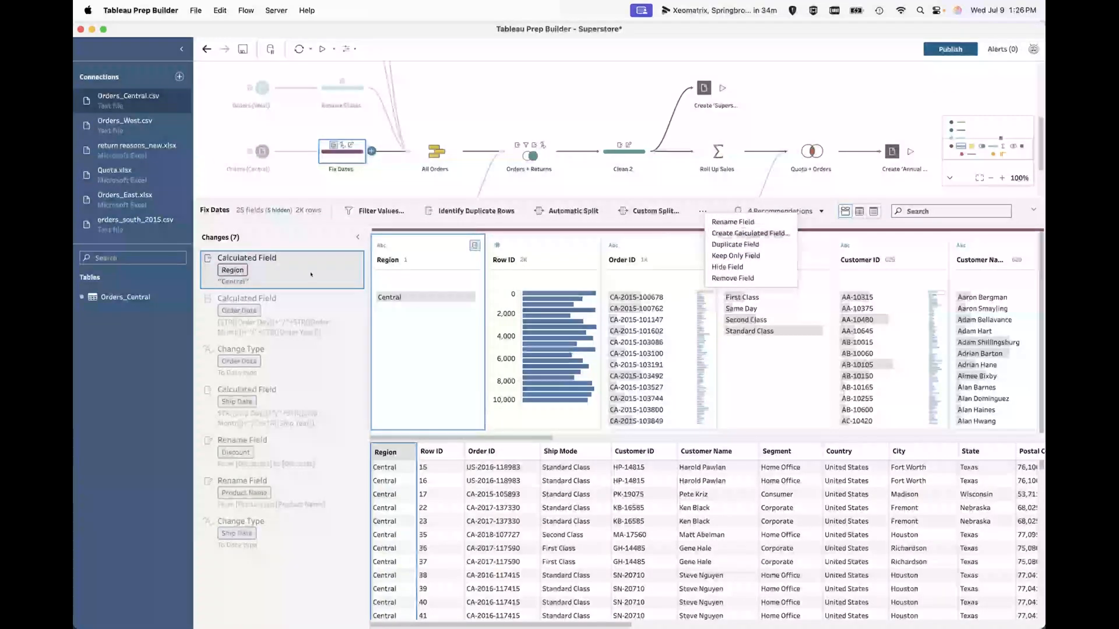
pyautogui.click(293, 265)
pyautogui.doubleClick(337, 258)
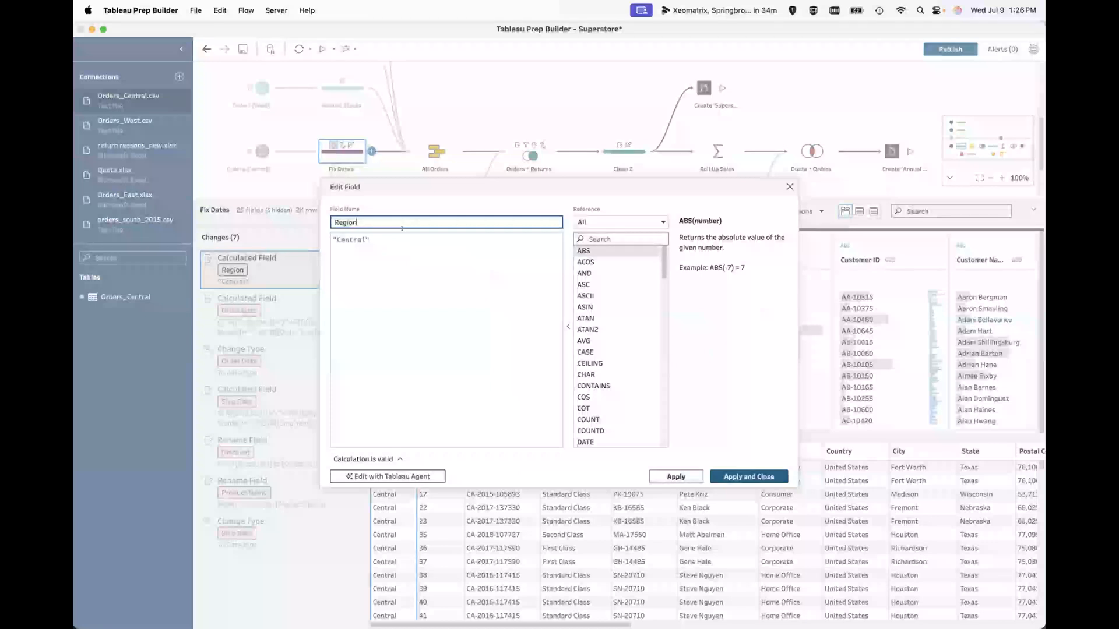
pyautogui.click(789, 187)
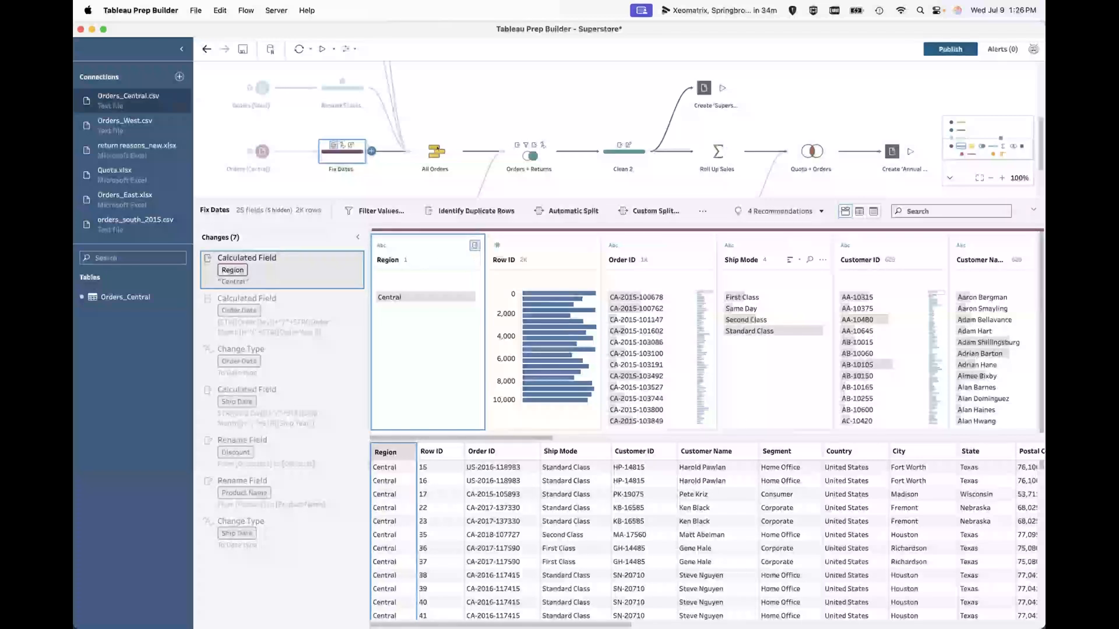
# Review the changes and resulting rows of the Clean Notes/Approver step and return to the full flow view.
pyautogui.scroll(-3, 465, 165)
pyautogui.click(438, 147)
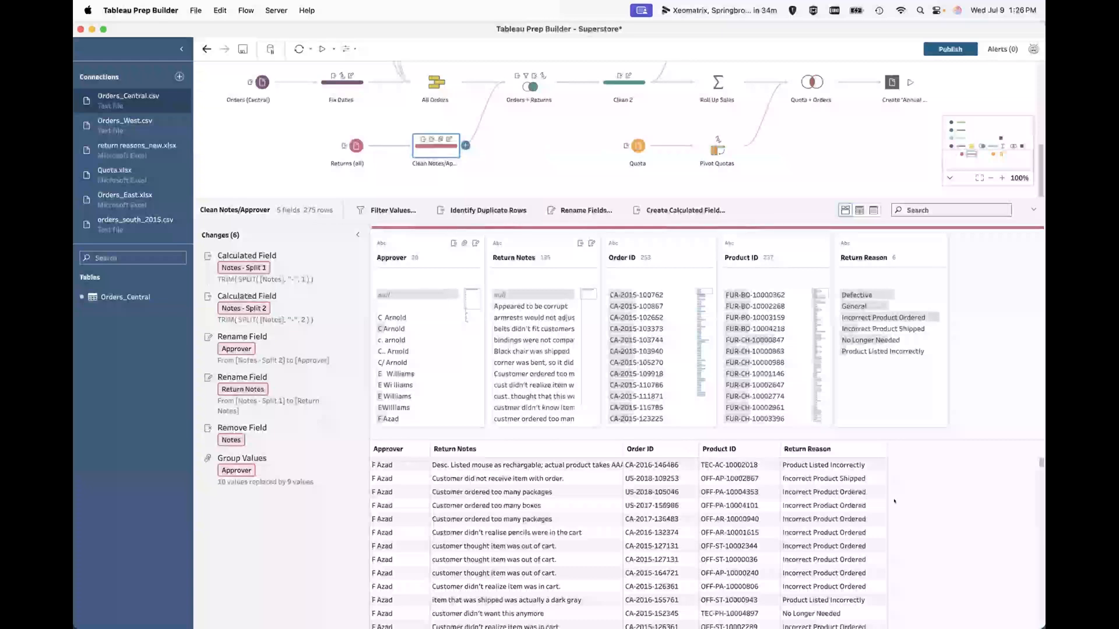
pyautogui.scroll(-3, 894, 501)
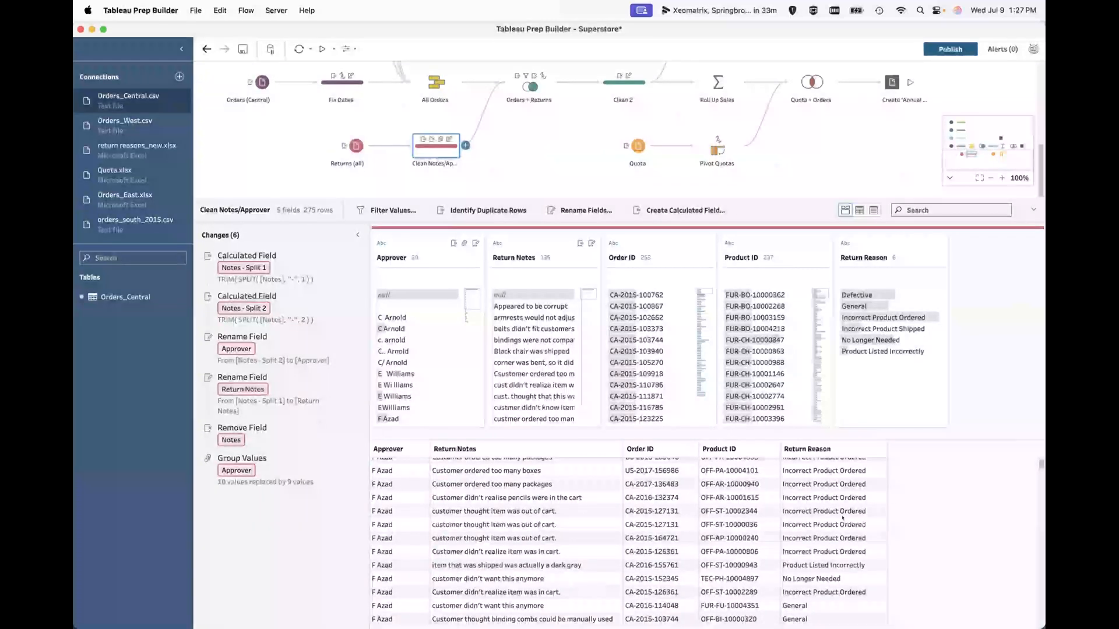
pyautogui.click(517, 156)
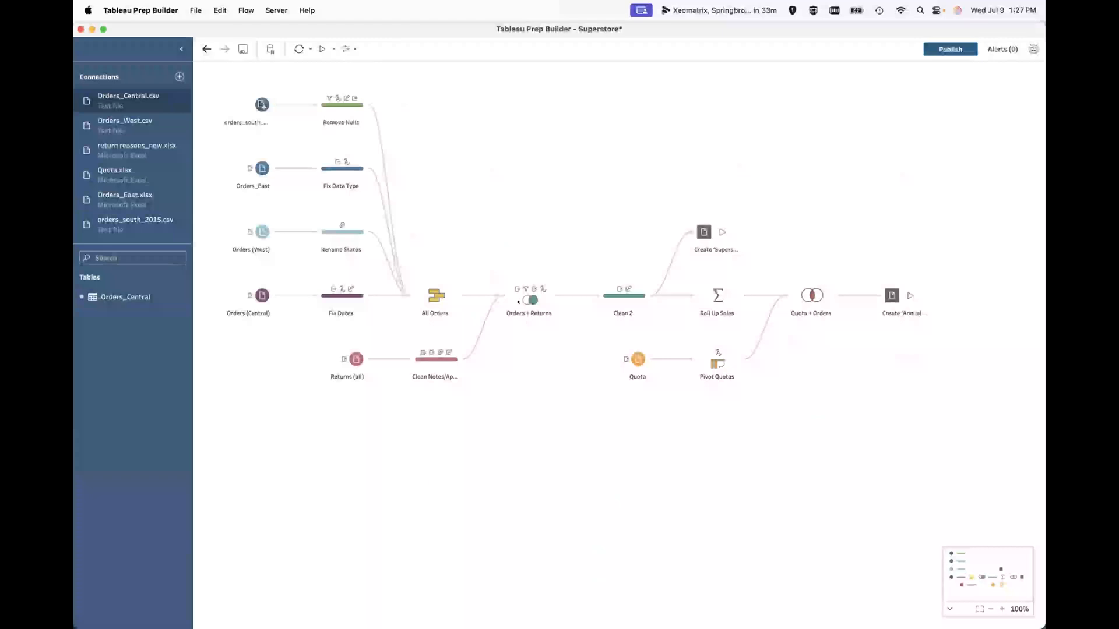
# Merge the mismatched State field into State-1 in the All Orders union and undo the merge.
pyautogui.click(519, 302)
pyautogui.click(436, 83)
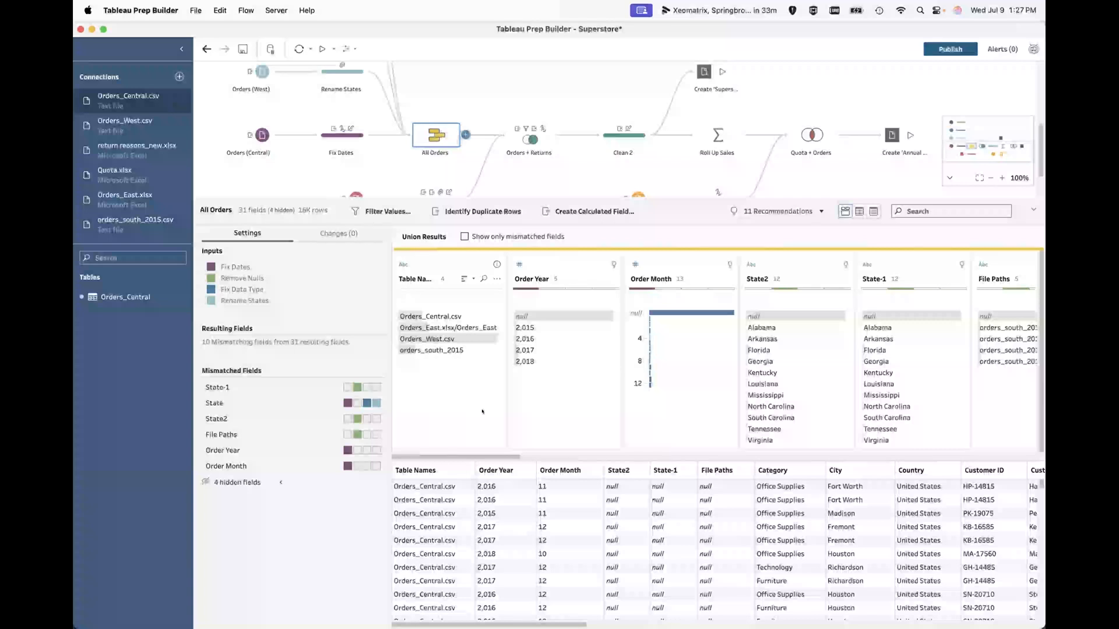
pyautogui.click(236, 389)
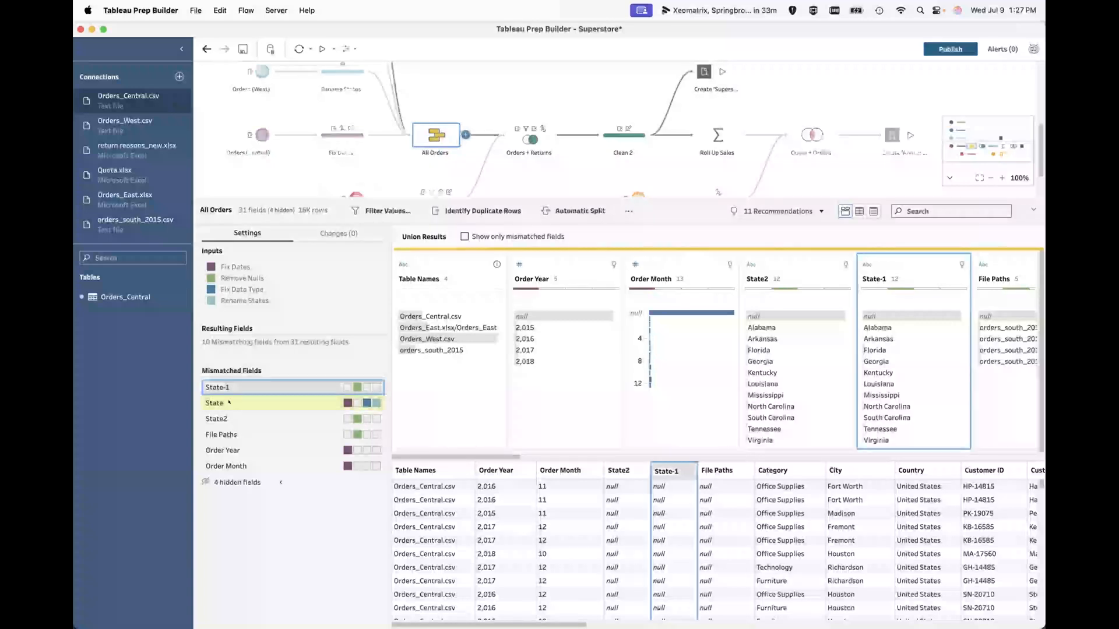
pyautogui.click(337, 402)
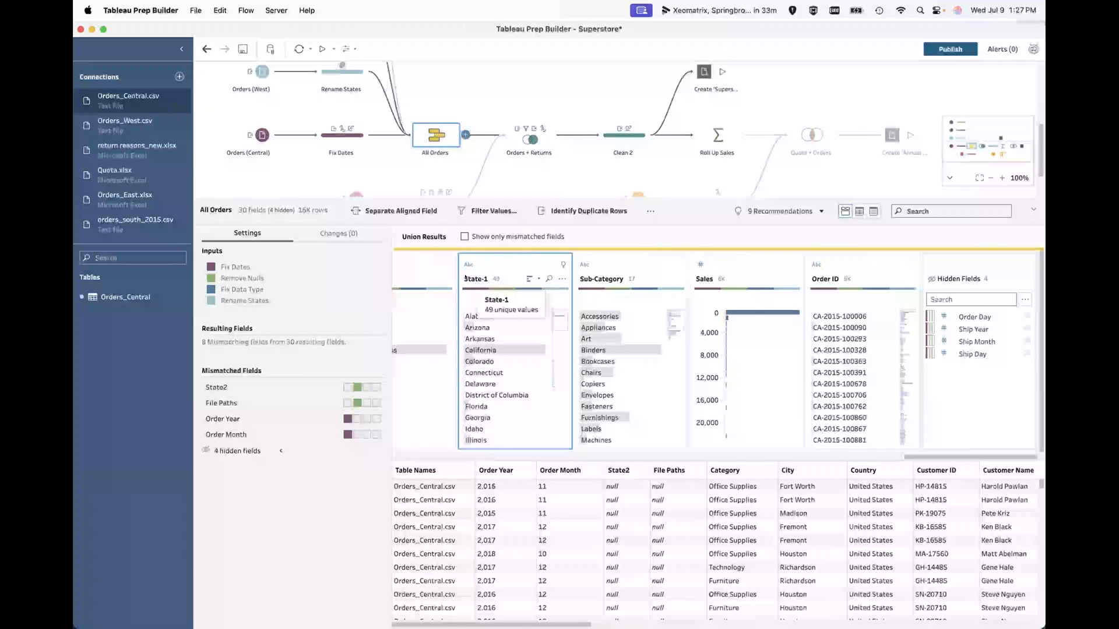
pyautogui.click(205, 49)
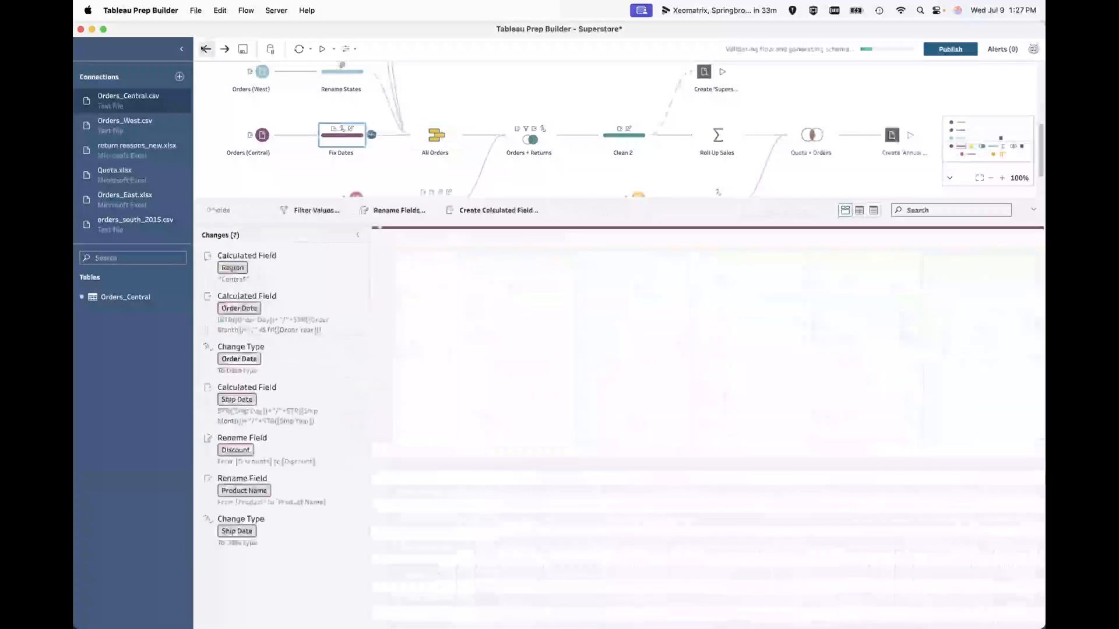
# Reopen the All Orders union and merge the mismatched State-1 field into State.
pyautogui.click(554, 167)
pyautogui.click(430, 298)
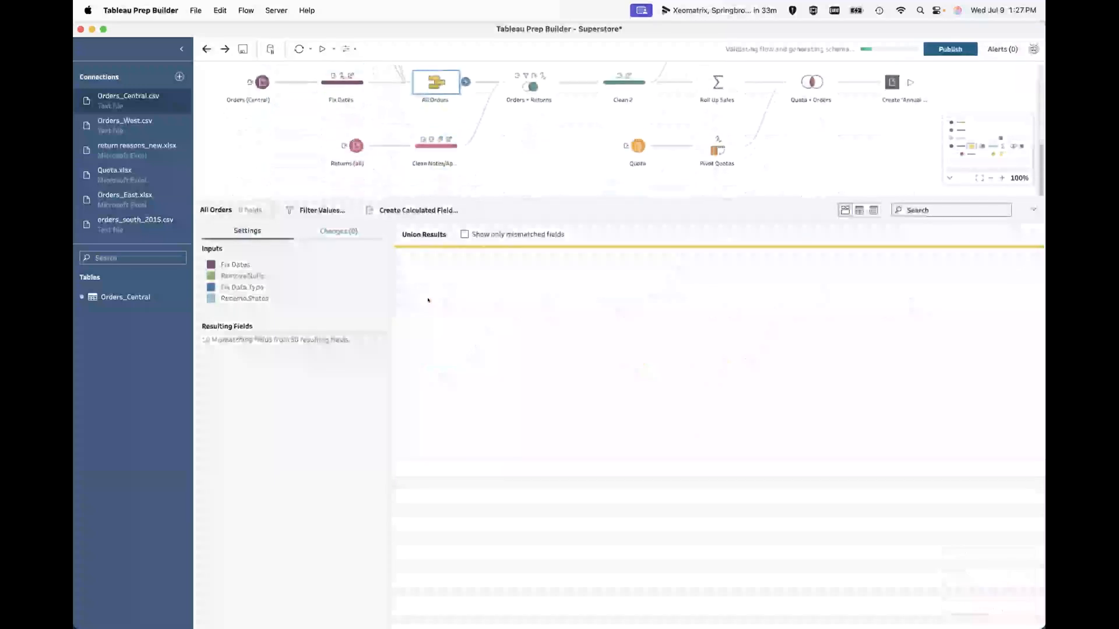
pyautogui.click(282, 402)
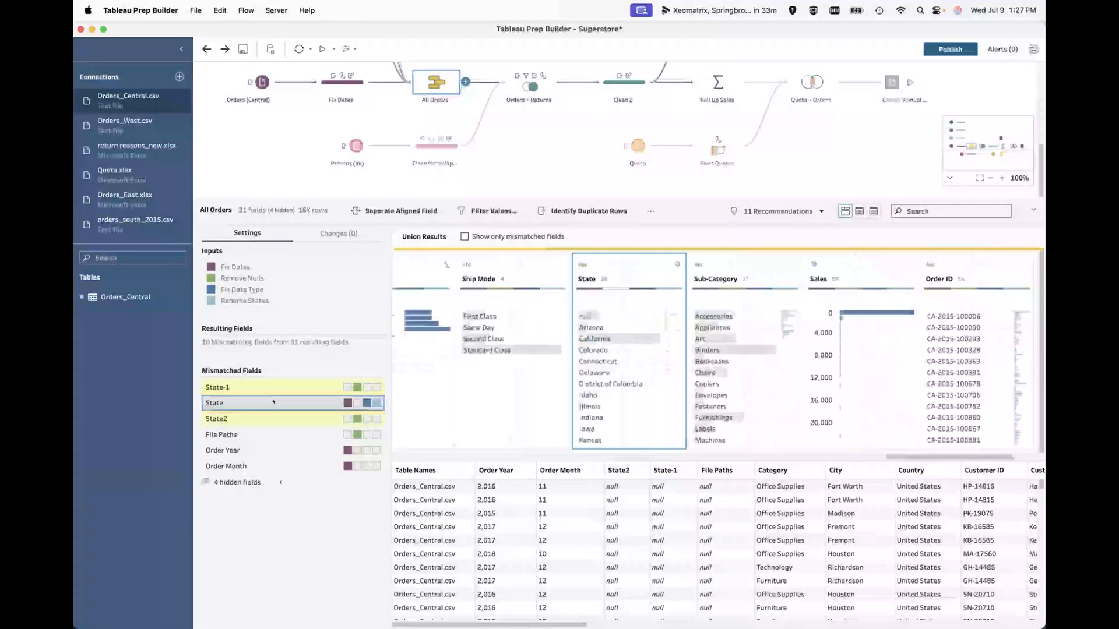
pyautogui.click(336, 386)
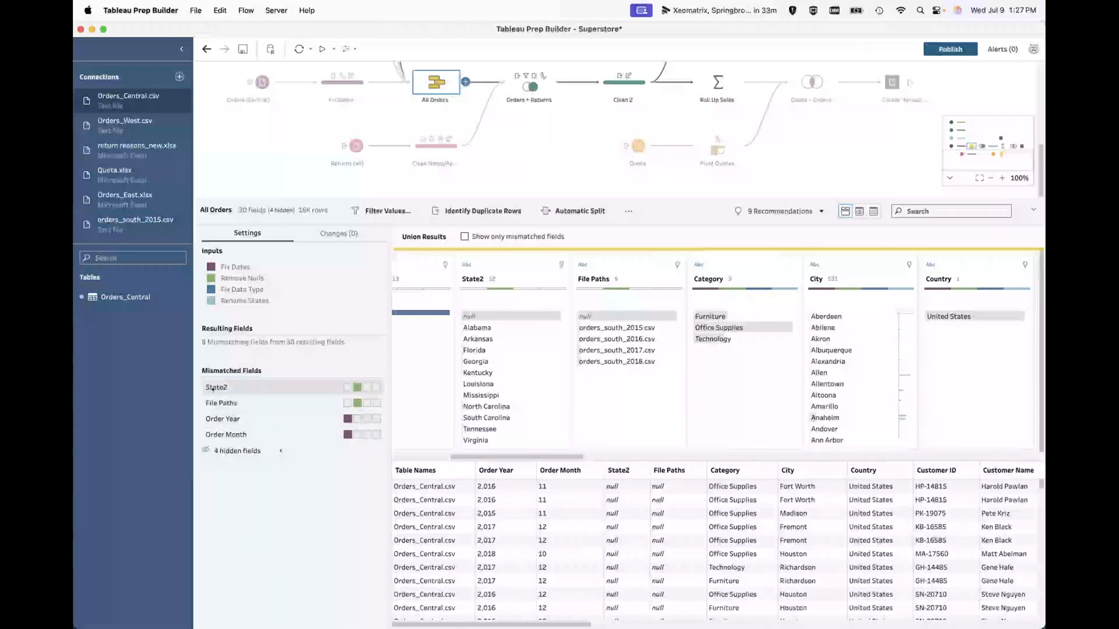
# Undo the State-1 merge, reopen the All Orders union, and select the mismatched State, State2 and State-1 fields together.
pyautogui.click(207, 49)
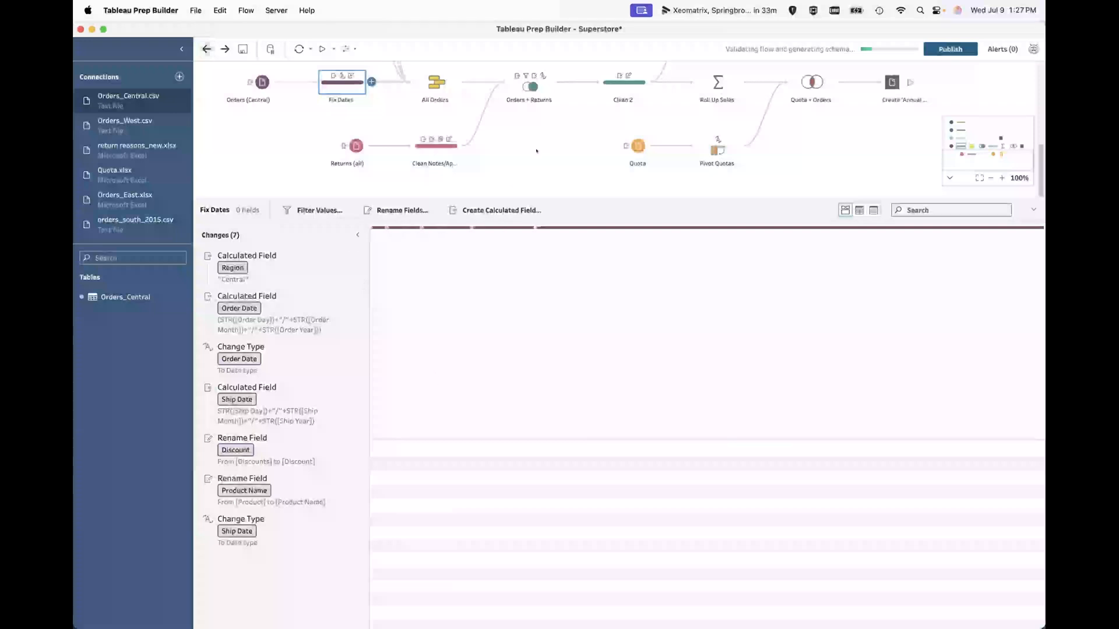
pyautogui.click(436, 82)
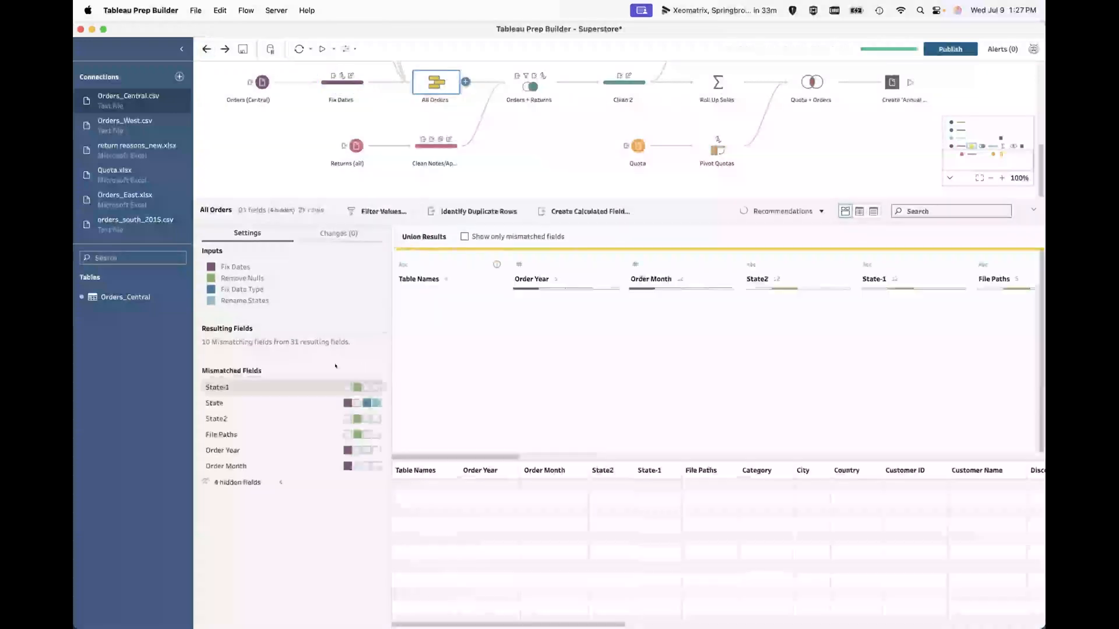
pyautogui.click(260, 402)
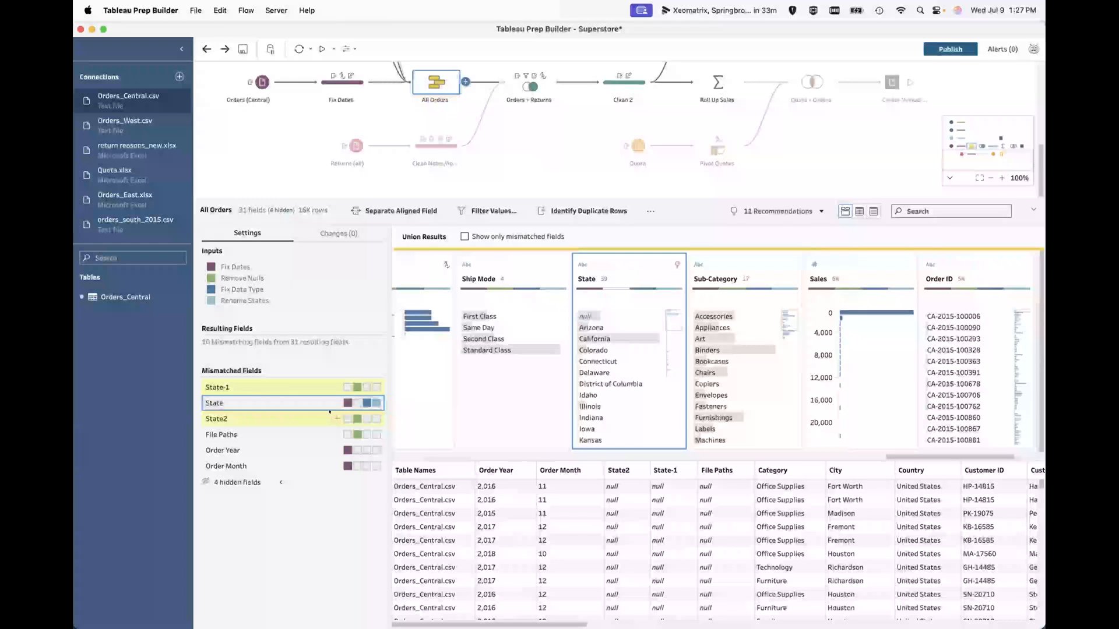
pyautogui.keyDown('super'); pyautogui.click(286, 418); pyautogui.keyUp('super')
pyautogui.keyDown('super'); pyautogui.click(303, 389); pyautogui.keyUp('super')
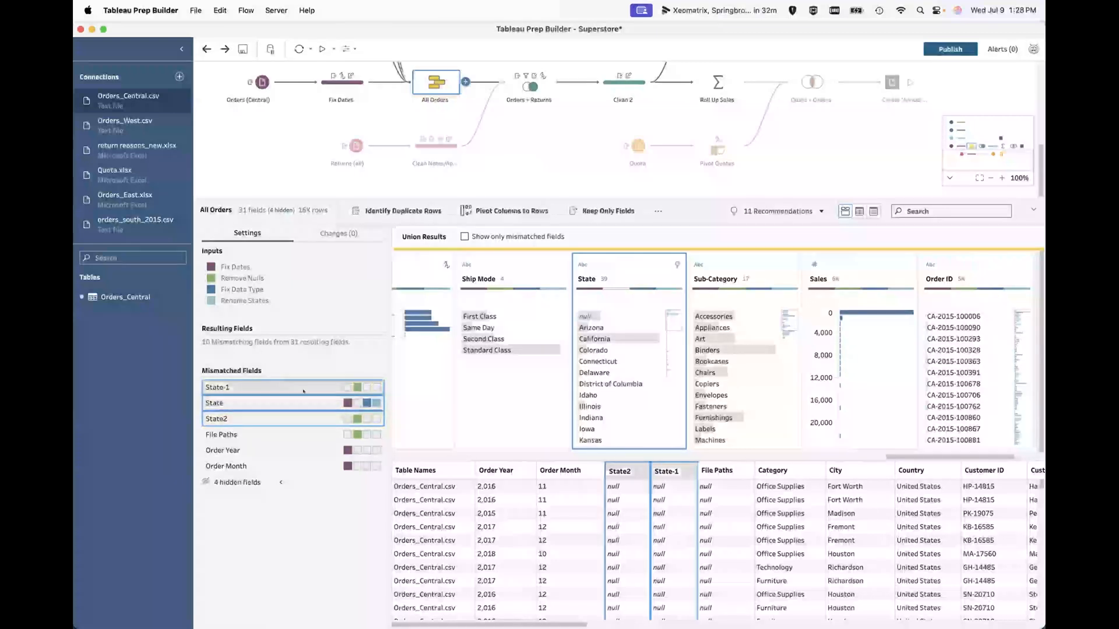
# Select the mismatched State-1 and State2 fields together and view the operations available for the pair.
pyautogui.click(260, 403)
pyautogui.click(267, 387)
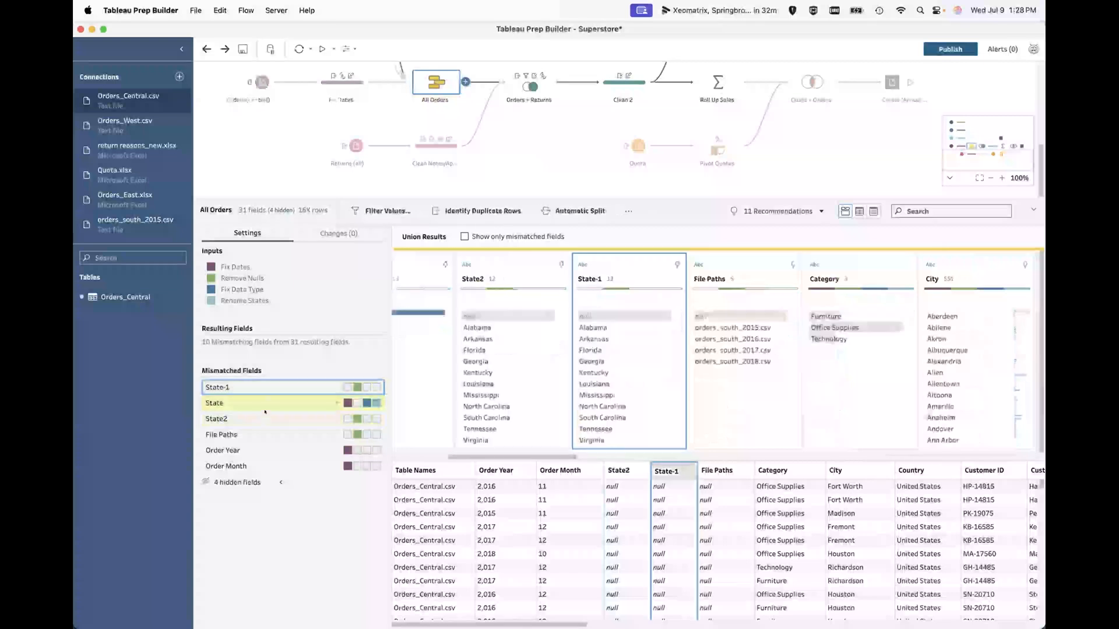
pyautogui.keyDown('super'); pyautogui.click(265, 418); pyautogui.keyUp('super')
pyautogui.click(265, 404)
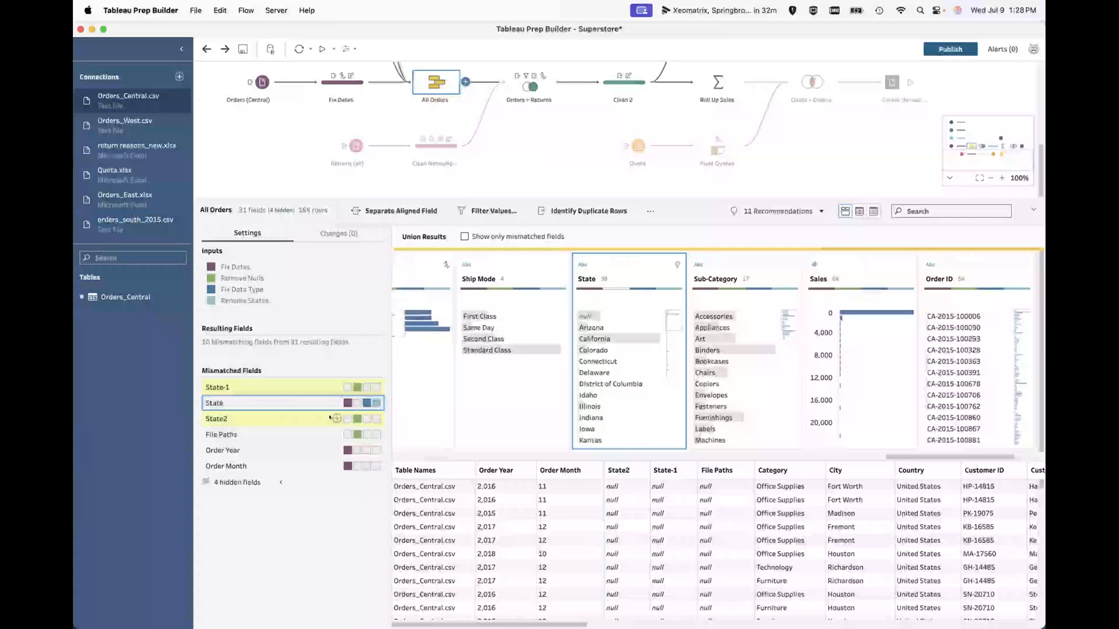
pyautogui.click(273, 387)
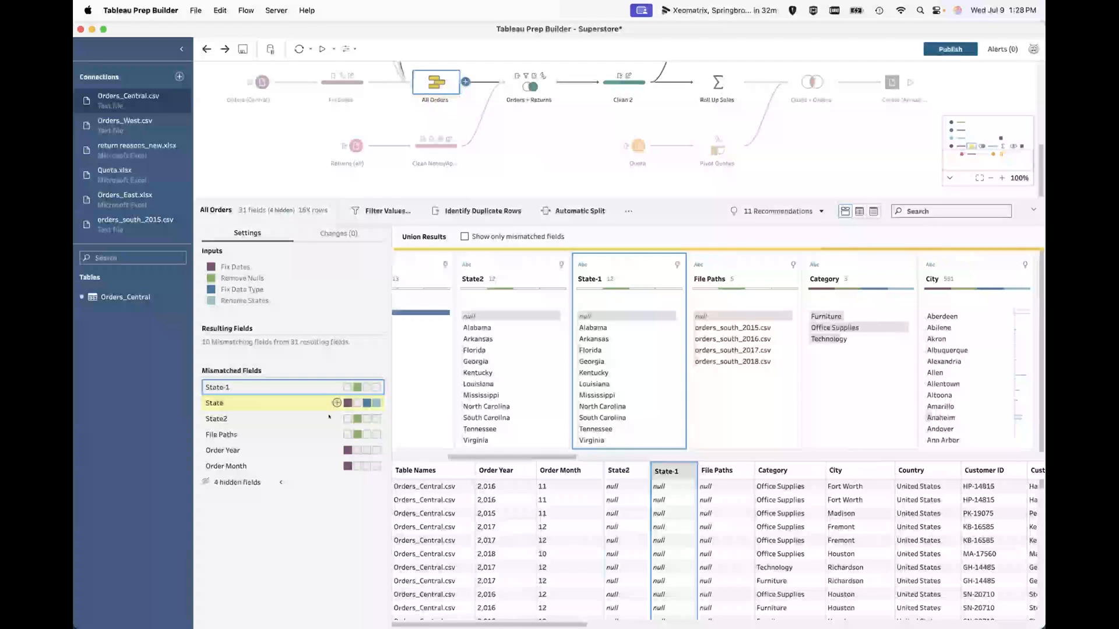
pyautogui.click(284, 418)
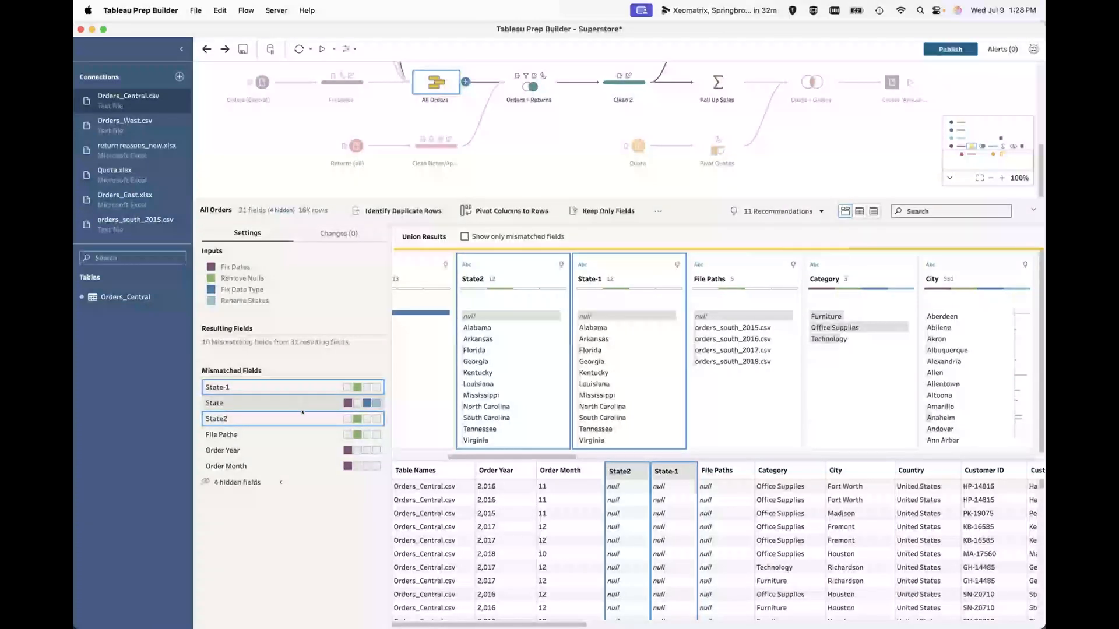
pyautogui.rightClick(518, 256)
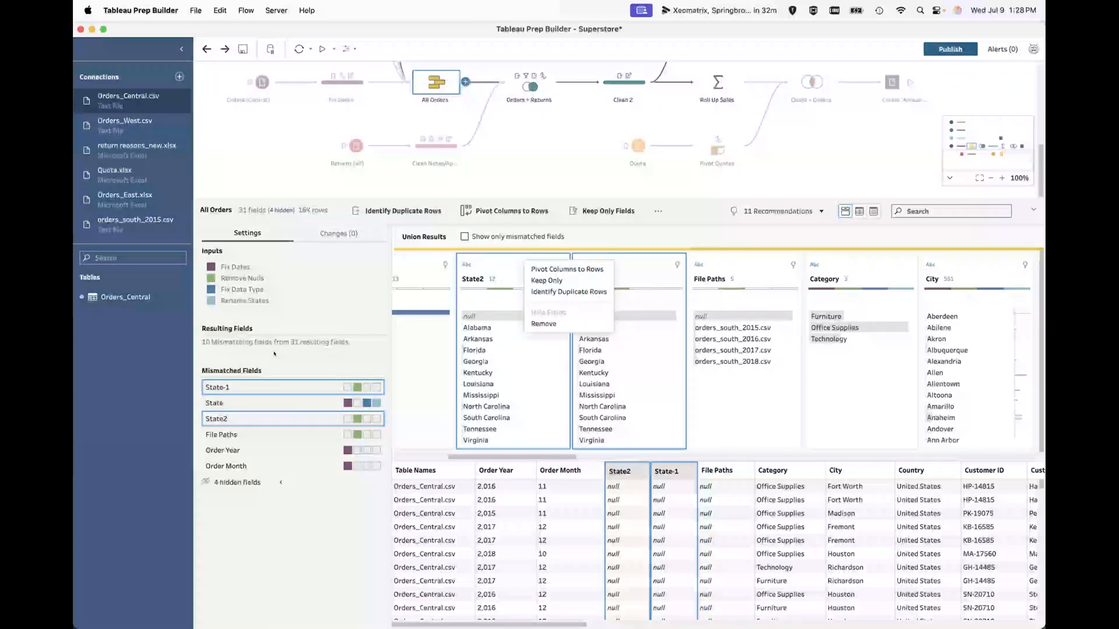
# Merge the mismatched State-1 field into State in the All Orders union.
pyautogui.click(259, 402)
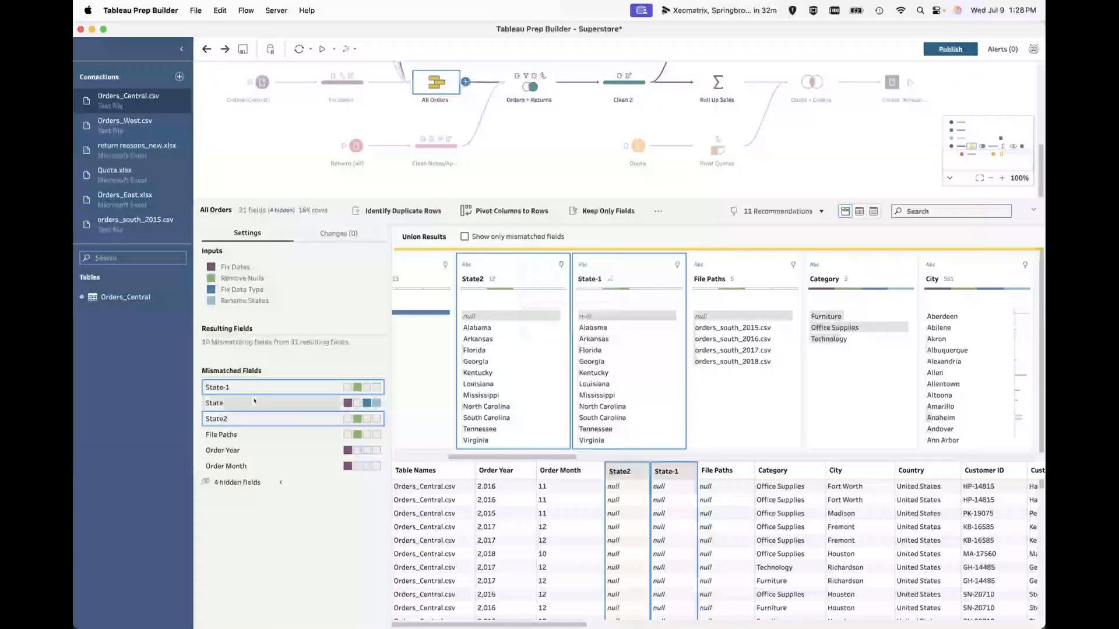
pyautogui.click(330, 385)
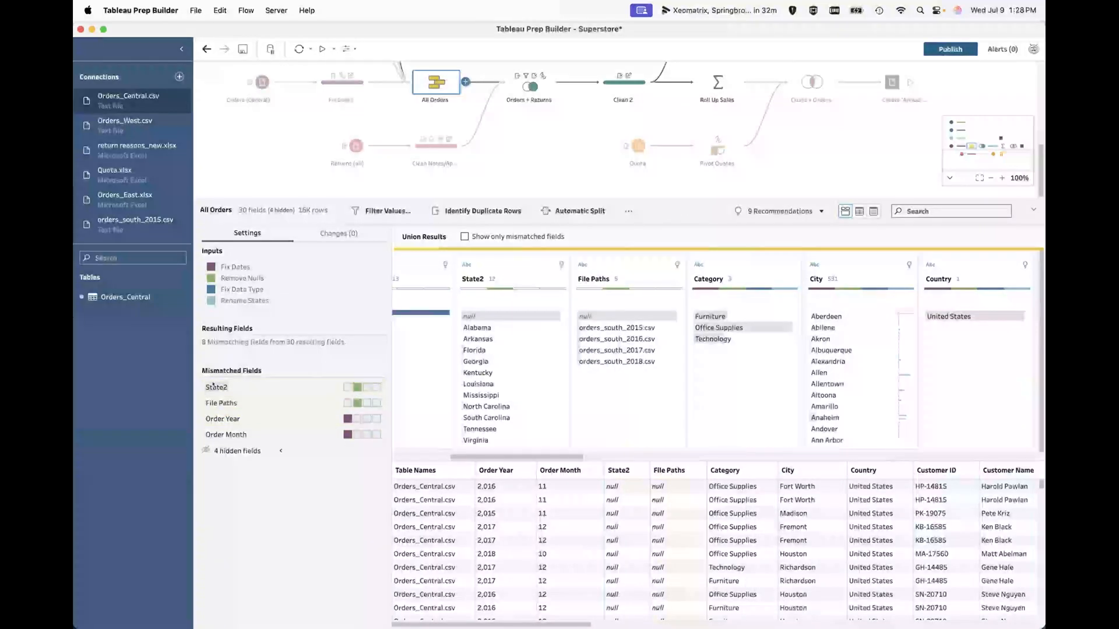
# Examine the Rename Field change for State2 in the Remove Nulls step and return to the All Orders union.
pyautogui.scroll(-5, 338, 104)
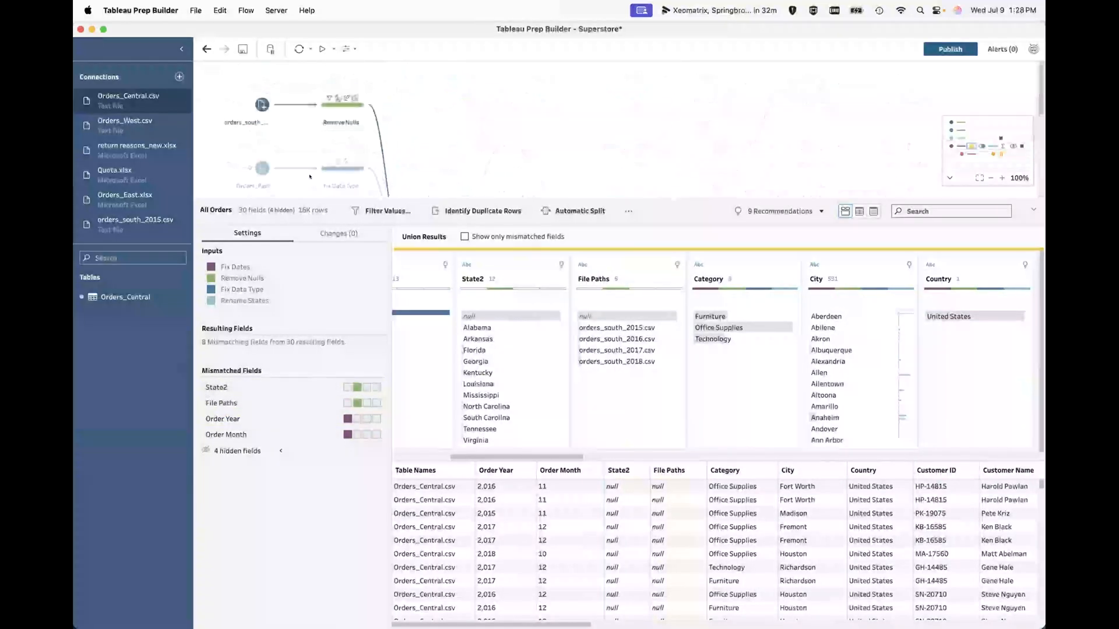
pyautogui.click(339, 103)
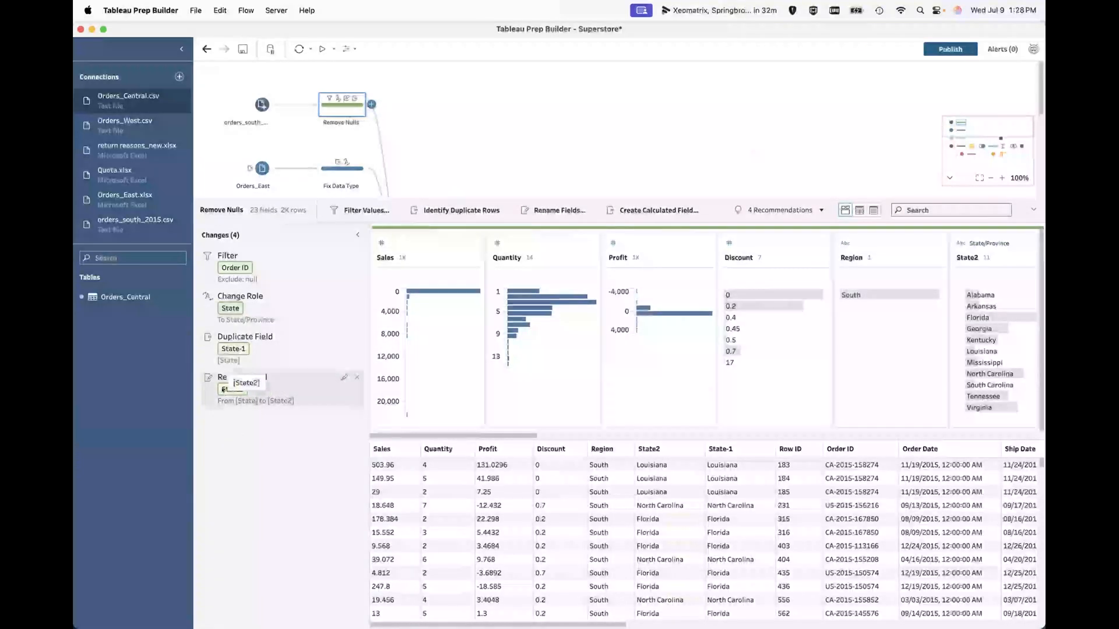
pyautogui.scroll(-3, 456, 126)
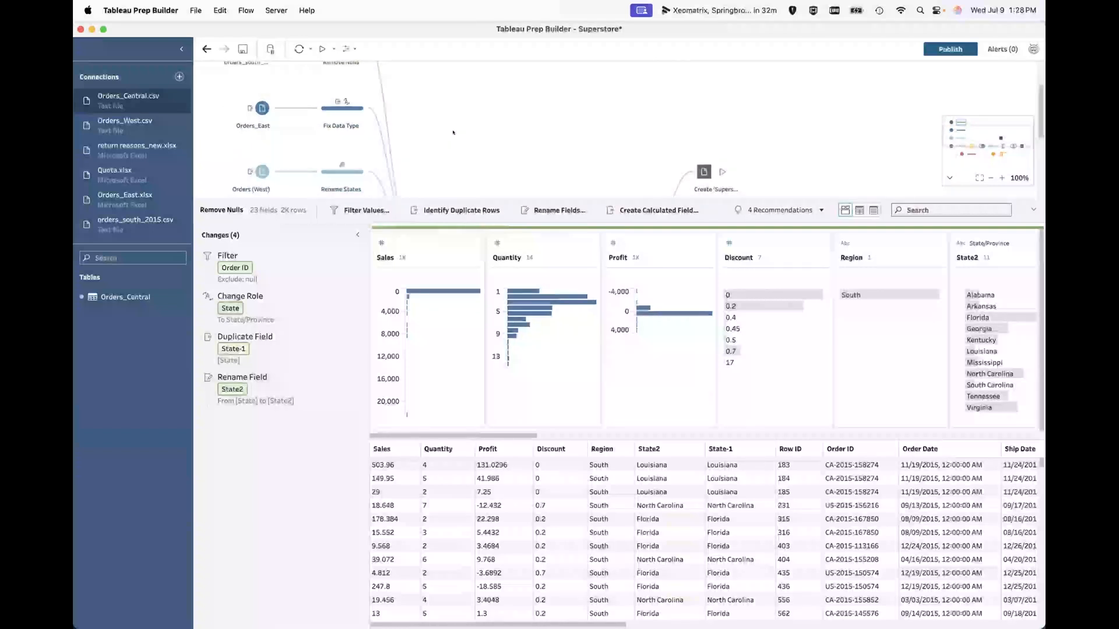
pyautogui.scroll(-5, 453, 132)
pyautogui.click(429, 129)
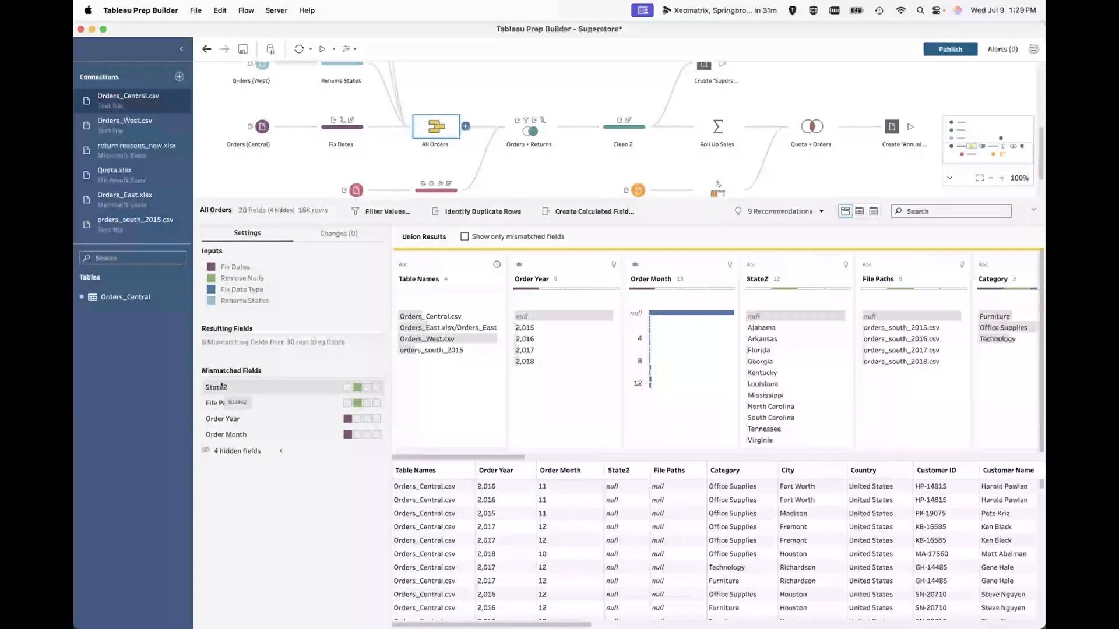
# Check the Remove Nulls input of the All Orders union and expand the hidden fields under Mismatched Fields.
pyautogui.click(220, 276)
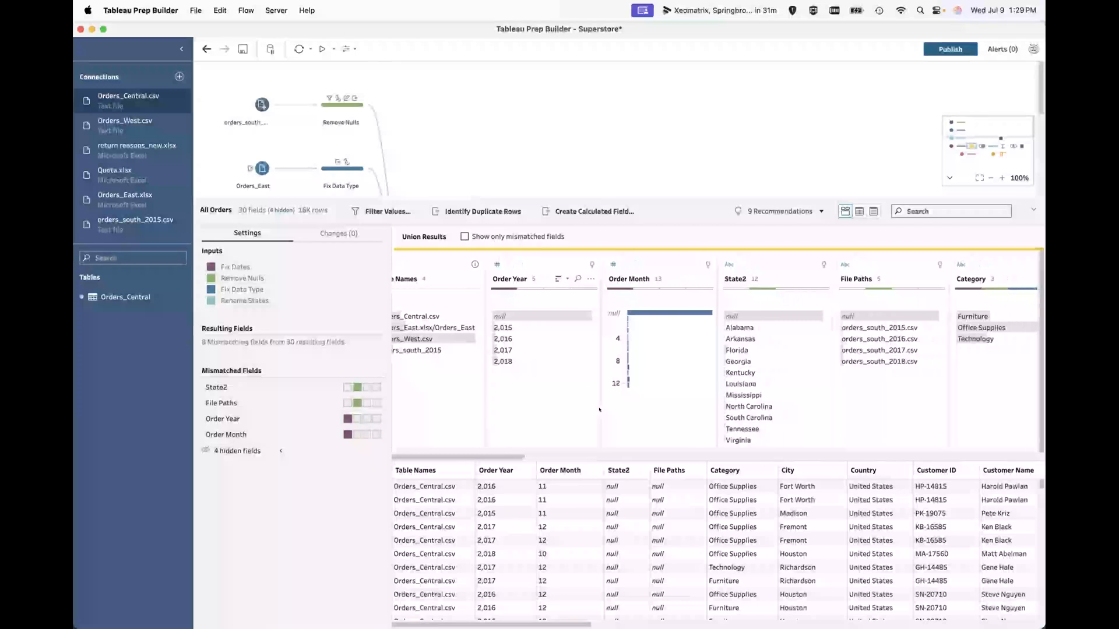
pyautogui.scroll(-5, 554, 131)
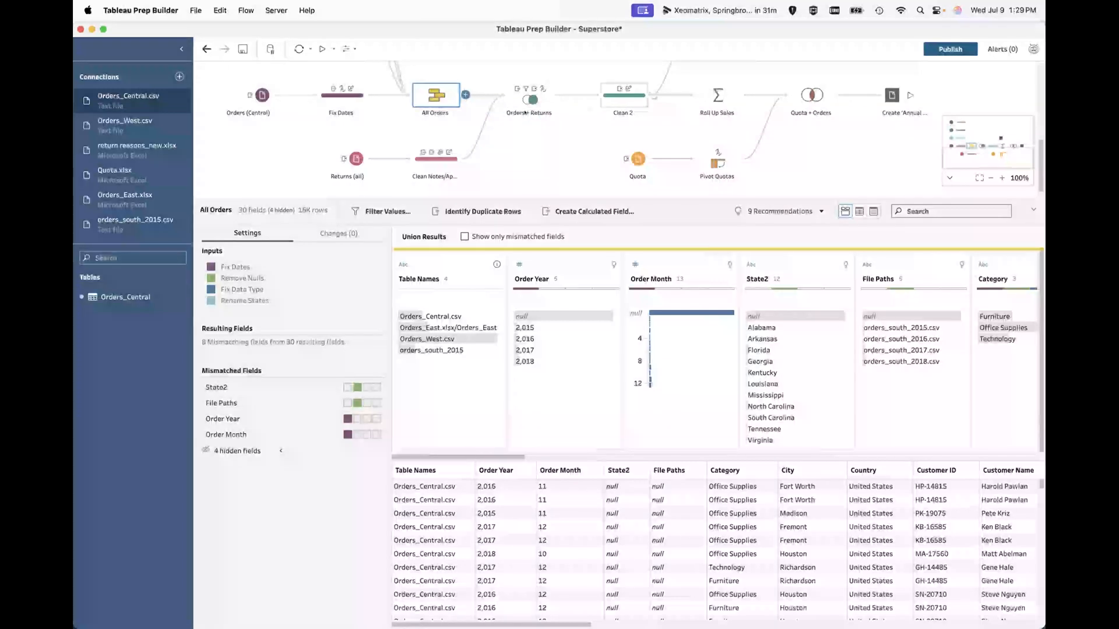
pyautogui.click(276, 449)
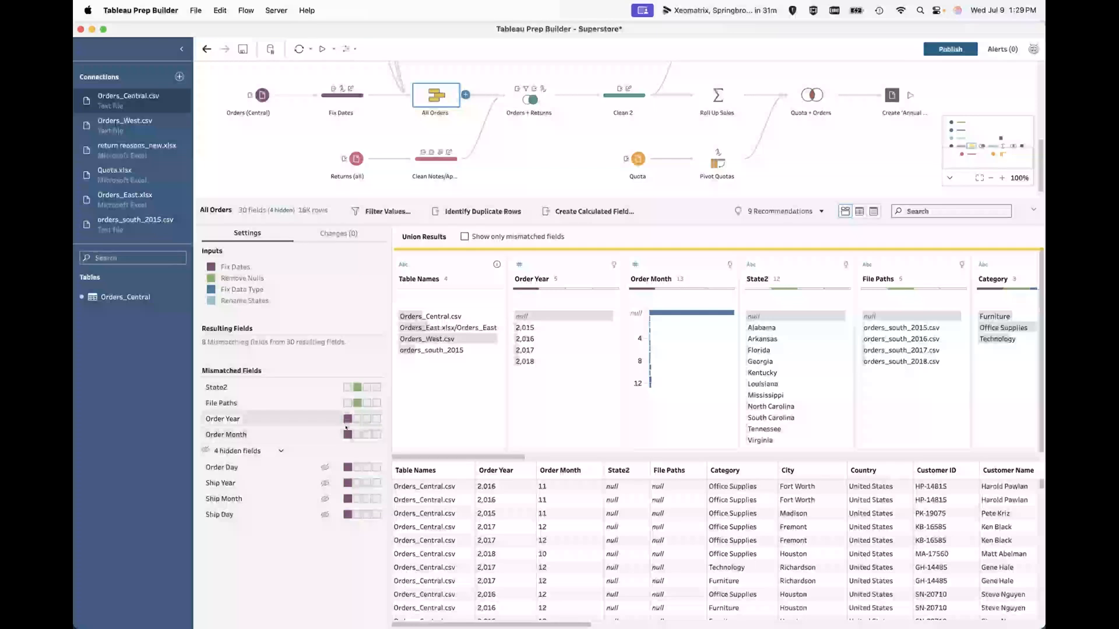
# Inspect the Order Year, Order Month and State2 fields in the union results and trace the mismatched field to its input branch.
pyautogui.click(569, 257)
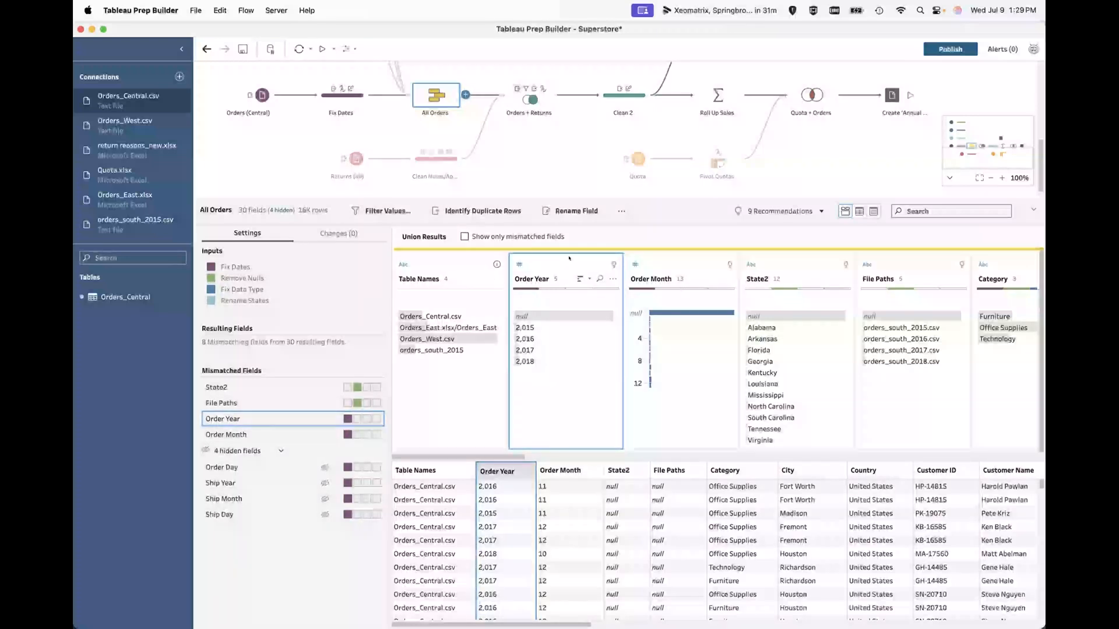
pyautogui.click(685, 257)
pyautogui.click(798, 262)
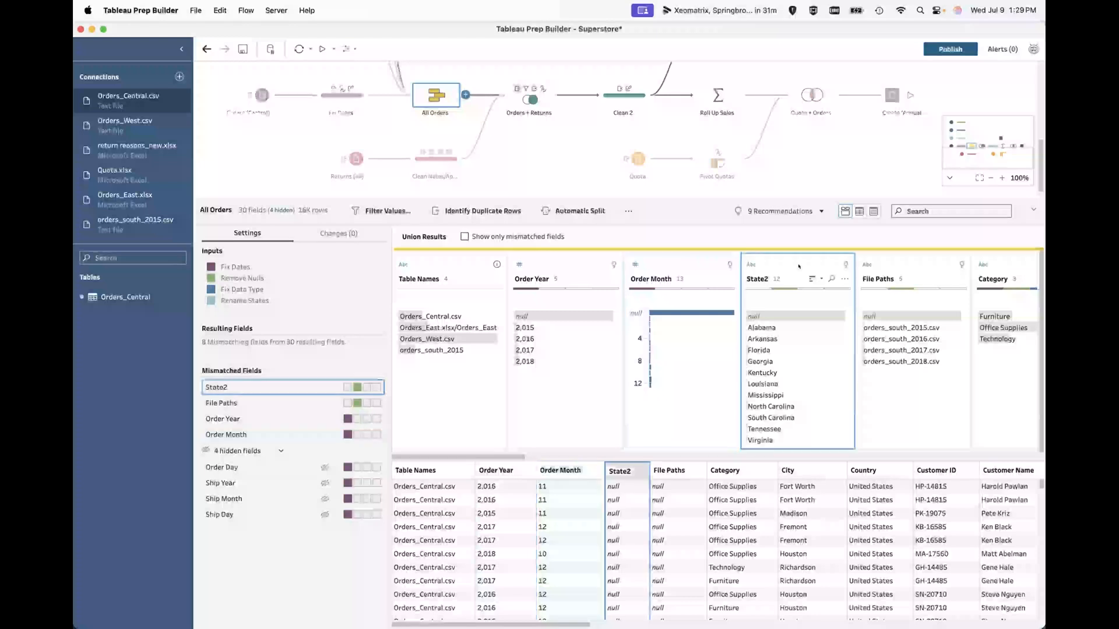
pyautogui.scroll(5, 483, 110)
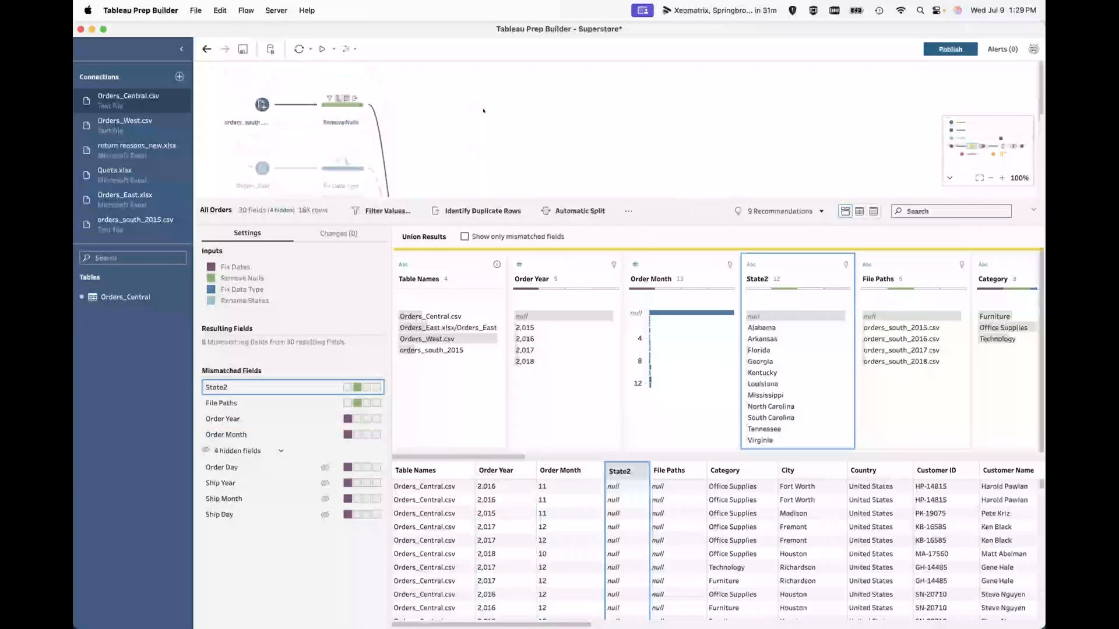
pyautogui.scroll(-3, 446, 150)
pyautogui.scroll(-3, 446, 150)
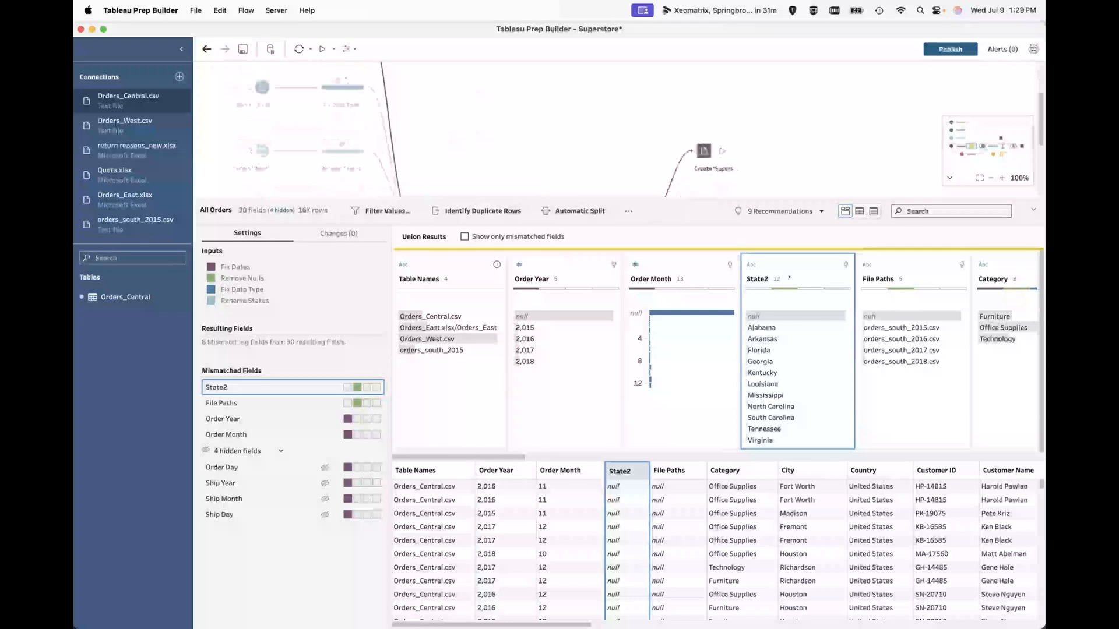
# Inspect the File Paths field, highlight the North Carolina rows of State2, and return to the full flow view.
pyautogui.click(915, 265)
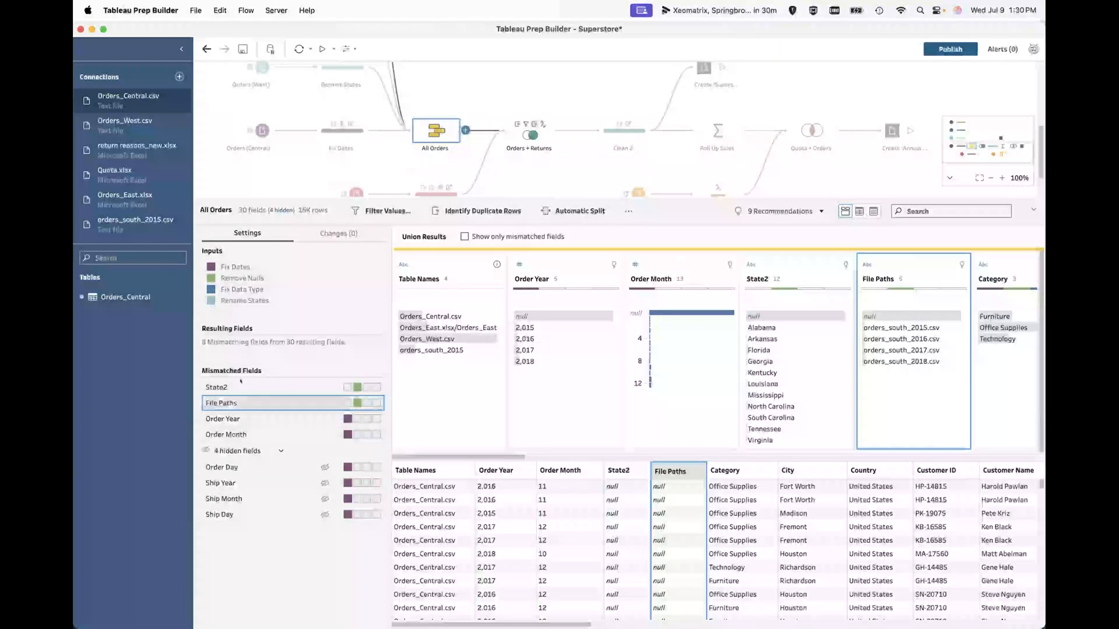
pyautogui.scroll(3, 246, 119)
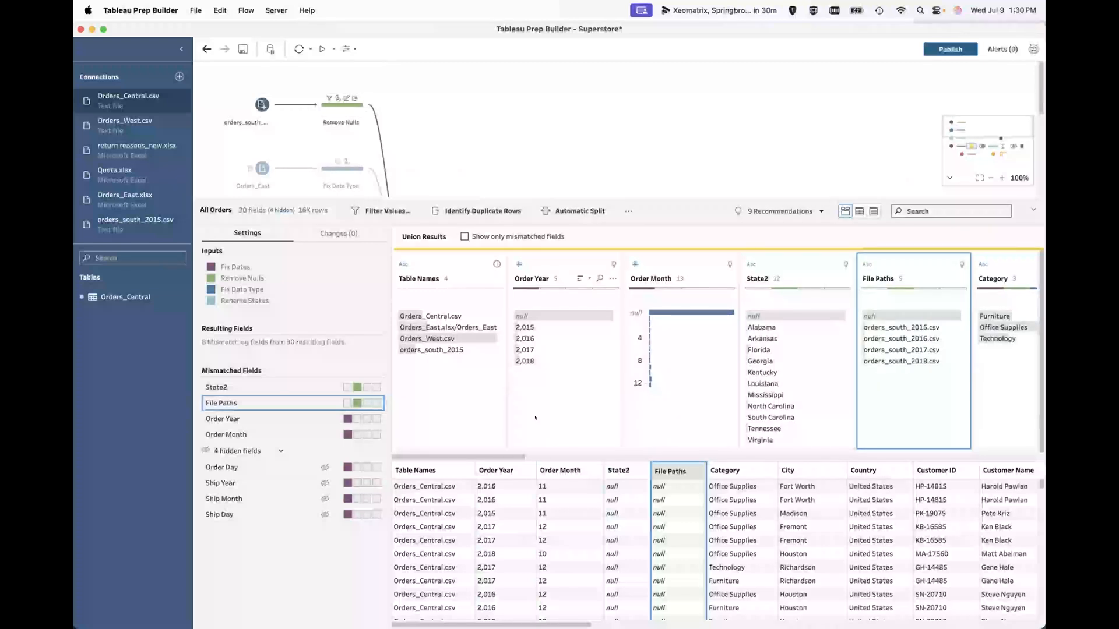
pyautogui.click(833, 404)
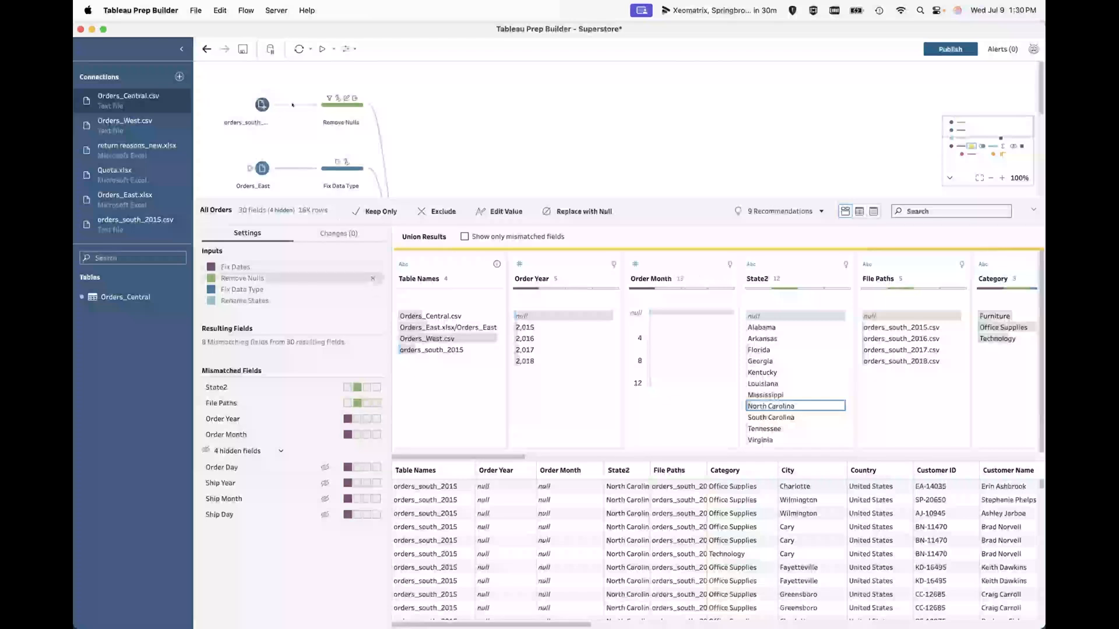
pyautogui.click(435, 122)
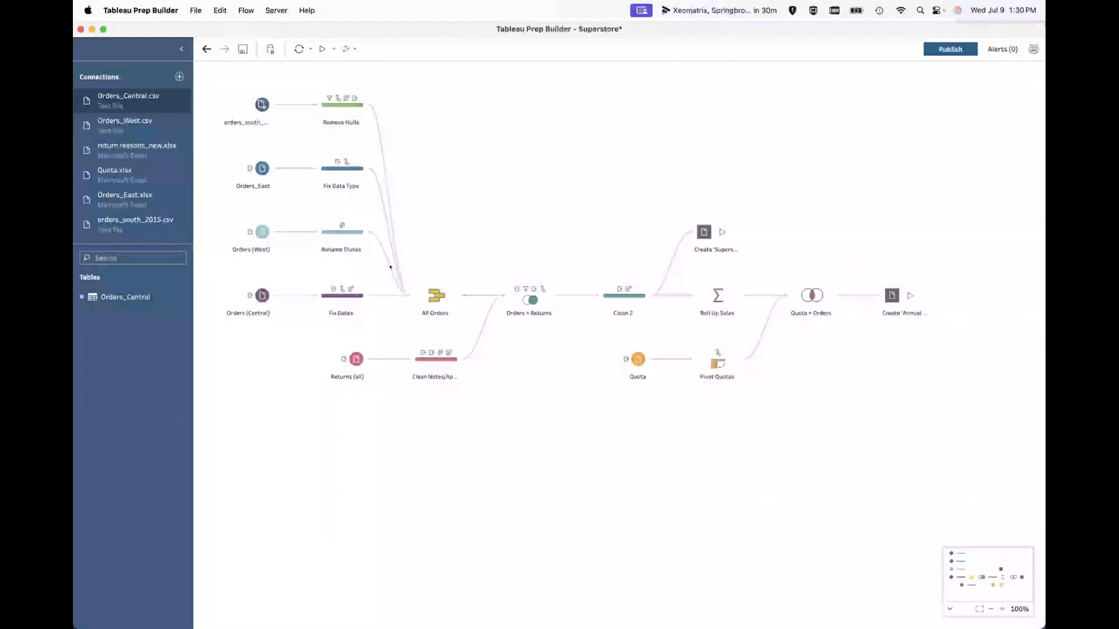
# Select the orders_south input and Remove Nulls step together and change their color to dark slate blue.
pyautogui.moveTo(239, 82); pyautogui.dragTo(372, 119)
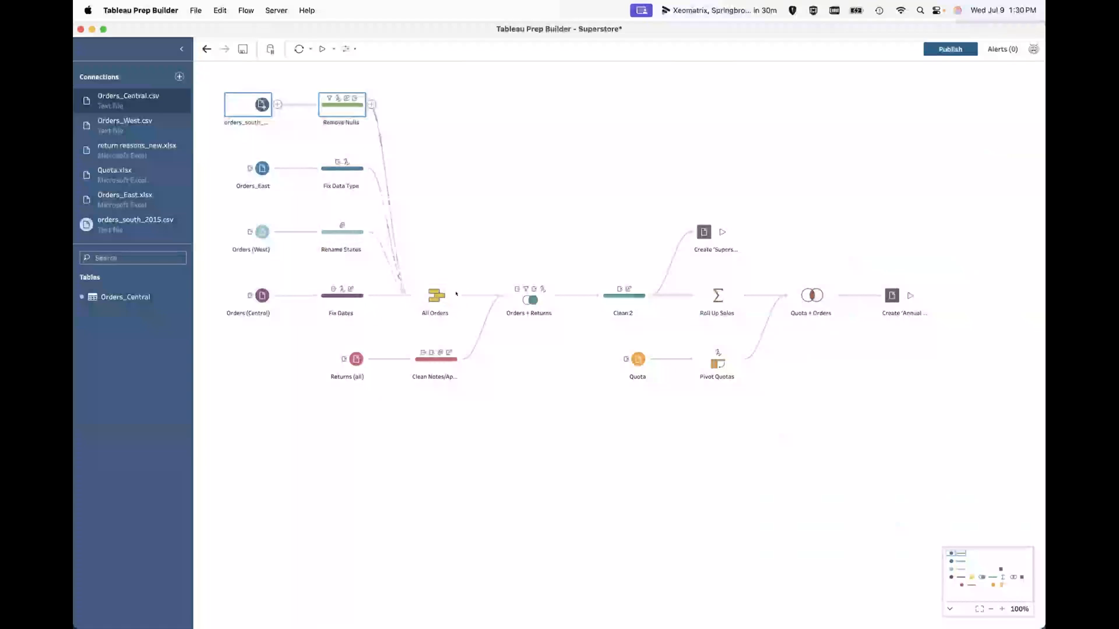
pyautogui.rightClick(350, 108)
pyautogui.moveTo(363, 128)
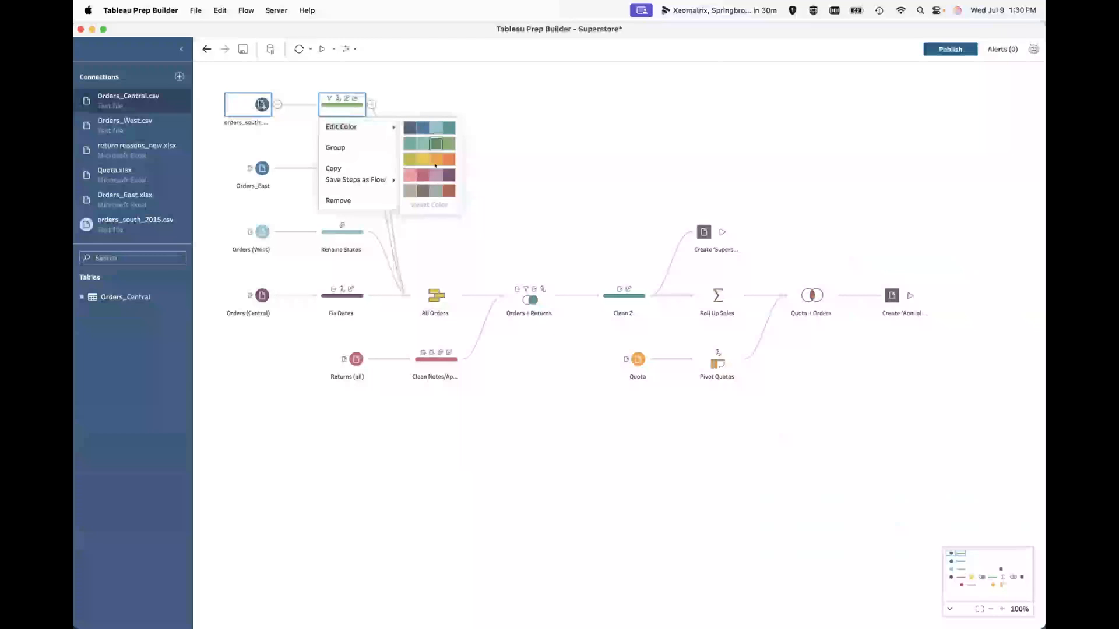
pyautogui.click(408, 126)
pyautogui.click(427, 186)
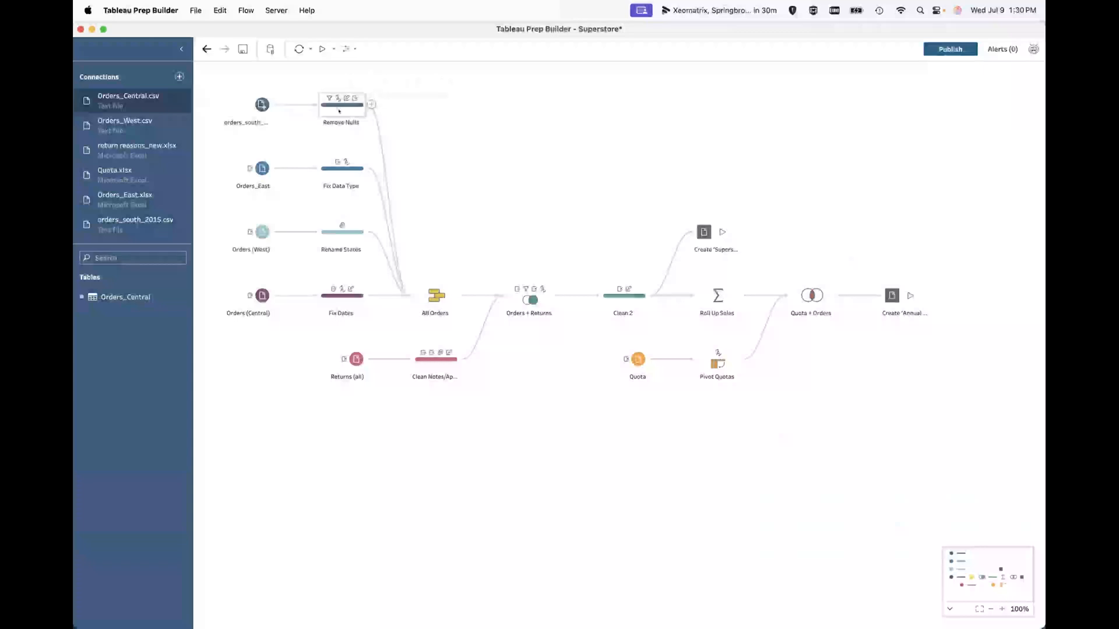
# Reopen the All Orders union and compare its input and mismatched field colors with the incoming branches of the flow.
pyautogui.click(422, 292)
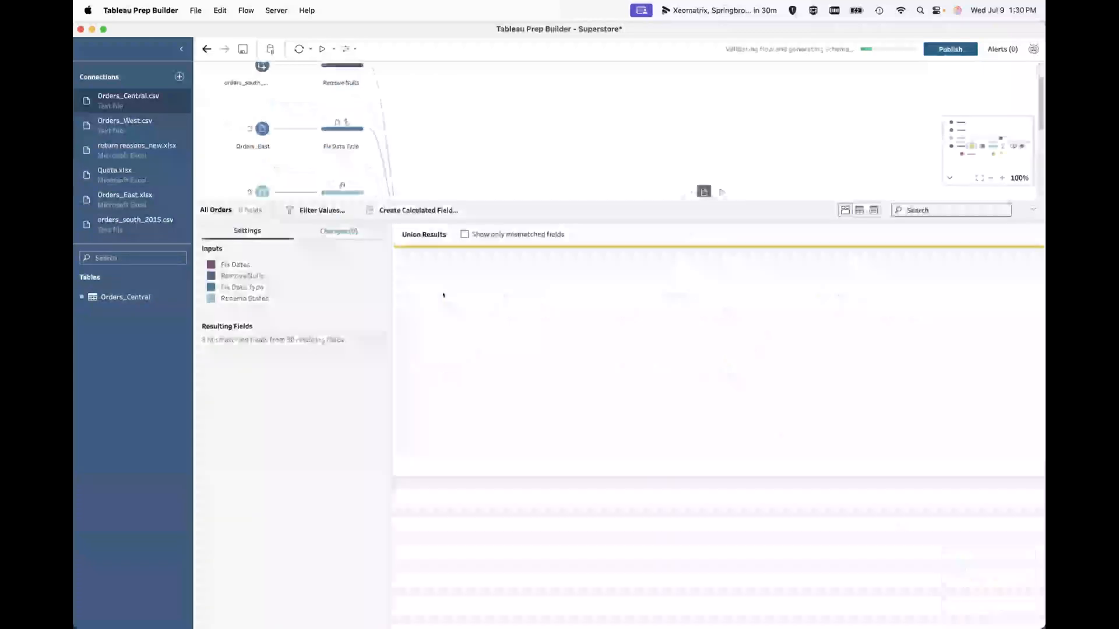
pyautogui.scroll(5, 288, 149)
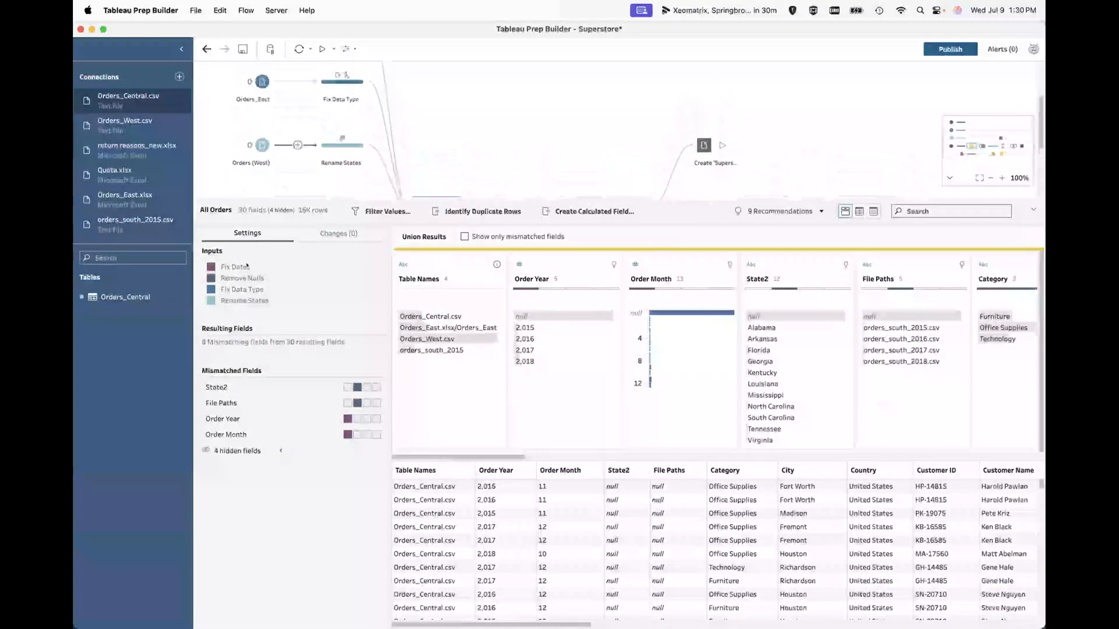
pyautogui.scroll(-4, 284, 156)
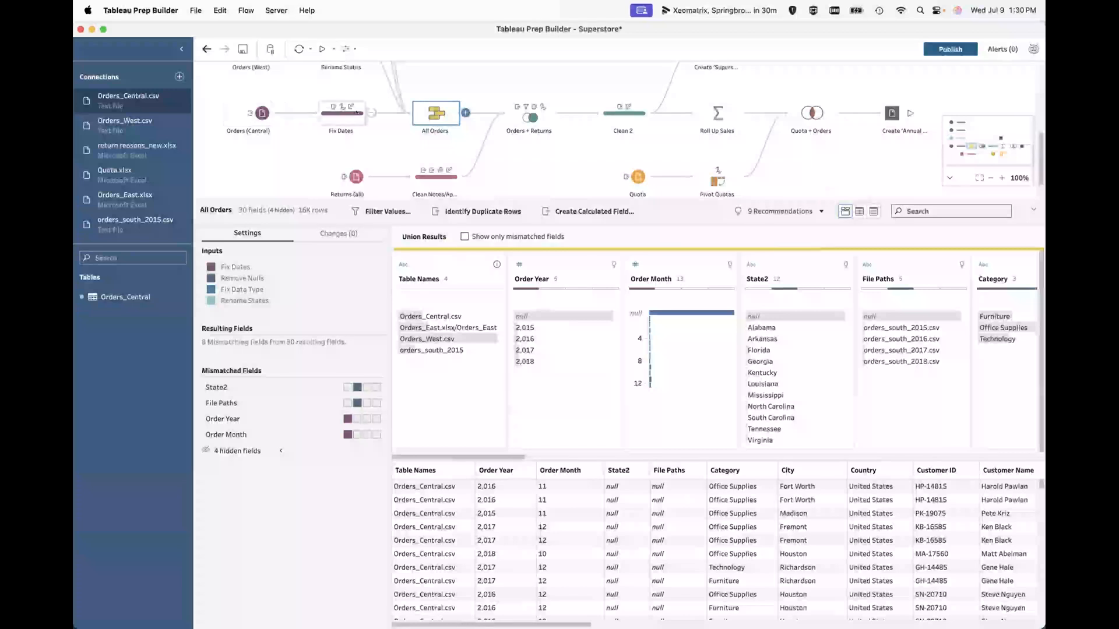
pyautogui.scroll(3, 250, 131)
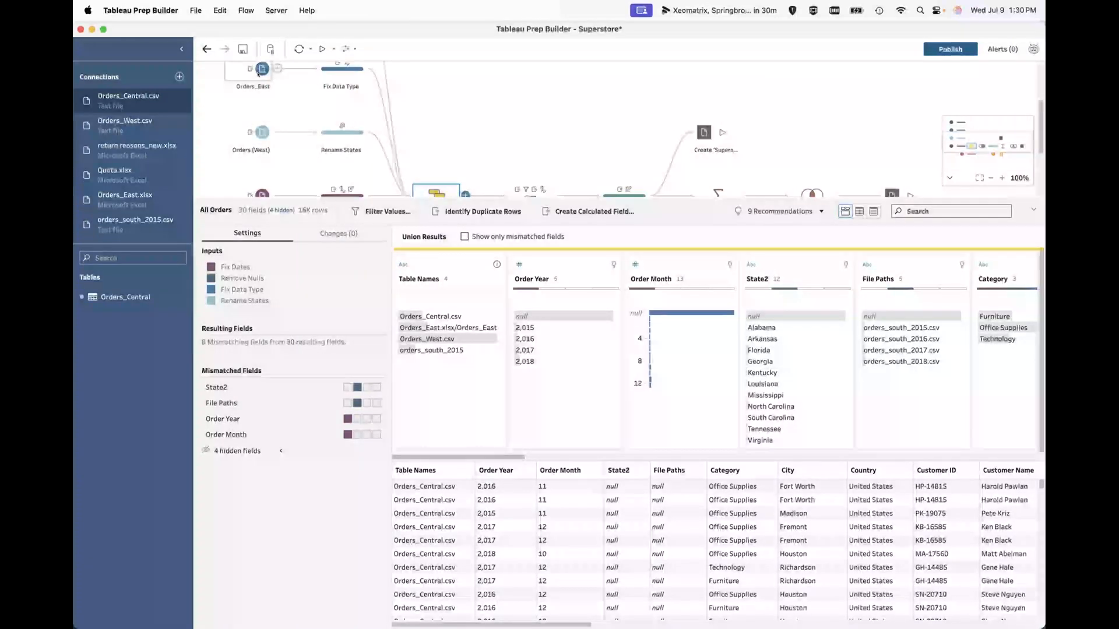
pyautogui.scroll(-3, 263, 86)
pyautogui.scroll(-1, 457, 166)
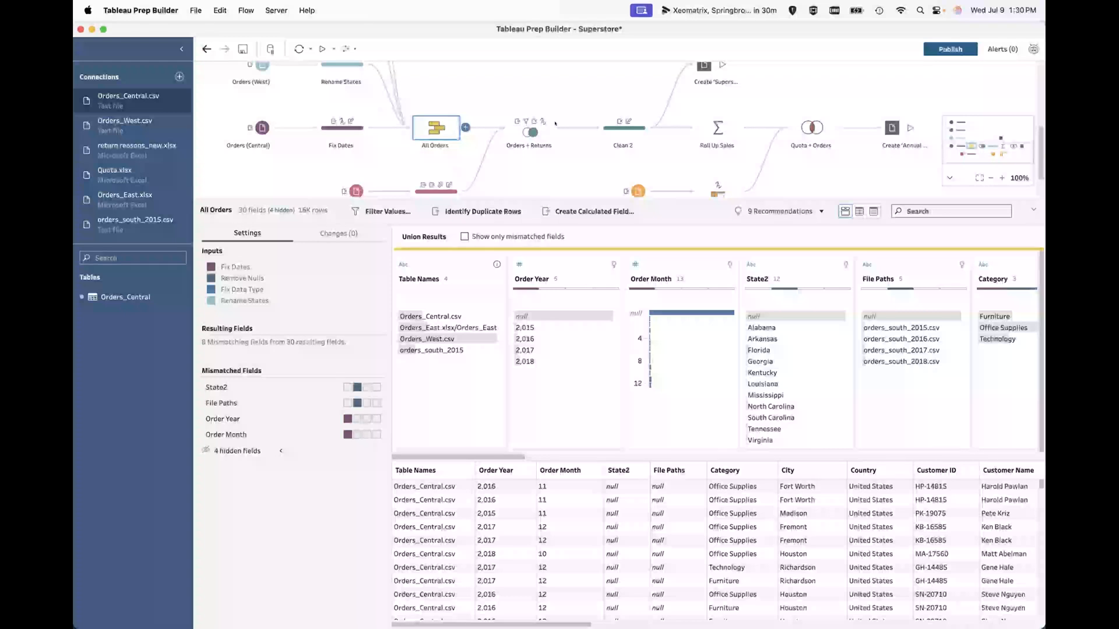
# Compare the Orders + Returns join with the neighbouring Clean 2 step and All Orders union, including their changes and resulting fields.
pyautogui.click(526, 132)
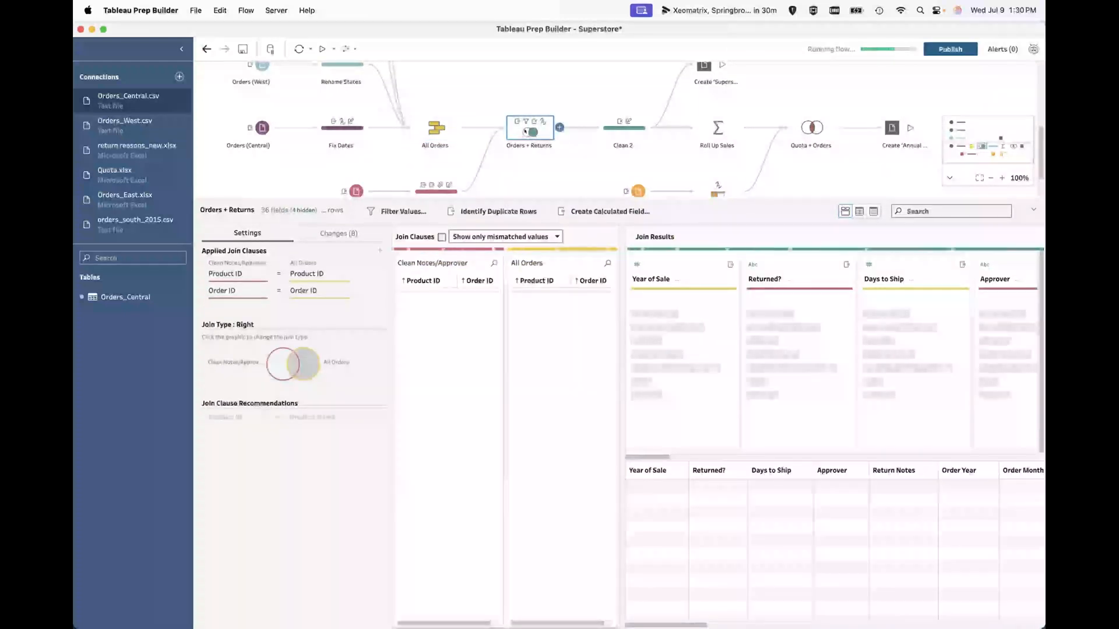
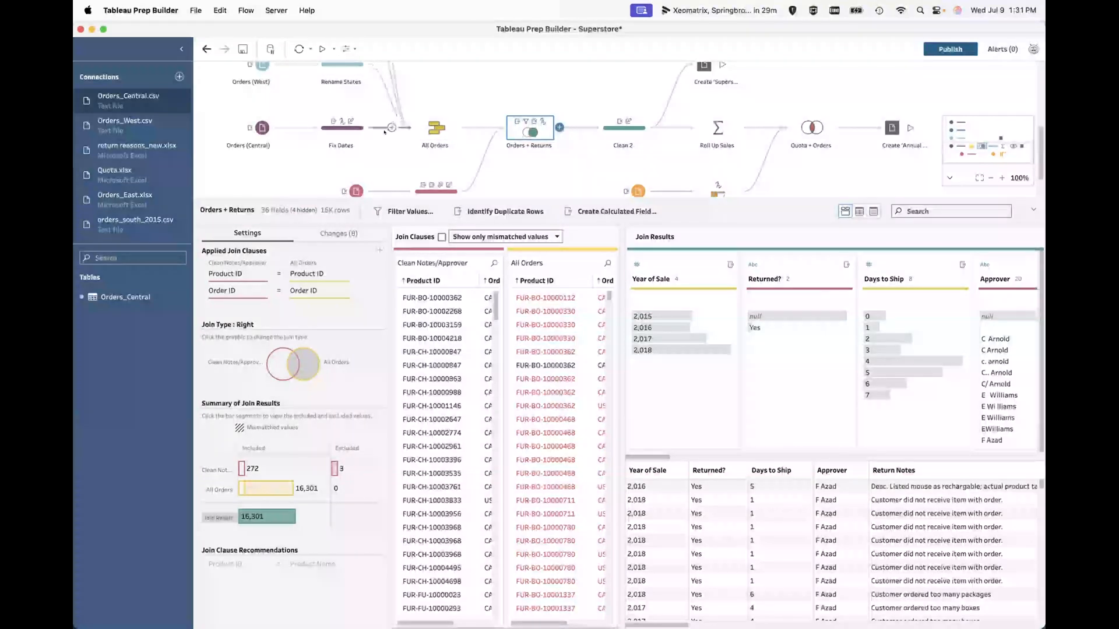
pyautogui.click(619, 128)
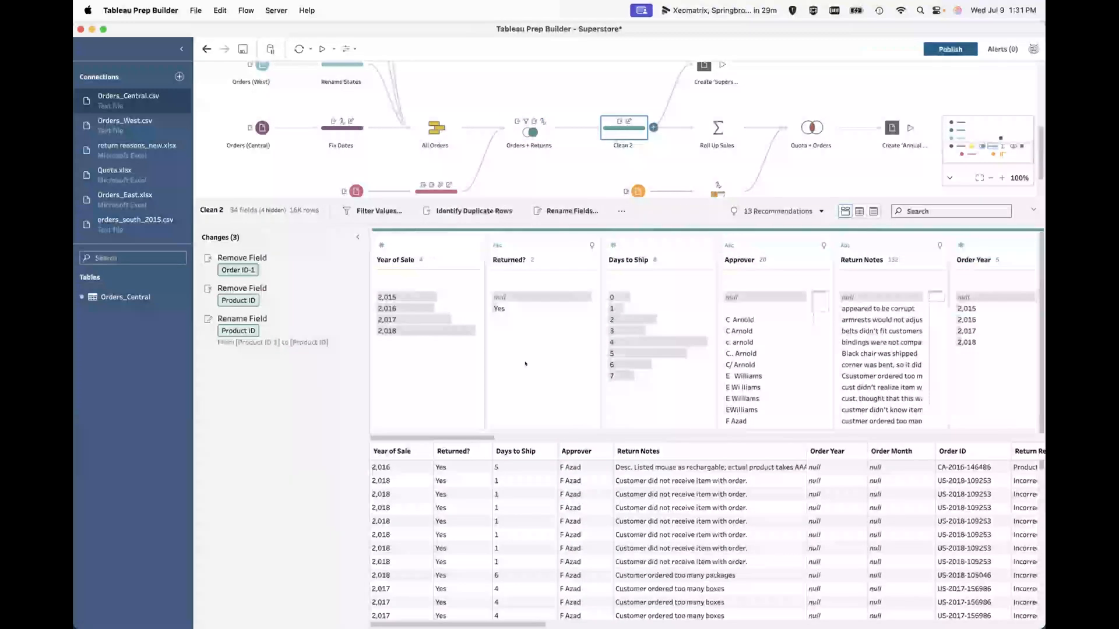
pyautogui.hscroll(10, 546, 367)
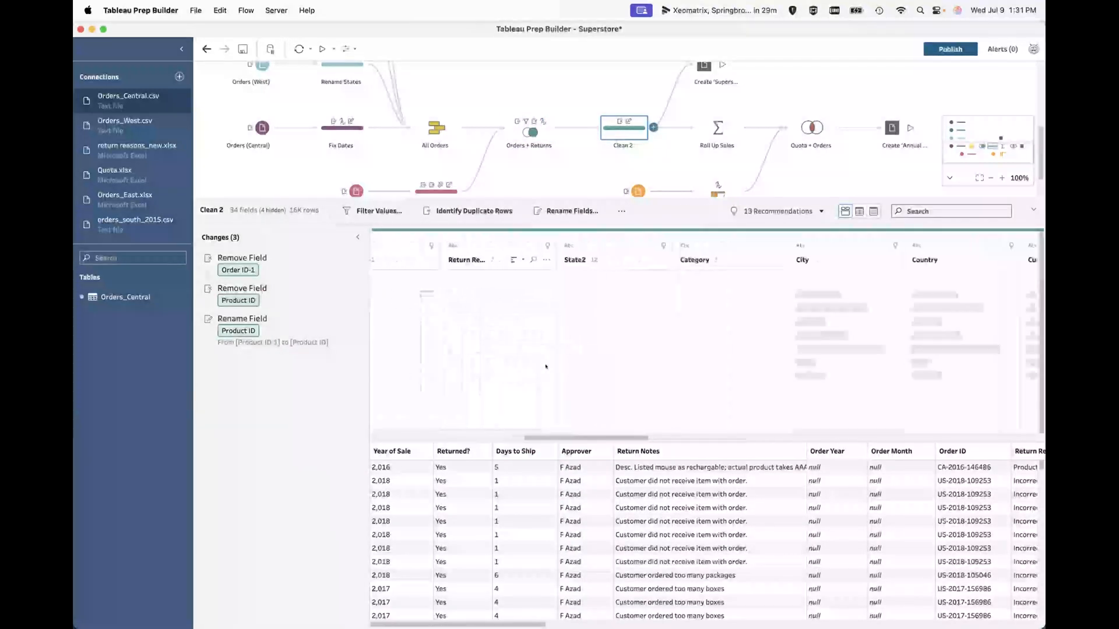
pyautogui.click(436, 129)
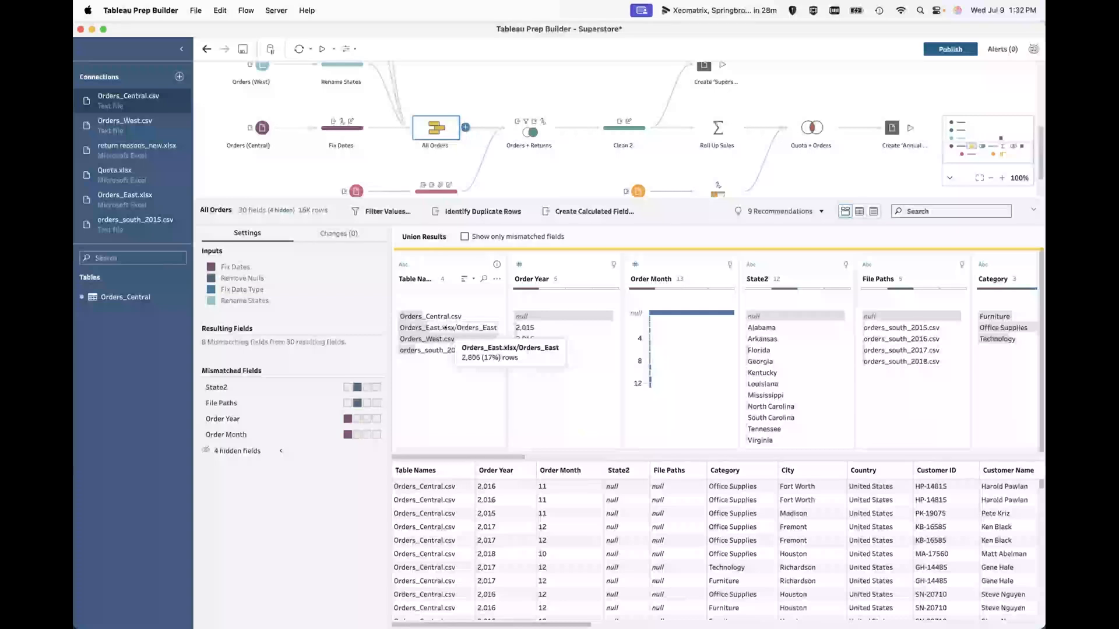
# Reopen the Orders + Returns join and examine its incoming branches, applied join clauses and summary of included and excluded rows.
pyautogui.click(527, 132)
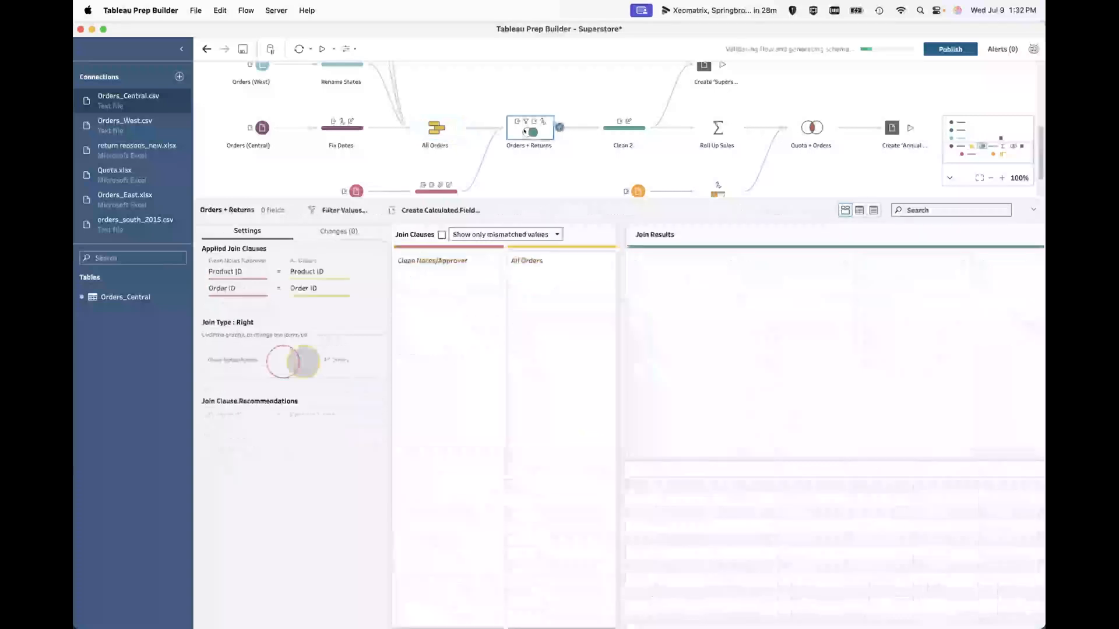
pyautogui.scroll(-2, 524, 168)
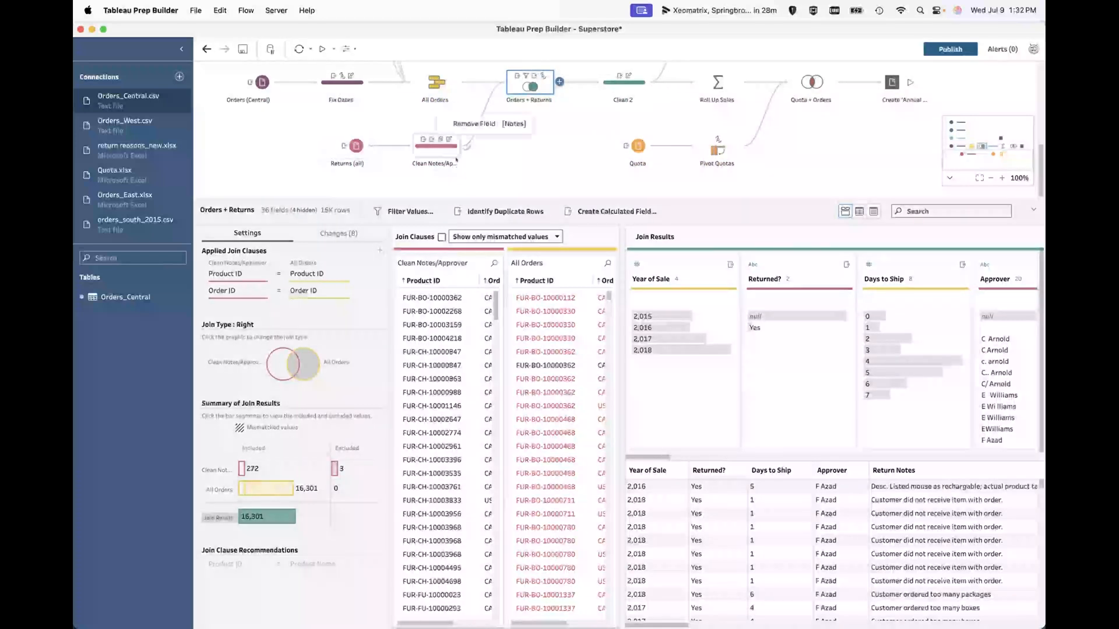
pyautogui.moveTo(418, 140)
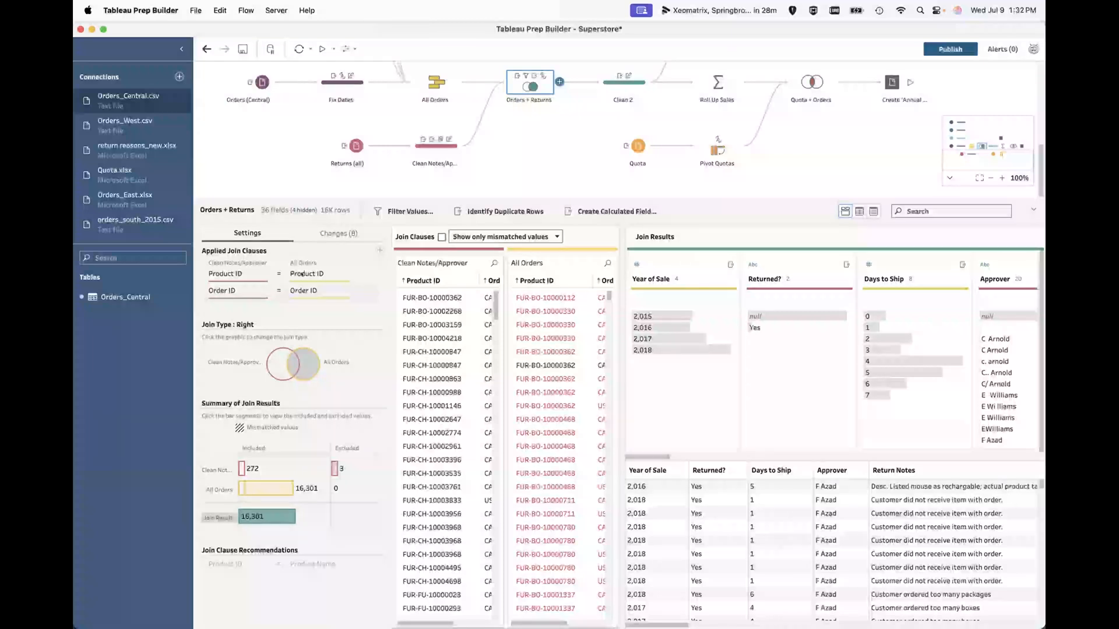
pyautogui.moveTo(272, 483)
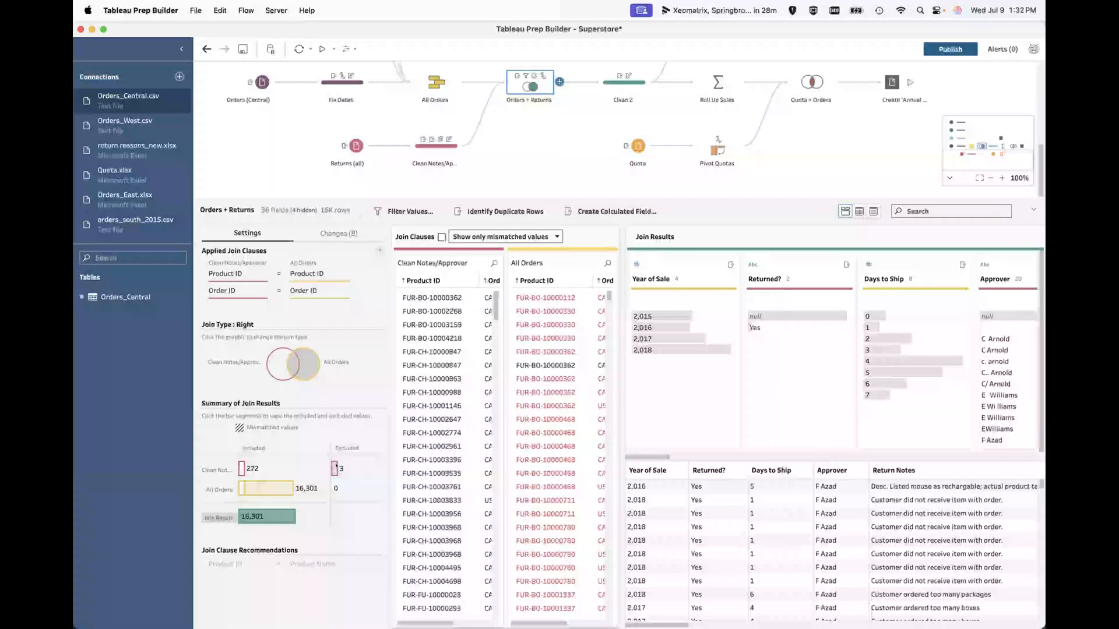
pyautogui.moveTo(331, 466)
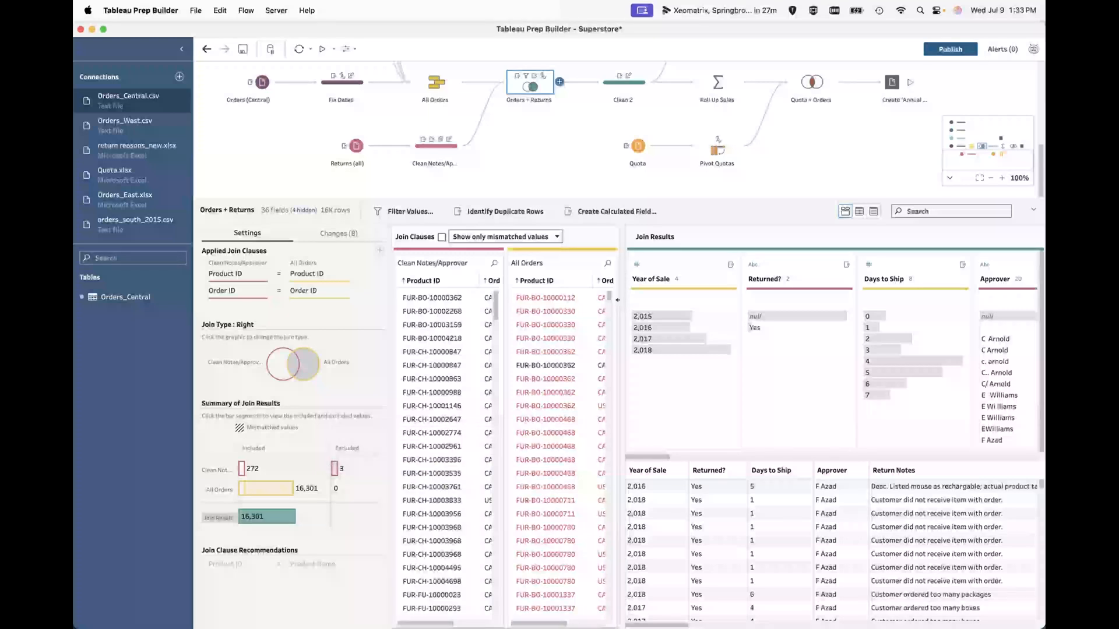
# Show only mismatched values in the join clauses and widen that area to read the Product ID and Order ID pairs.
pyautogui.click(441, 236)
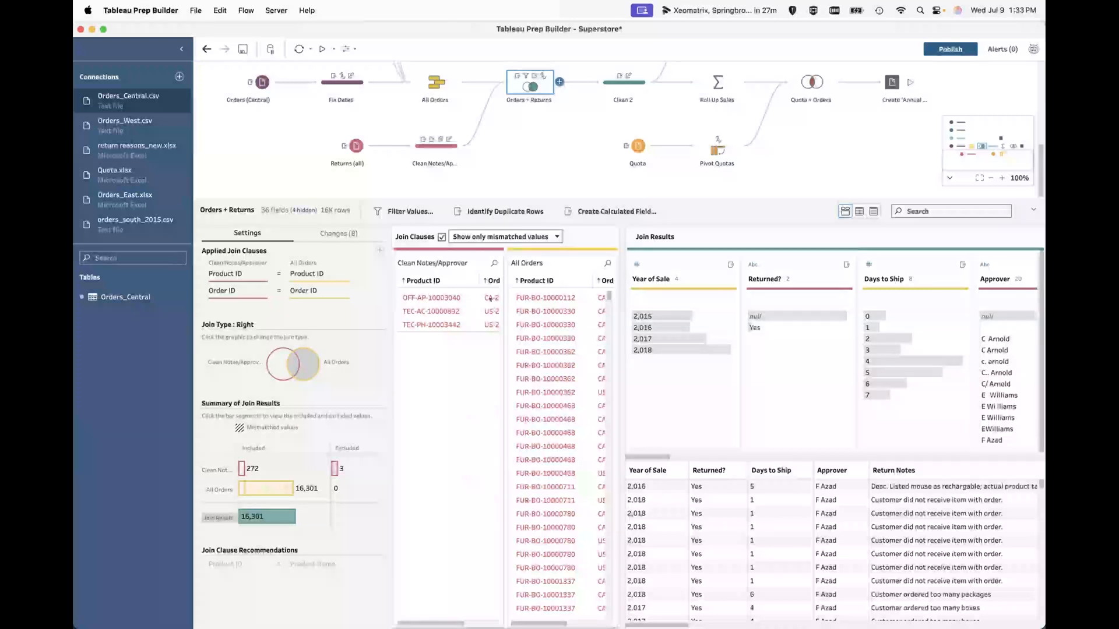
pyautogui.hscroll(2, 488, 318)
pyautogui.hscroll(2, 489, 318)
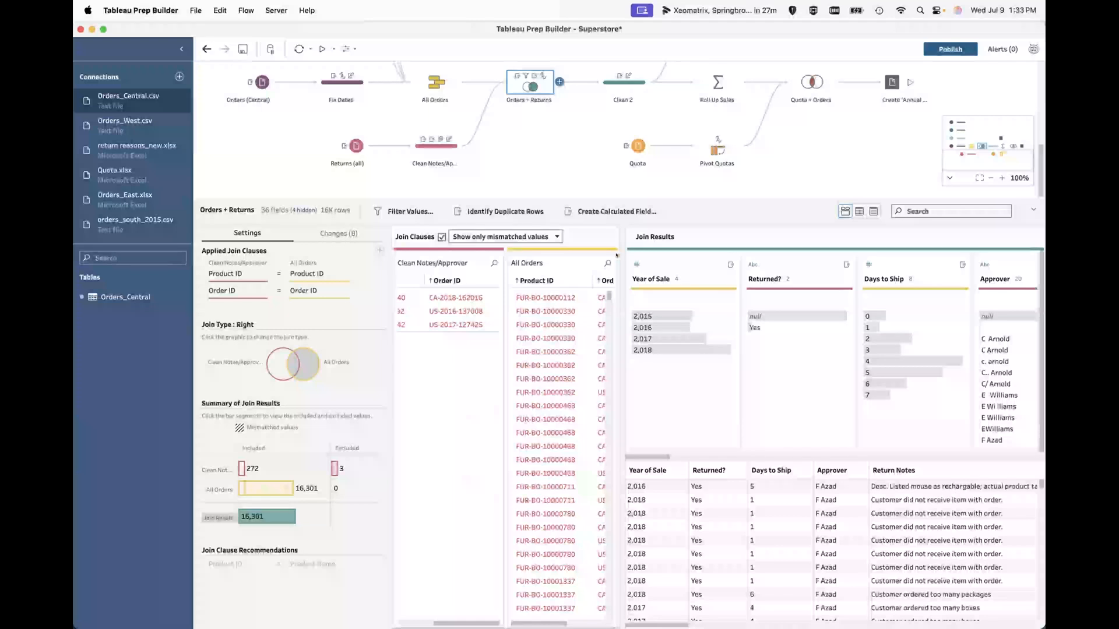
pyautogui.moveTo(622, 249); pyautogui.dragTo(690, 248)
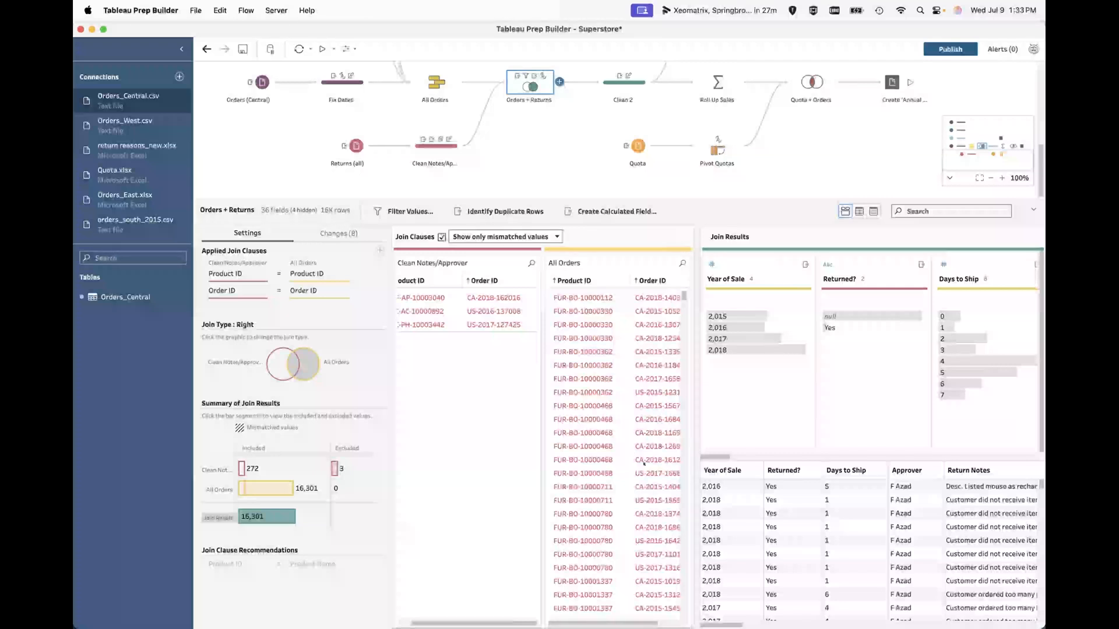
pyautogui.hscroll(3, 606, 542)
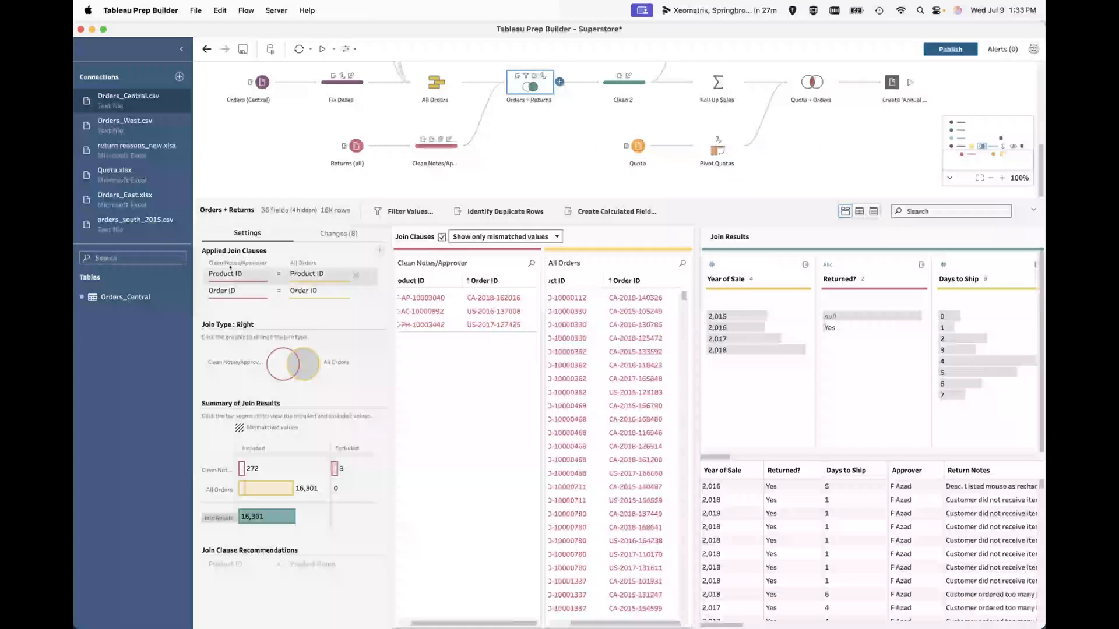
# View the fields available for a new join clause, then review the join's list of changes and return to its settings.
pyautogui.click(379, 251)
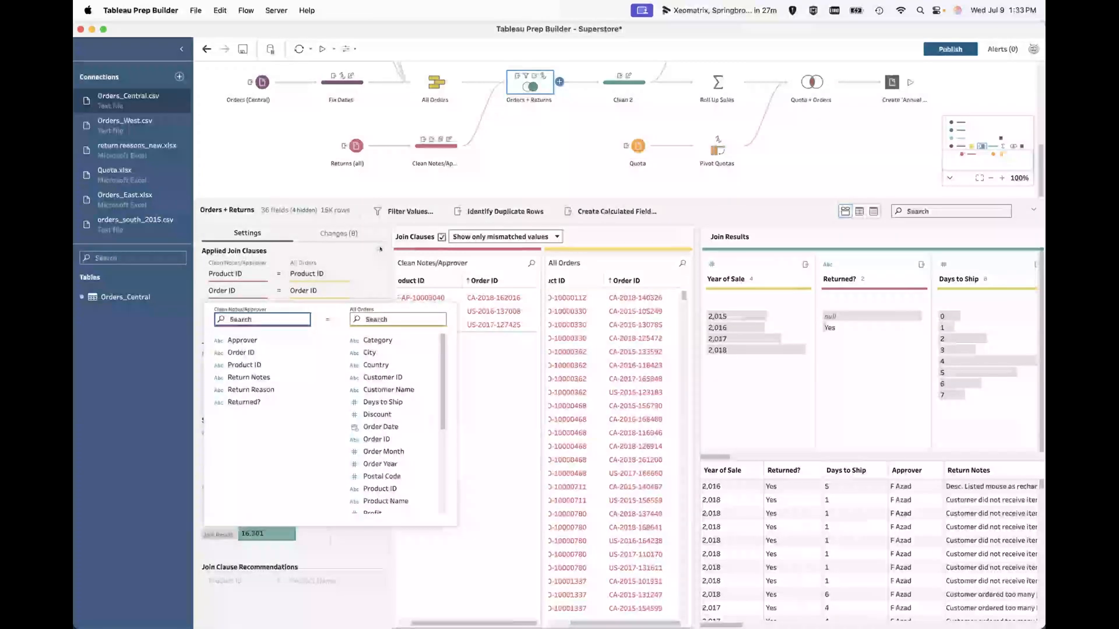
pyautogui.click(380, 248)
pyautogui.click(338, 233)
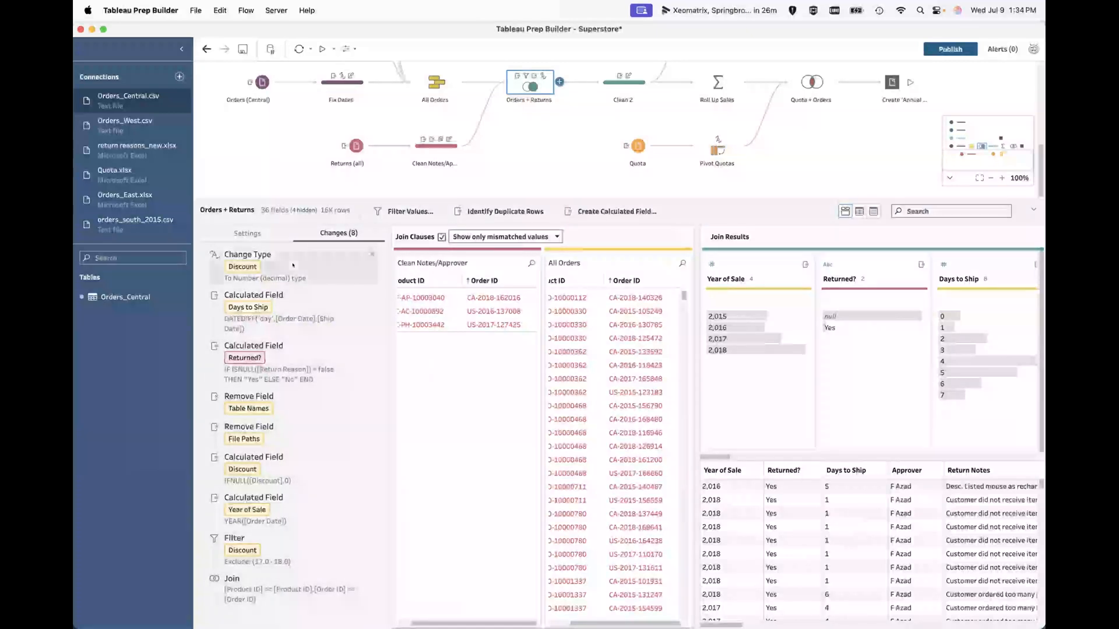
pyautogui.click(245, 230)
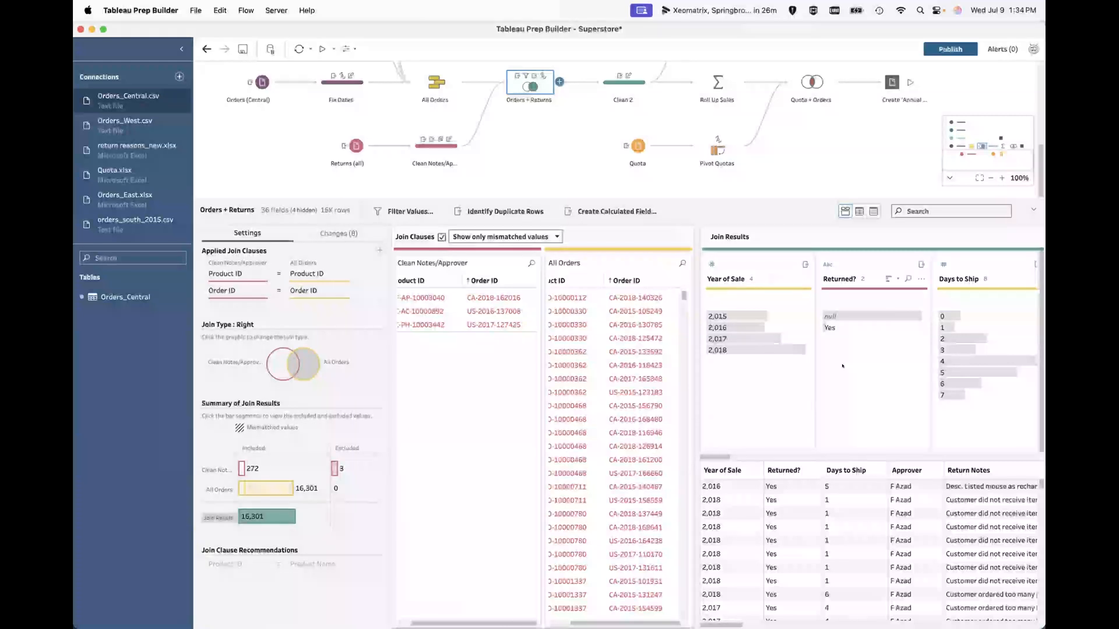
# Browse the join result fields from Days to Ship to Order Month and recheck the field choices for a new join clause.
pyautogui.hscroll(5, 843, 365)
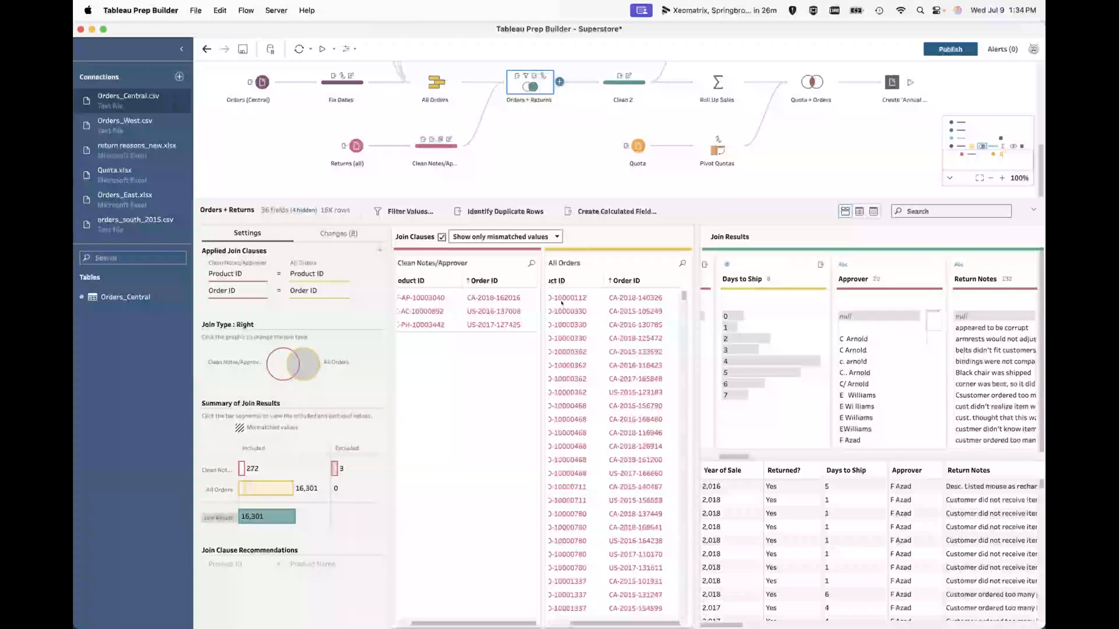
pyautogui.hscroll(5, 895, 372)
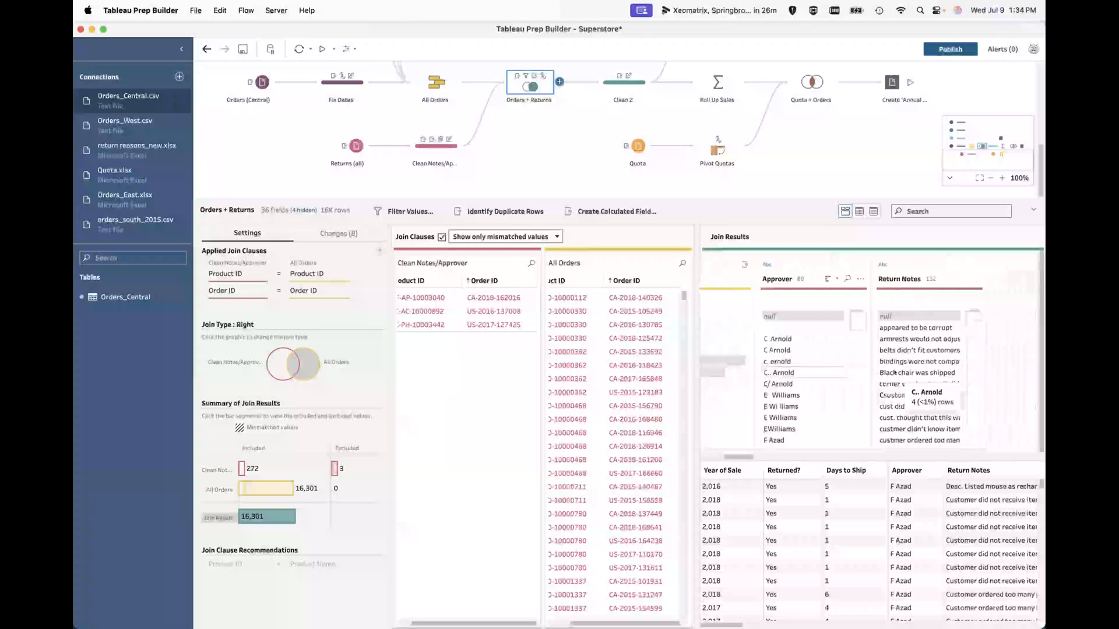
pyautogui.click(378, 250)
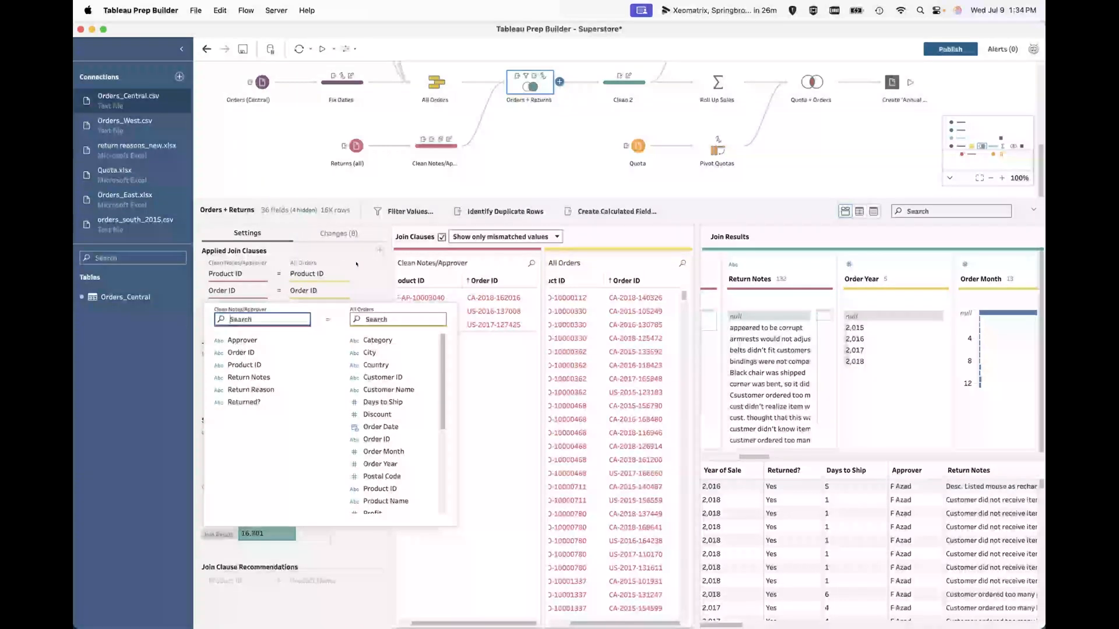
pyautogui.click(338, 267)
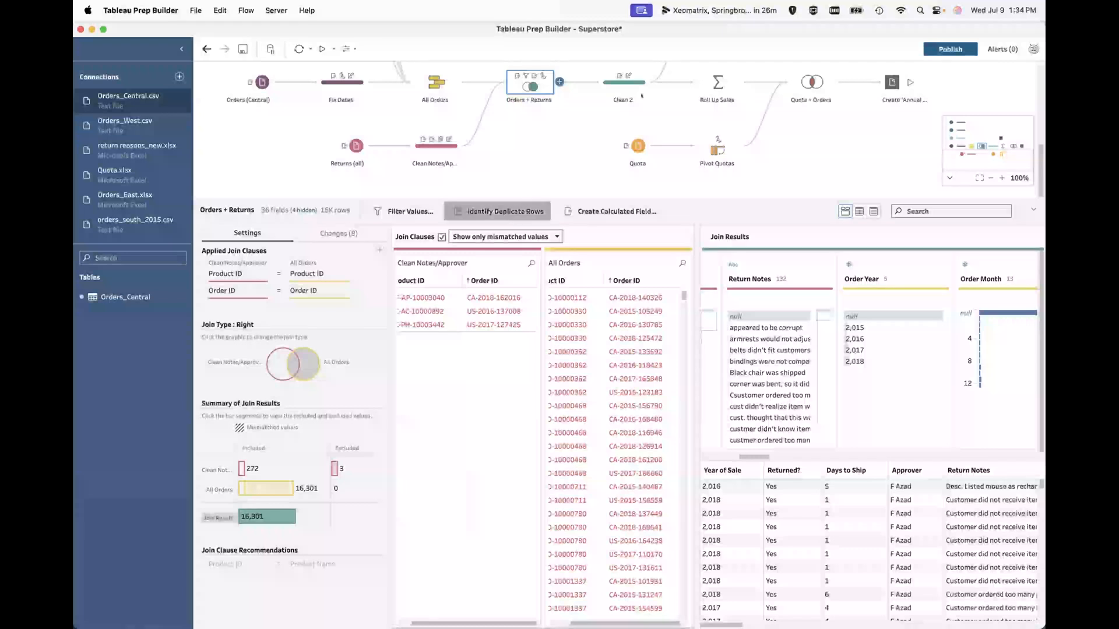
# Check the Clean 2 step, then return to the Orders + Returns join and browse its result fields through State2, Category and City.
pyautogui.click(608, 84)
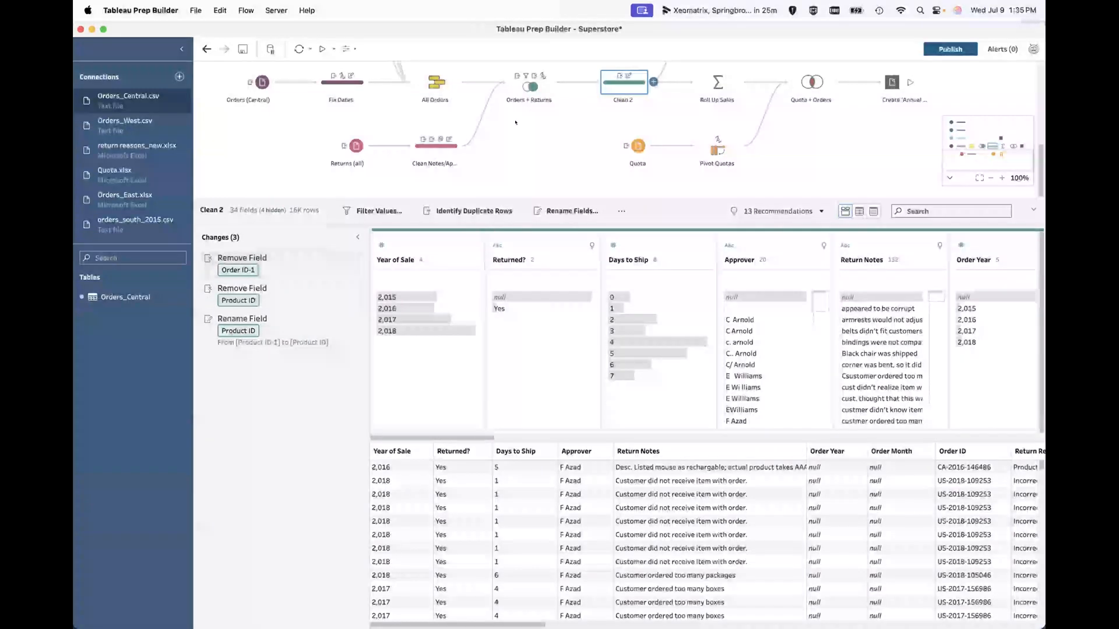
pyautogui.click(527, 86)
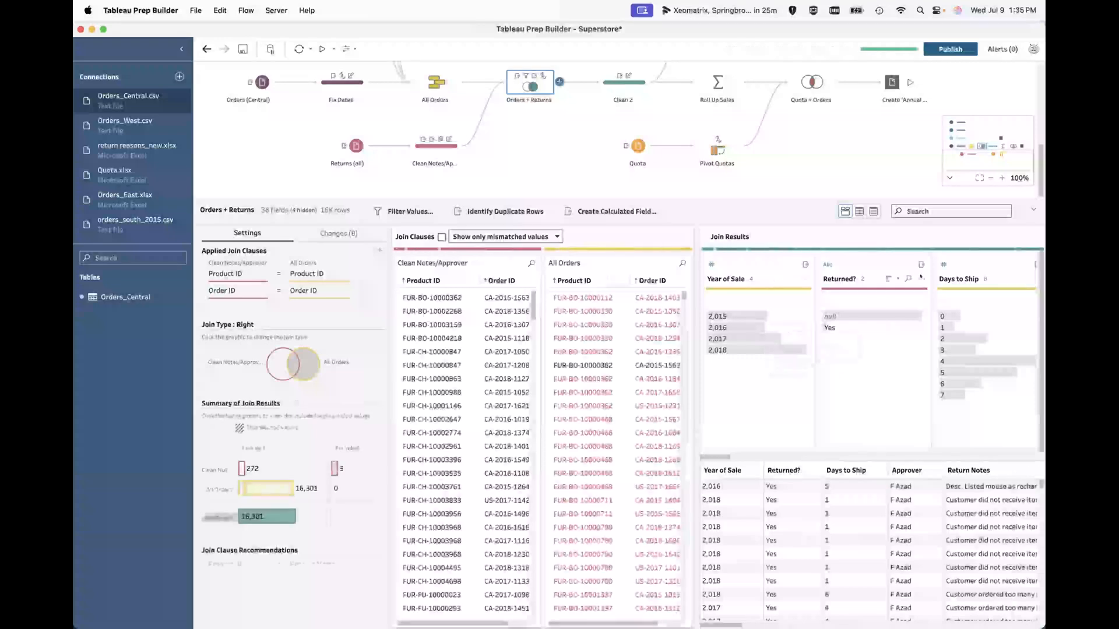
pyautogui.click(913, 208)
pyautogui.hscroll(5, 940, 355)
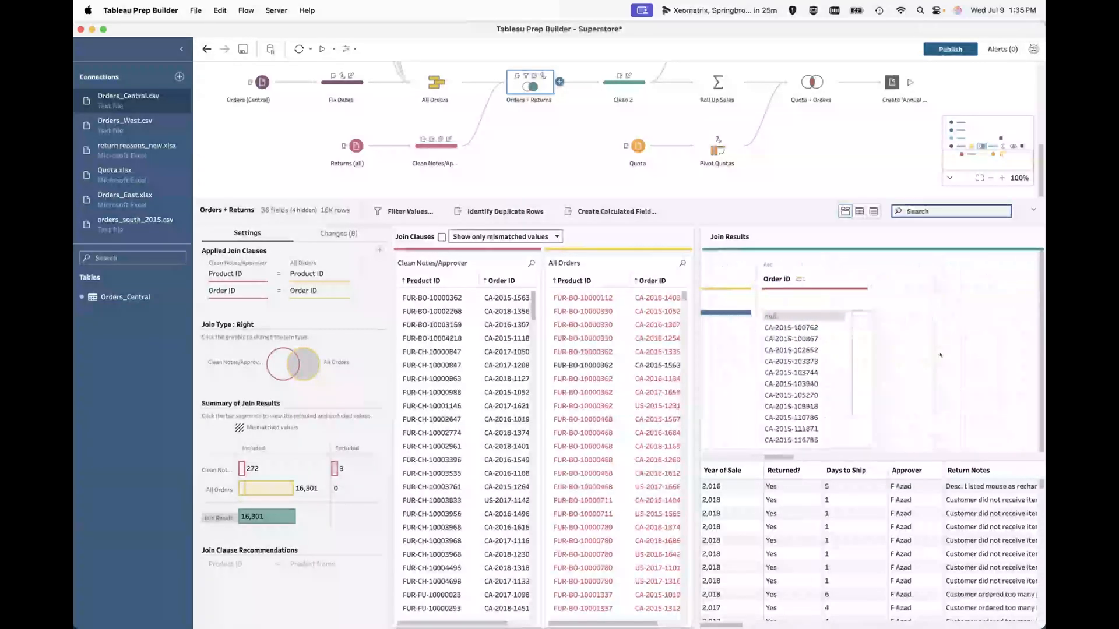
pyautogui.hscroll(5, 940, 355)
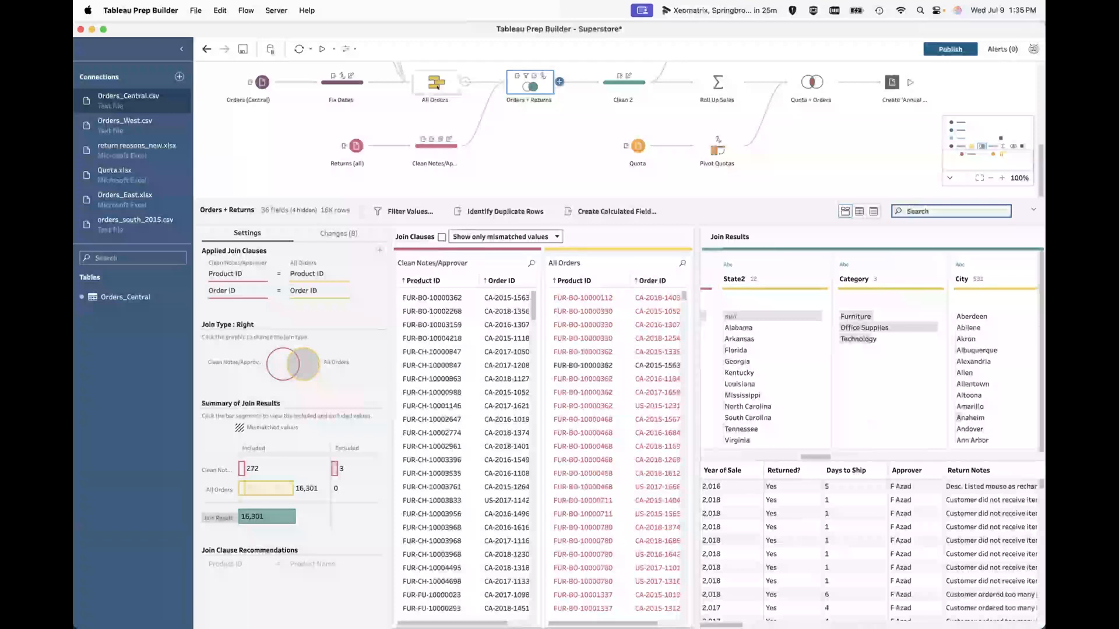
pyautogui.moveTo(758, 309)
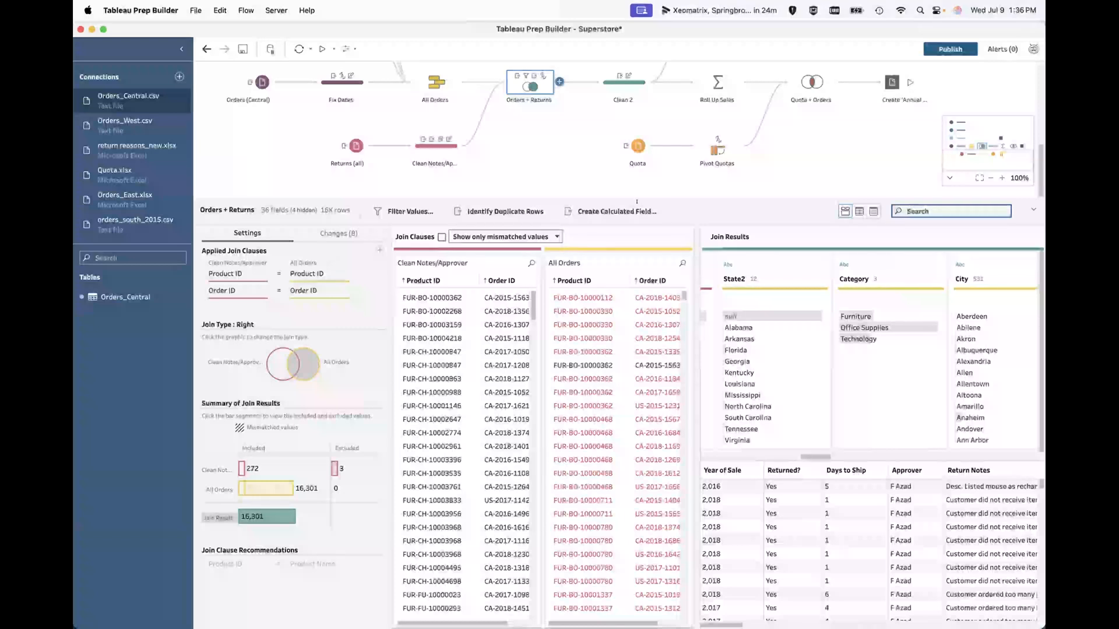
# Review the removed and renamed fields in the Clean 2 step and browse its remaining fields.
pyautogui.click(607, 77)
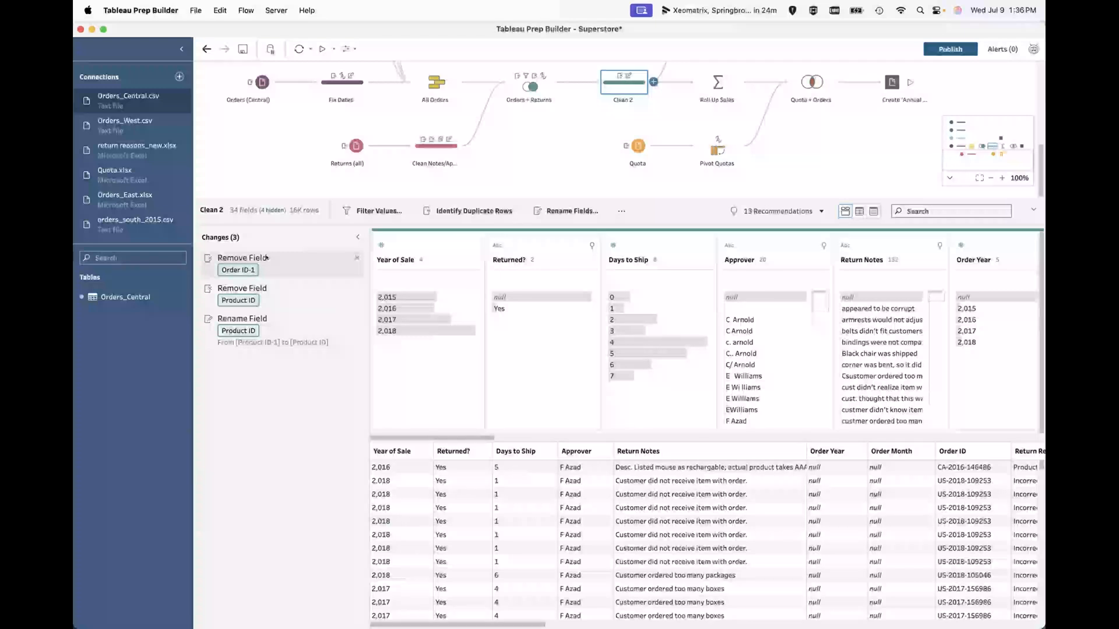
pyautogui.hscroll(10, 632, 366)
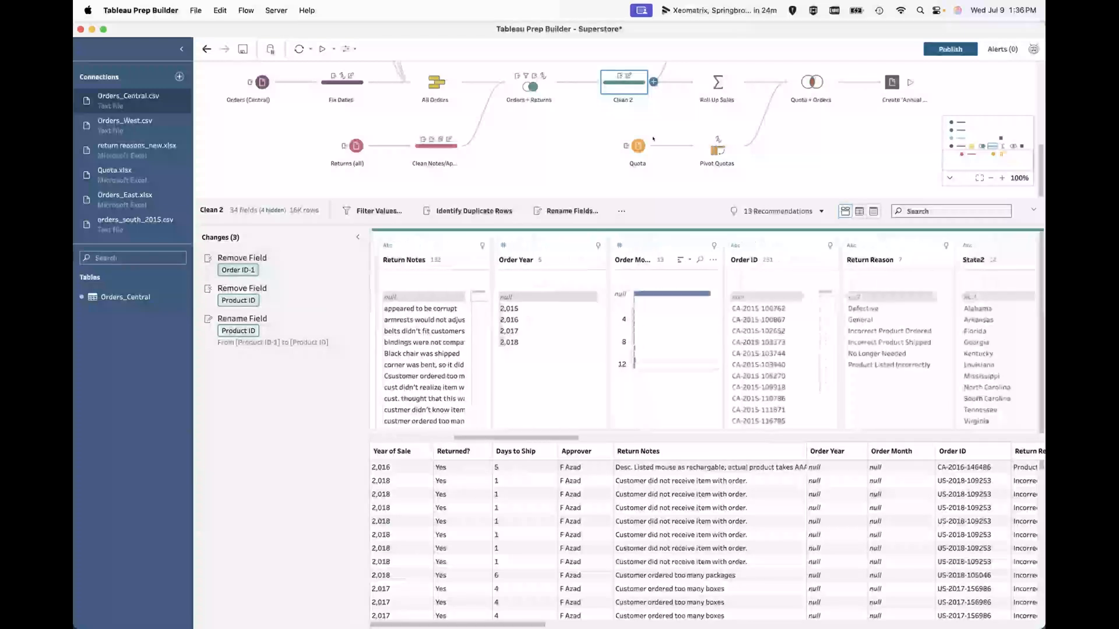
# Open the Superstore Sales.hyper output step and view its available save destinations, keeping File as the destination.
pyautogui.scroll(2, 670, 114)
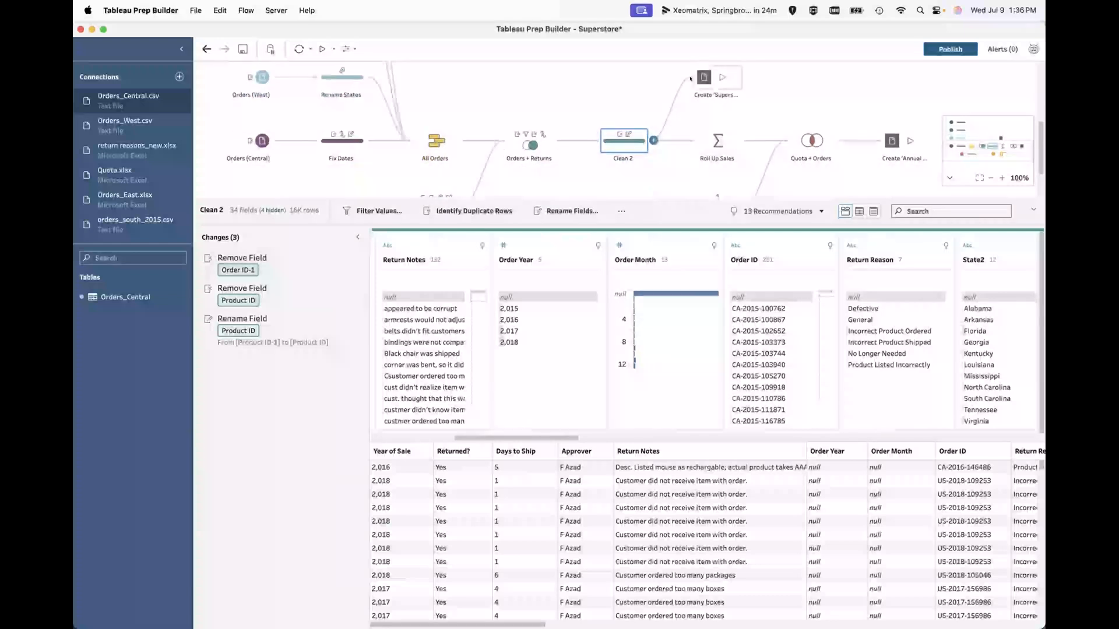
pyautogui.click(701, 73)
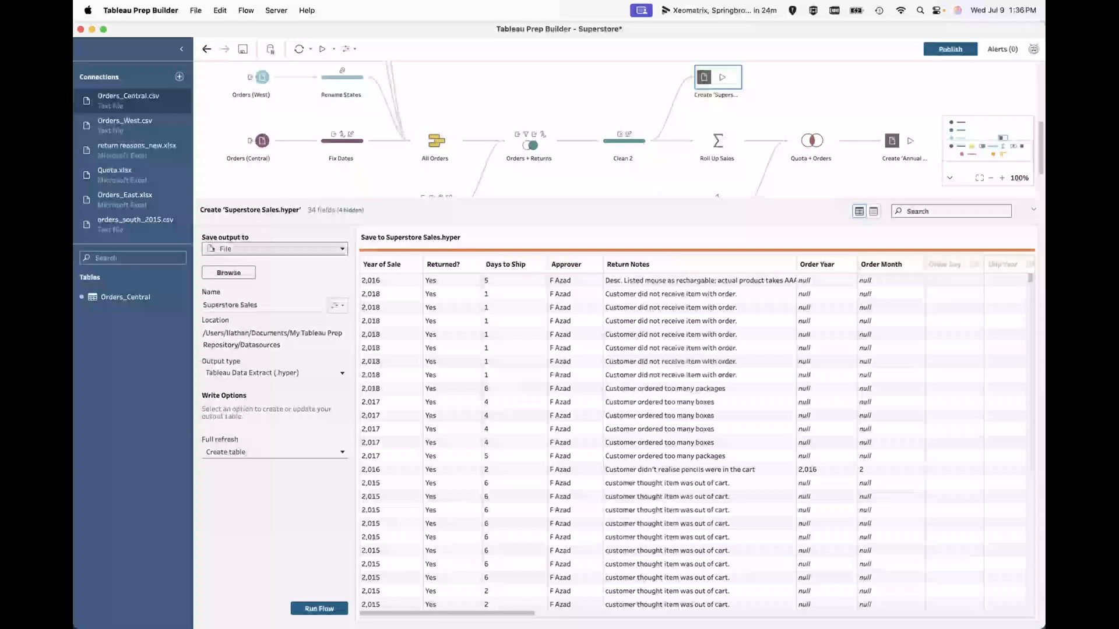
pyautogui.click(274, 247)
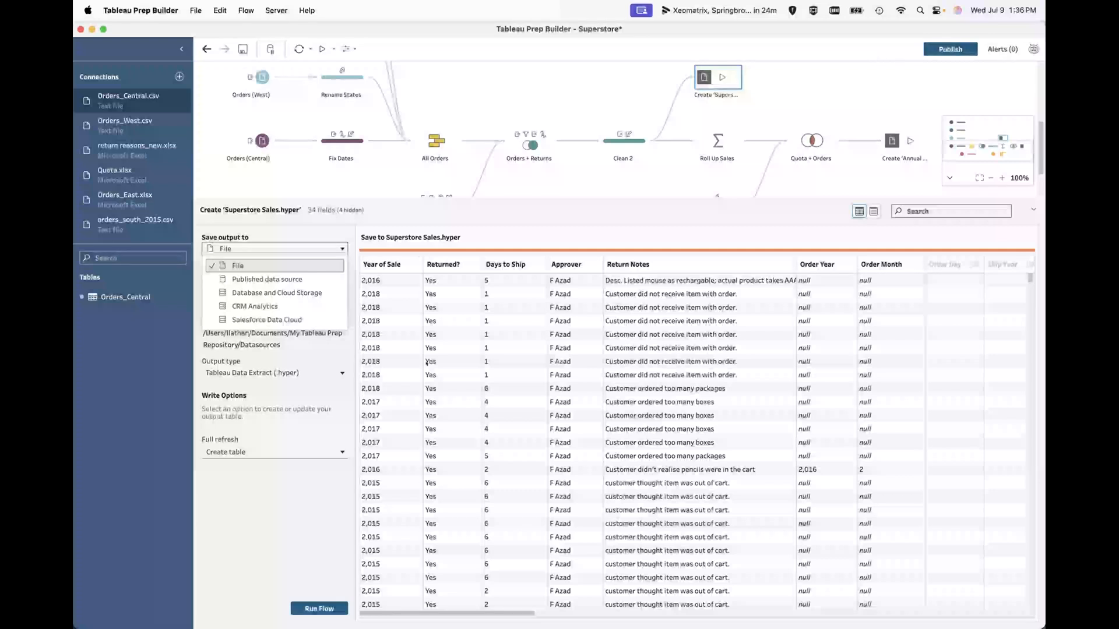
pyautogui.click(309, 508)
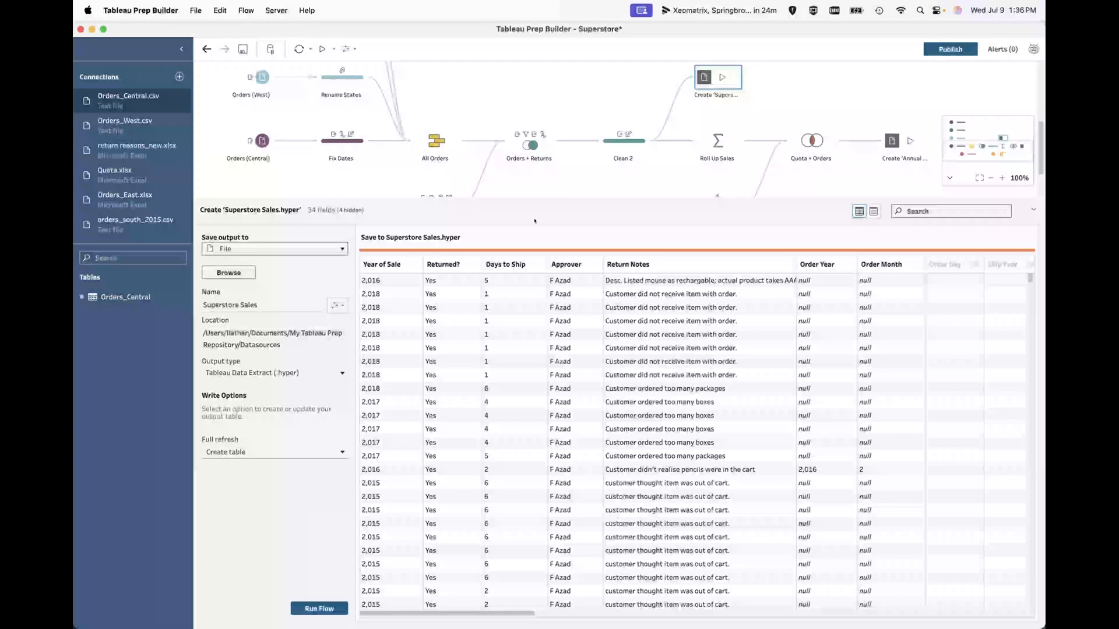
# Open the Roll Up Sales aggregation, review its grouped and aggregated fields, and highlight the grouped Region field across the flow.
pyautogui.click(708, 140)
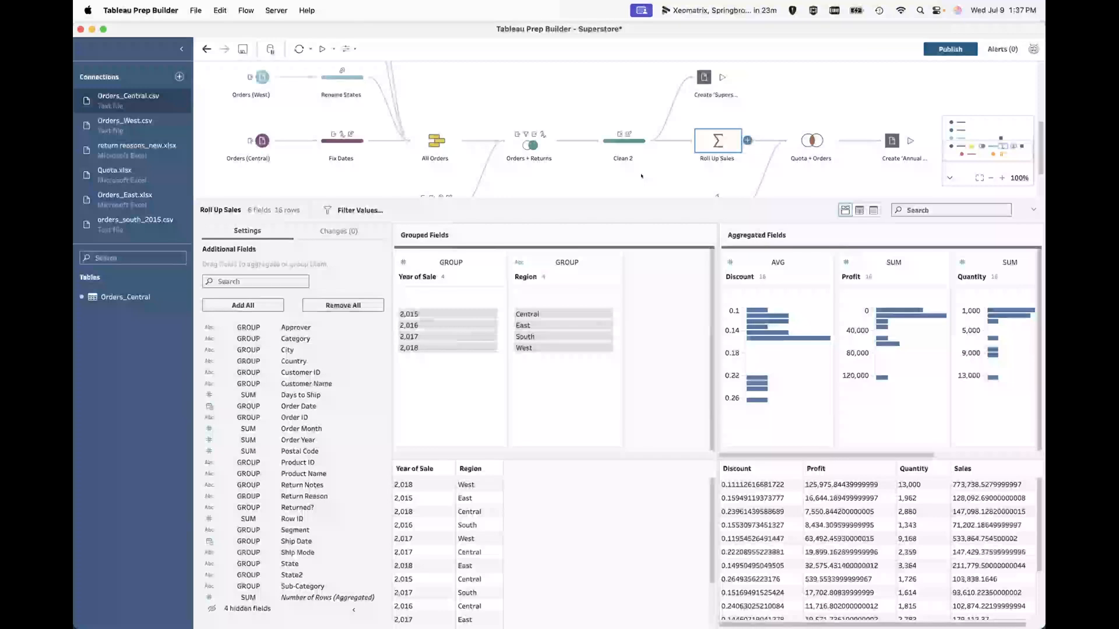
pyautogui.scroll(-3, 678, 129)
pyautogui.scroll(3, 641, 146)
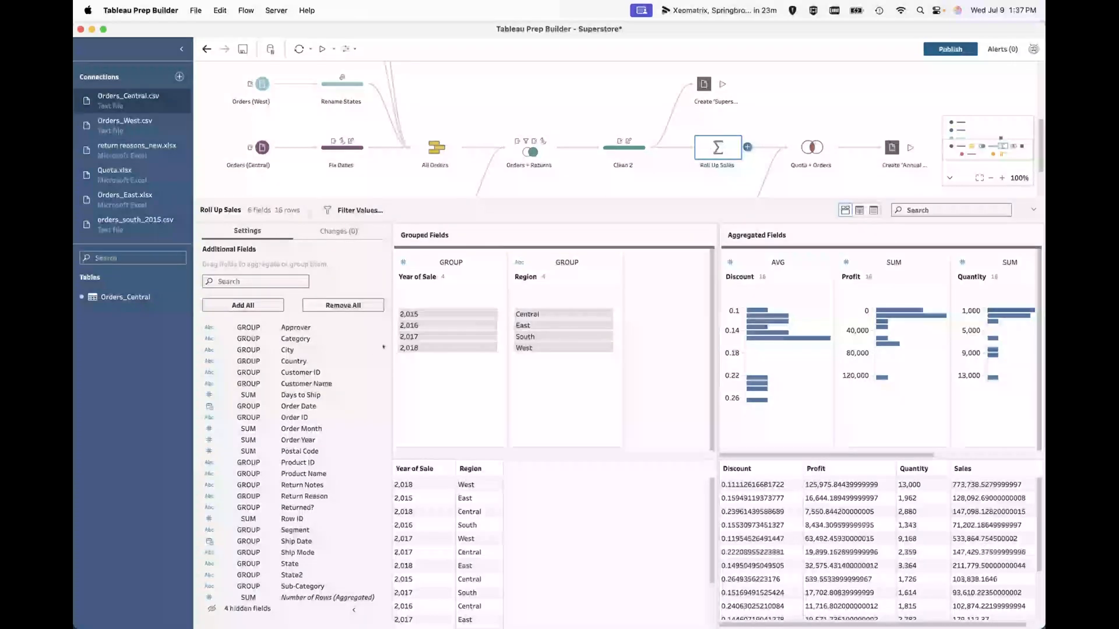
pyautogui.click(538, 286)
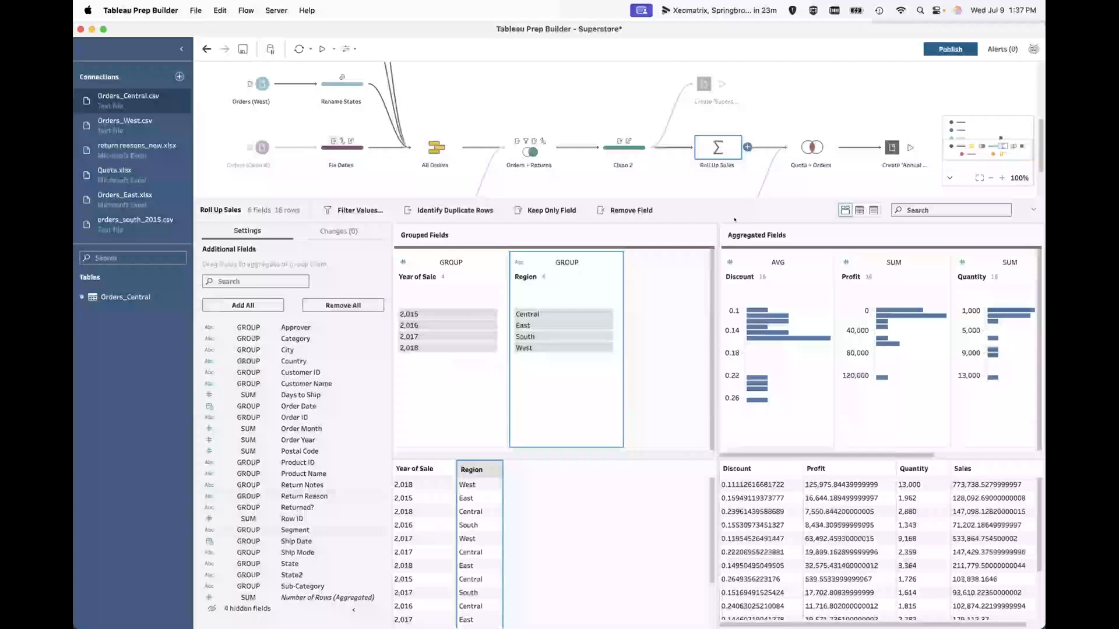
# Review the Clean 2 step, then open the Orders + Returns join and browse its result fields.
pyautogui.scroll(-3, 745, 175)
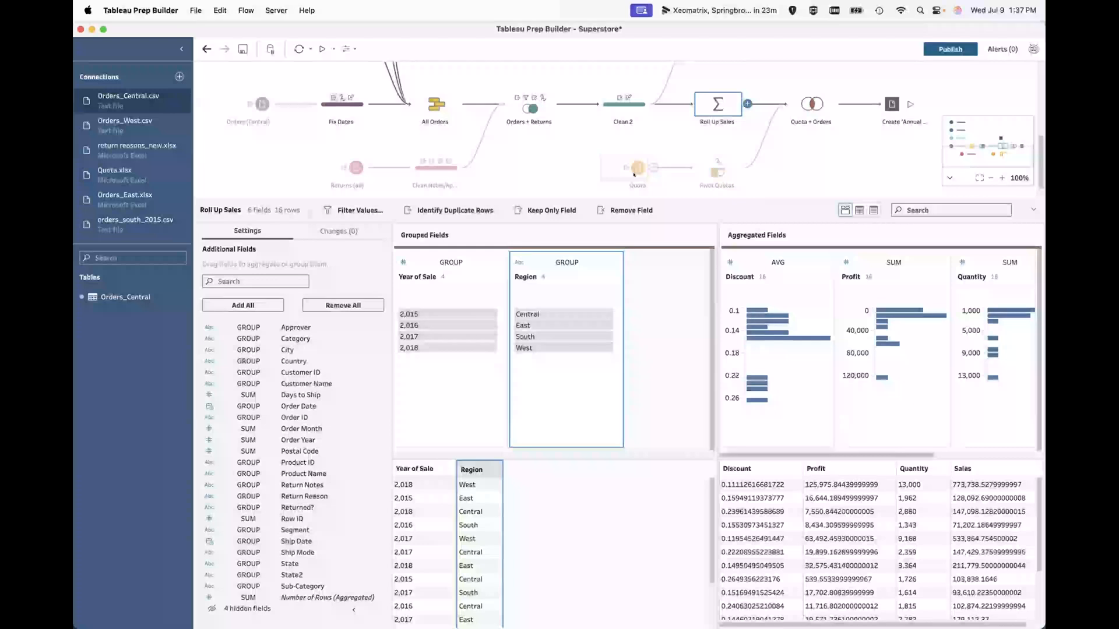
pyautogui.click(623, 108)
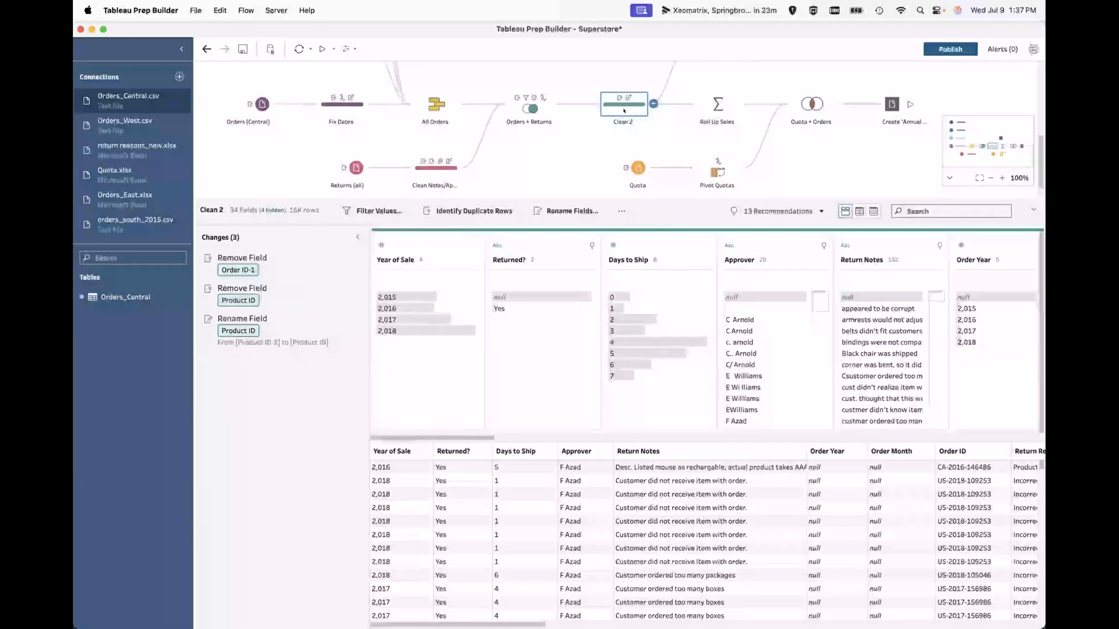
pyautogui.click(530, 107)
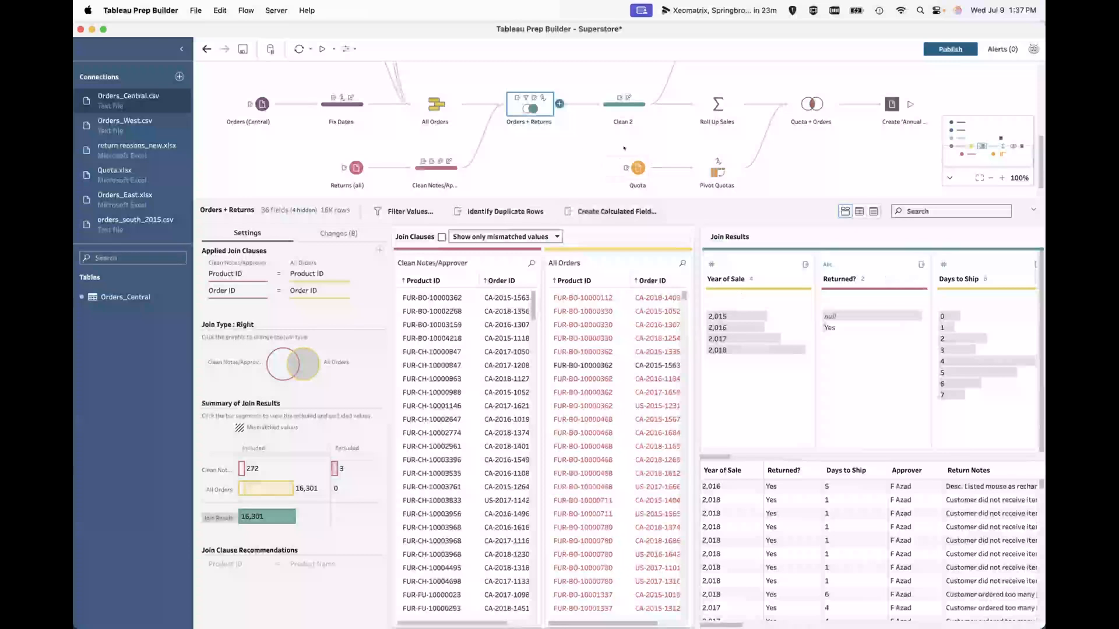
pyautogui.hscroll(5, 840, 365)
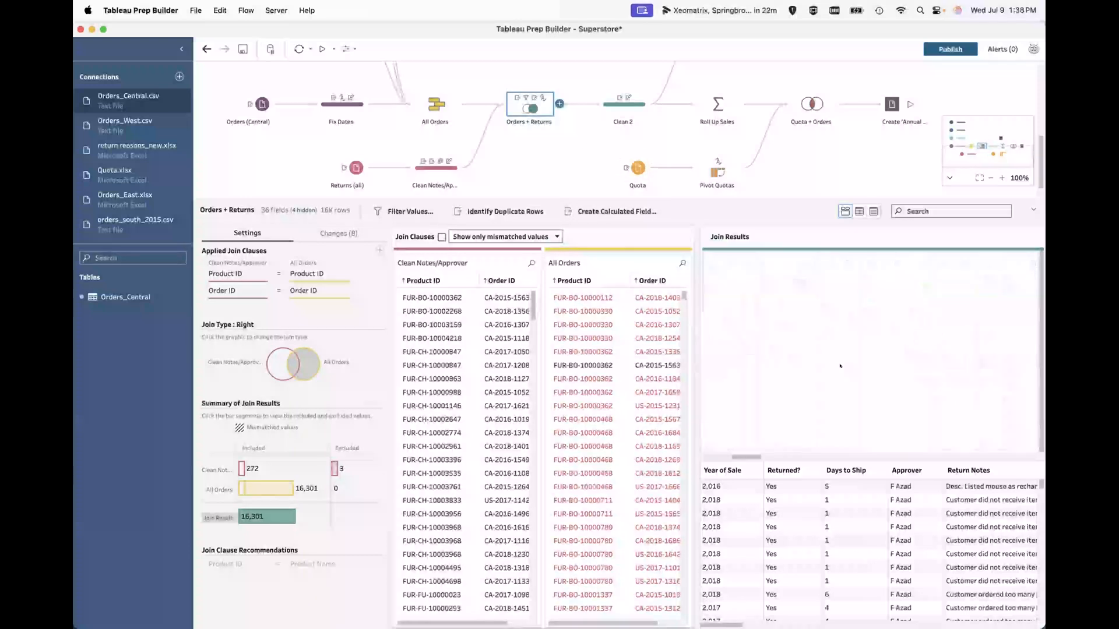
# In Clean 2, delete the change that removes Order ID-1 and filter the displayed fields by "ord".
pyautogui.click(623, 104)
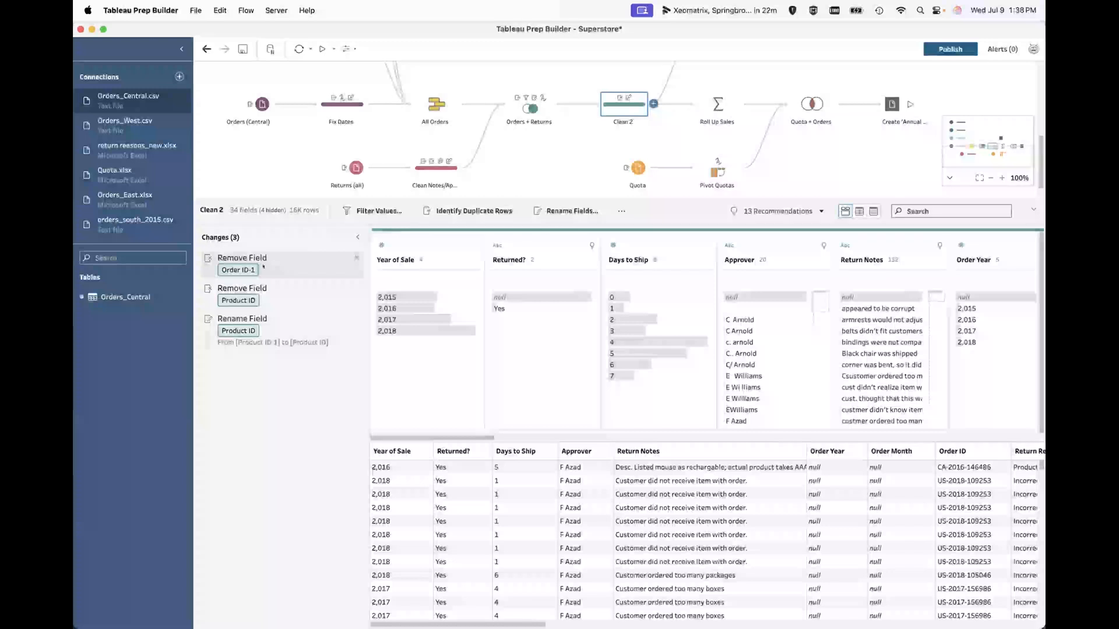
pyautogui.click(355, 257)
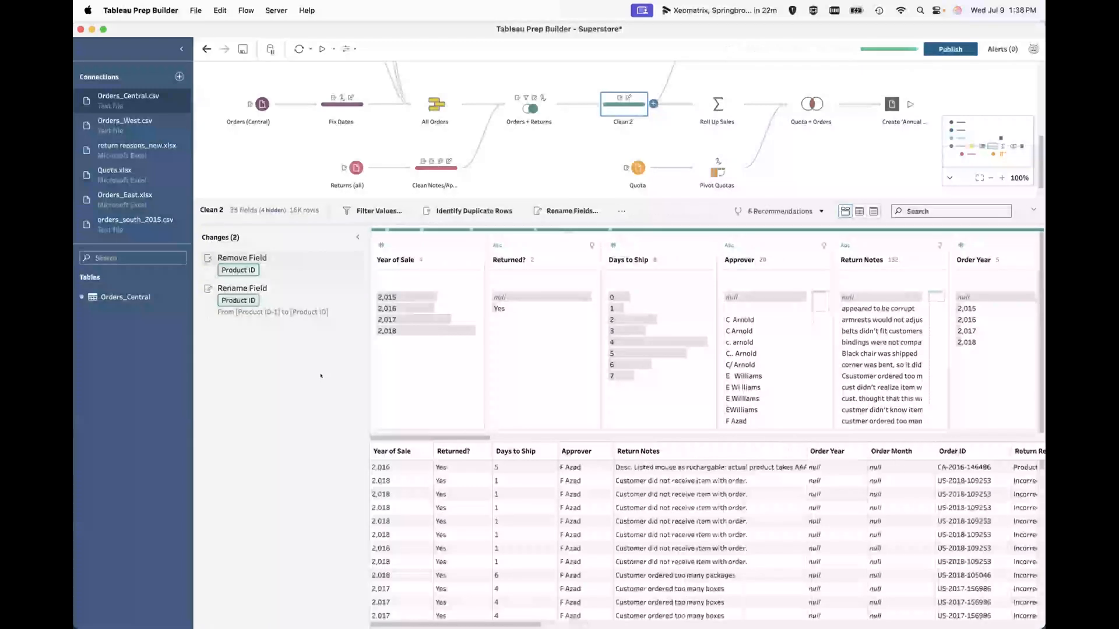
pyautogui.hscroll(5, 527, 384)
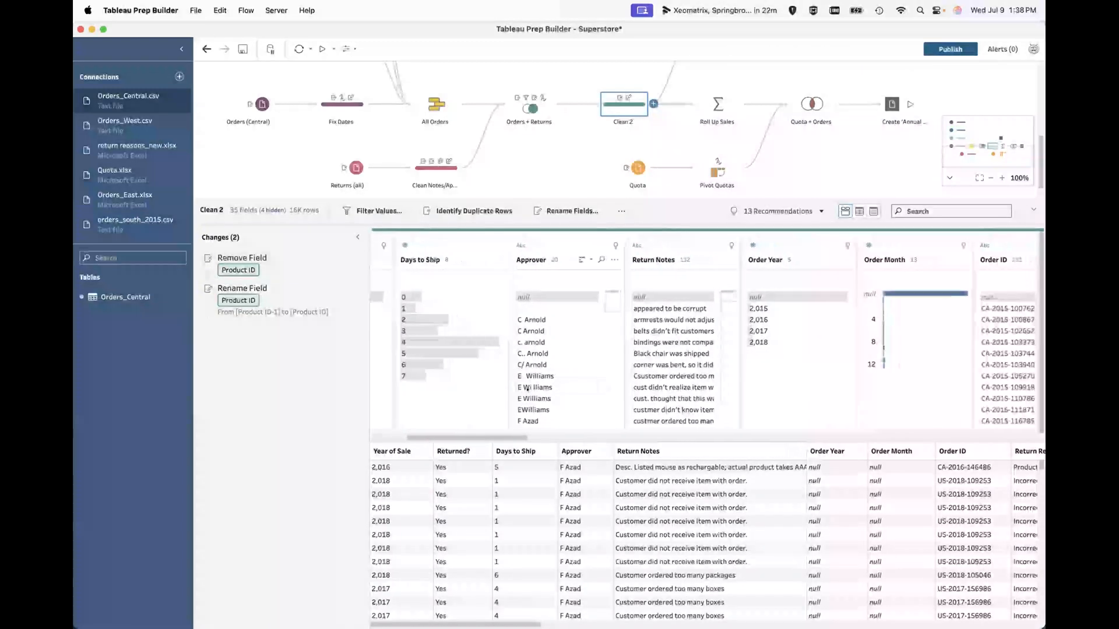
pyautogui.hscroll(10, 641, 392)
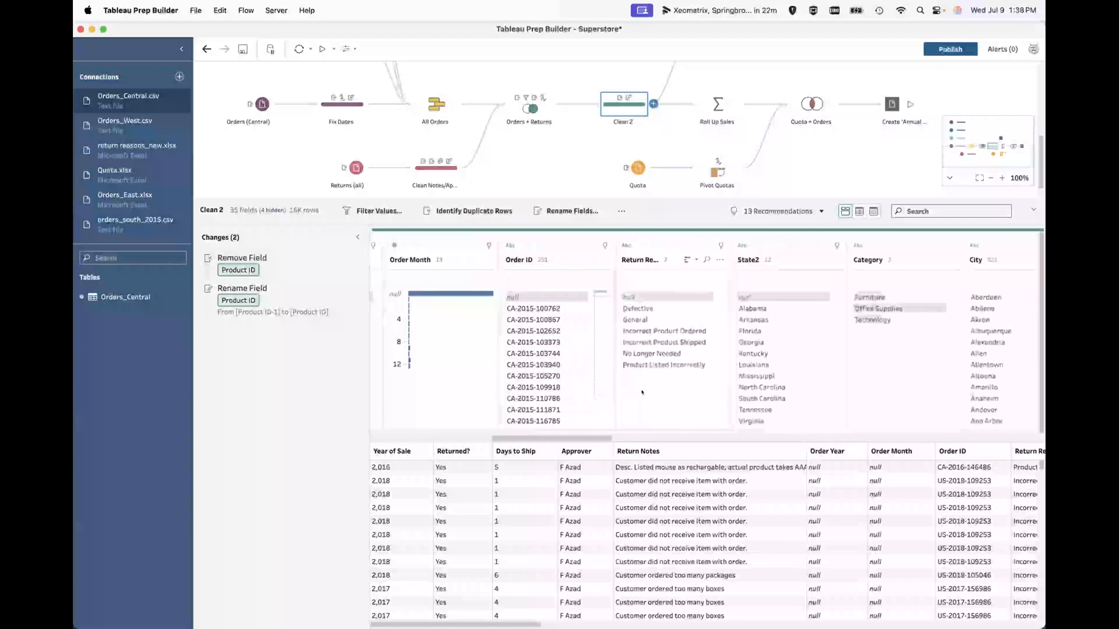
pyautogui.hscroll(1, 642, 392)
pyautogui.moveTo(616, 97)
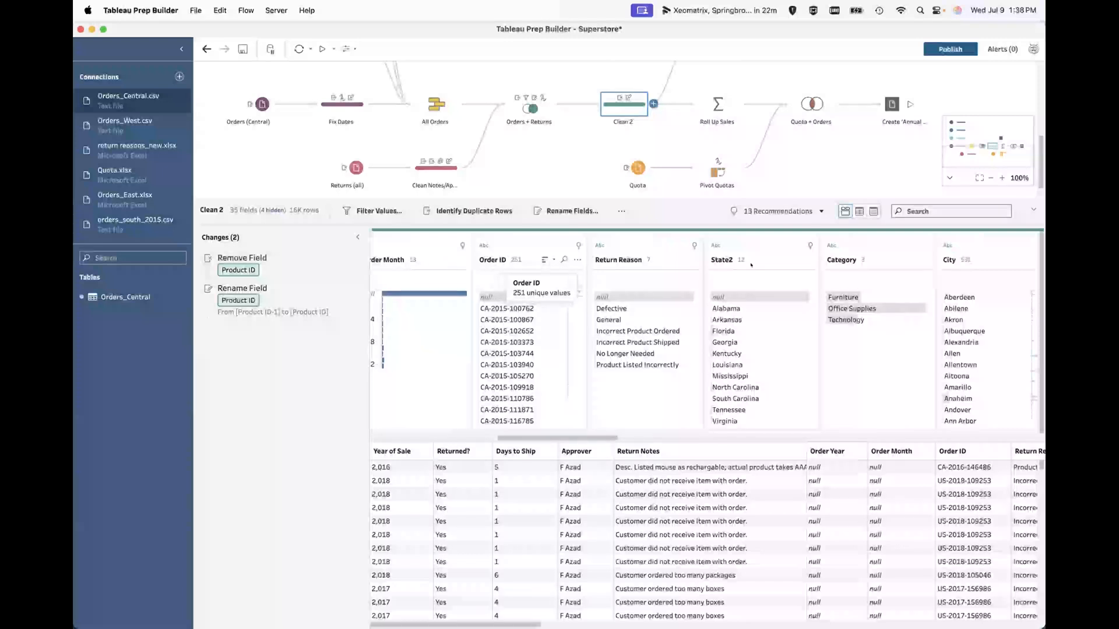
pyautogui.click(914, 210)
pyautogui.write('ord')
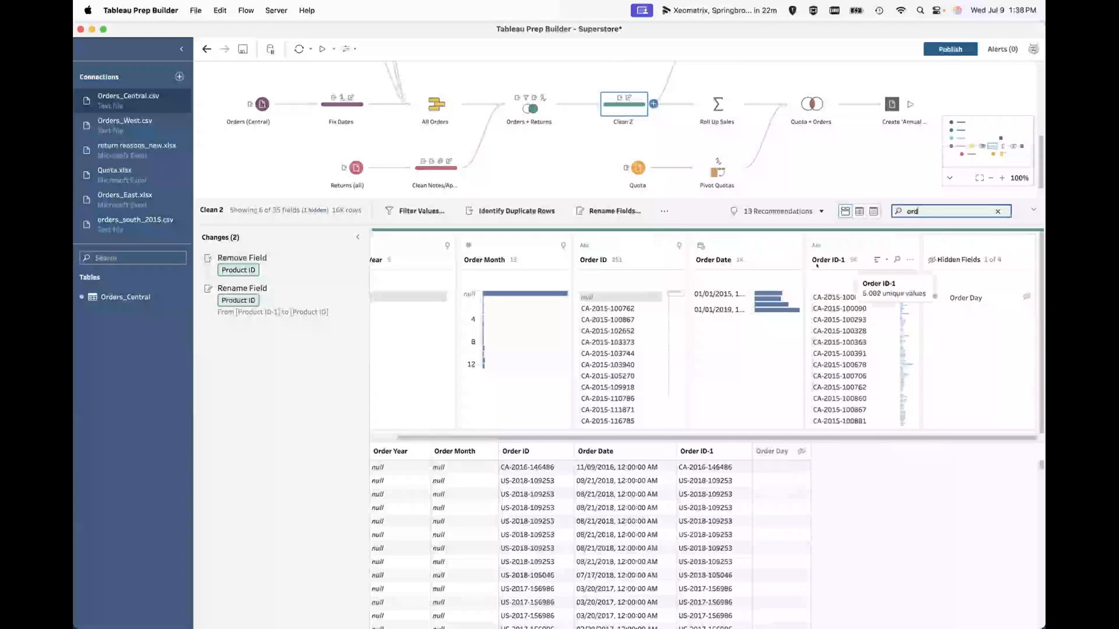
# Try to rename the Order ID-1 field to Order ID.
pyautogui.rightClick(823, 262)
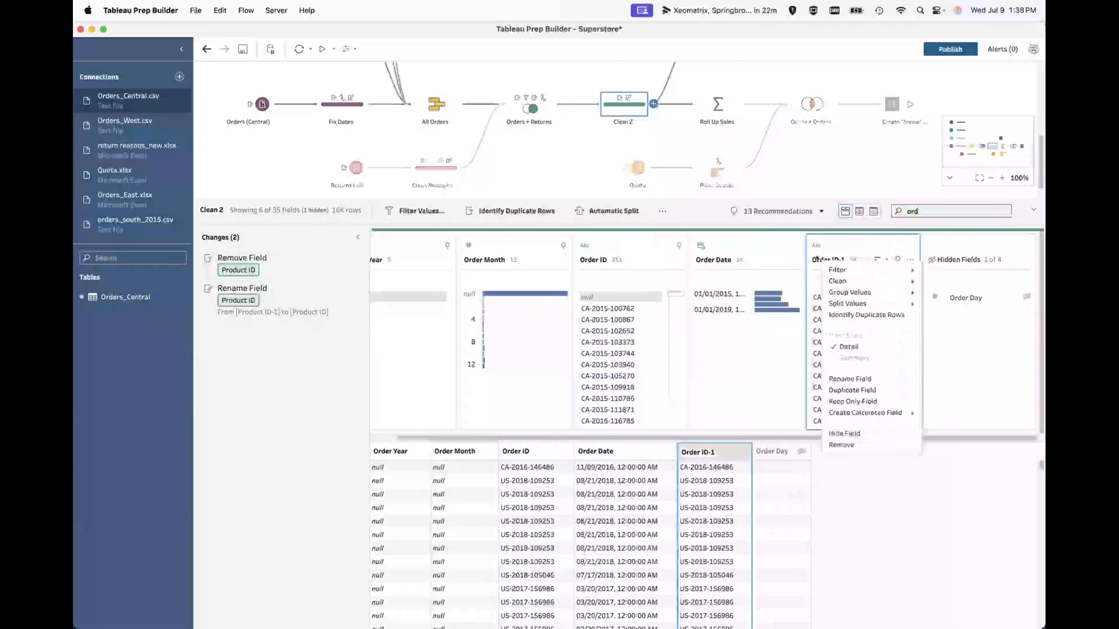
pyautogui.moveTo(841, 271)
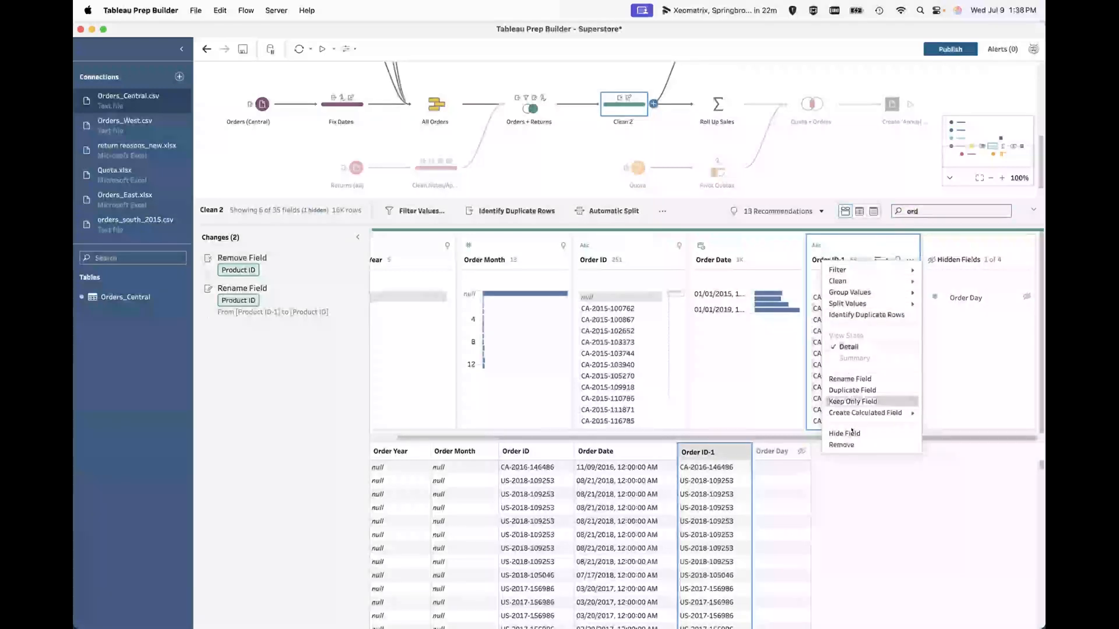
pyautogui.click(849, 379)
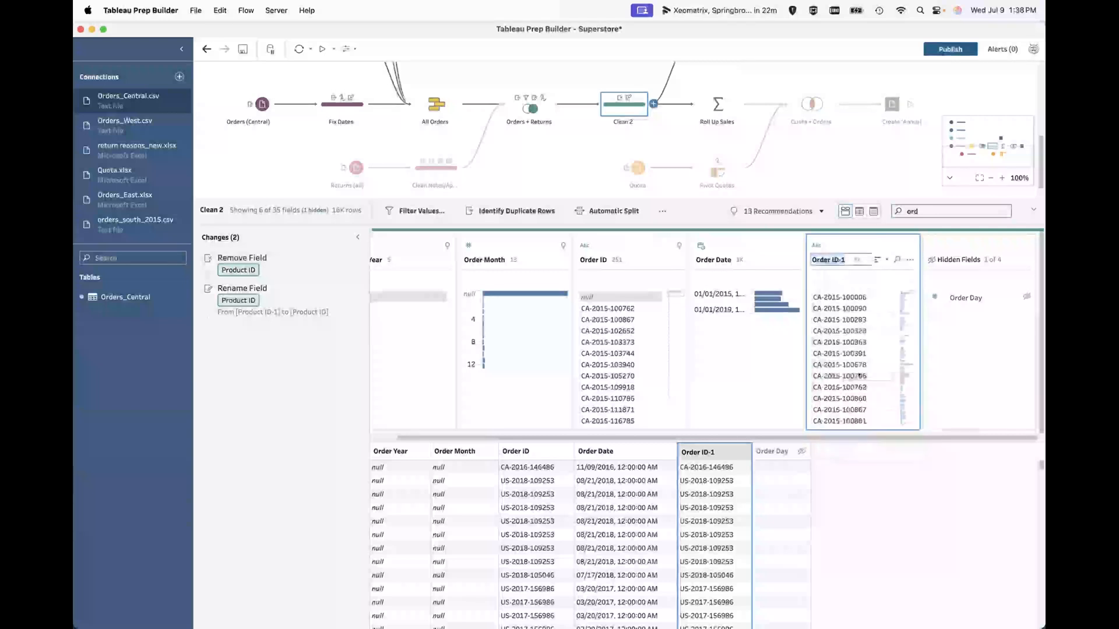
pyautogui.click(842, 259)
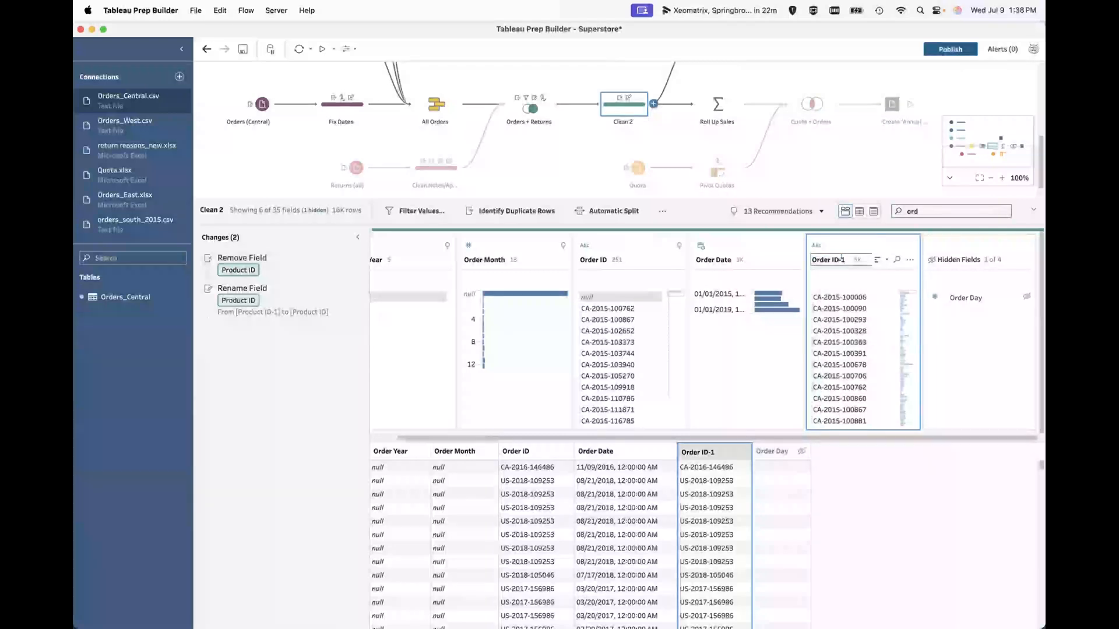
pyautogui.press('BackSpace')
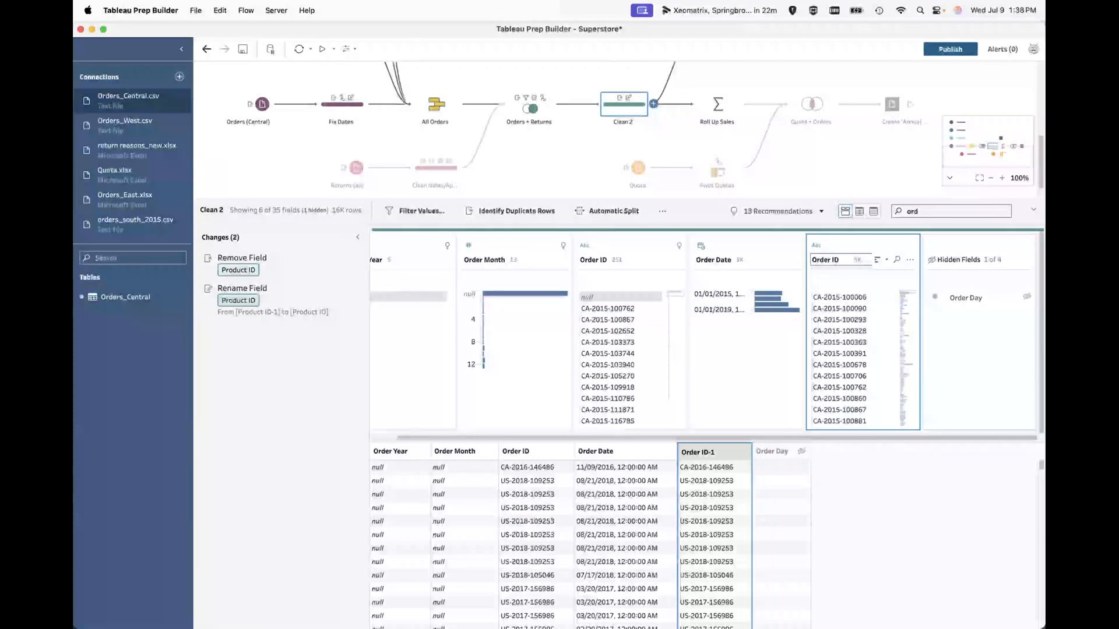
pyautogui.click(857, 247)
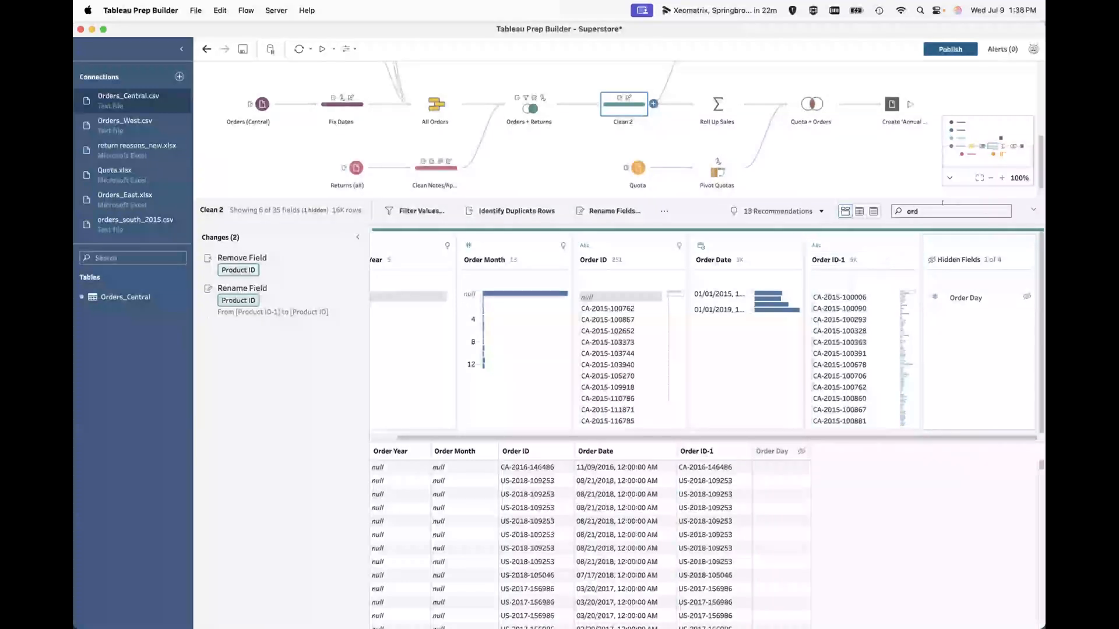
# Remove the existing Order ID field from Clean 2 and rename Order ID-1 to Order ID.
pyautogui.rightClick(615, 258)
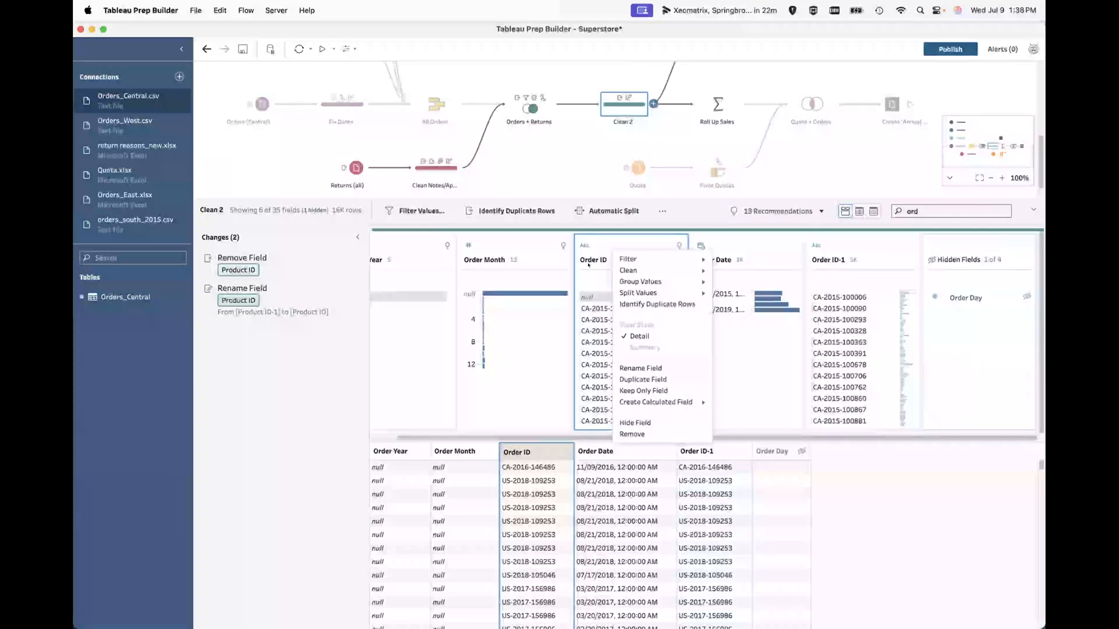
pyautogui.click(652, 434)
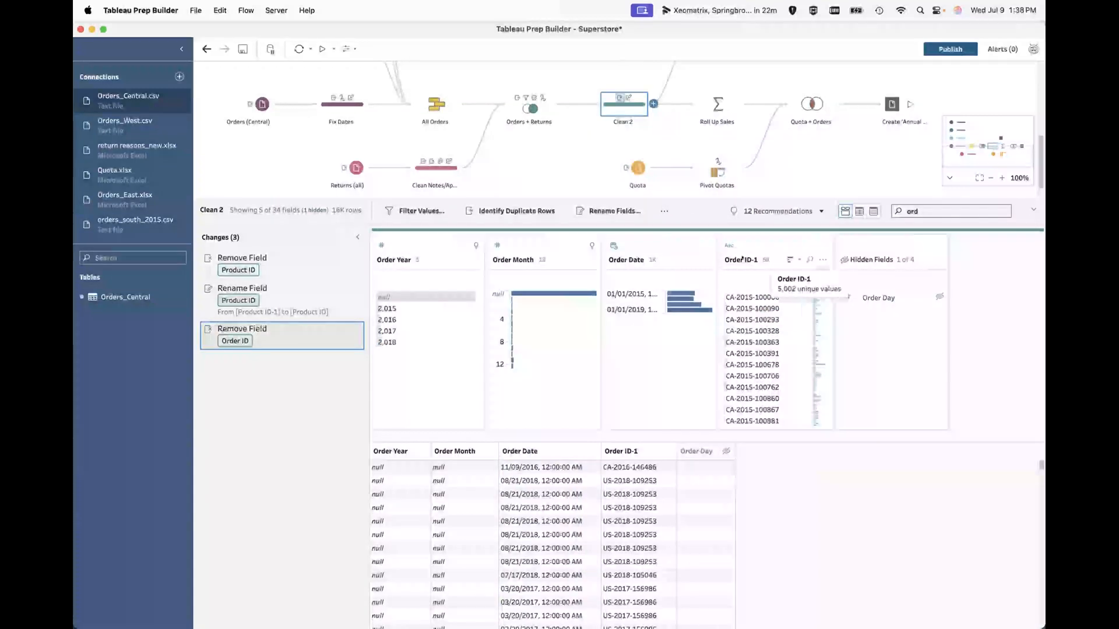
pyautogui.rightClick(742, 257)
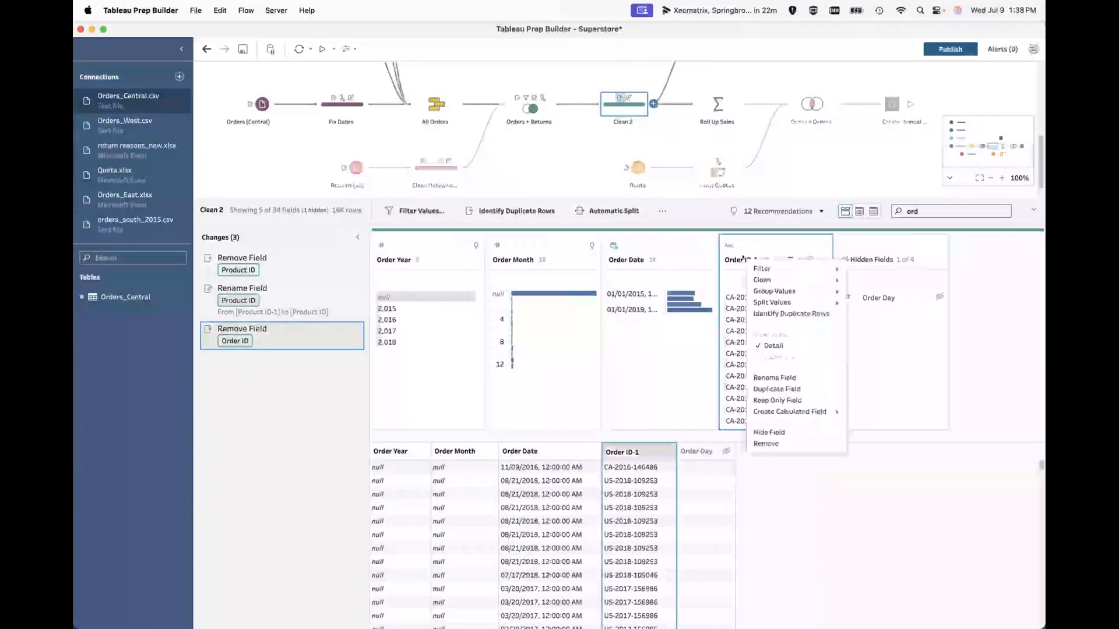
pyautogui.click(771, 377)
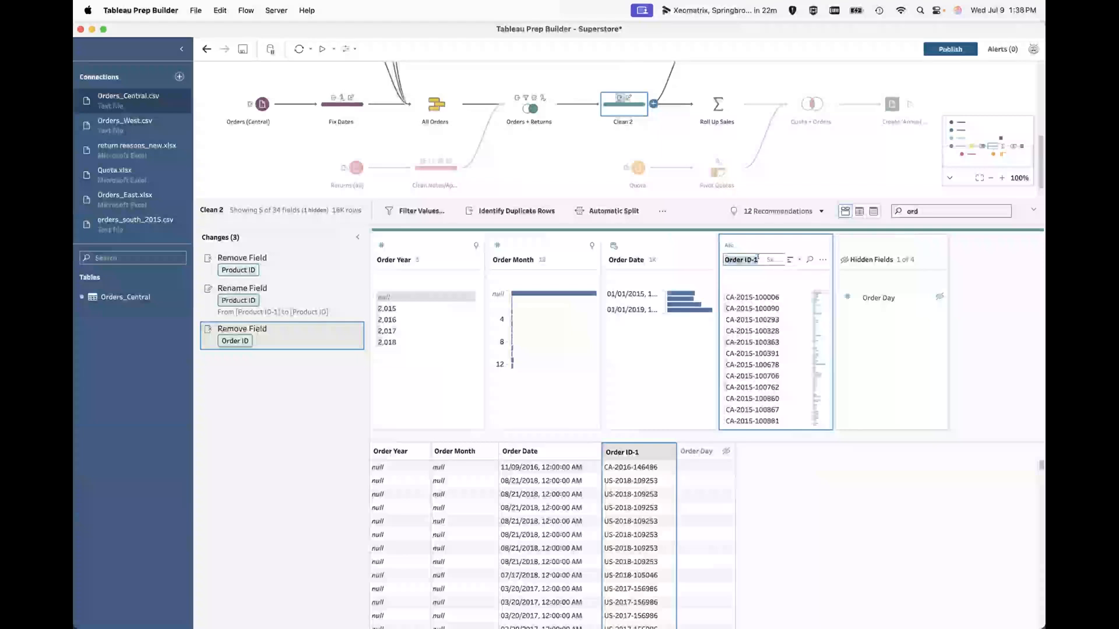
pyautogui.press('Return')
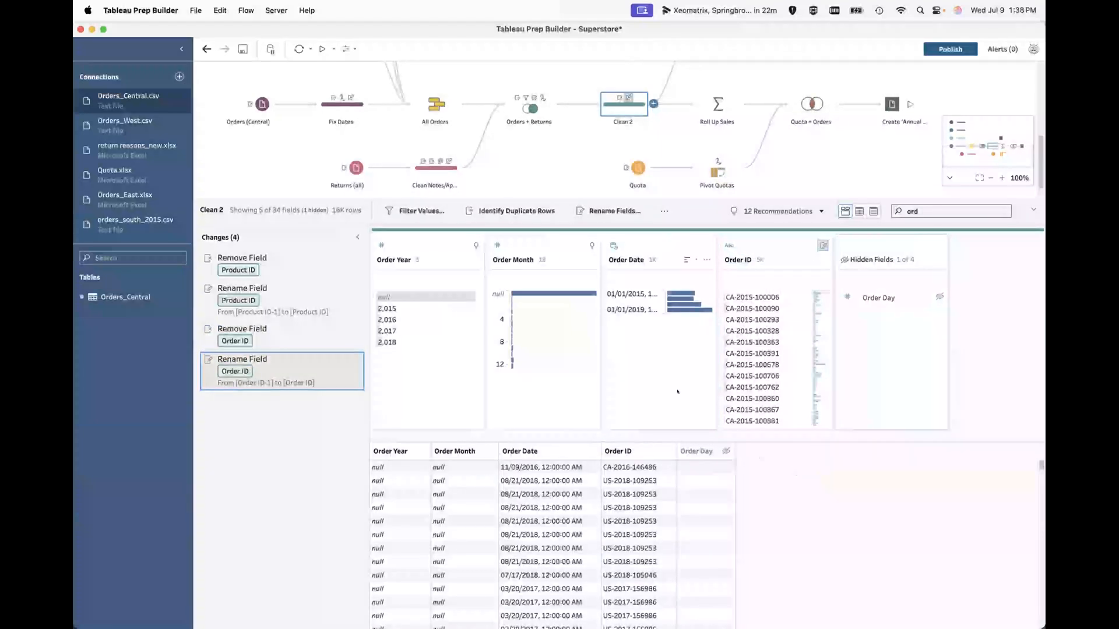
pyautogui.scroll(-1, 680, 533)
pyautogui.scroll(1, 681, 533)
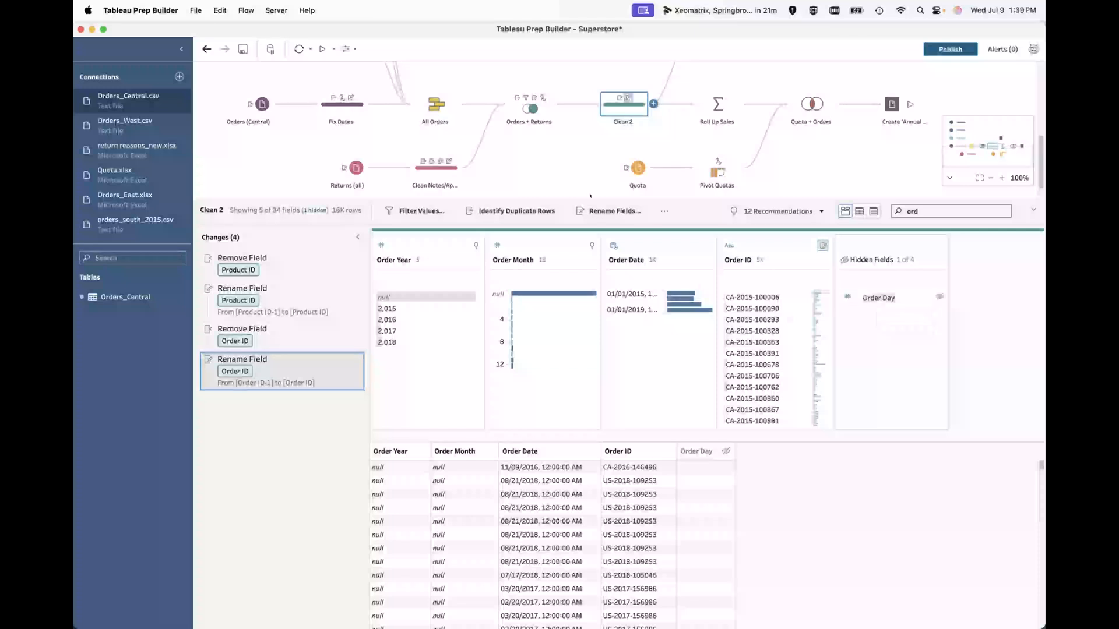
# In the Orders + Returns join, filter the result fields by "ord" and highlight the first Order ID field's source across the flow.
pyautogui.click(534, 104)
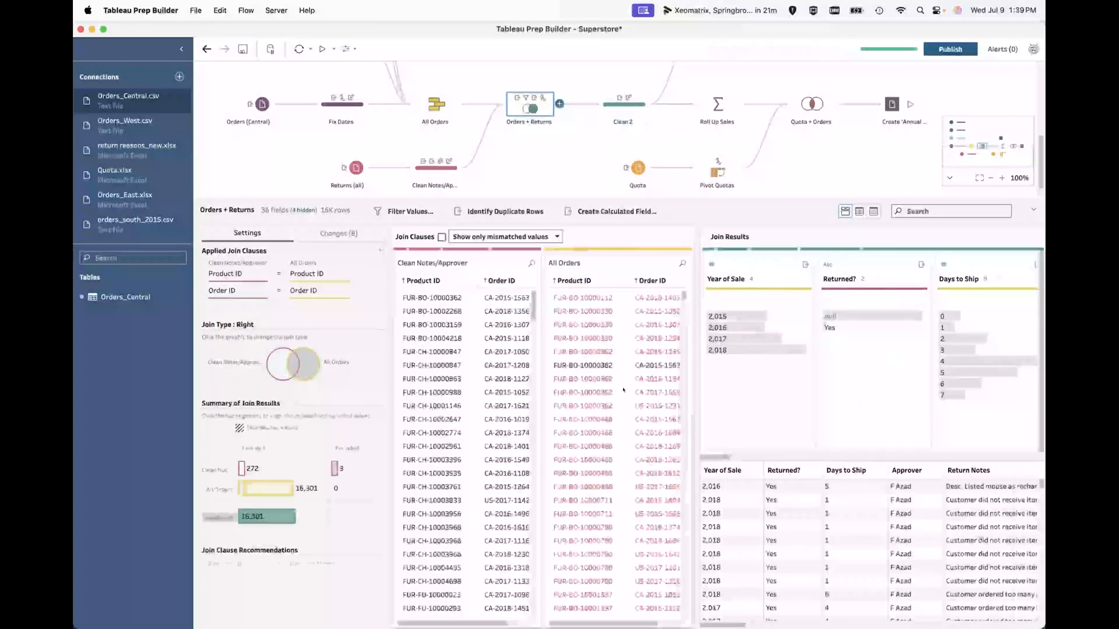
pyautogui.hscroll(10, 902, 381)
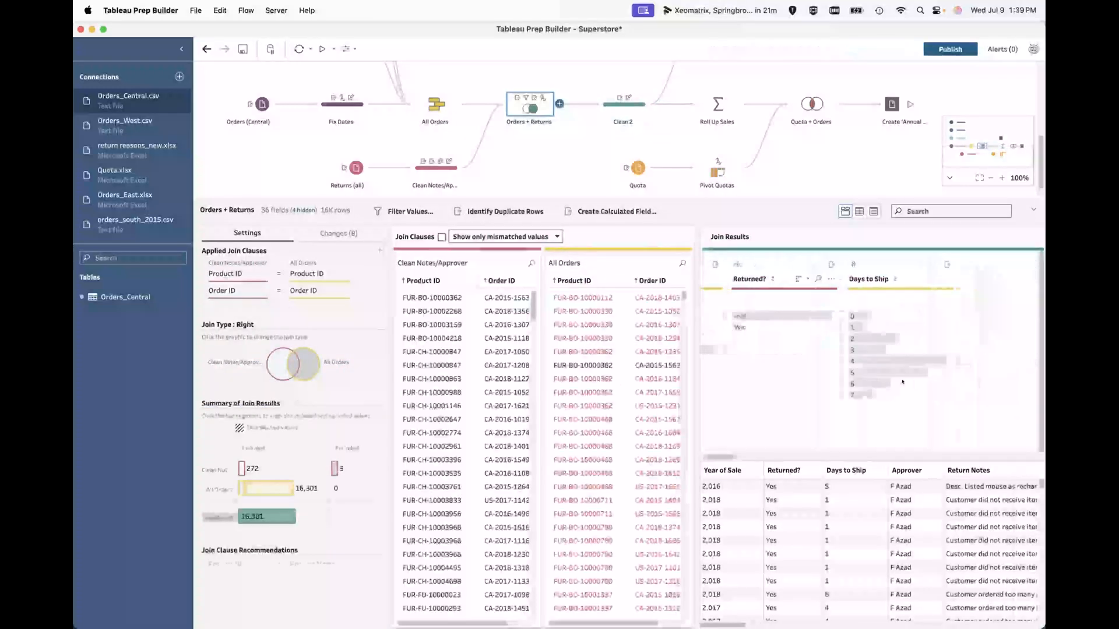
pyautogui.click(941, 205)
pyautogui.write('ord')
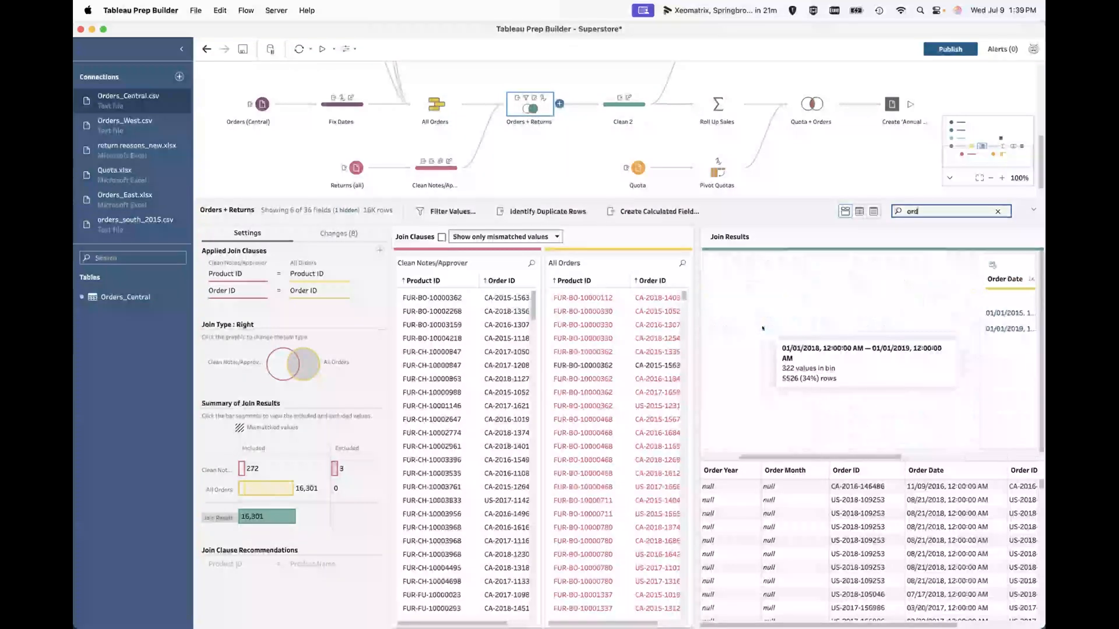
pyautogui.hscroll(-10, 769, 326)
pyautogui.hscroll(10, 762, 328)
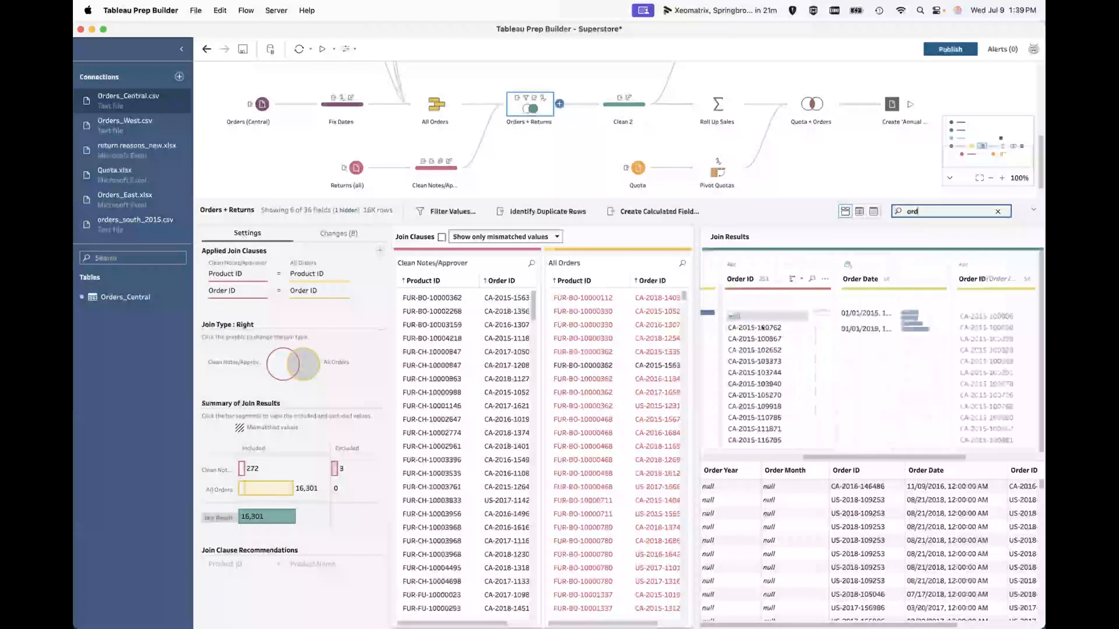
pyautogui.click(768, 258)
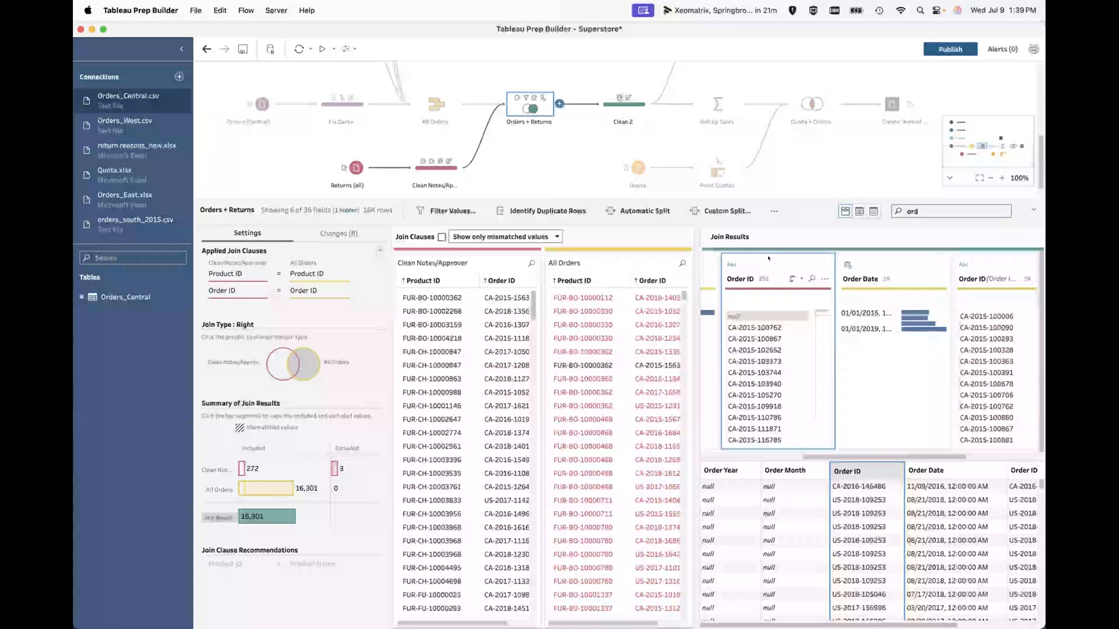
# Review the Orders + Returns join's changes and settings, and recheck the changes and fields in Clean 2.
pyautogui.click(337, 233)
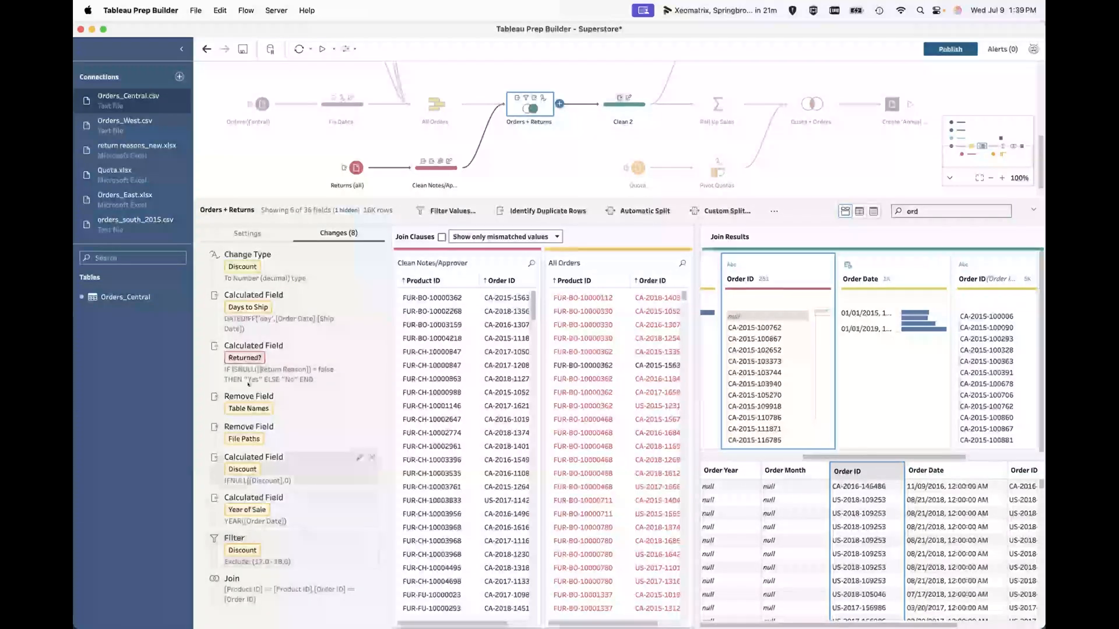
pyautogui.click(247, 233)
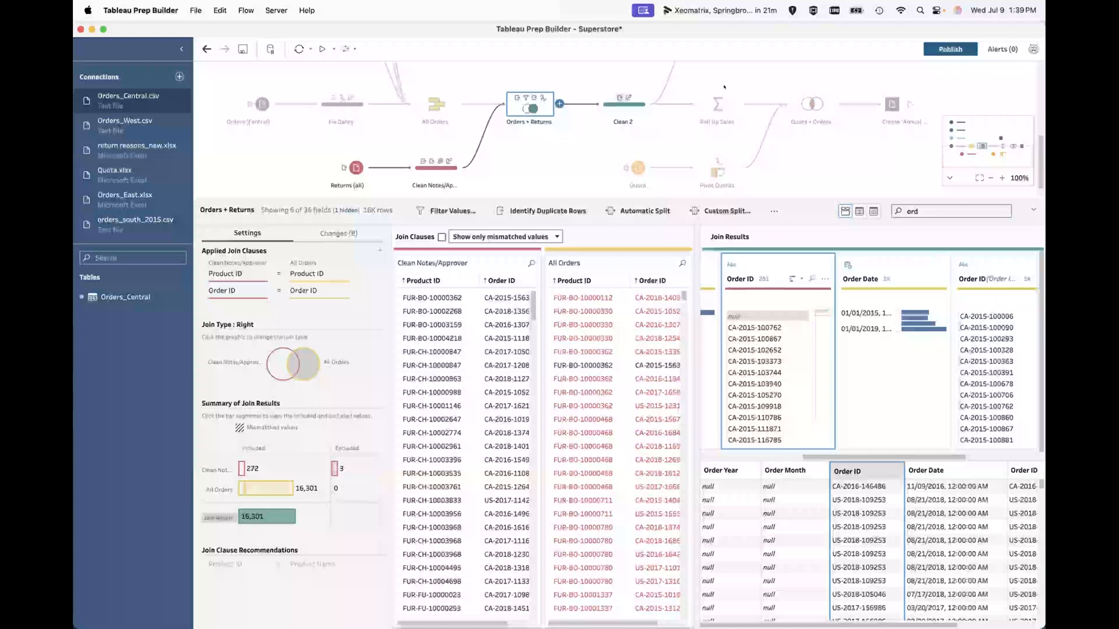
pyautogui.click(623, 104)
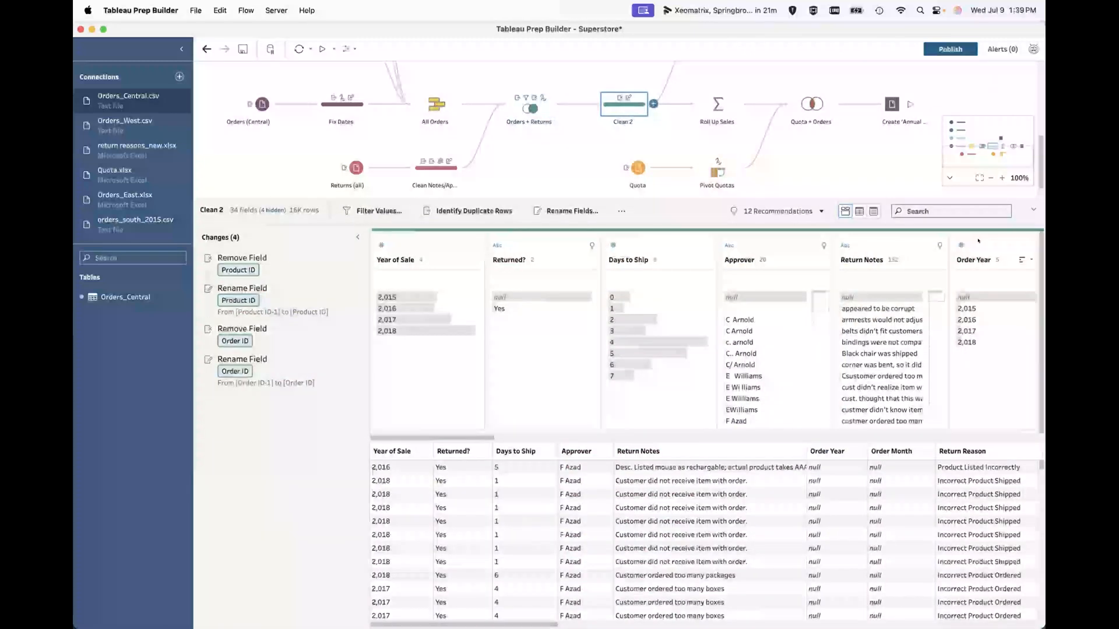
pyautogui.hscroll(5, 978, 240)
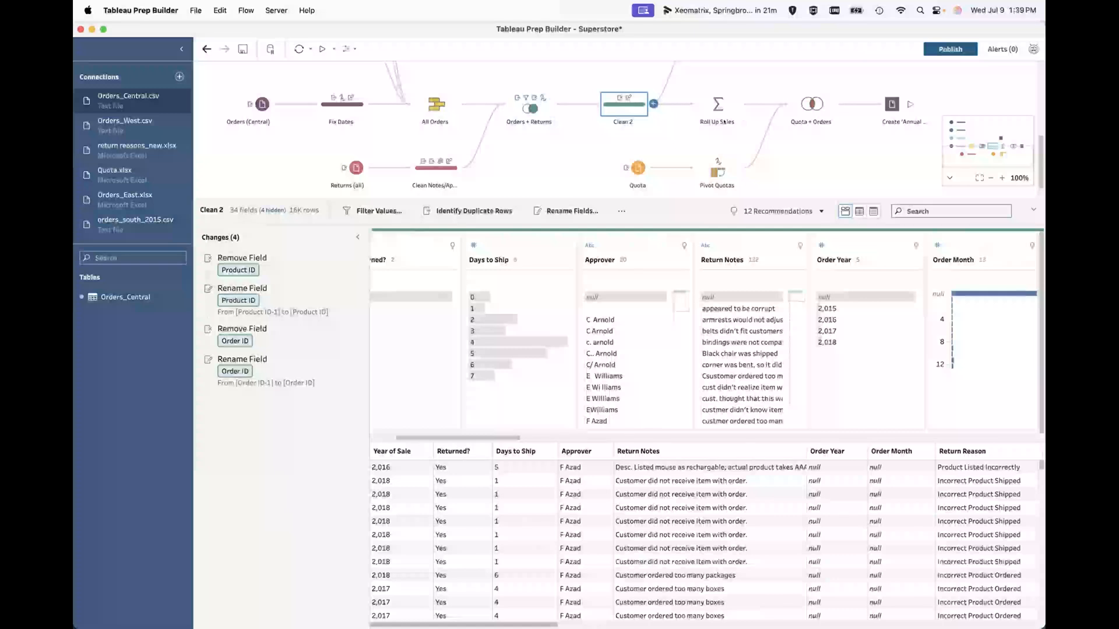
# Open the Pivot Quotas step, review its pivoted Year and Quota fields, and view the step types that can be added after it.
pyautogui.click(709, 175)
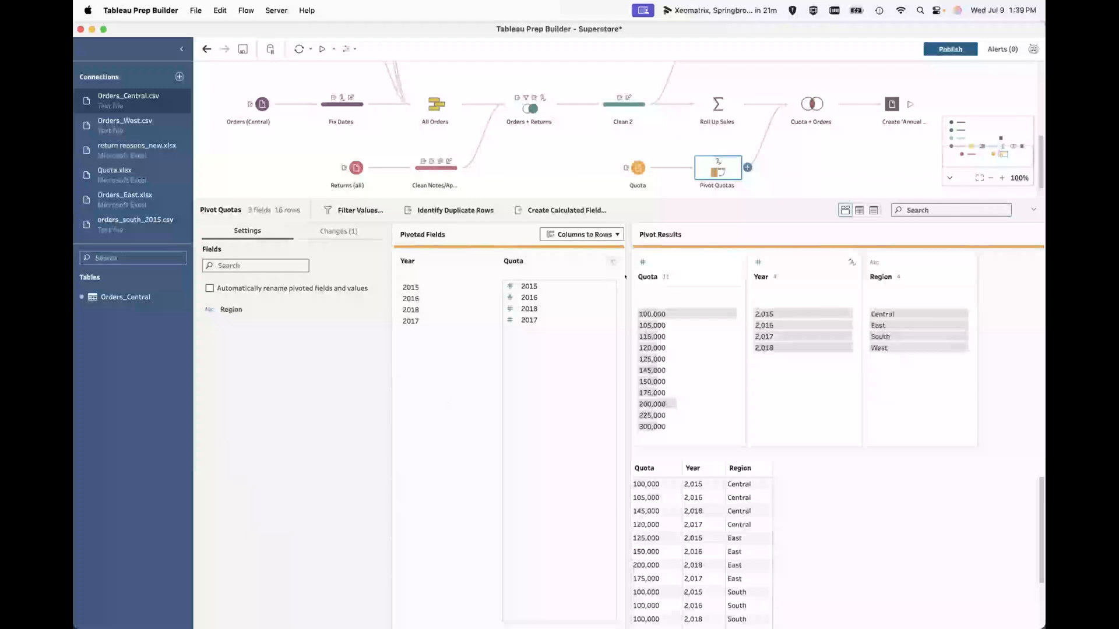
pyautogui.scroll(-1, 803, 160)
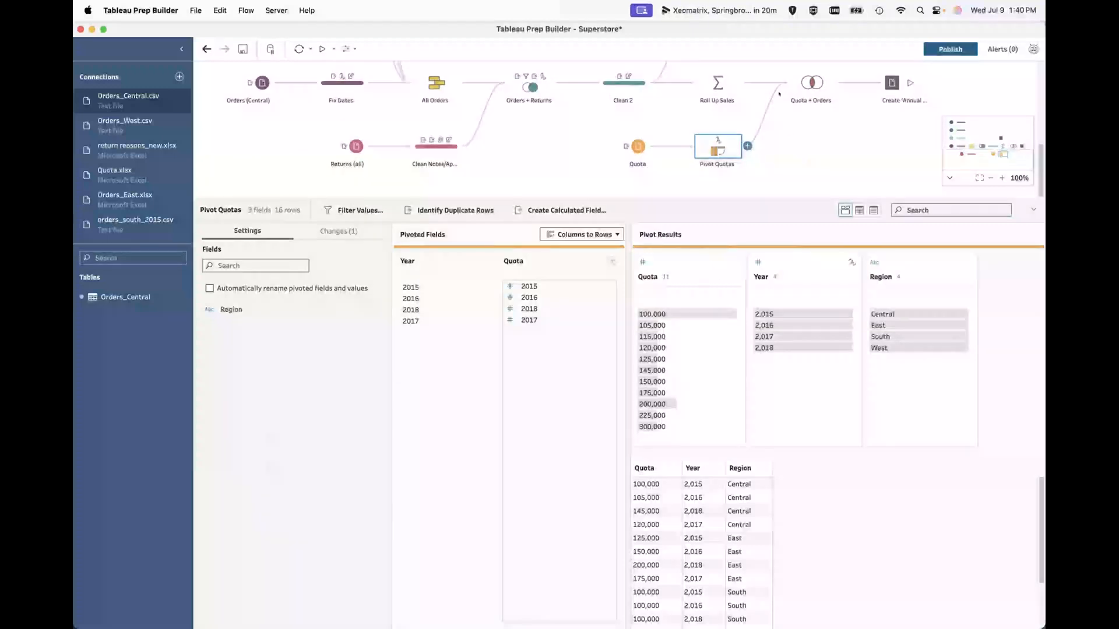
pyautogui.scroll(1, 672, 167)
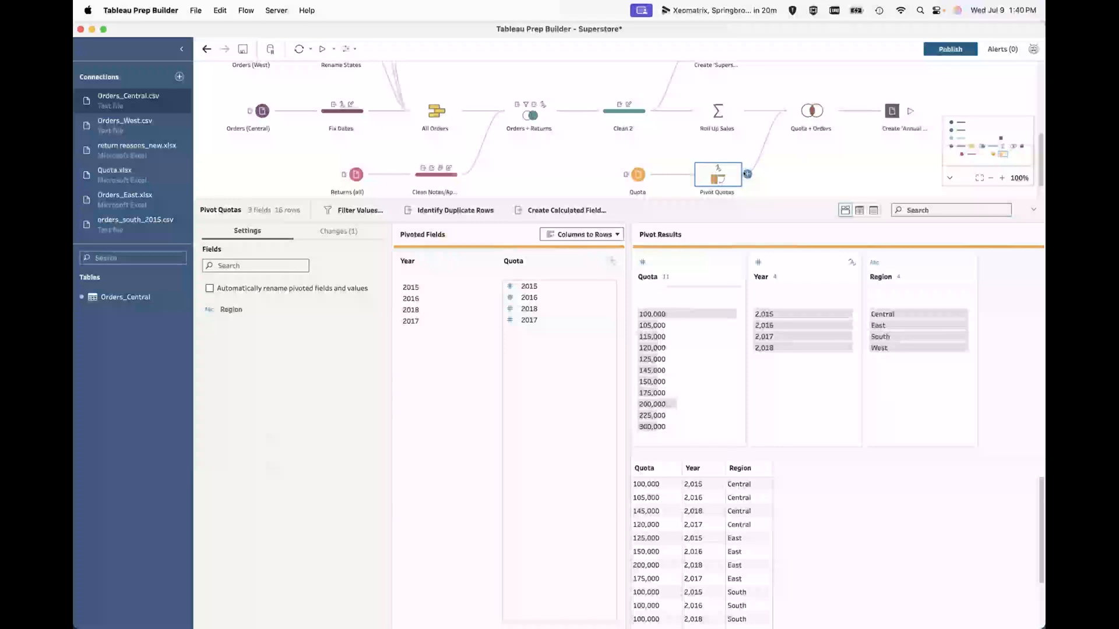
pyautogui.click(748, 174)
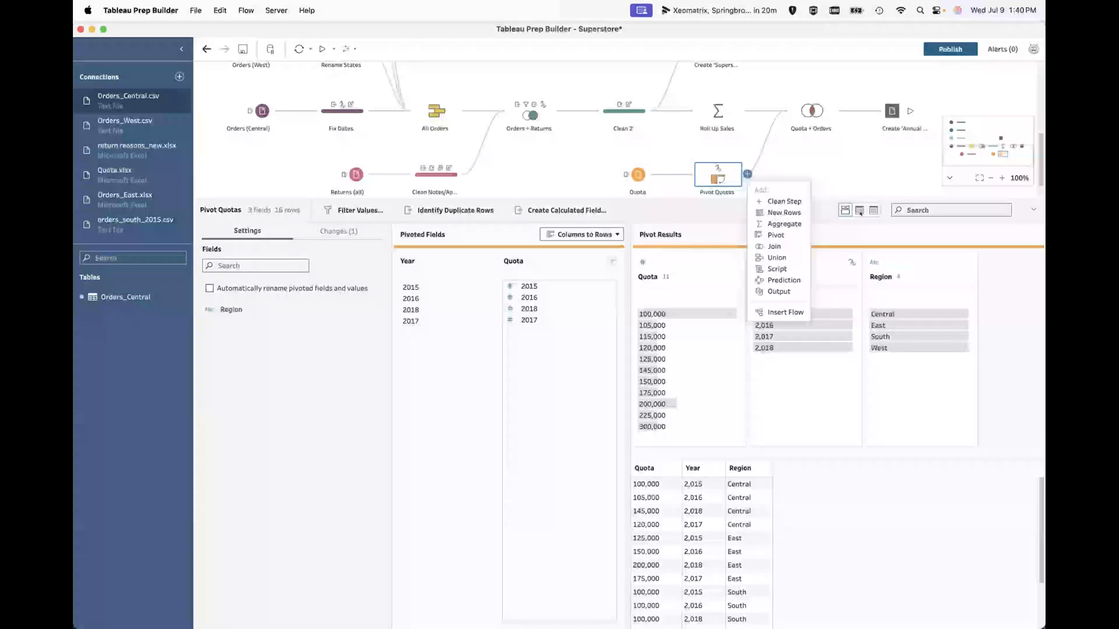
# Check the pivot direction options available for the pivoted fields in Pivot Quotas, keeping Columns to Rows.
pyautogui.click(434, 400)
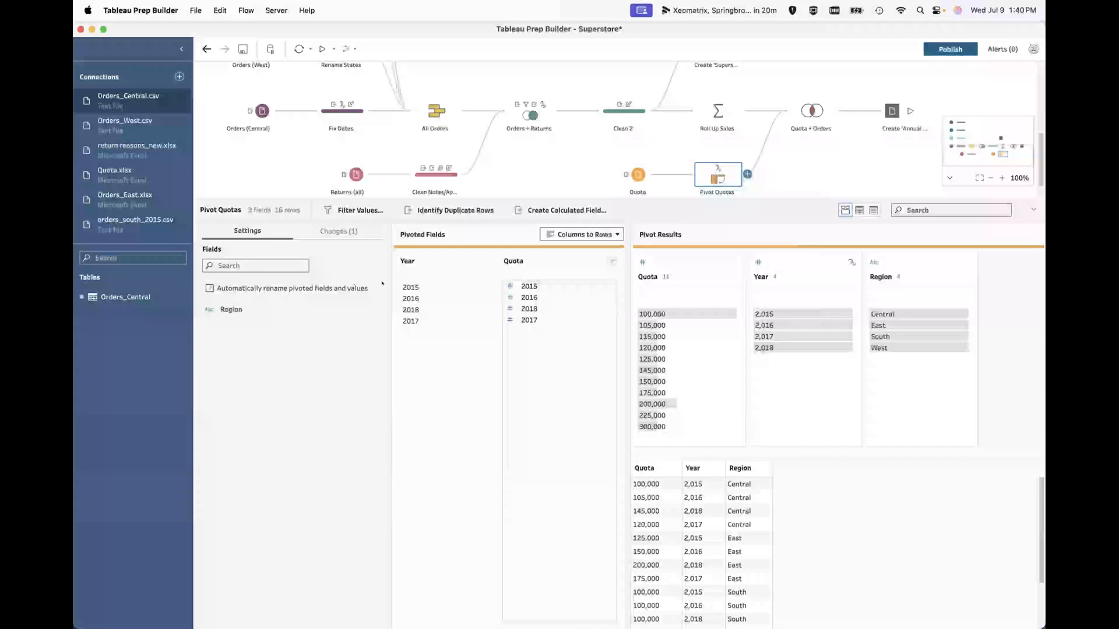
pyautogui.moveTo(429, 287); pyautogui.dragTo(444, 304)
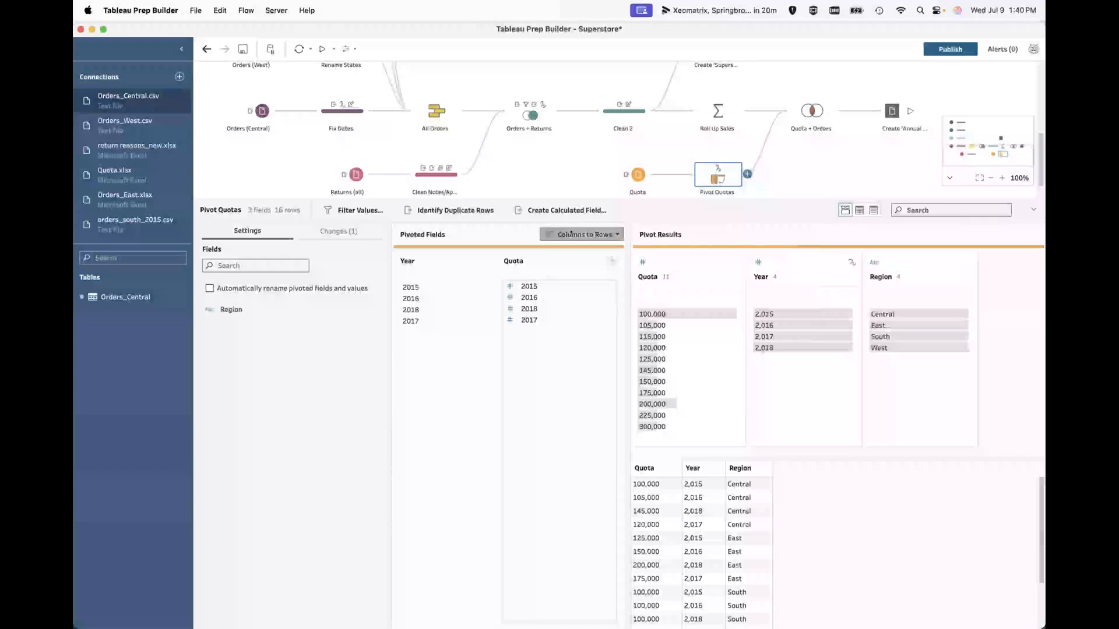
pyautogui.click(609, 233)
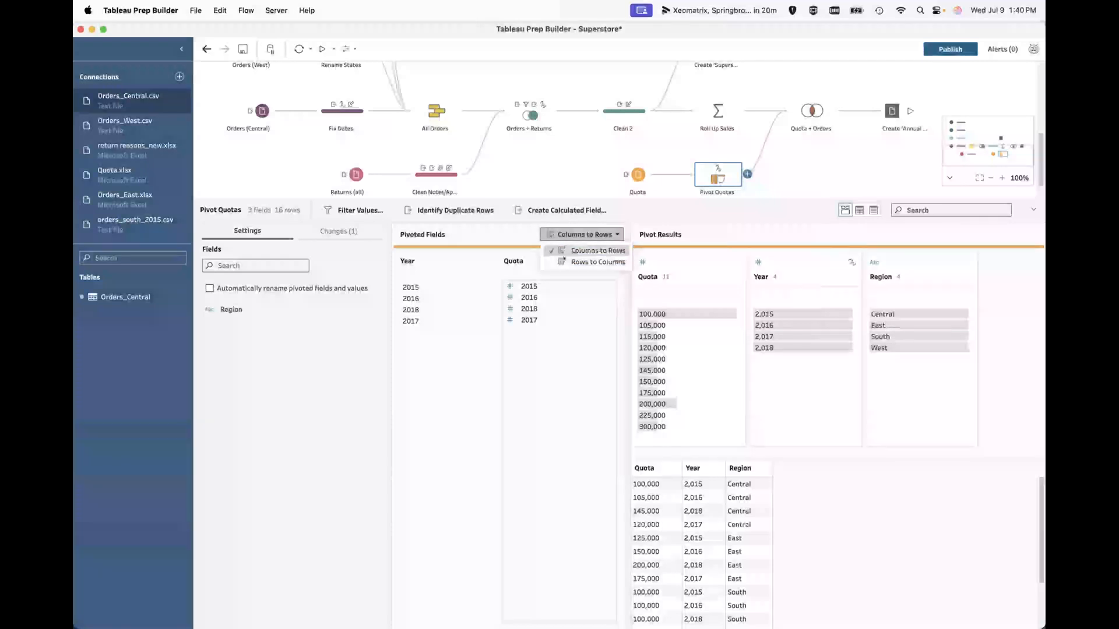
pyautogui.click(465, 238)
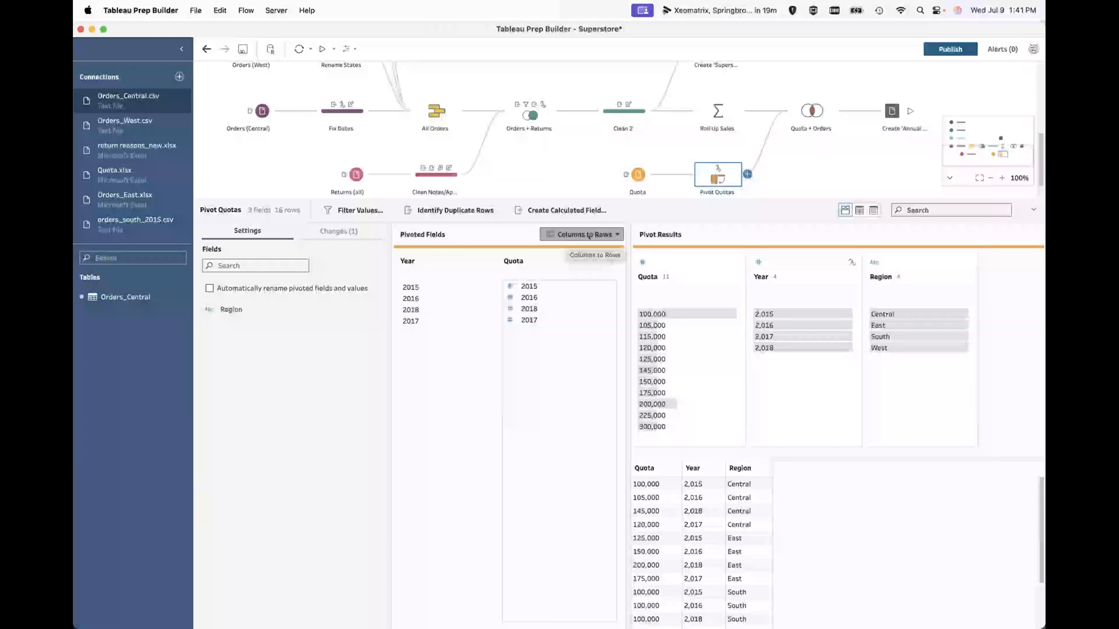
# Review the Quota + Orders join's clauses and results, and open the Annual Regional Performance output it feeds.
pyautogui.click(798, 113)
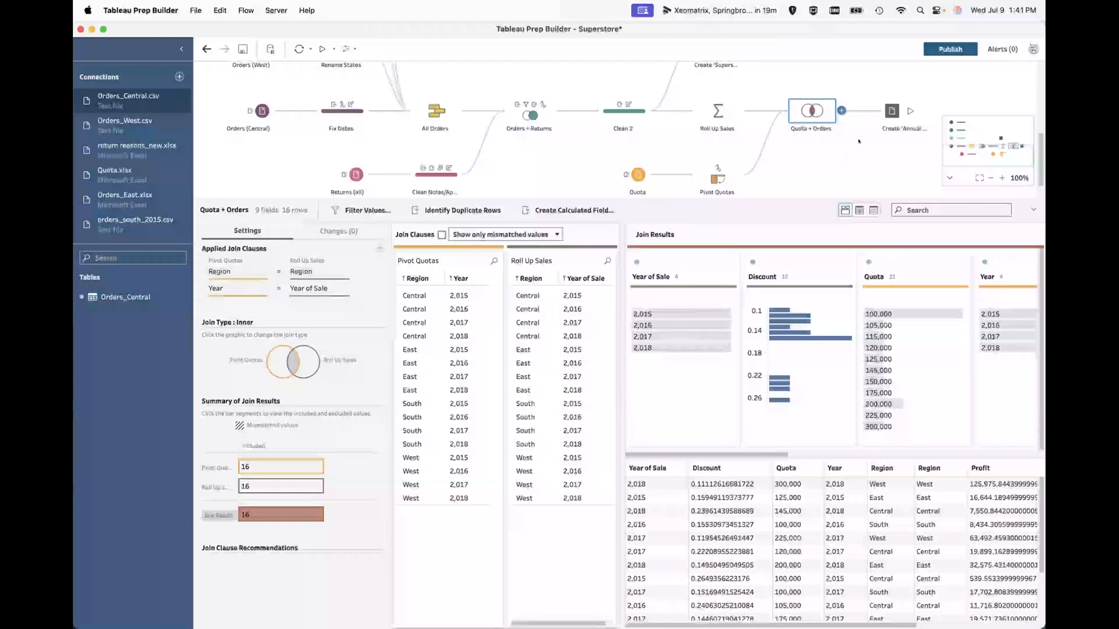
pyautogui.scroll(2, 877, 140)
pyautogui.click(887, 138)
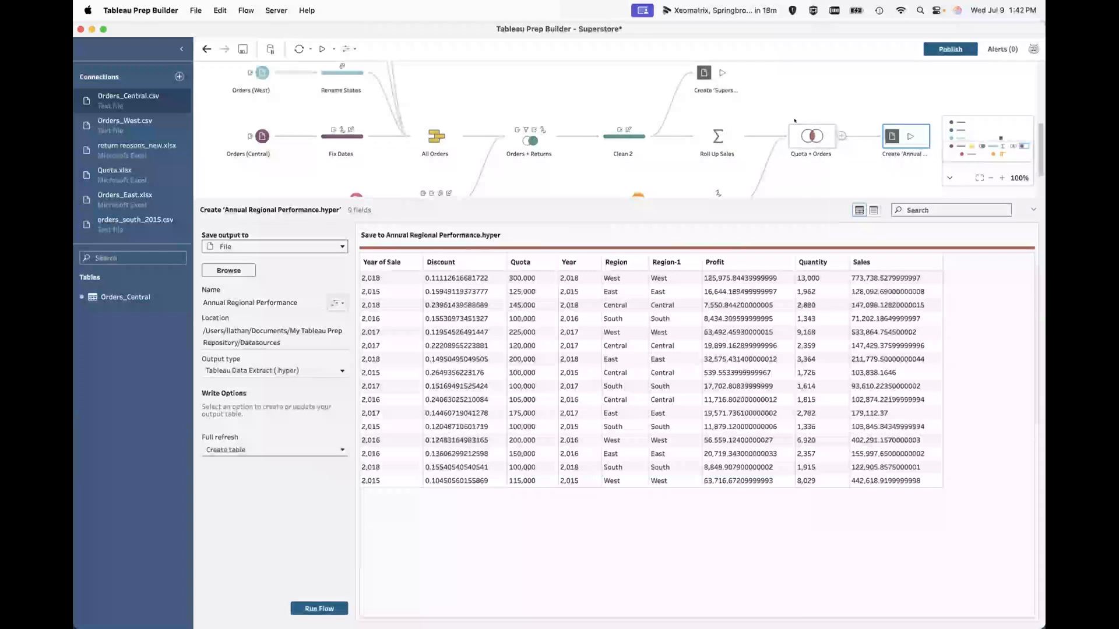
# Insert a Clean step between Quota + Orders and the annual output, and collapse its list of changes.
pyautogui.click(852, 135)
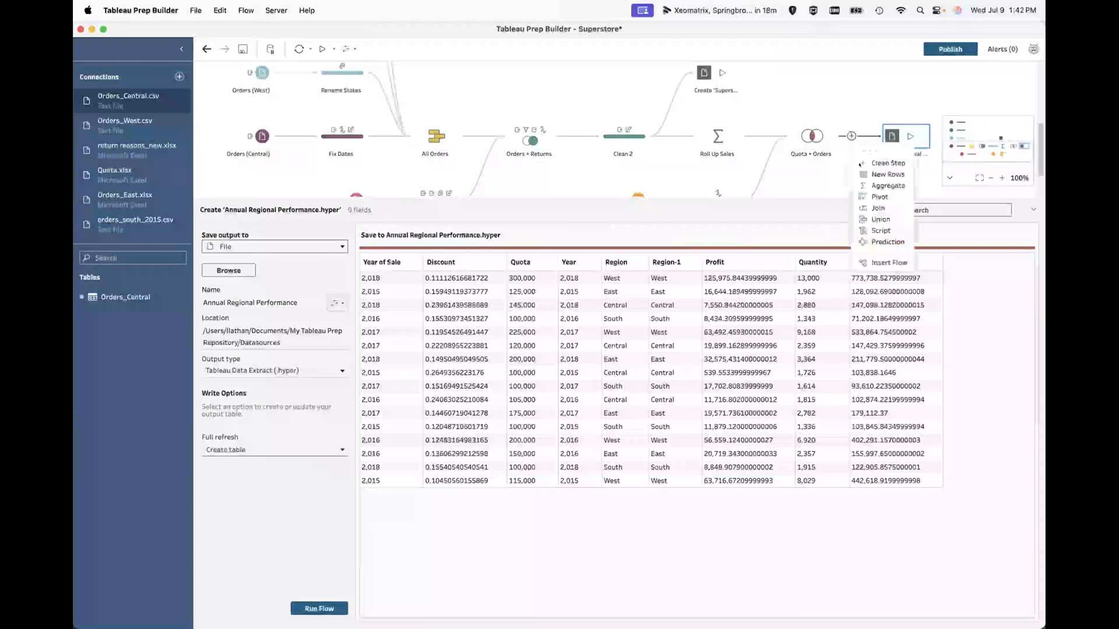
pyautogui.click(868, 165)
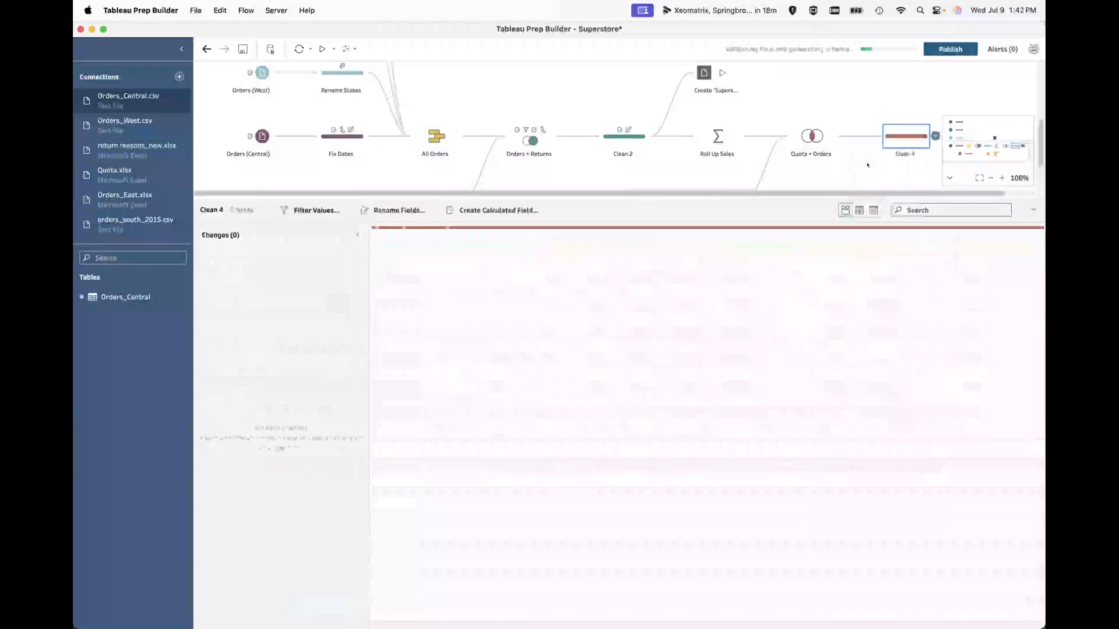
pyautogui.click(355, 233)
pyautogui.hscroll(5, 813, 398)
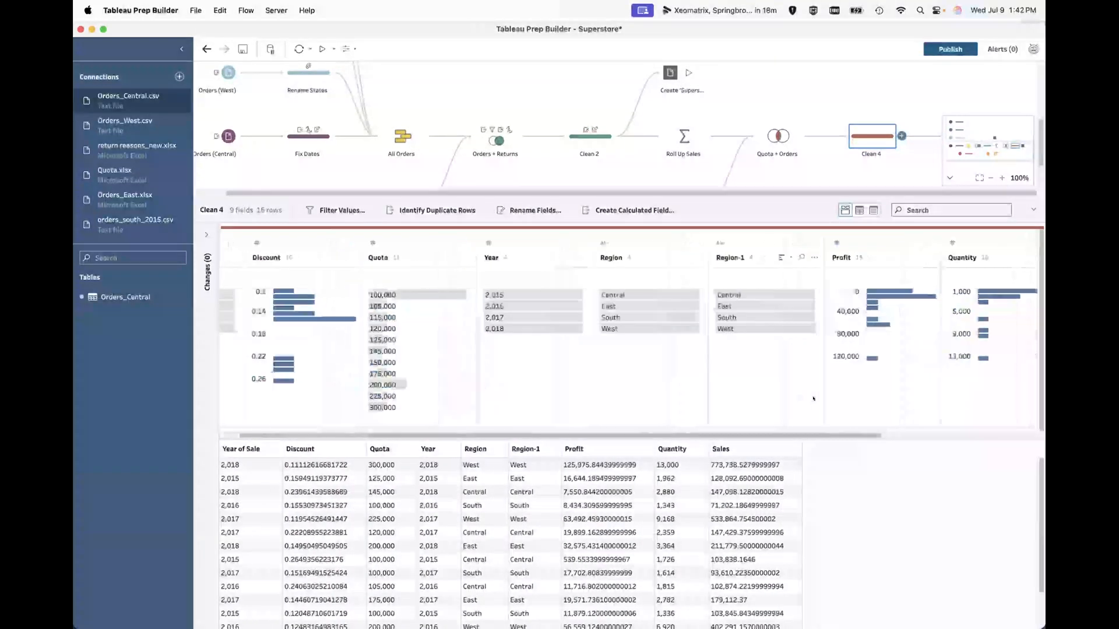
pyautogui.scroll(-3, 787, 154)
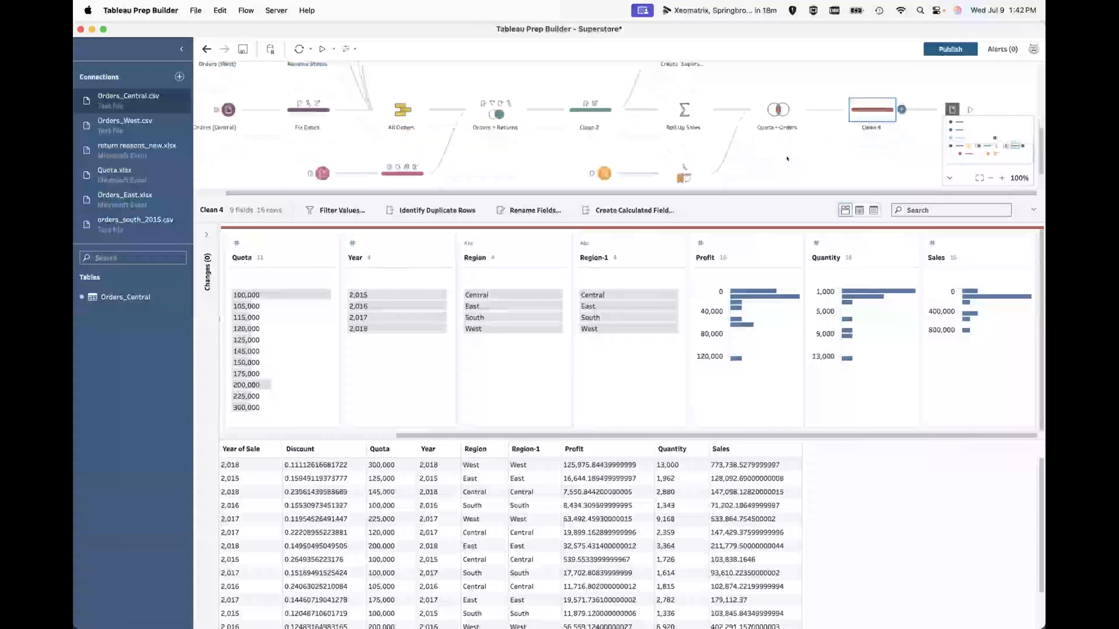
# Remove the duplicate Region-1 field in the Clean 4 step.
pyautogui.scroll(3, 787, 159)
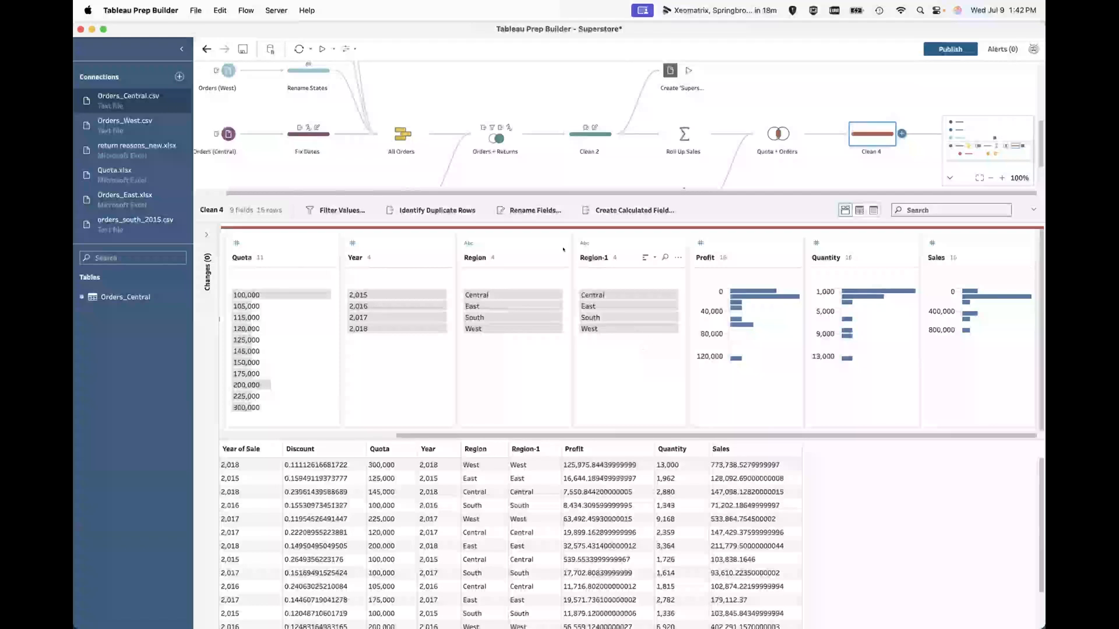
pyautogui.hscroll(-5, 513, 315)
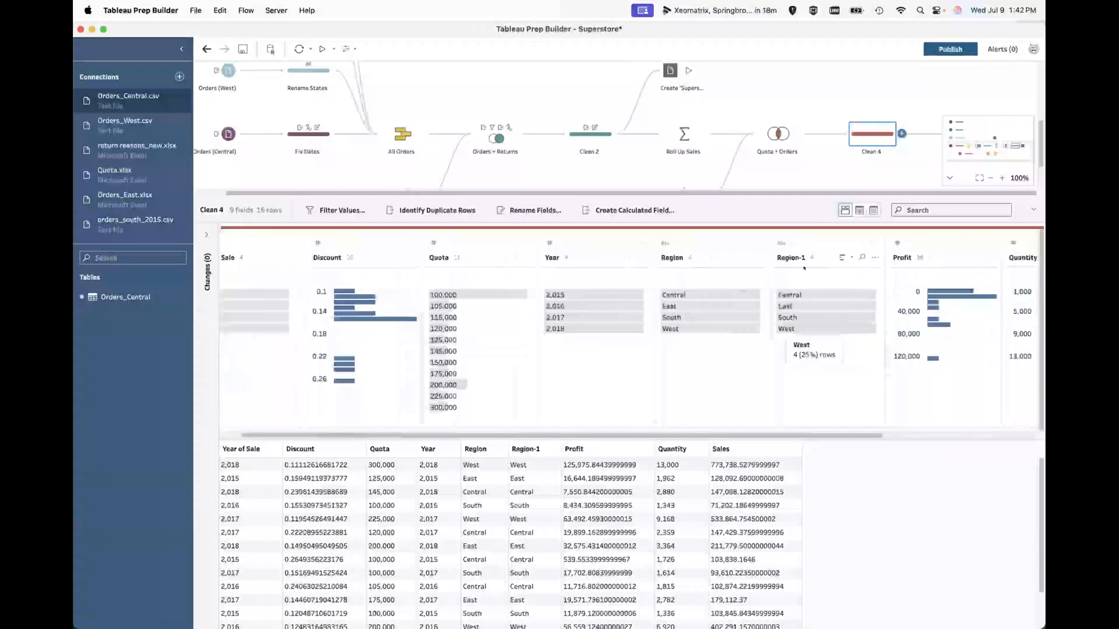
pyautogui.hscroll(5, 785, 356)
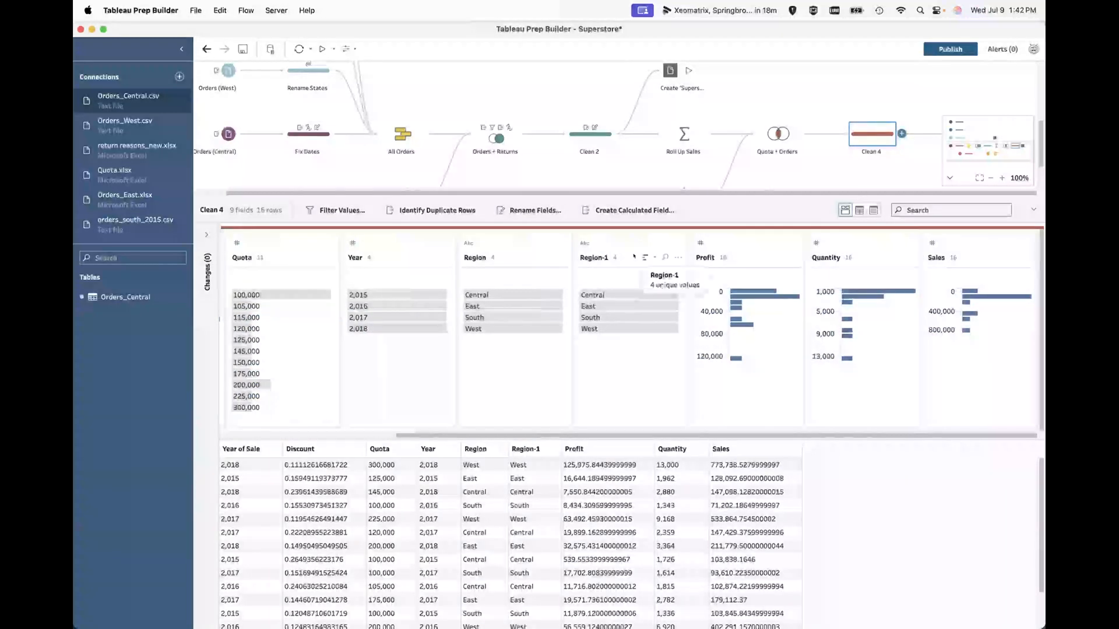
pyautogui.rightClick(624, 238)
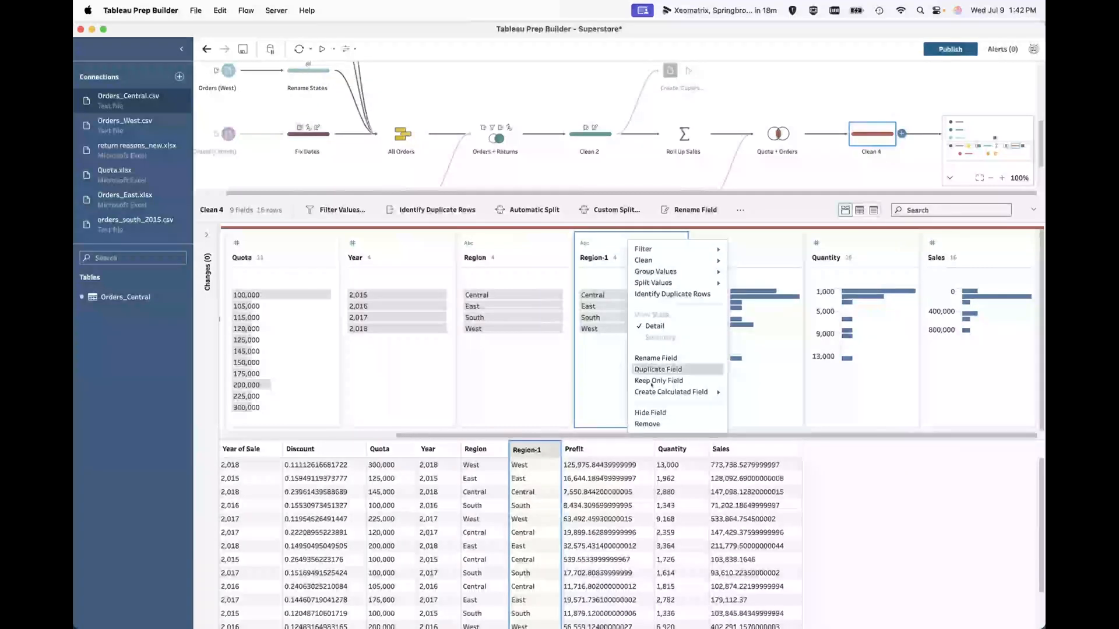
pyautogui.click(653, 420)
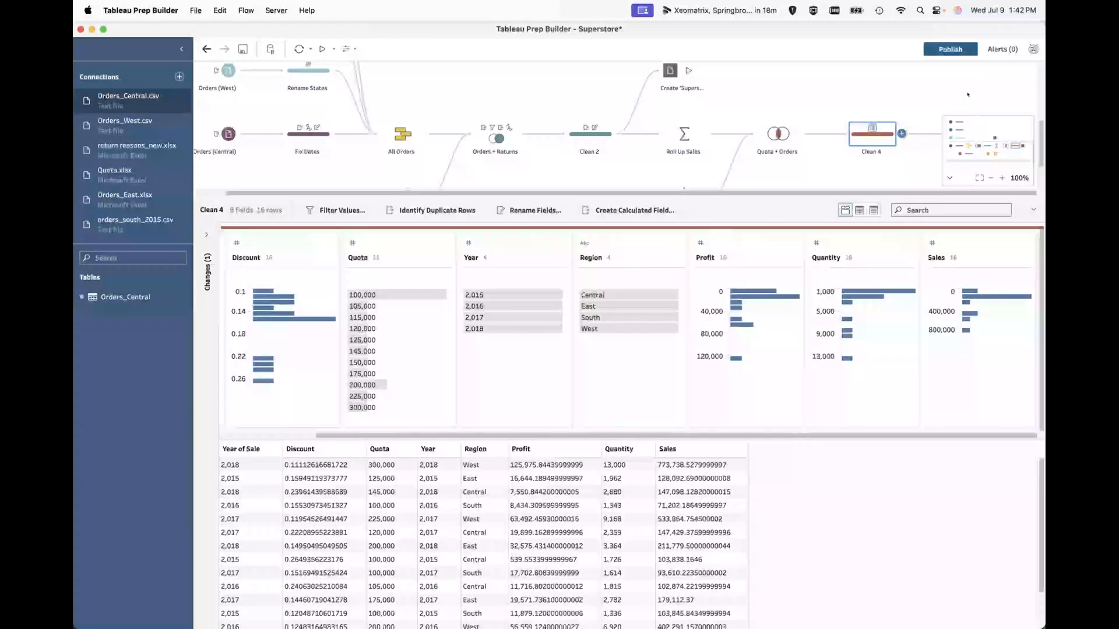
# Review the fields in the Annual Regional Performance output and close its details to view the whole flow.
pyautogui.scroll(-3, 897, 157)
pyautogui.click(953, 78)
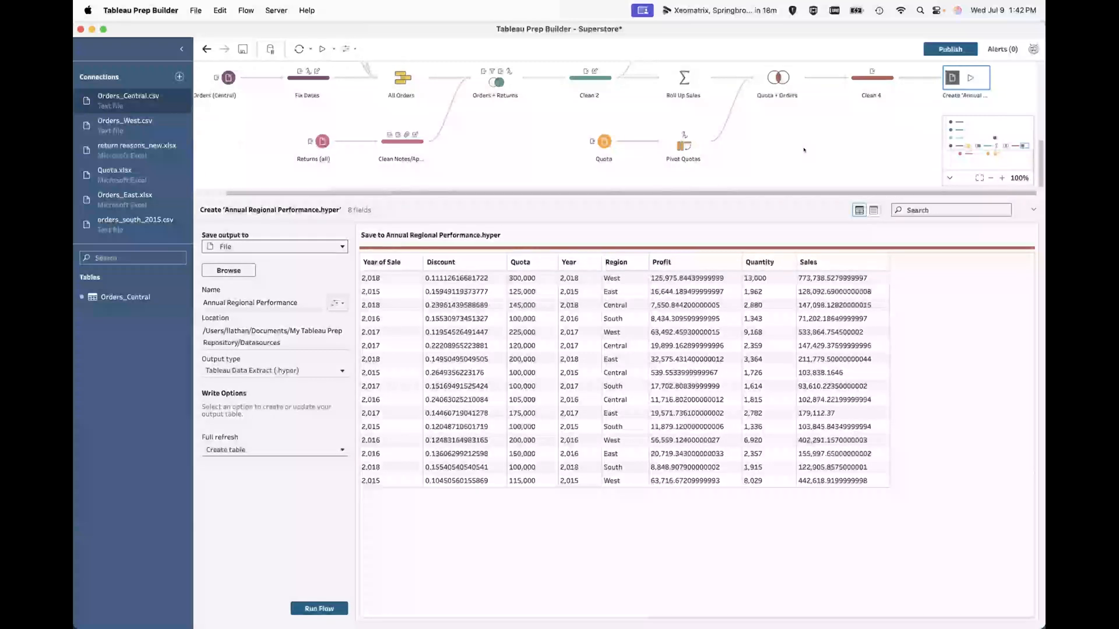
pyautogui.click(767, 150)
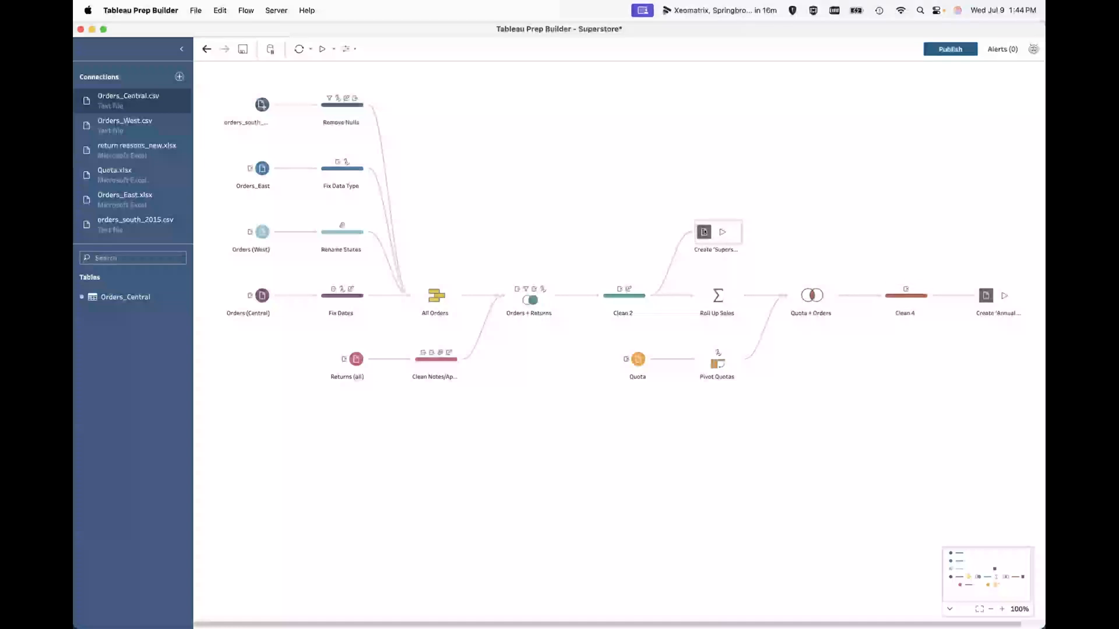
# Open the Superstore Sales output, review the destinations it can be saved to, and close its details.
pyautogui.click(704, 232)
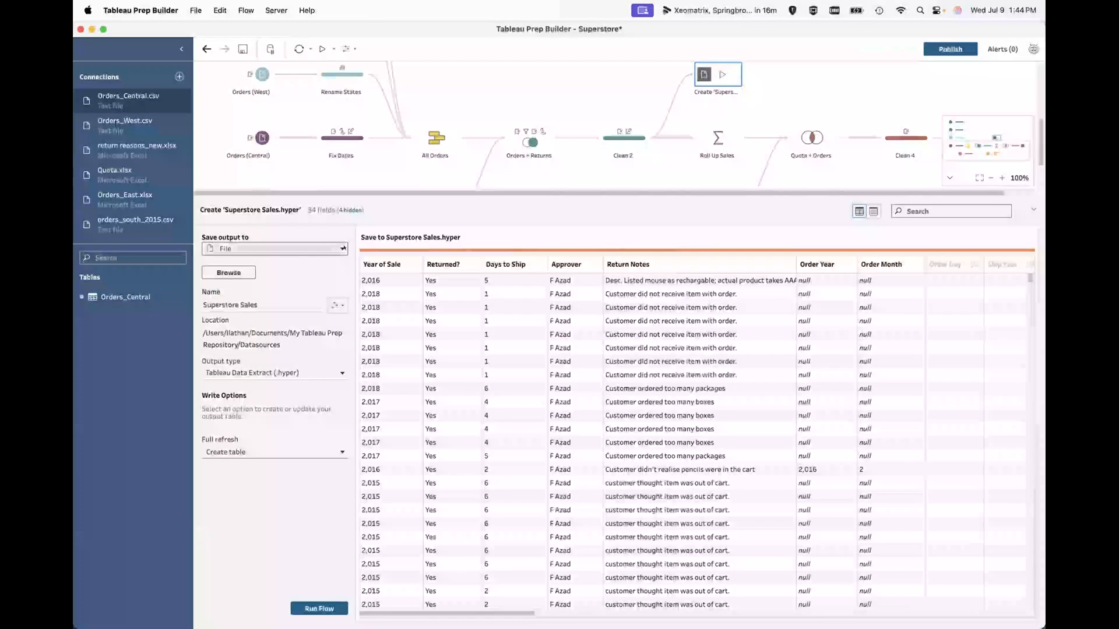
pyautogui.click(342, 249)
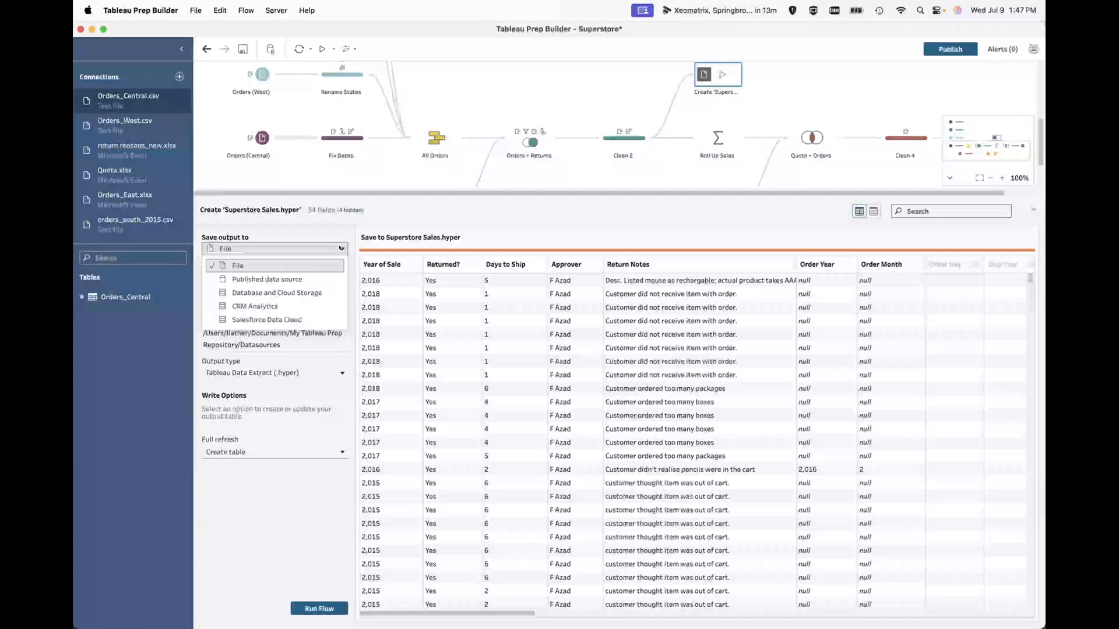
pyautogui.click(310, 230)
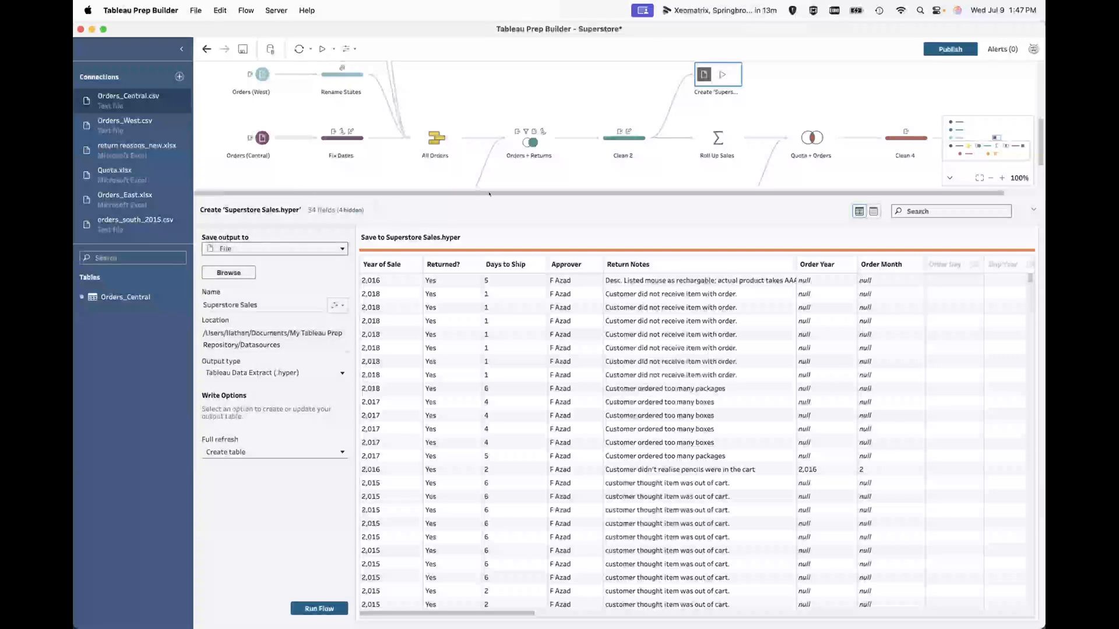
pyautogui.click(821, 93)
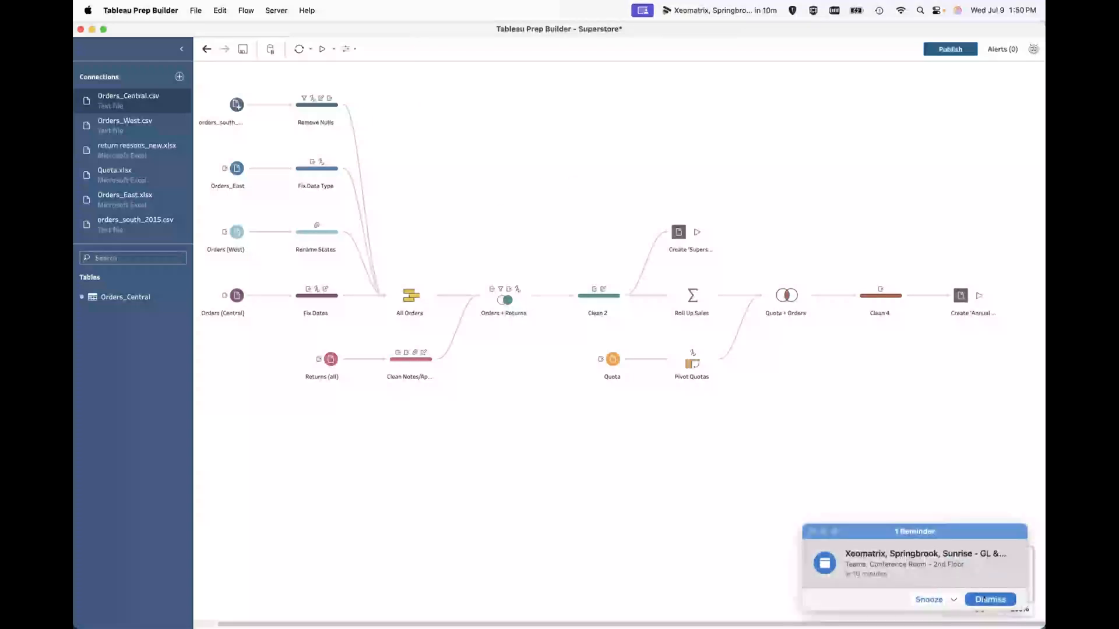
# Dismiss the meeting reminder, move the Superstore window down, and bring the Flow1 window to the front.
pyautogui.click(985, 599)
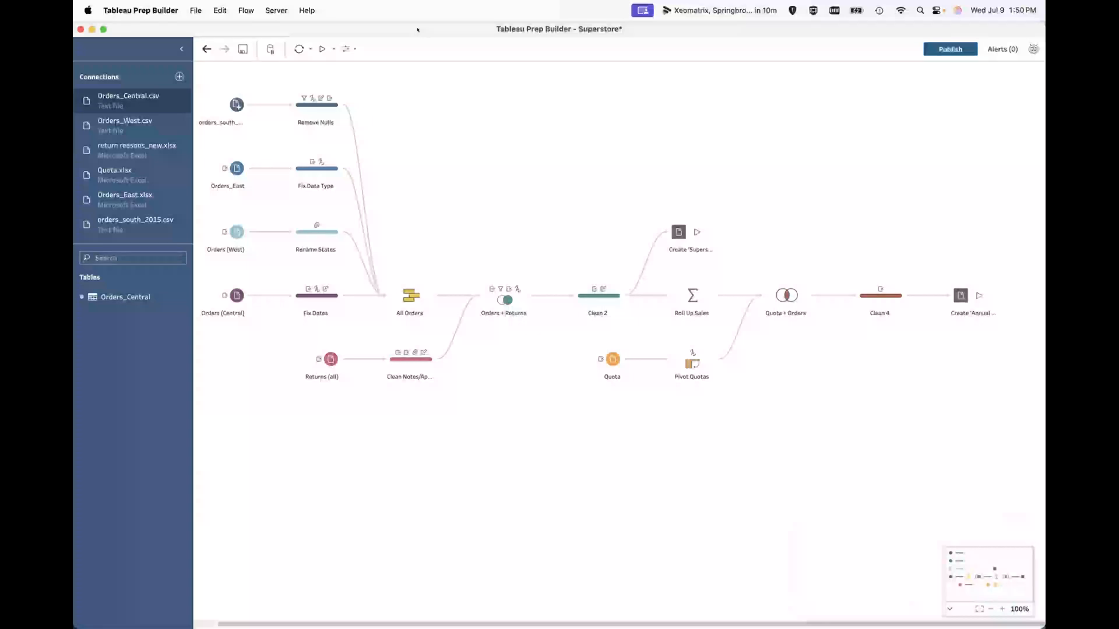
pyautogui.moveTo(417, 30); pyautogui.dragTo(417, 74)
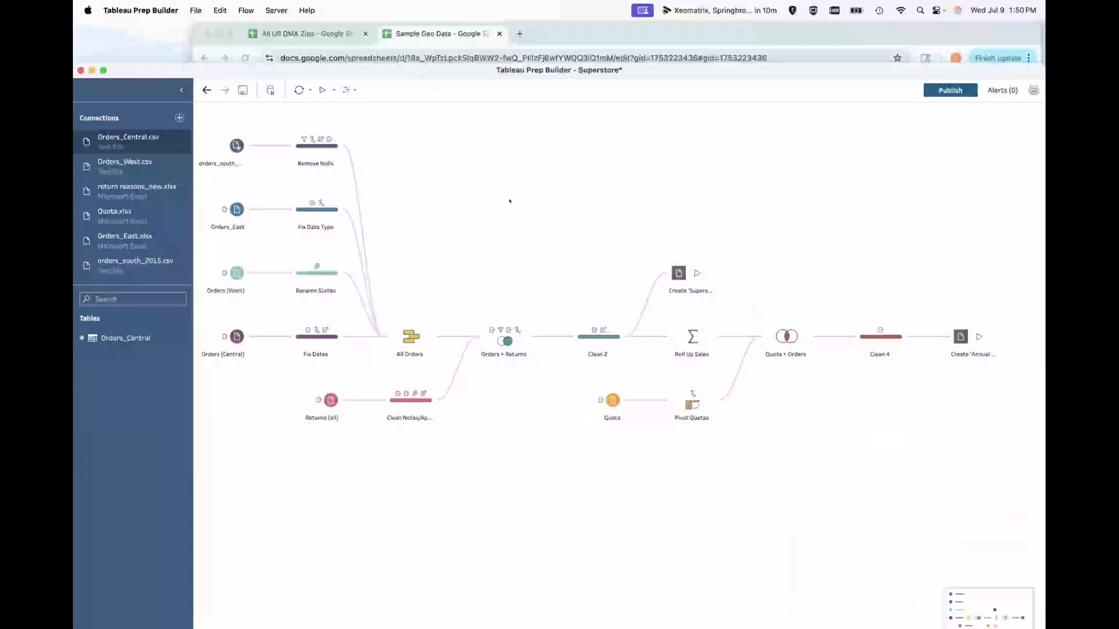
pyautogui.hotkey('ctrl', 'Up')
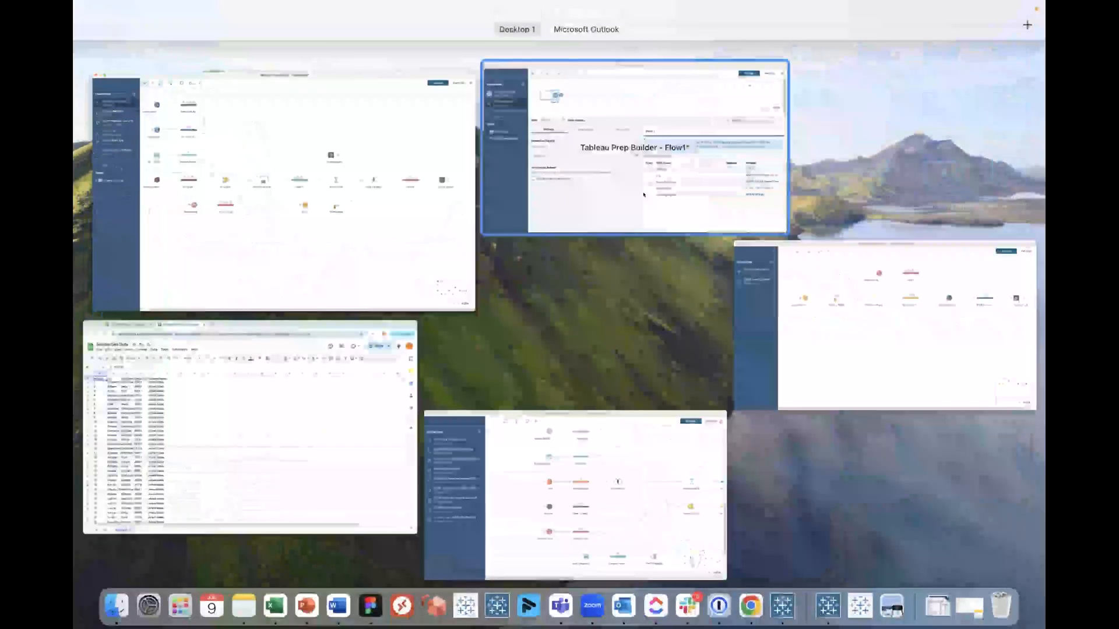
pyautogui.click(635, 175)
pyautogui.moveTo(308, 46); pyautogui.dragTo(218, 111)
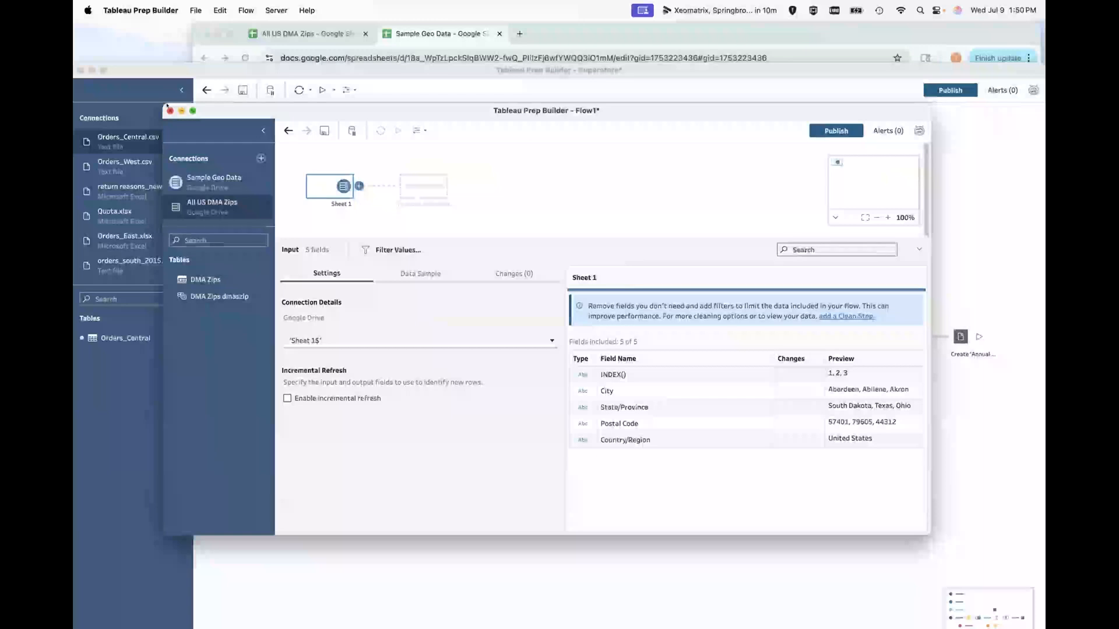
# Return to the Flow1 window, keeping it open, and enlarge it to fill the screen.
pyautogui.click(170, 111)
pyautogui.click(452, 354)
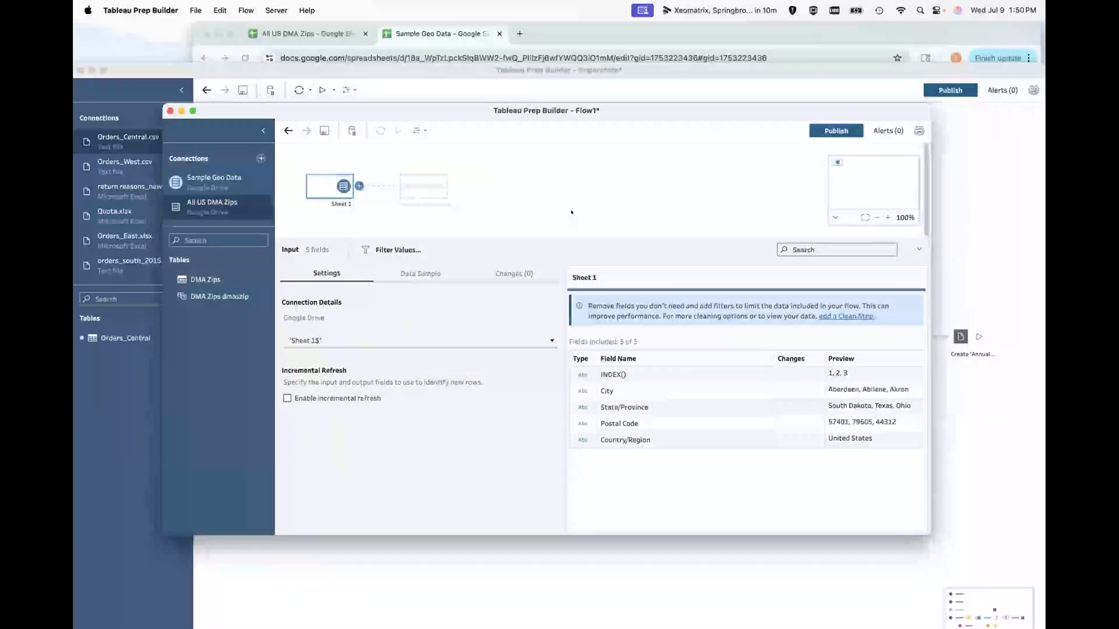
pyautogui.hotkey('ctrl', 'Up')
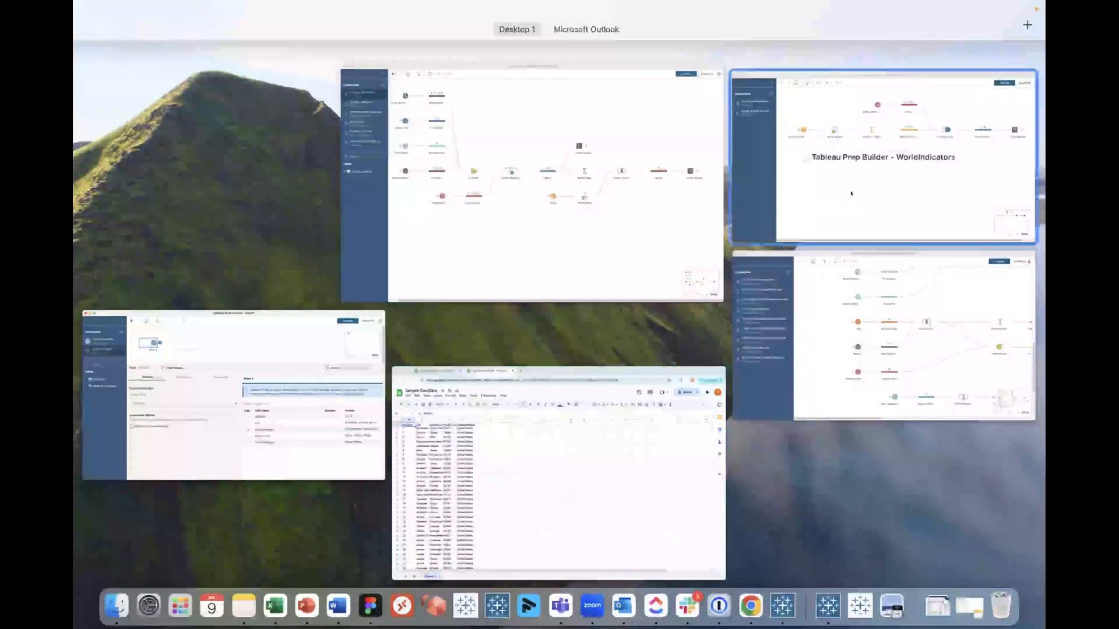
pyautogui.click(266, 410)
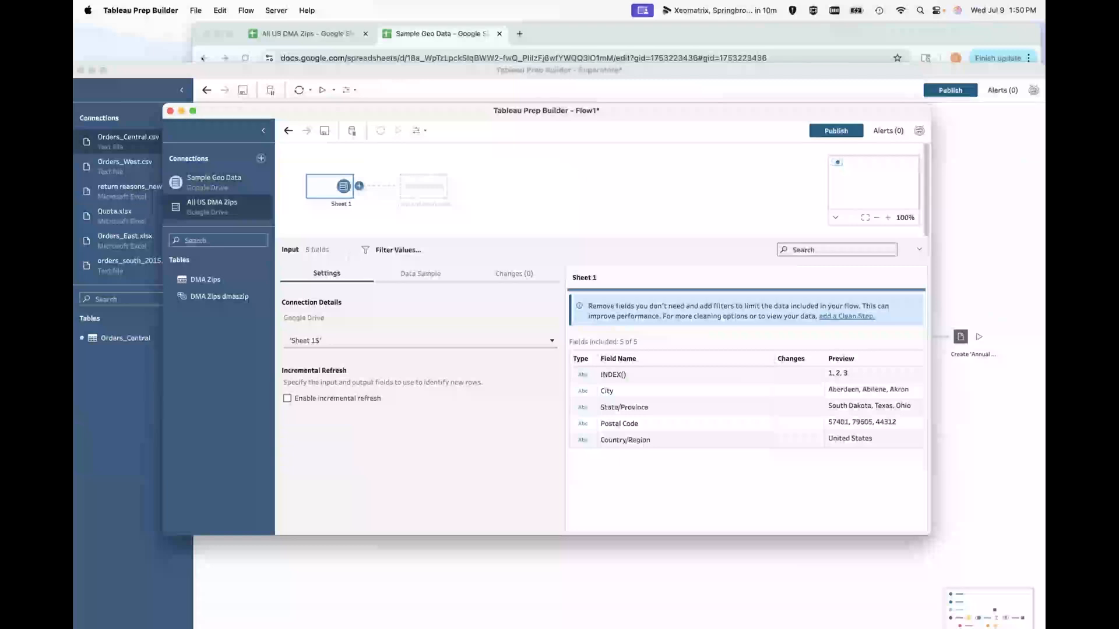
pyautogui.moveTo(250, 111); pyautogui.dragTo(167, 34)
pyautogui.moveTo(843, 447); pyautogui.dragTo(1041, 623)
# Search the available data connectors for "goo" and close the connector list.
pyautogui.click(178, 82)
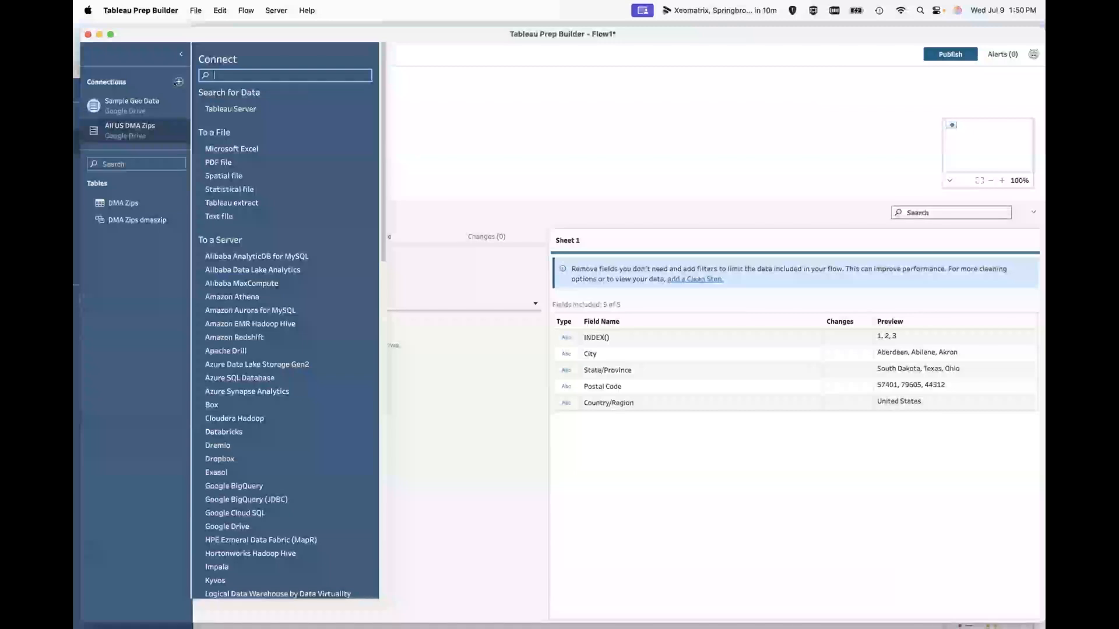
pyautogui.write('goo')
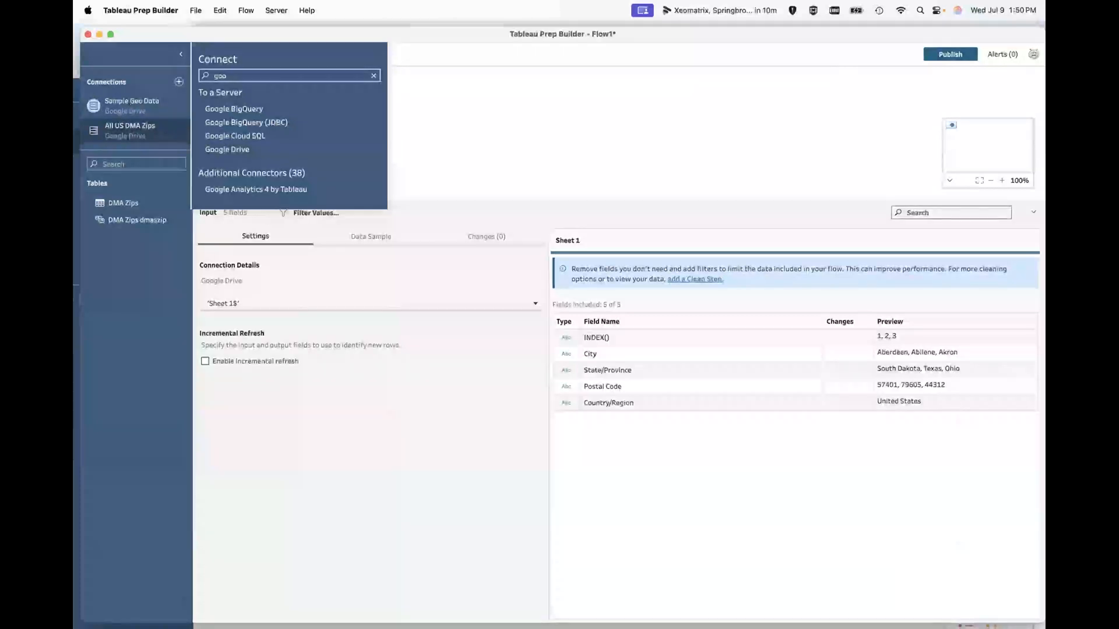
pyautogui.click(166, 107)
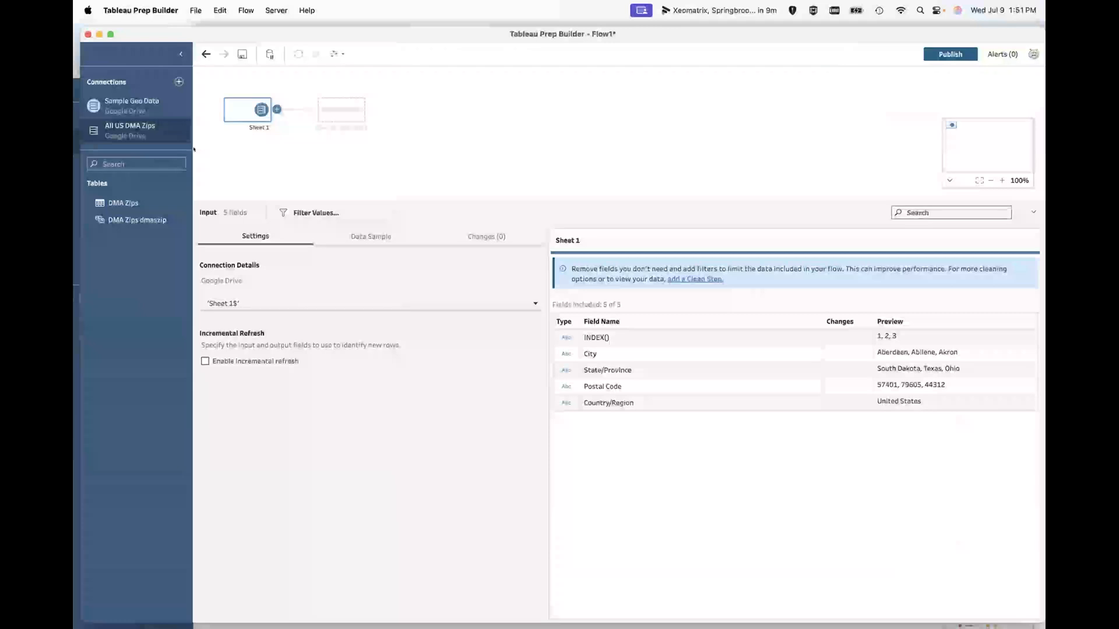
# Check the Sample Geo Data connection's table, and add the DMA Zips table from All US DMA Zips below Sheet 1.
pyautogui.click(140, 105)
pyautogui.moveTo(119, 202); pyautogui.dragTo(122, 176)
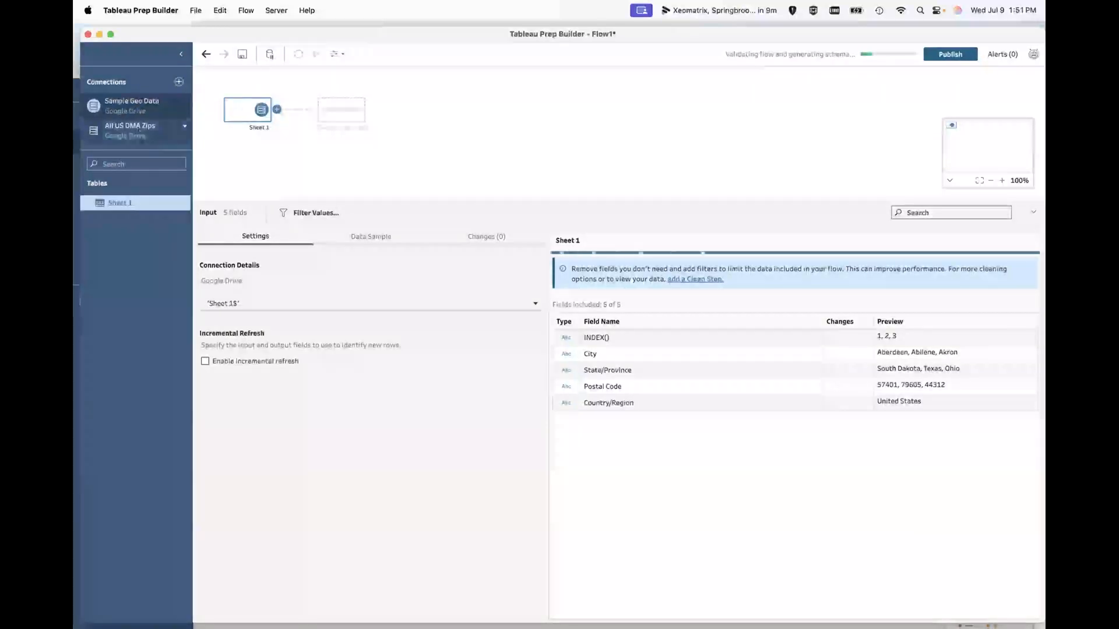
pyautogui.click(144, 130)
pyautogui.moveTo(123, 202); pyautogui.dragTo(253, 173)
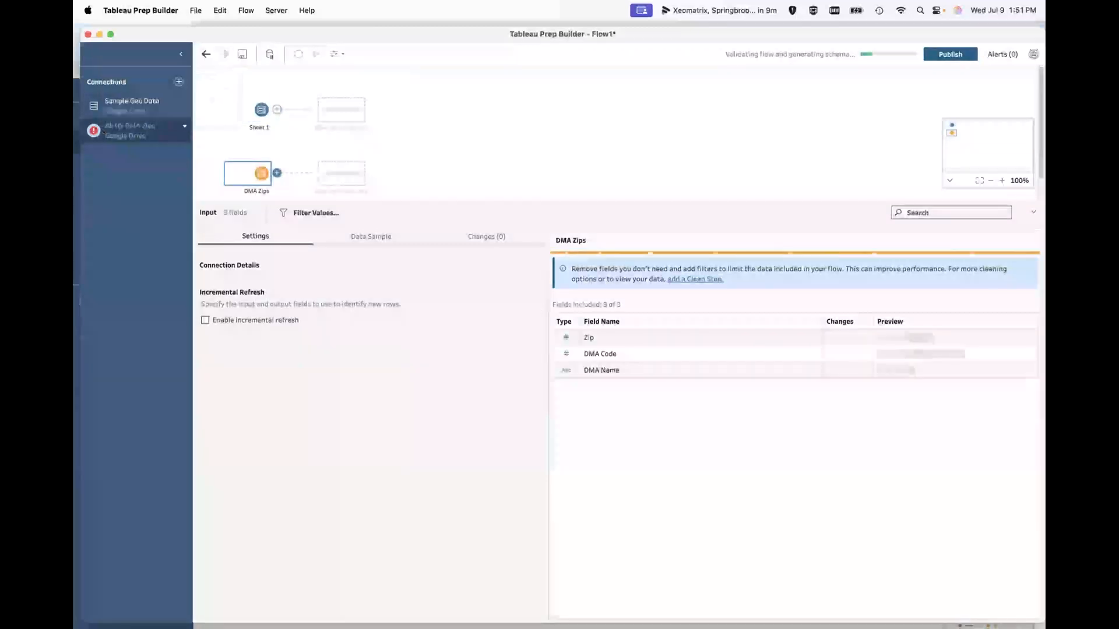
# Add a Clean step after the Sheet 1 input.
pyautogui.click(277, 109)
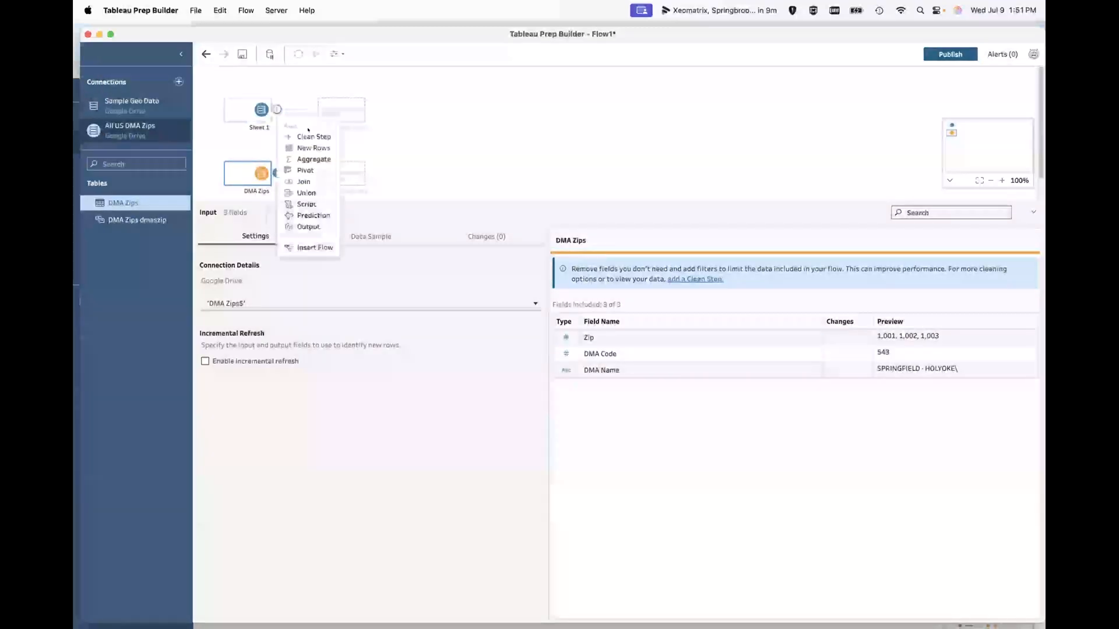
pyautogui.click(313, 136)
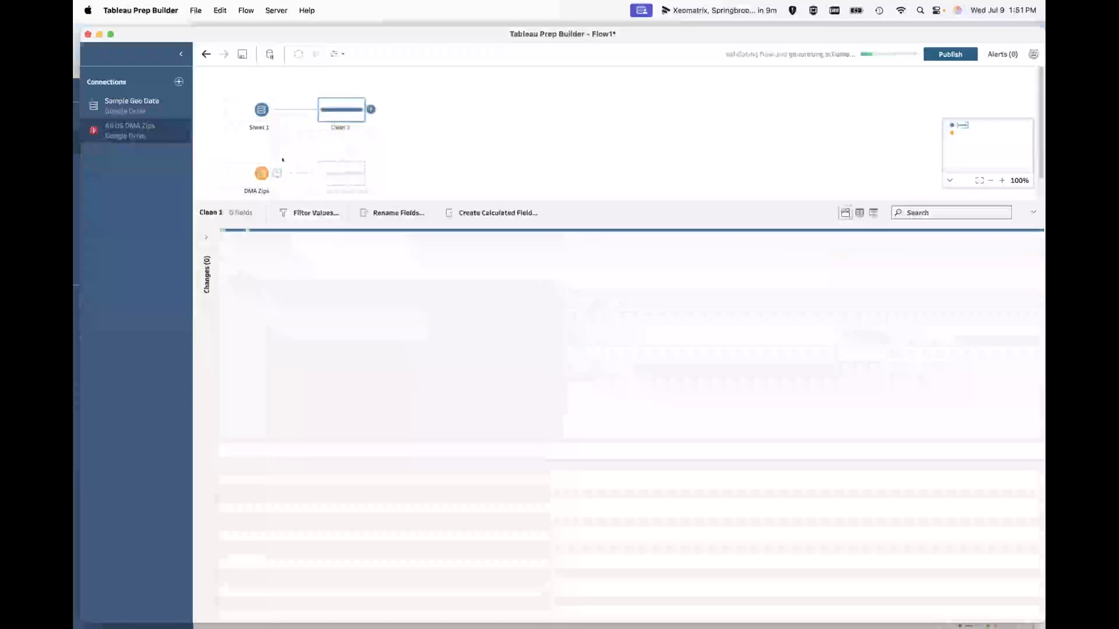
# Add a Clean step after the DMA Zips input and compare its fields with those of Clean 1.
pyautogui.click(277, 173)
pyautogui.click(314, 200)
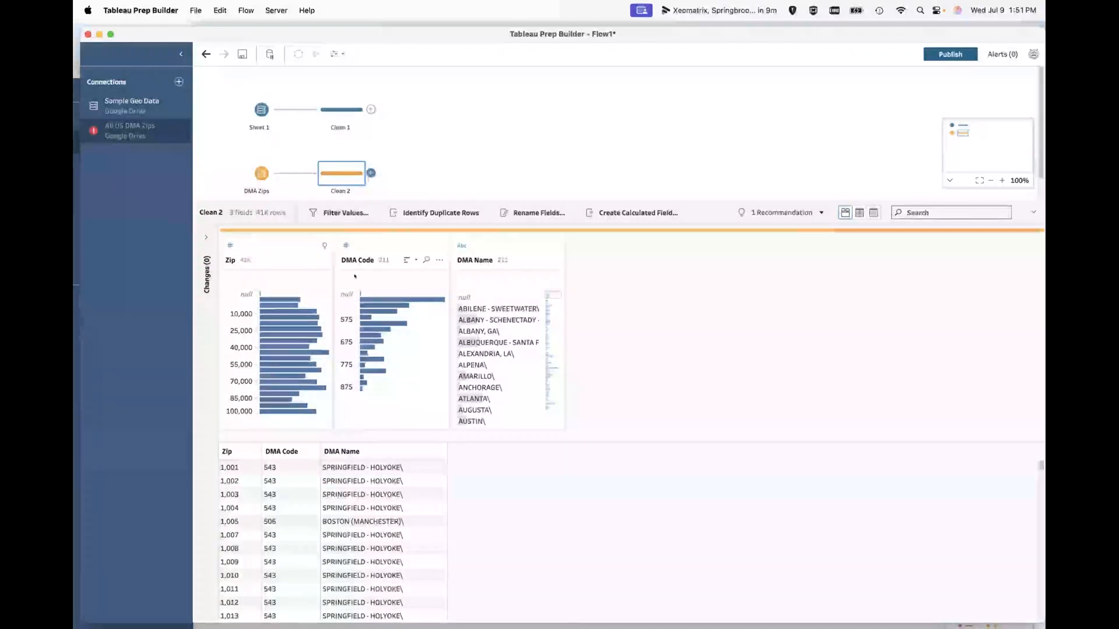
pyautogui.click(338, 114)
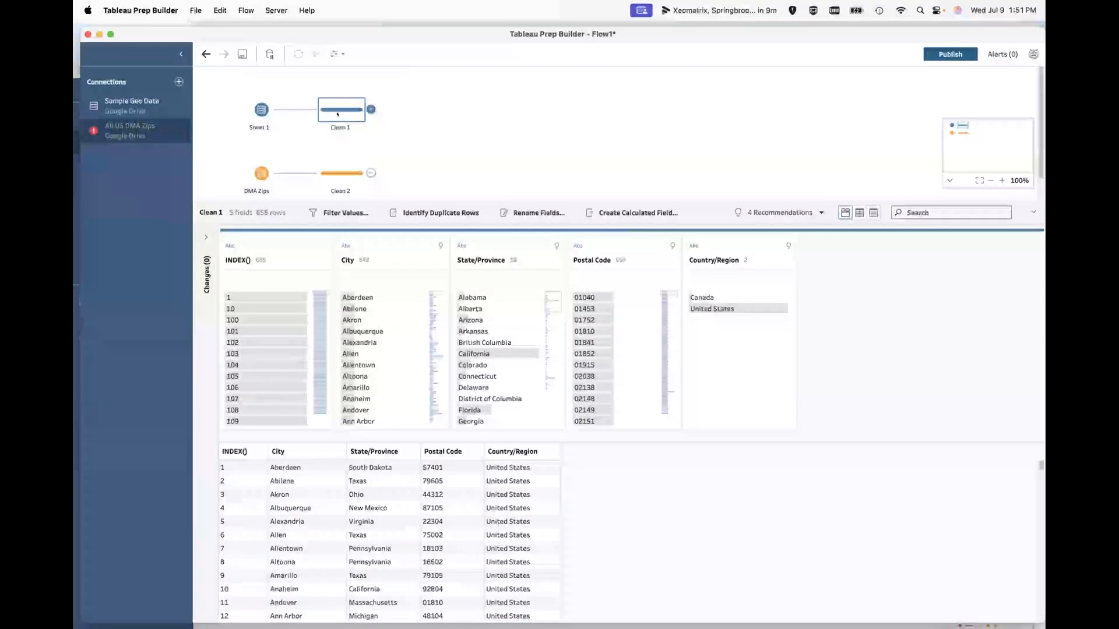
pyautogui.click(341, 173)
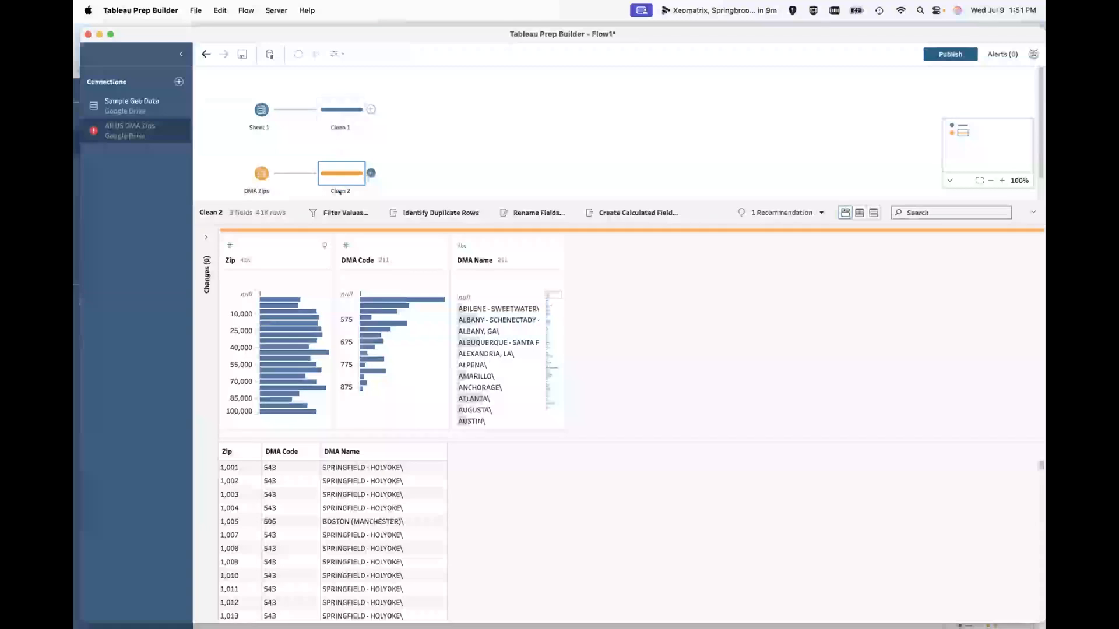
# Create a join between Clean 1 and Clean 2, and start a join clause with Clean 1's Postal Code field.
pyautogui.moveTo(331, 177); pyautogui.dragTo(380, 110)
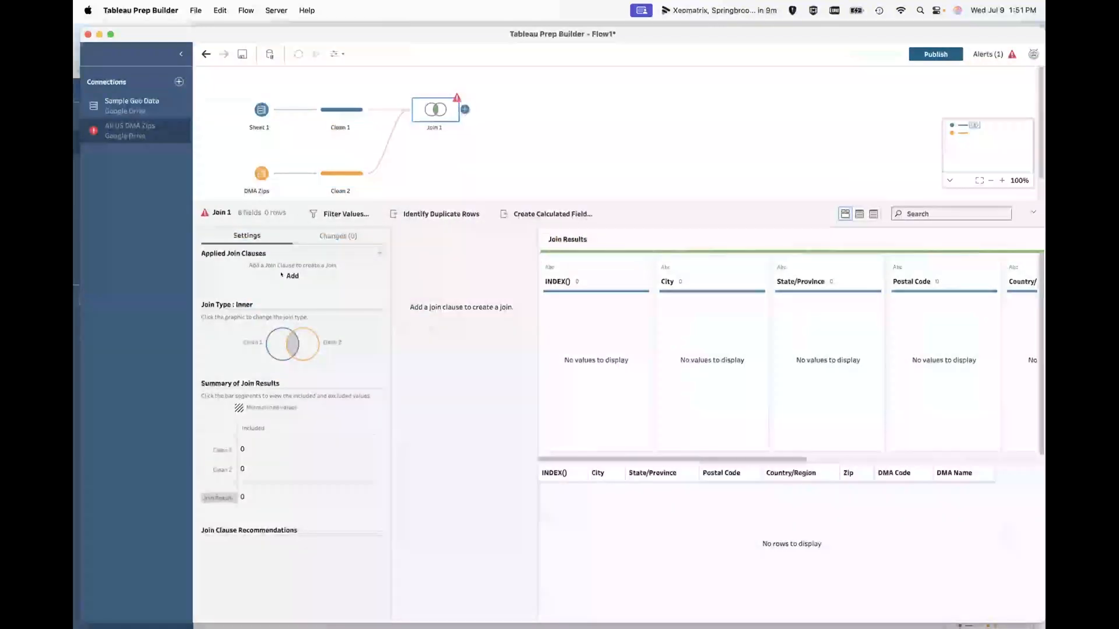
pyautogui.click(284, 274)
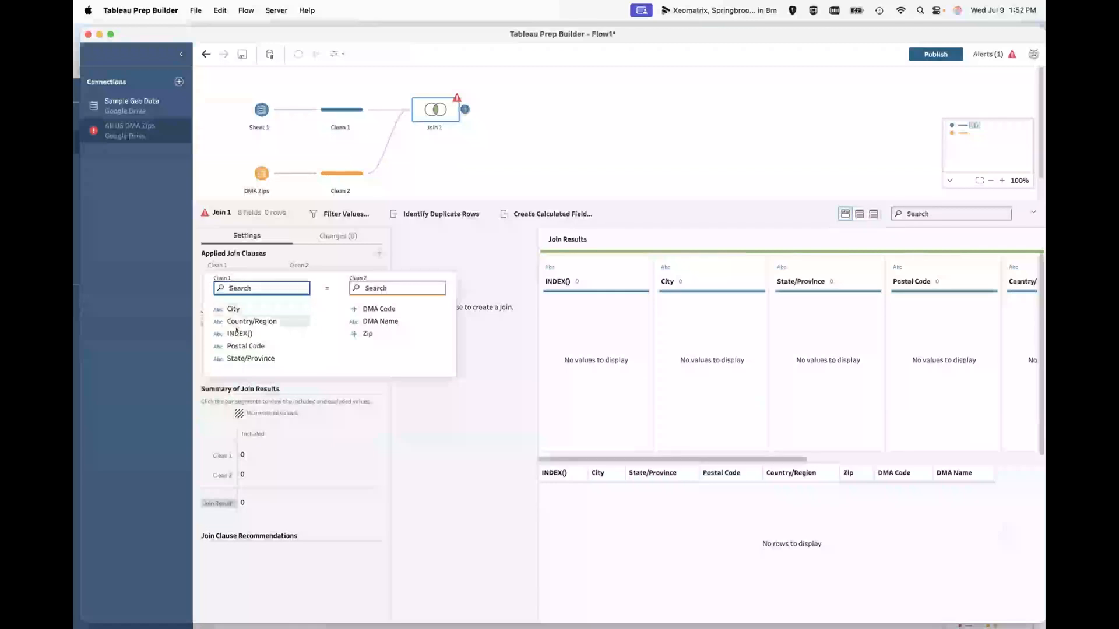
pyautogui.click(238, 348)
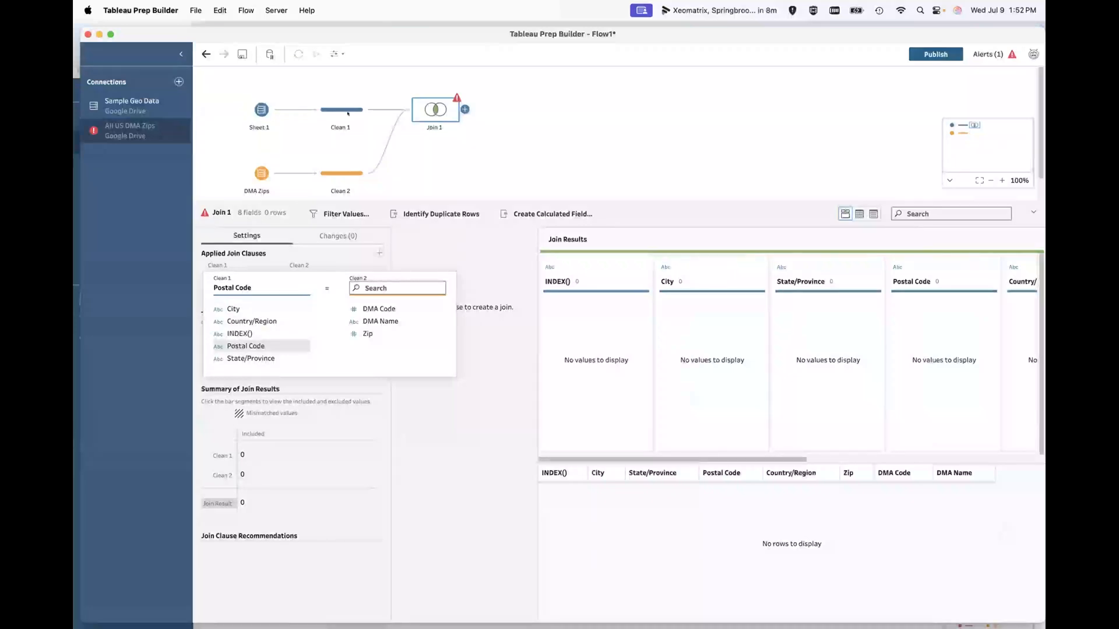
# Rename the Clean 1 step as US States.
pyautogui.click(345, 110)
pyautogui.click(338, 112)
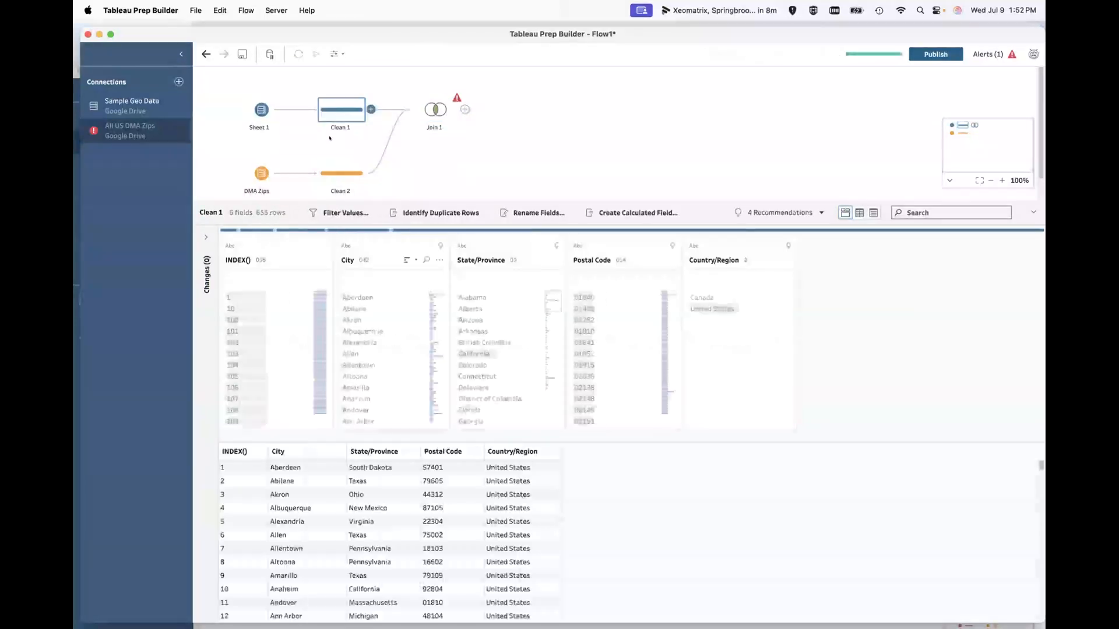
pyautogui.rightClick(338, 114)
pyautogui.click(338, 131)
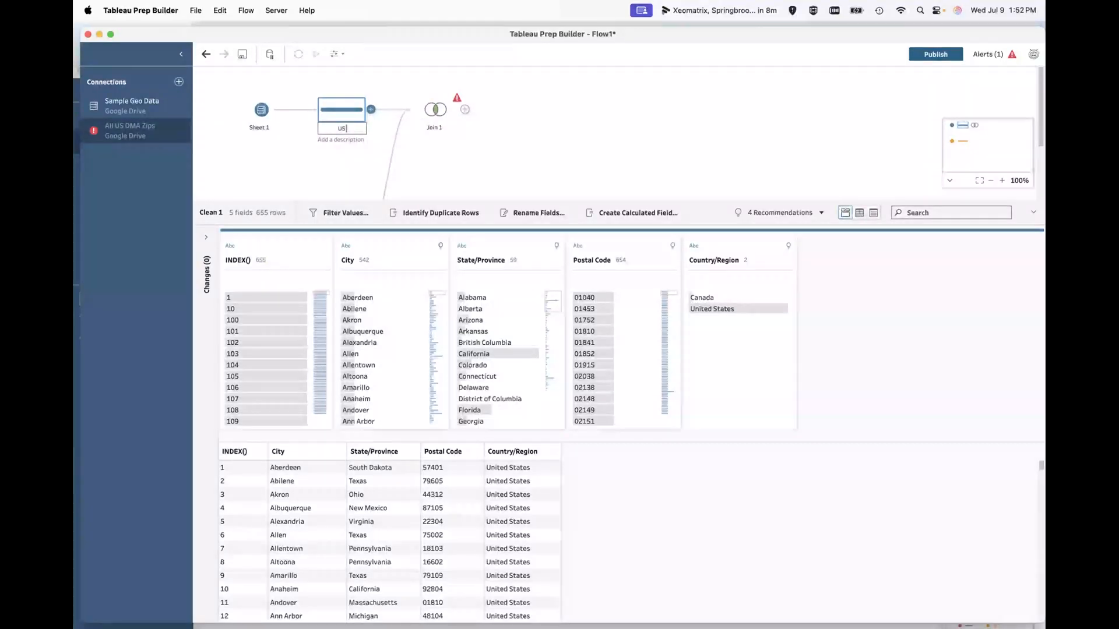
pyautogui.press('Return')
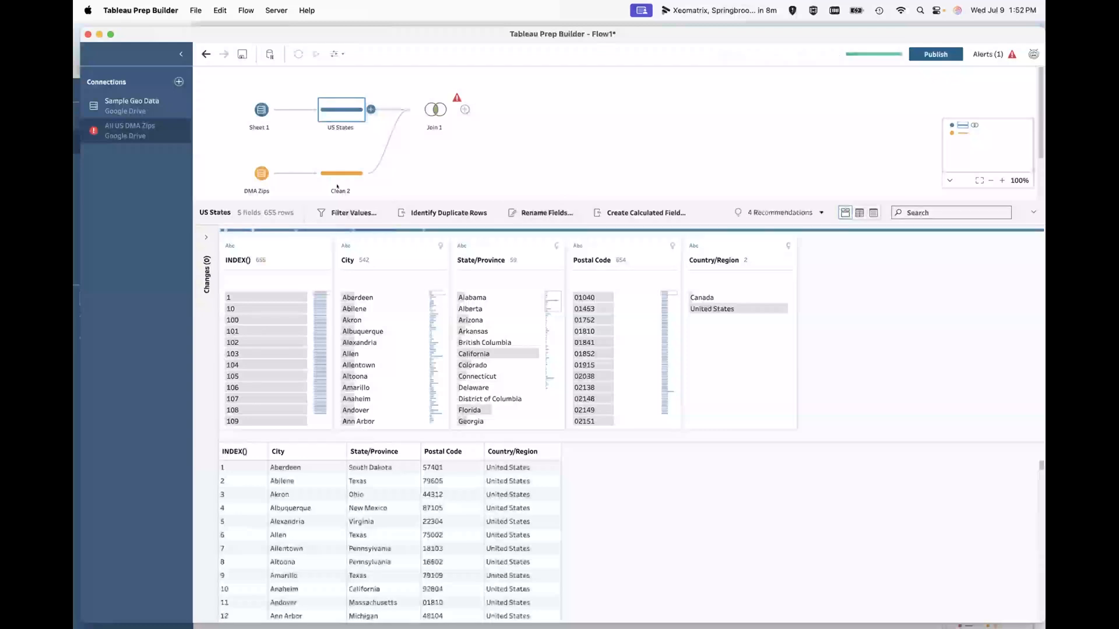
# In the US States step, remove the INDEX() field and change Postal Code's data type to Number (whole).
pyautogui.rightClick(312, 256)
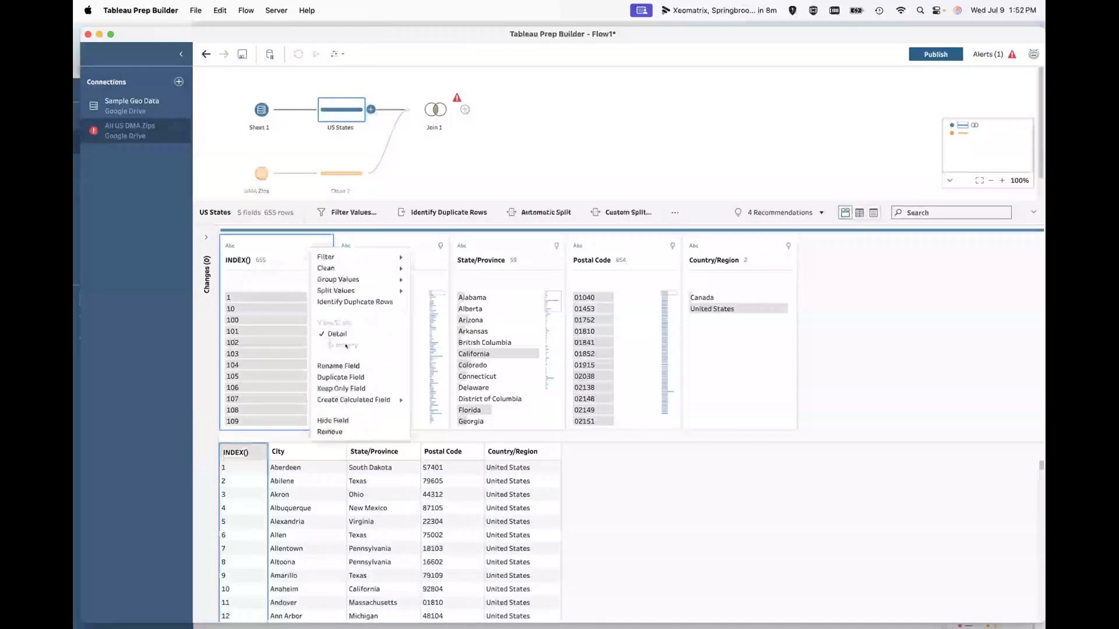
pyautogui.click(339, 432)
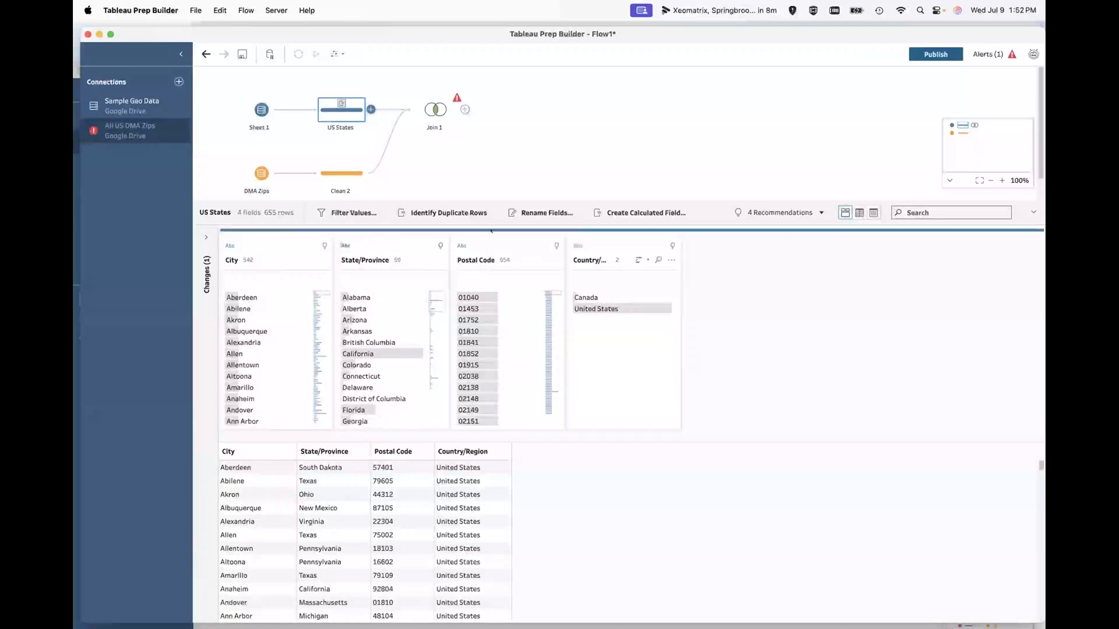
pyautogui.click(462, 244)
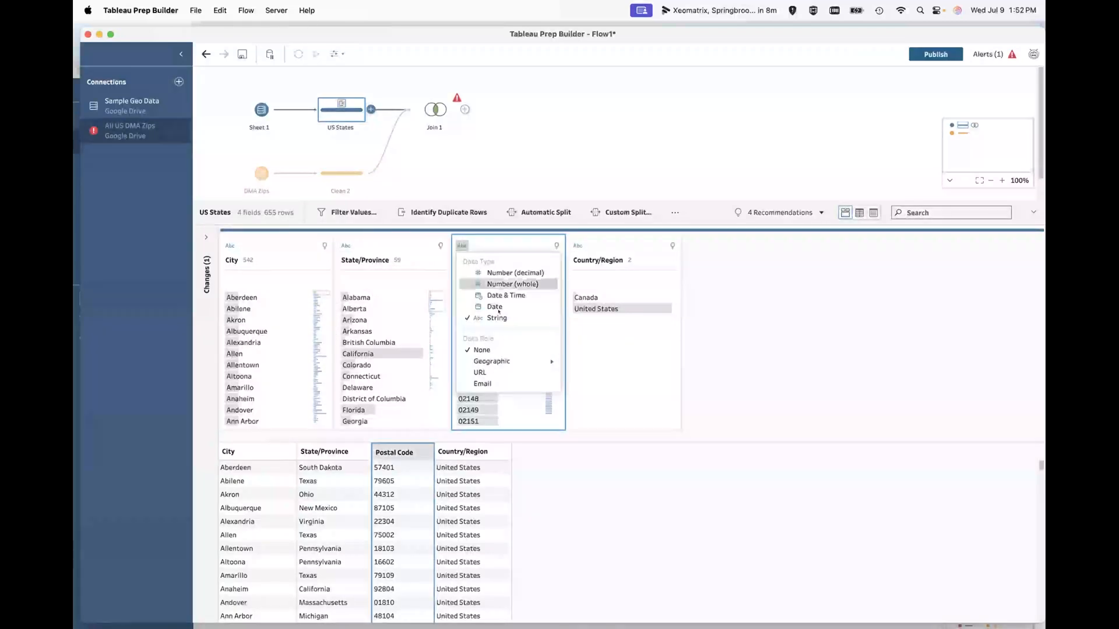
pyautogui.click(534, 283)
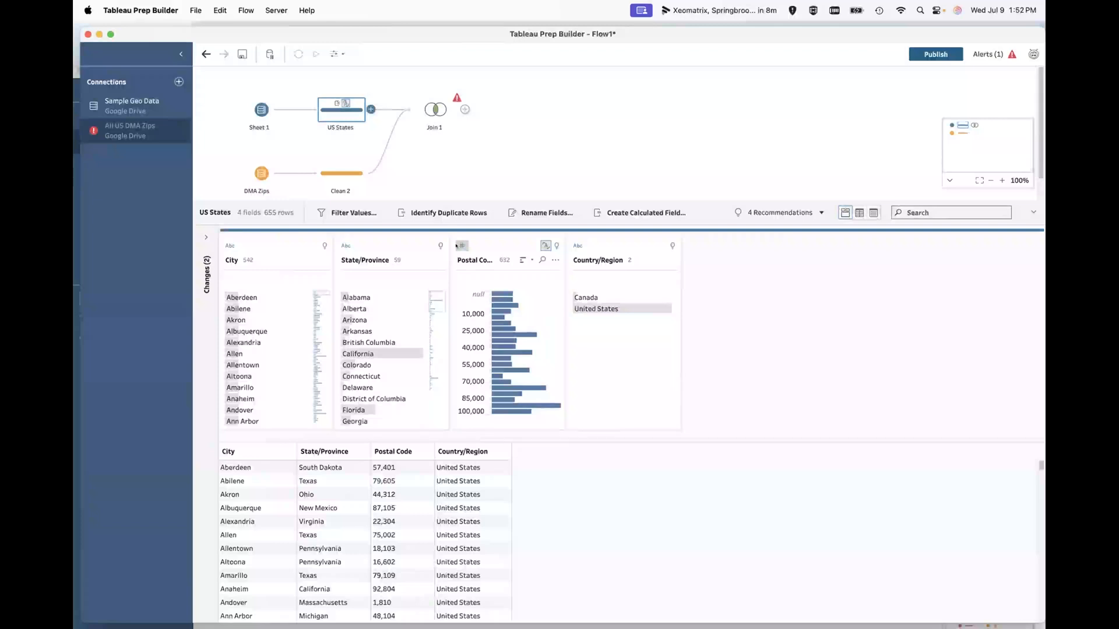
# Exclude Canada from the Country/Region field in the US States step.
pyautogui.rightClick(596, 299)
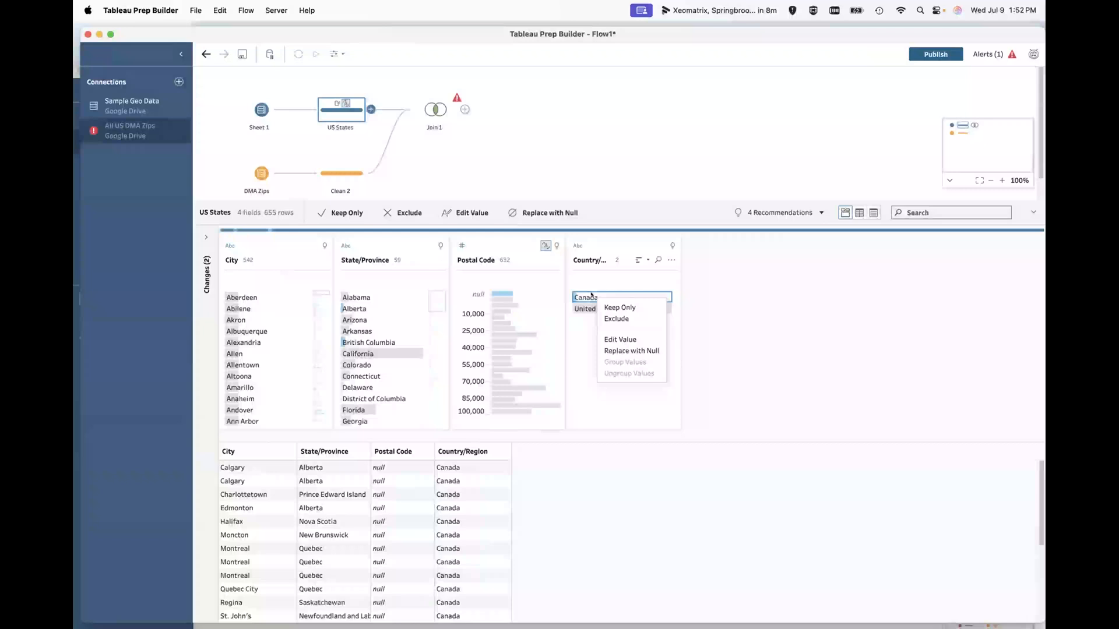
pyautogui.click(627, 319)
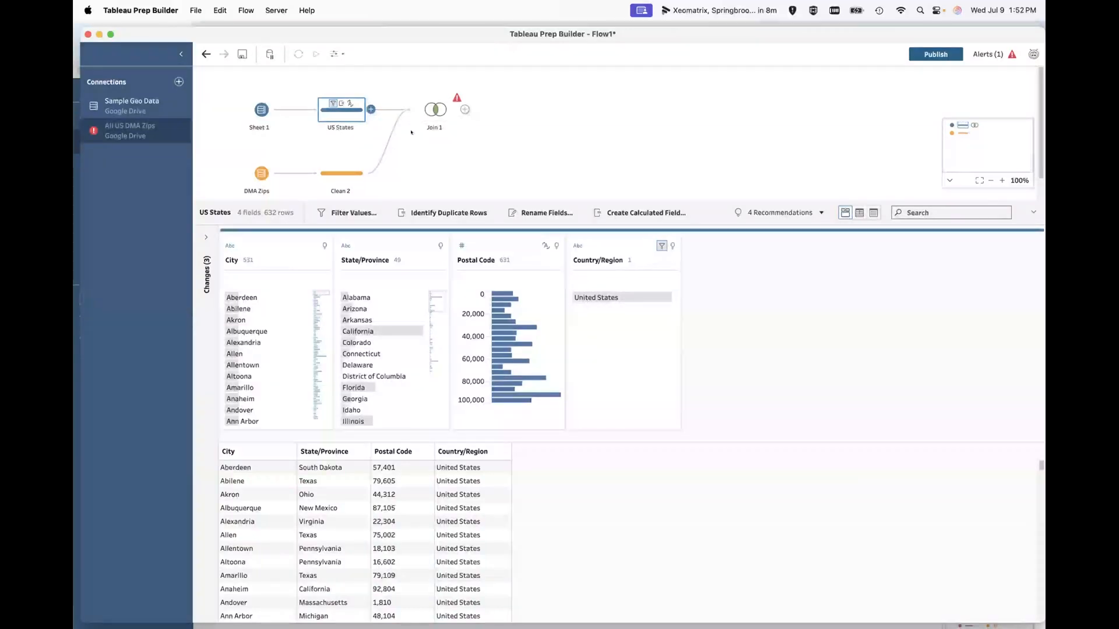
# Rename the Clean 2 step as DMAs.
pyautogui.rightClick(339, 184)
pyautogui.click(339, 195)
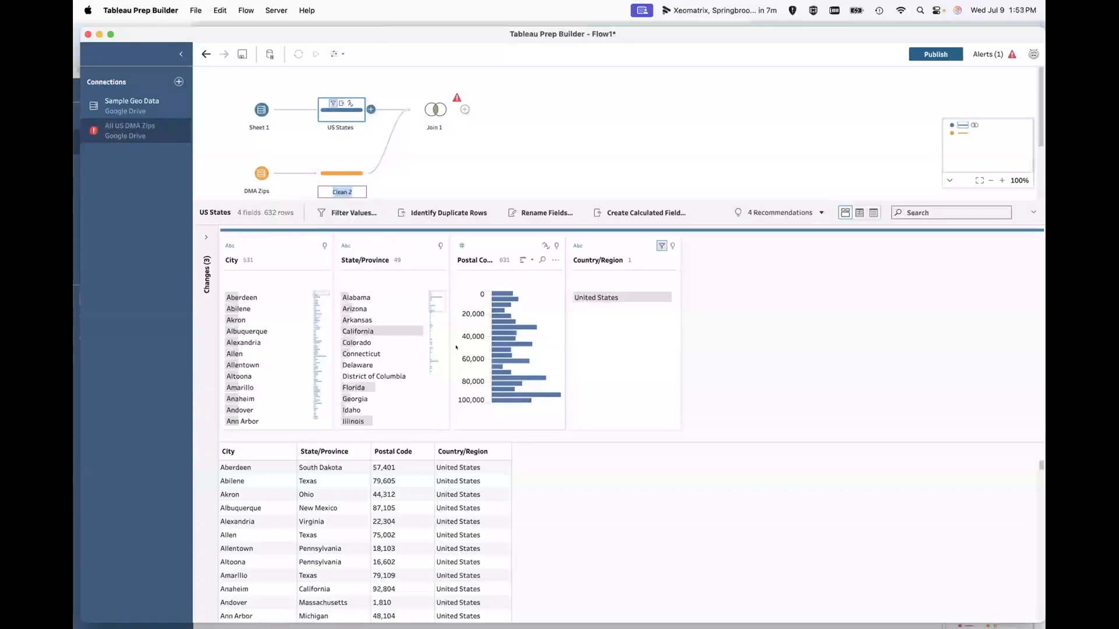
pyautogui.write('DMAs')
pyautogui.press('Return')
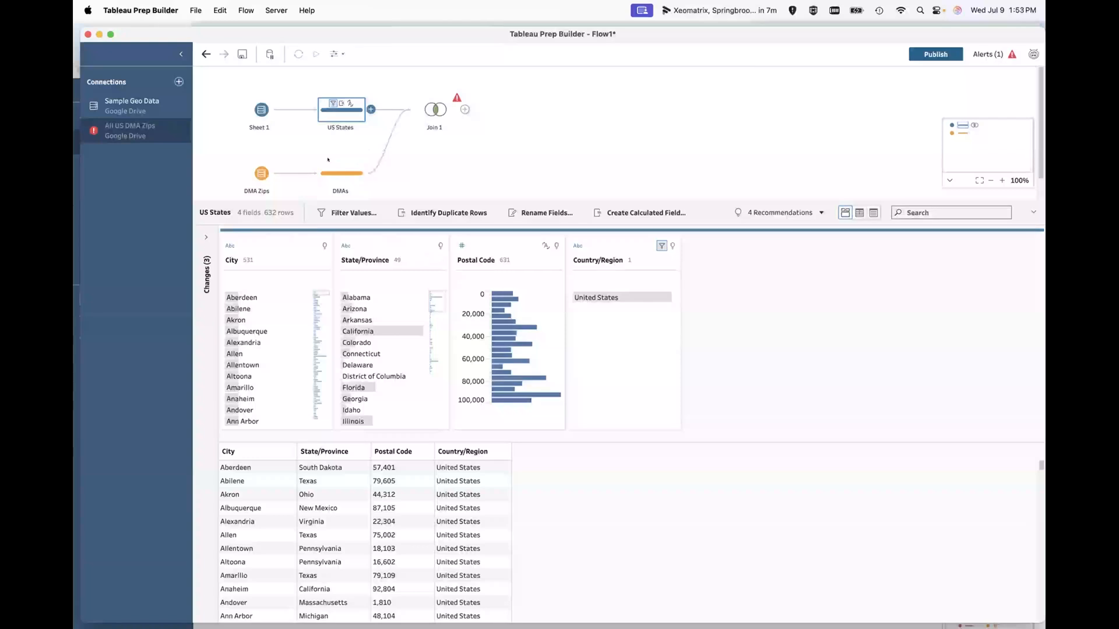
# Set Join 1's clause to Postal Code = Zip and review the join results across to the DMA Name field.
pyautogui.click(444, 110)
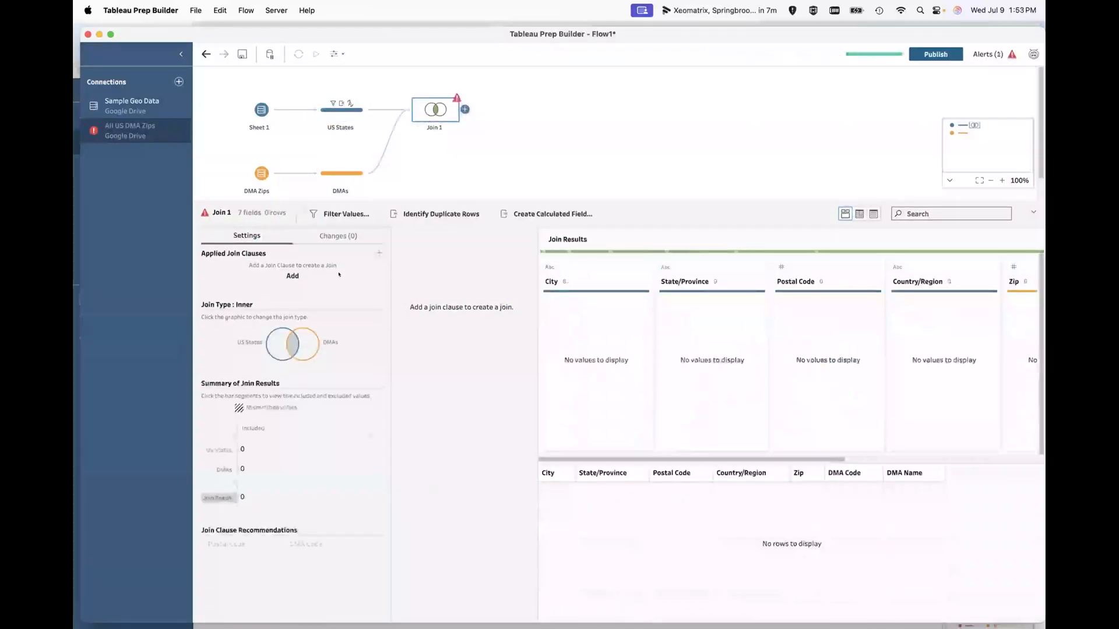
pyautogui.click(274, 276)
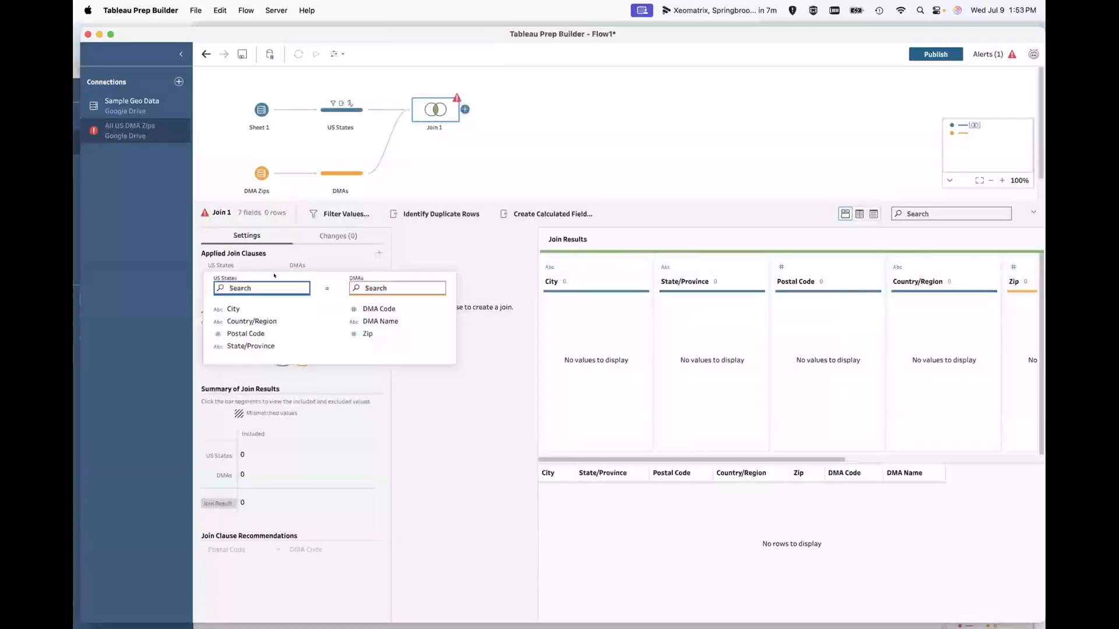
pyautogui.click(239, 335)
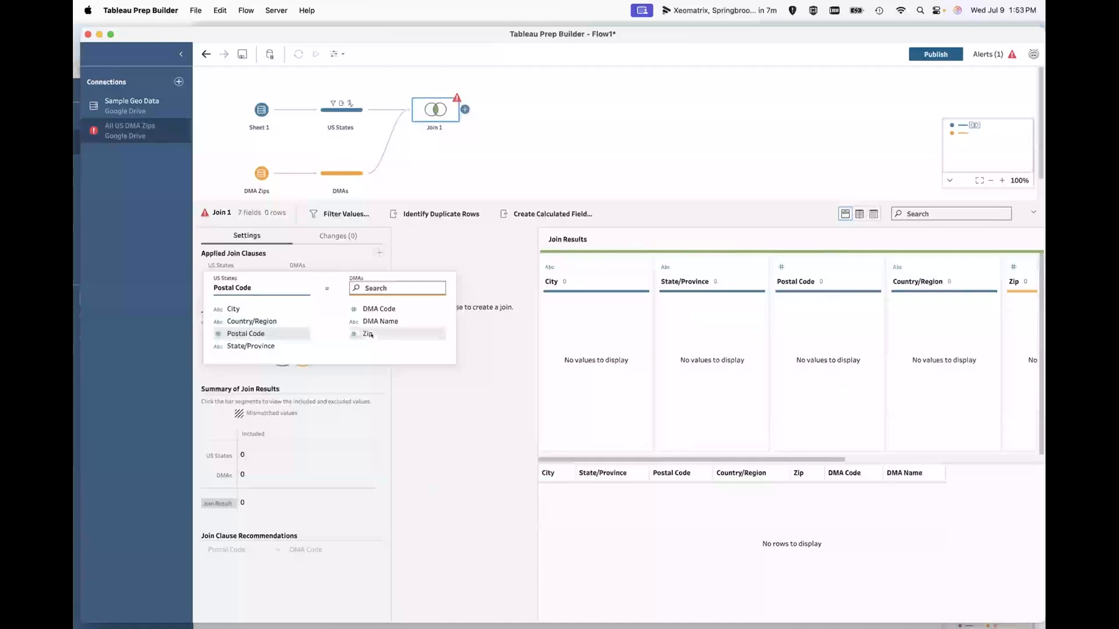
pyautogui.click(369, 334)
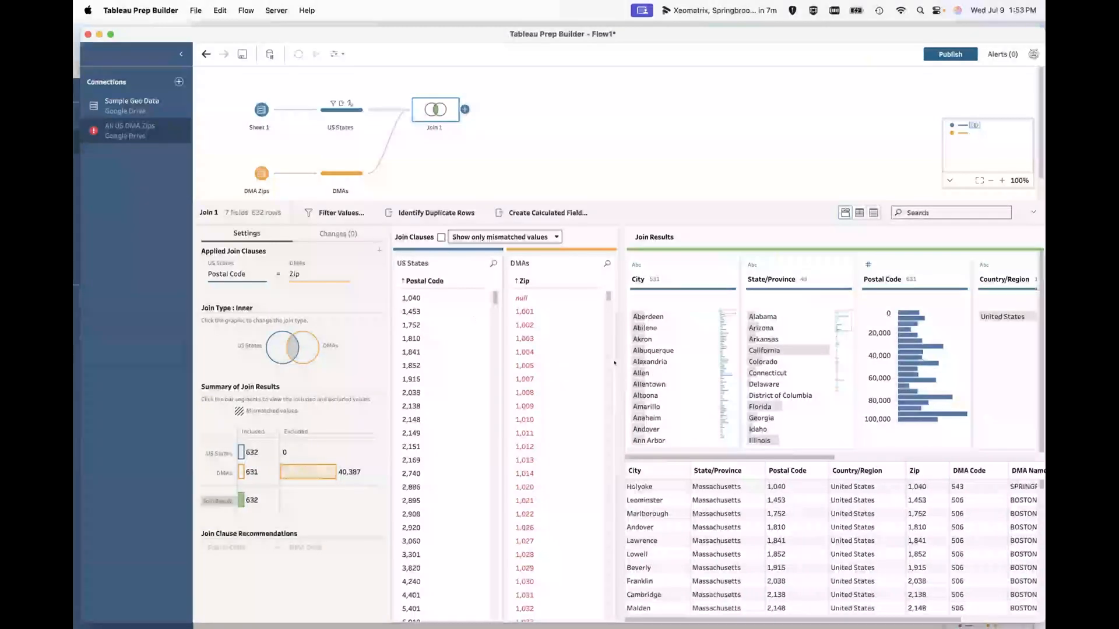
pyautogui.scroll(-1, 553, 366)
pyautogui.scroll(1, 553, 366)
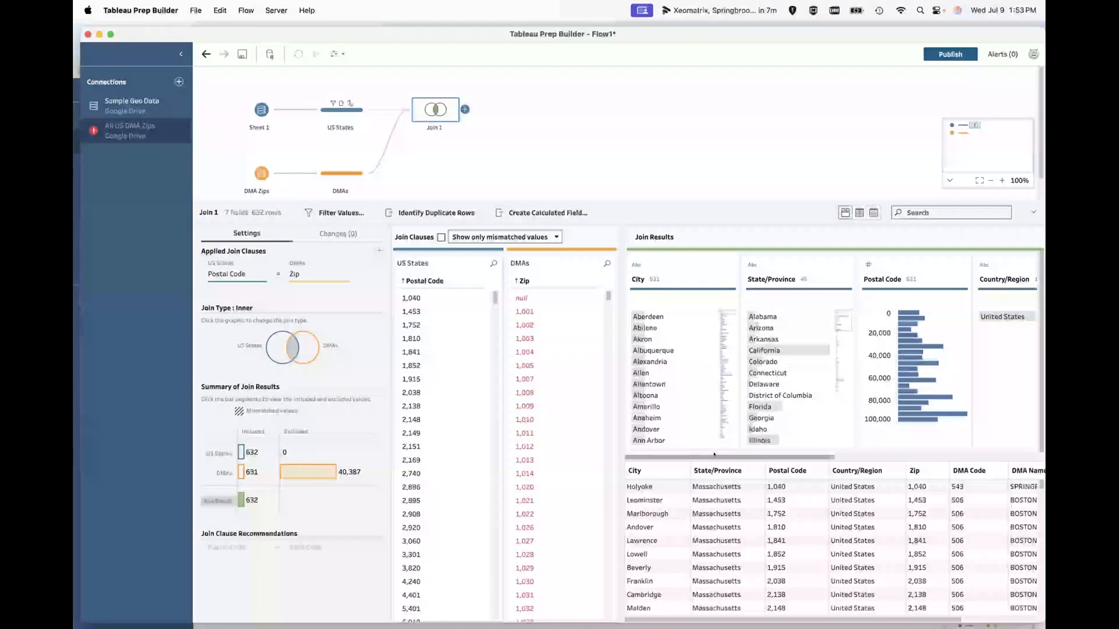
pyautogui.moveTo(753, 457); pyautogui.dragTo(951, 455)
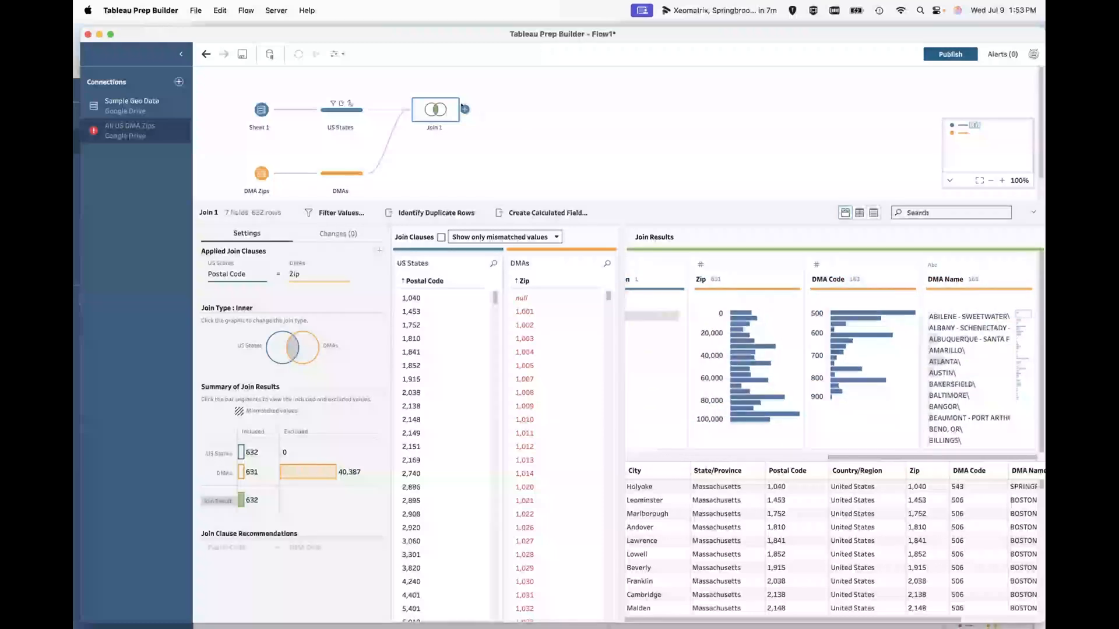
# Rename the Join 1 step as States with DMAs.
pyautogui.rightClick(436, 111)
pyautogui.click(436, 132)
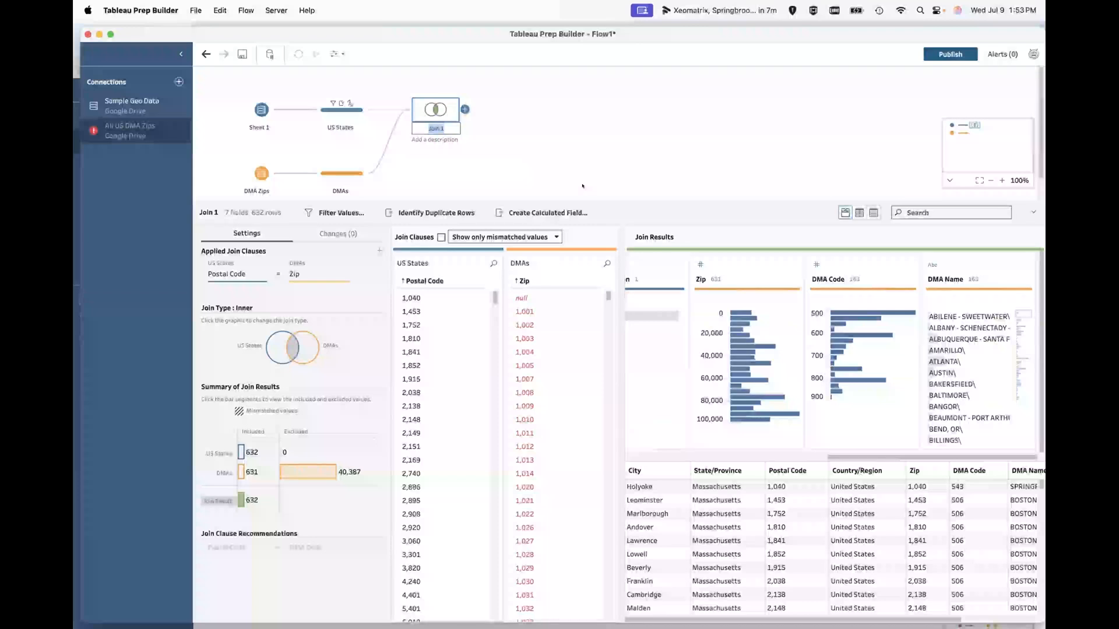
pyautogui.write('Stat')
pyautogui.write('es wi')
pyautogui.write('th DMAs')
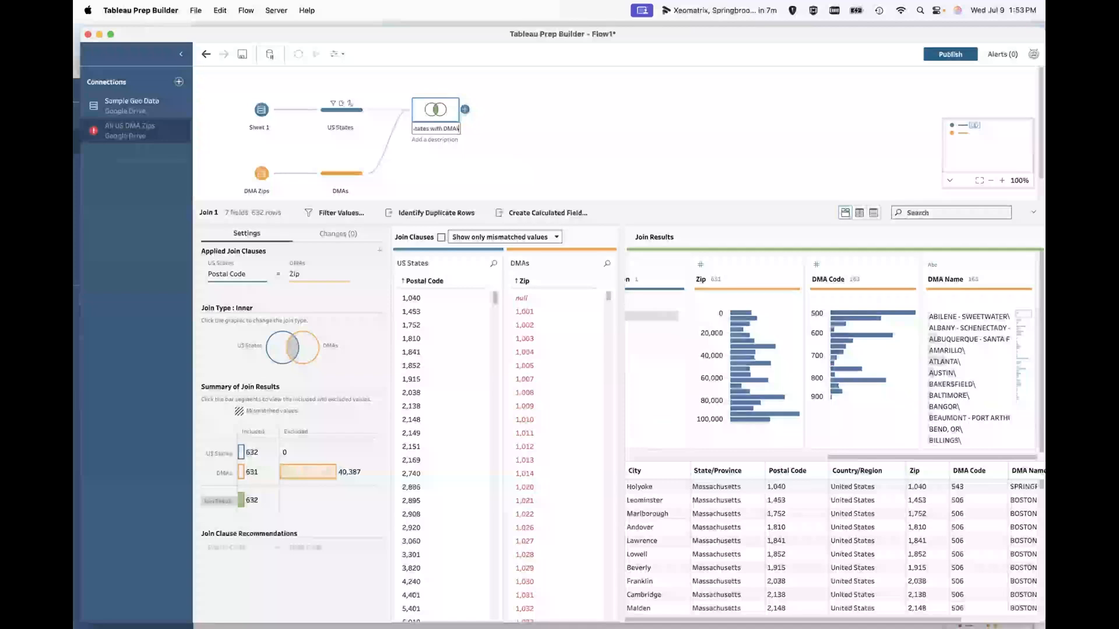
pyautogui.press('Return')
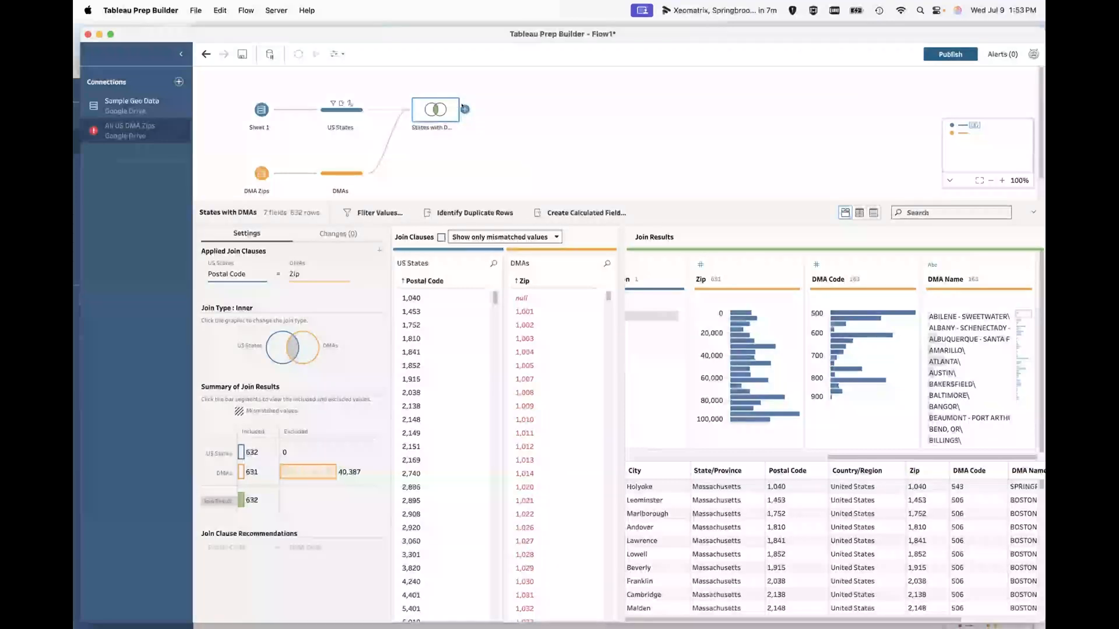
# Add the description "States with DMAs" to the join step.
pyautogui.rightClick(425, 114)
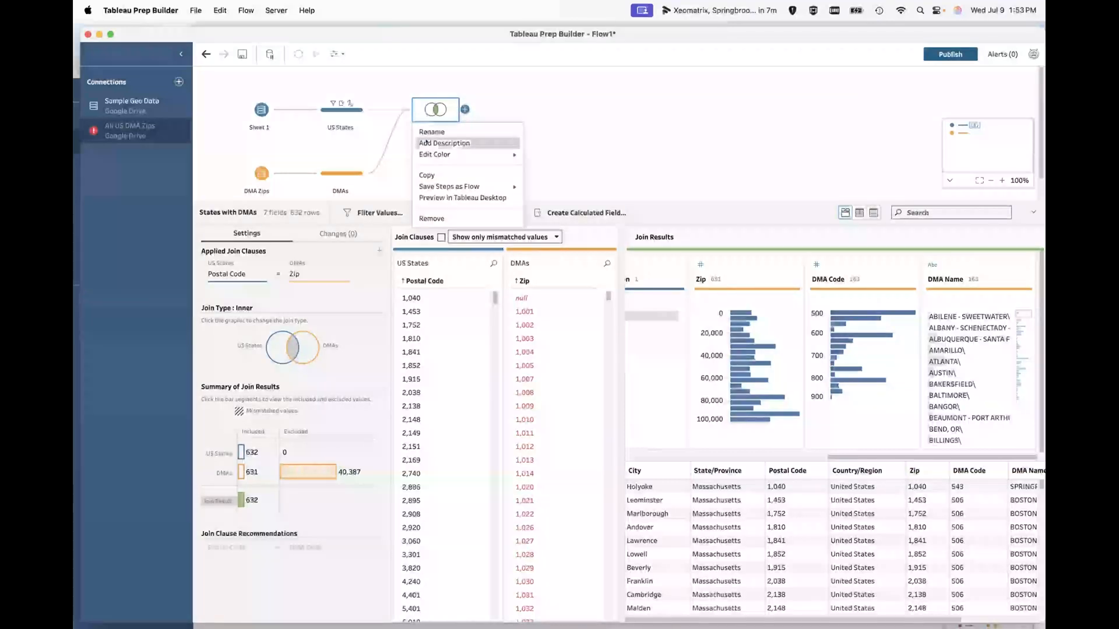
pyautogui.click(449, 144)
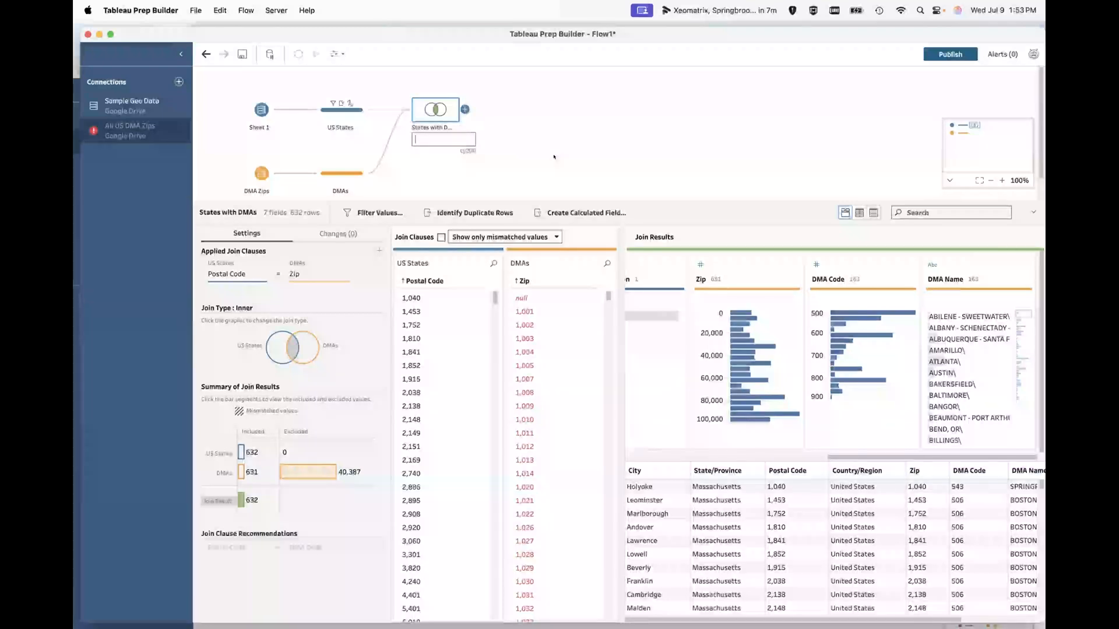
pyautogui.write('Sate')
pyautogui.write('ta')
pyautogui.write('tes with')
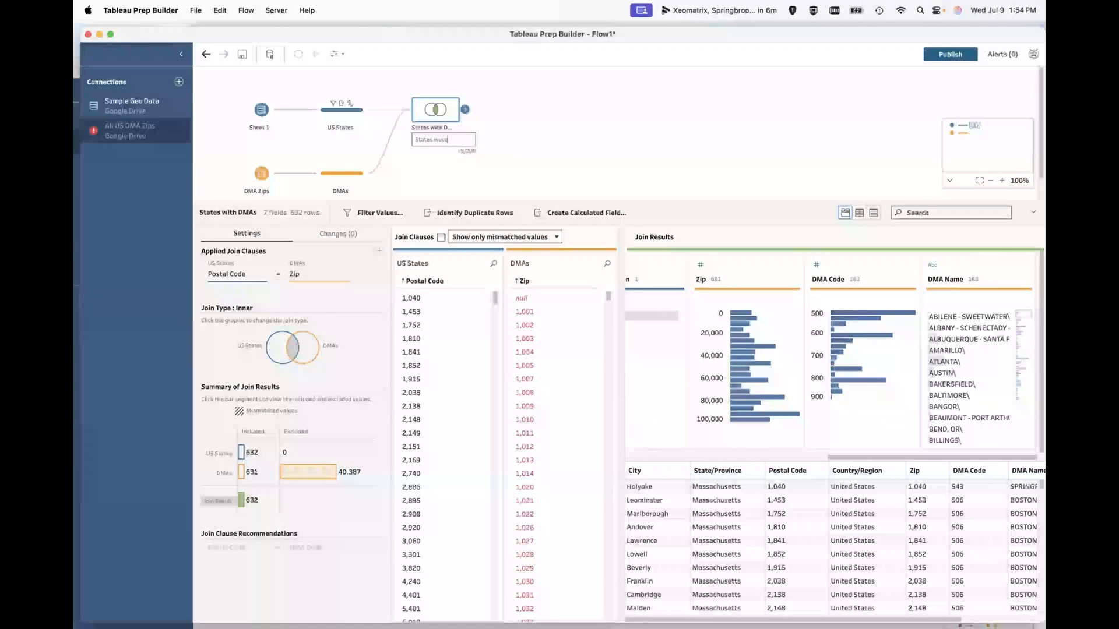
pyautogui.write('ith DMAs')
pyautogui.press('Return')
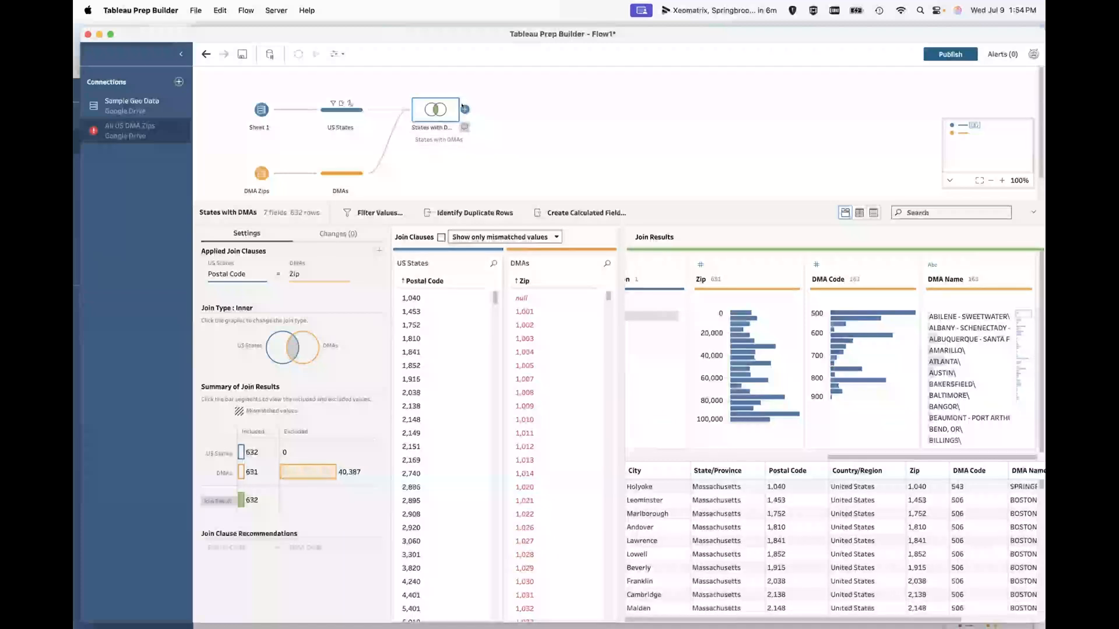
# Add a Clean step after the States with DMAs join and remove its Postal Code field.
pyautogui.click(464, 109)
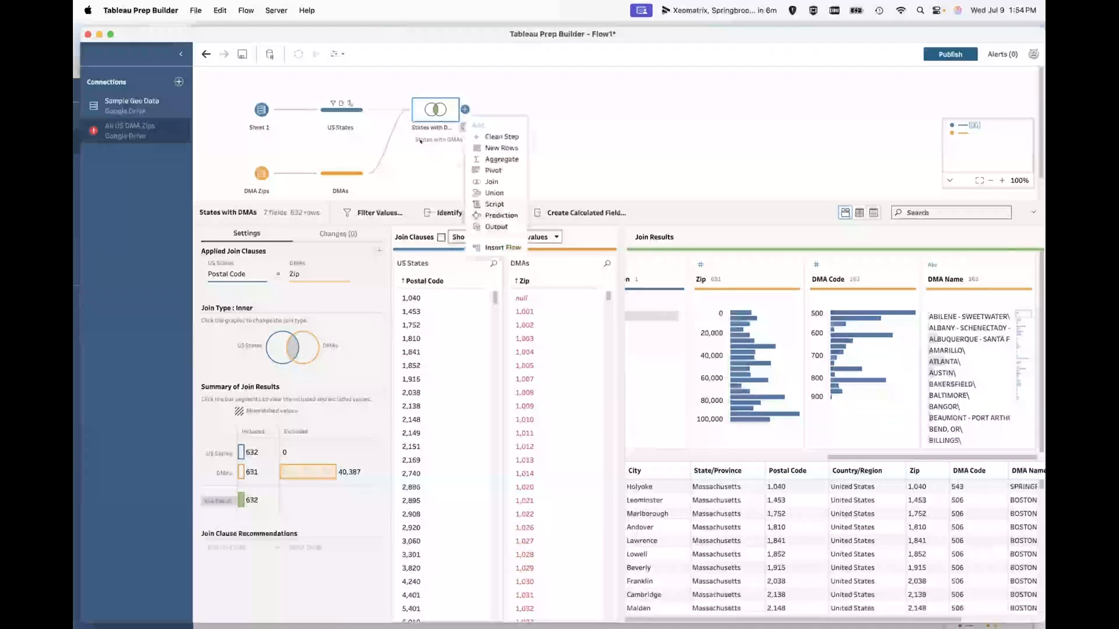
pyautogui.click(501, 137)
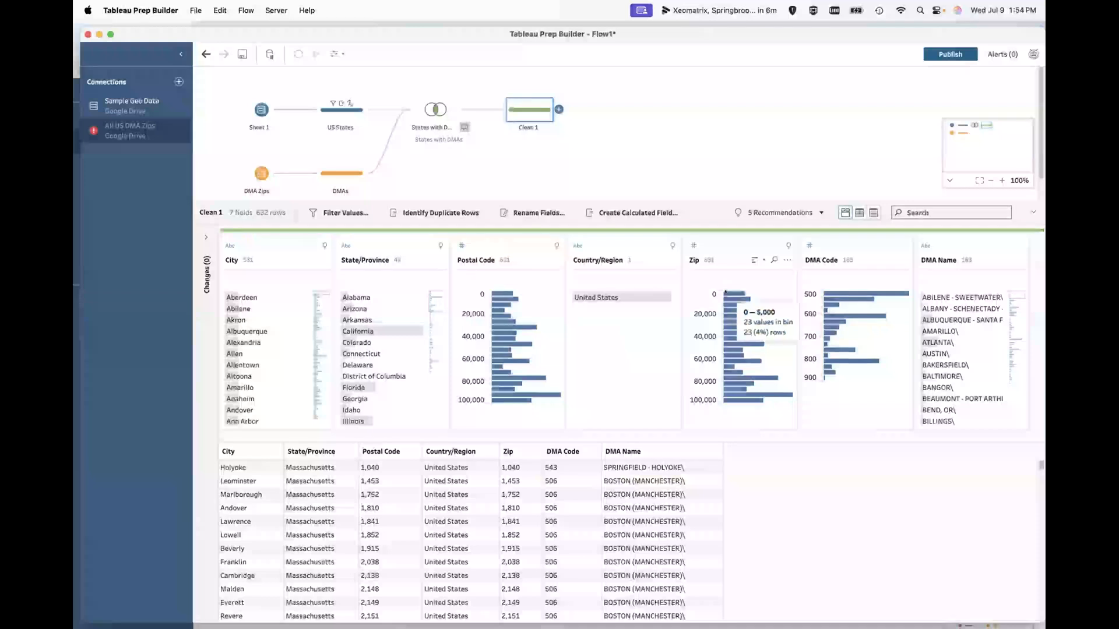
pyautogui.rightClick(489, 246)
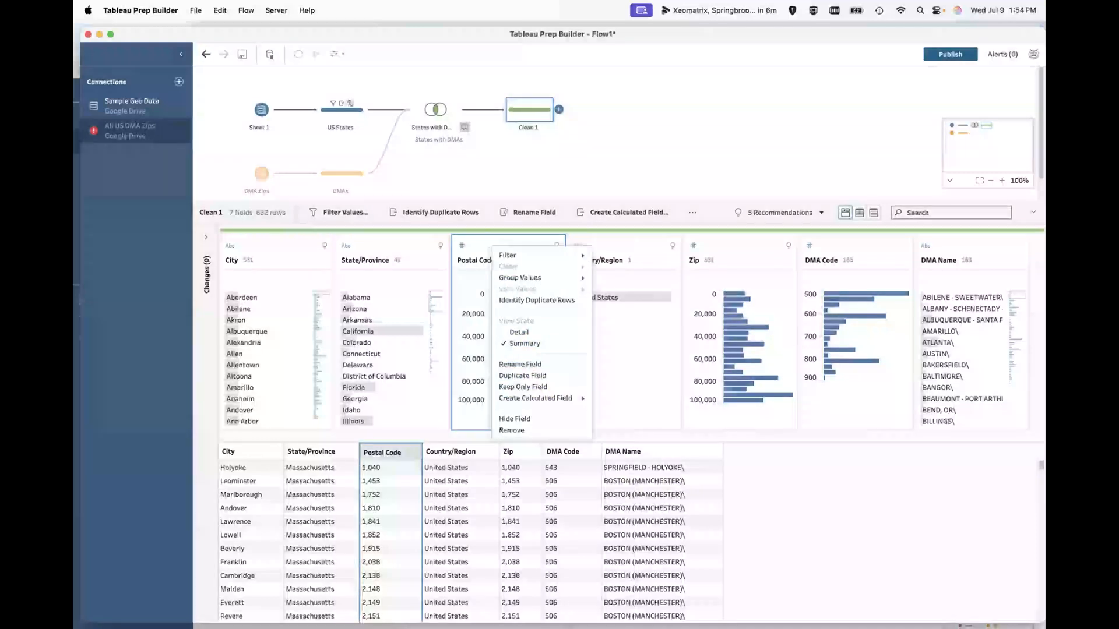
pyautogui.click(501, 427)
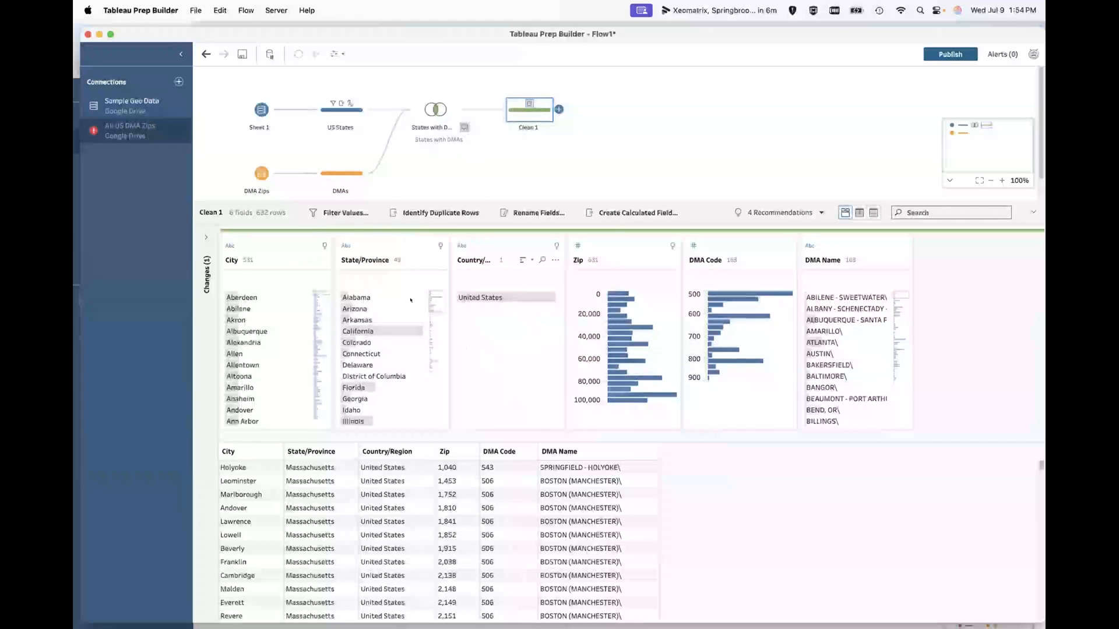
# Review the data role recommendations for Clean 1 and add an Output step after it.
pyautogui.click(774, 207)
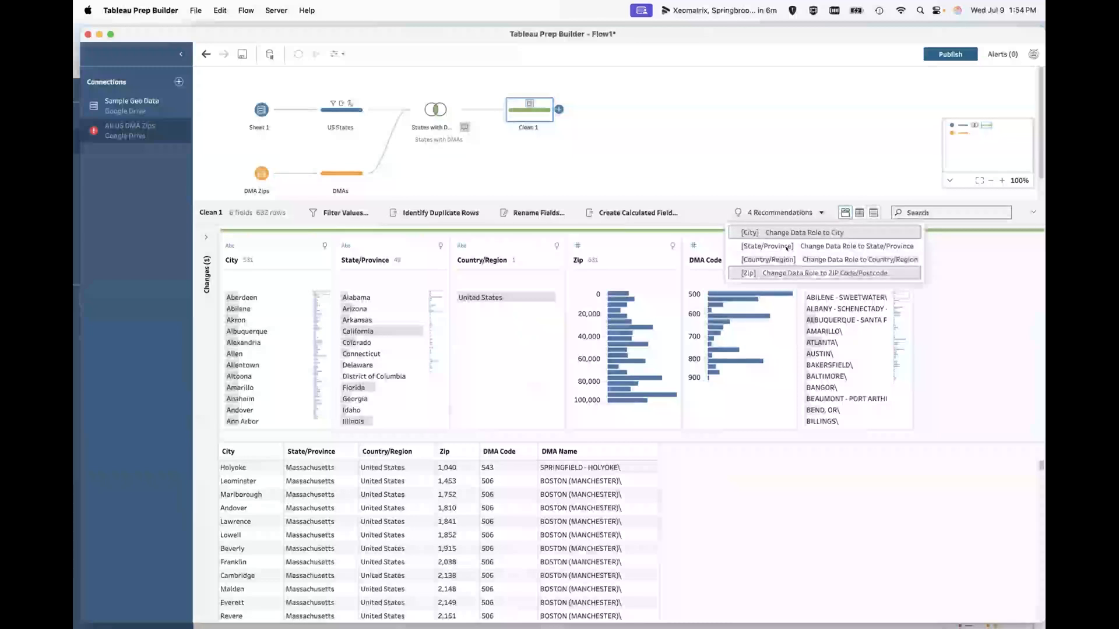
pyautogui.click(690, 219)
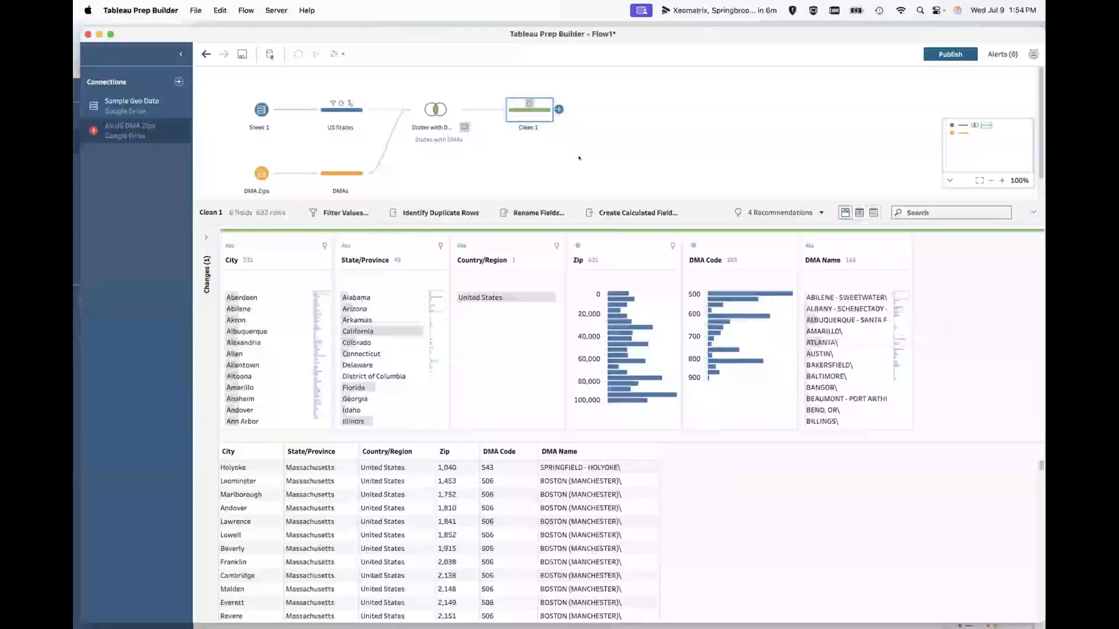
pyautogui.click(558, 110)
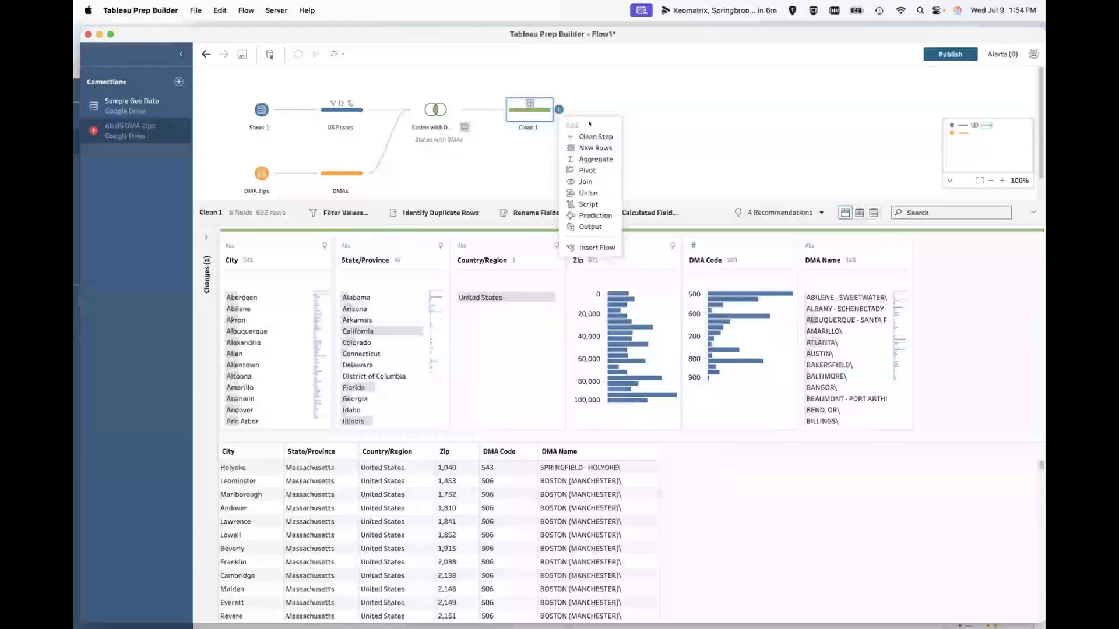
pyautogui.click(589, 226)
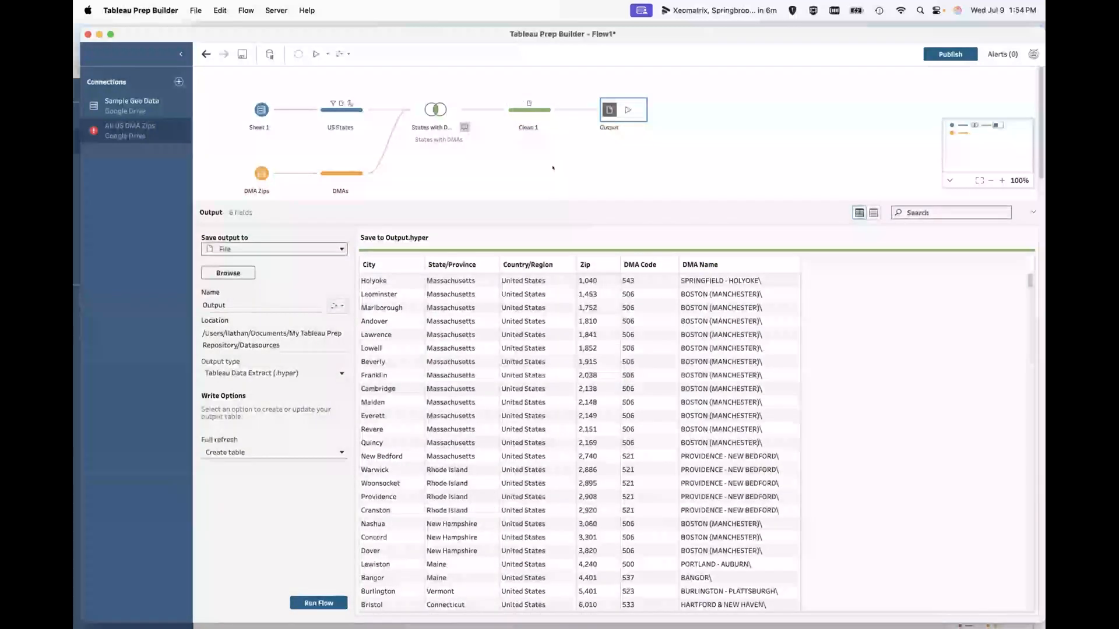
# Set the output to save as a published data source in the Demos project.
pyautogui.click(324, 249)
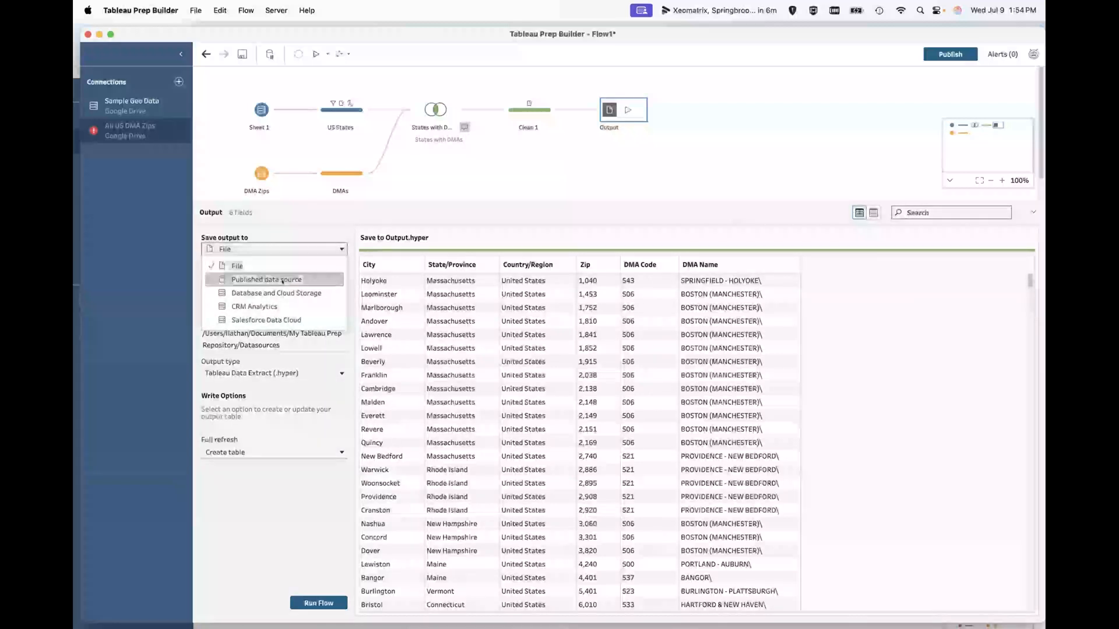
pyautogui.click(283, 281)
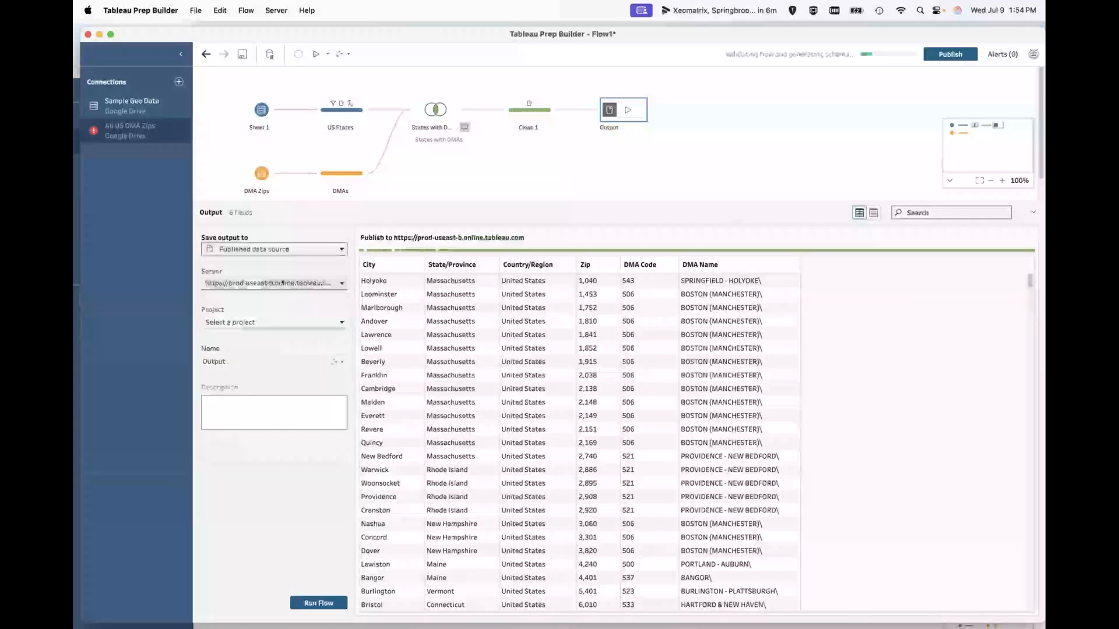
pyautogui.click(267, 321)
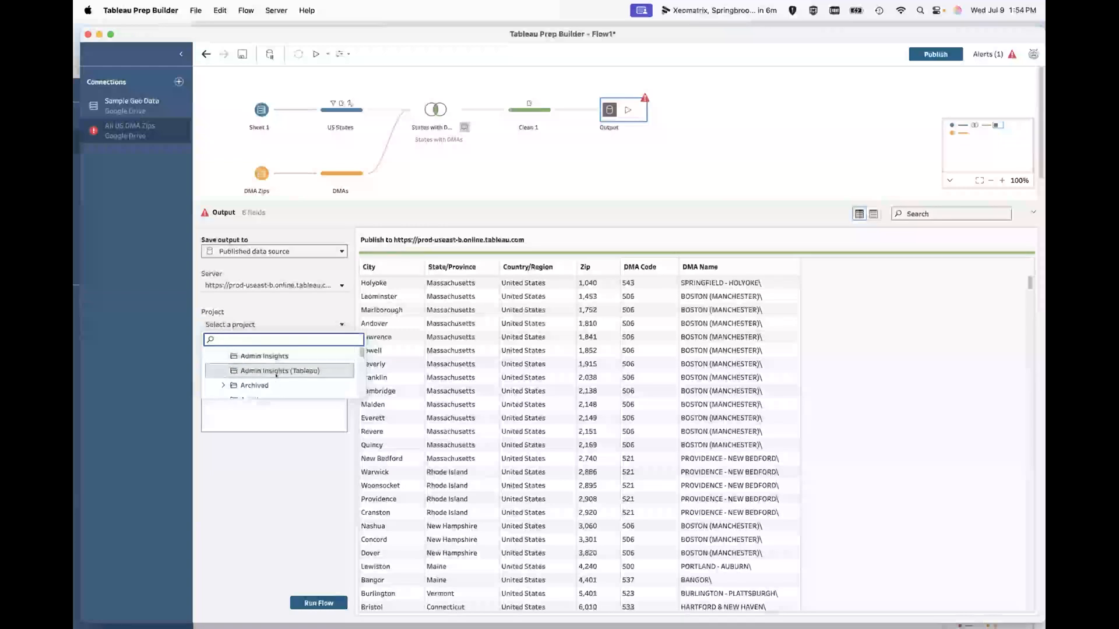
pyautogui.write('dem')
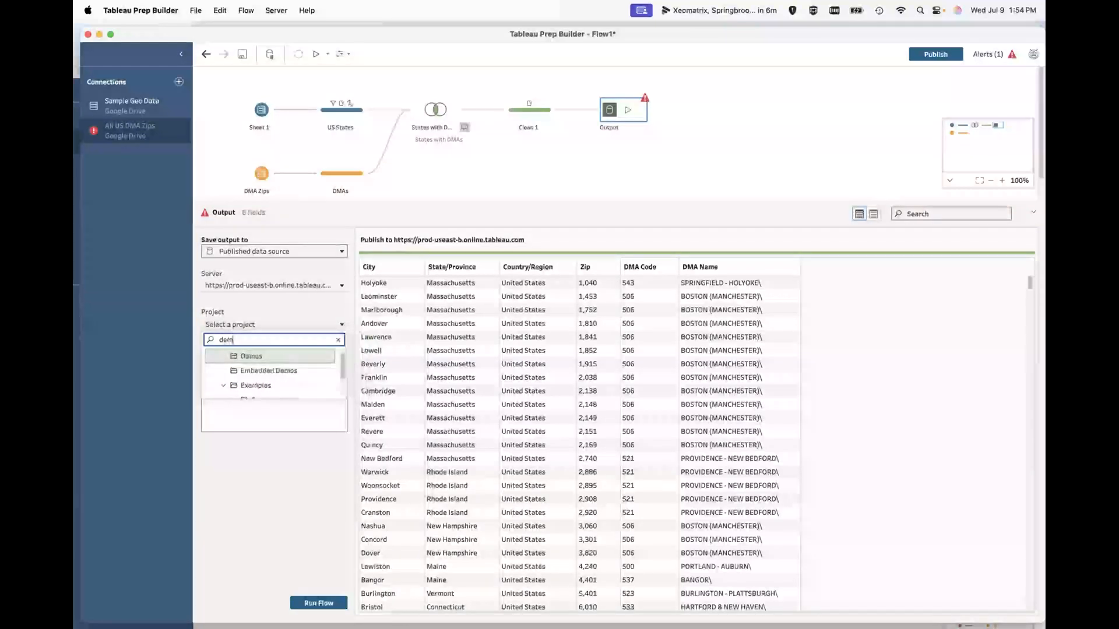
pyautogui.click(274, 355)
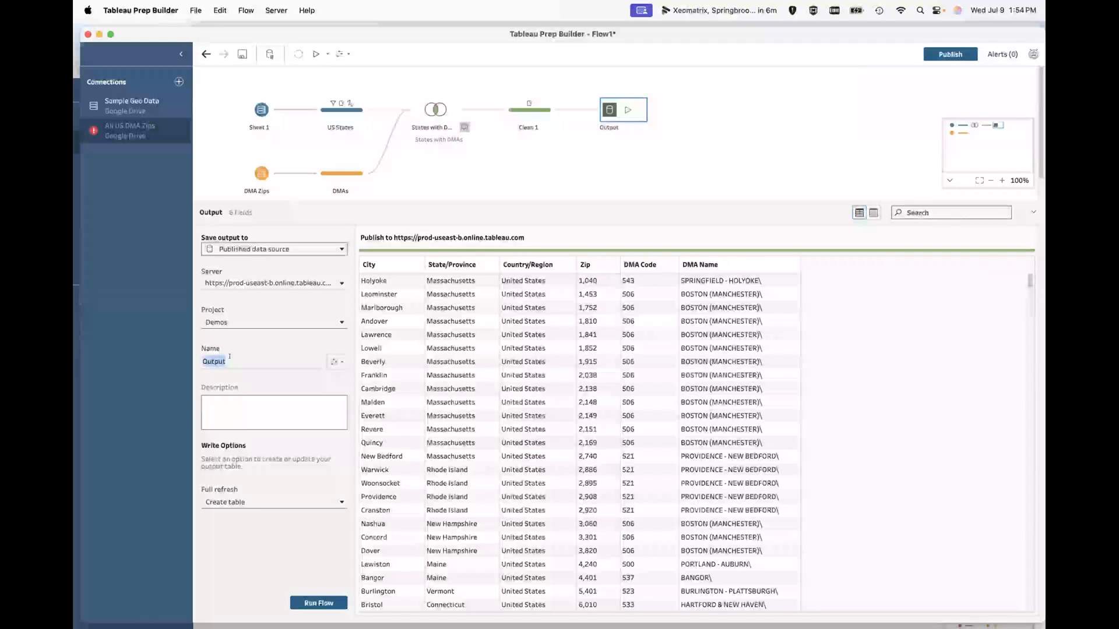
# Name the published data source US DMAS and run the flow with full refresh set to Create table.
pyautogui.write('US')
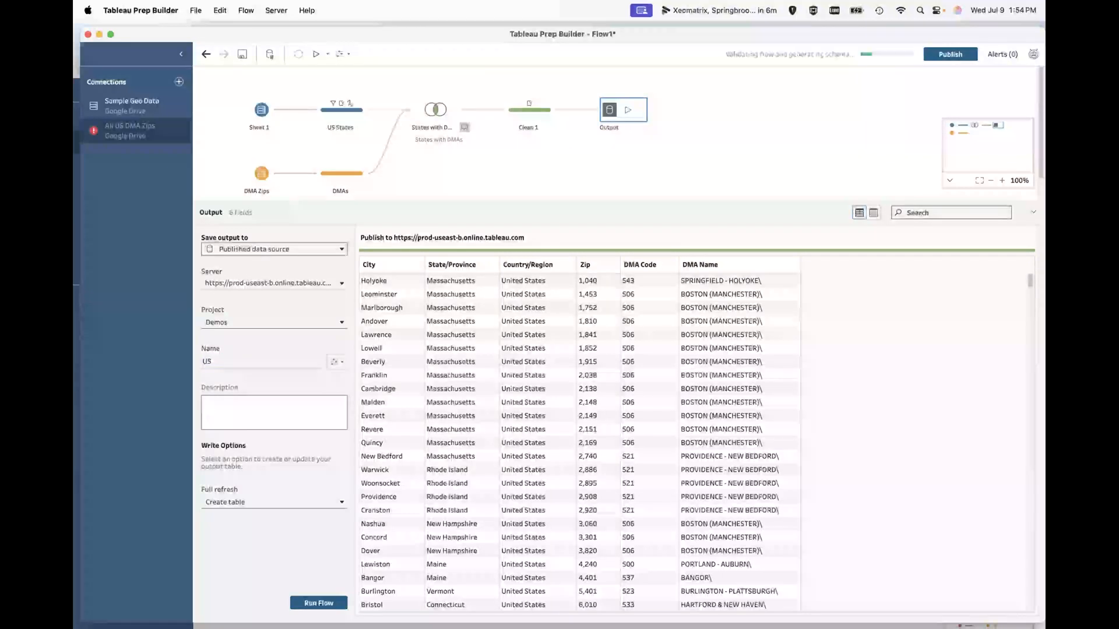
pyautogui.write(' DMAS')
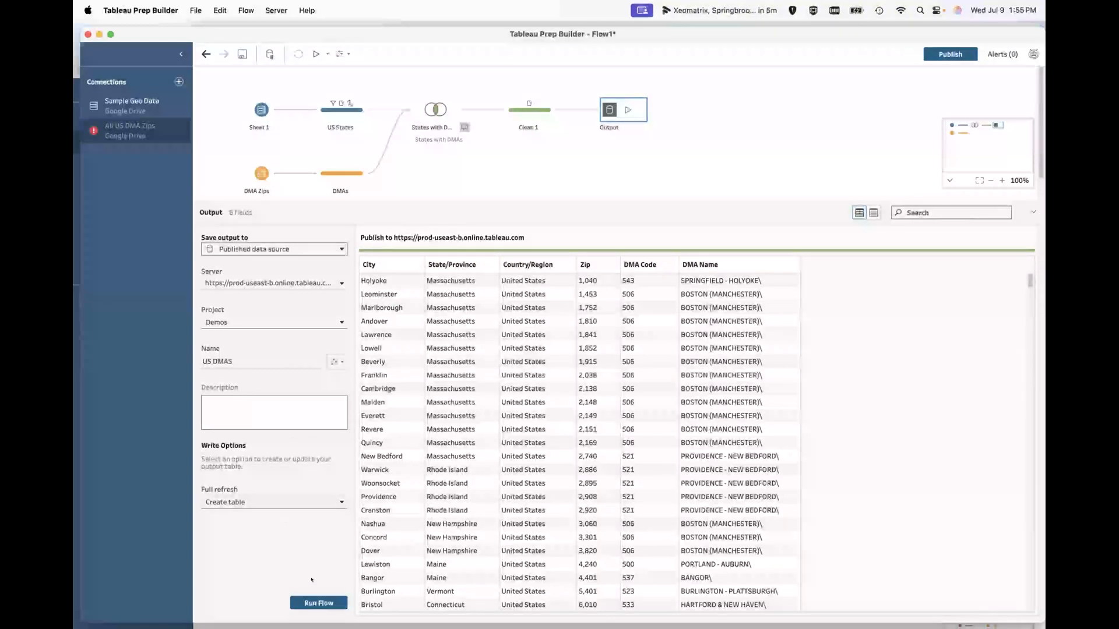
pyautogui.click(292, 500)
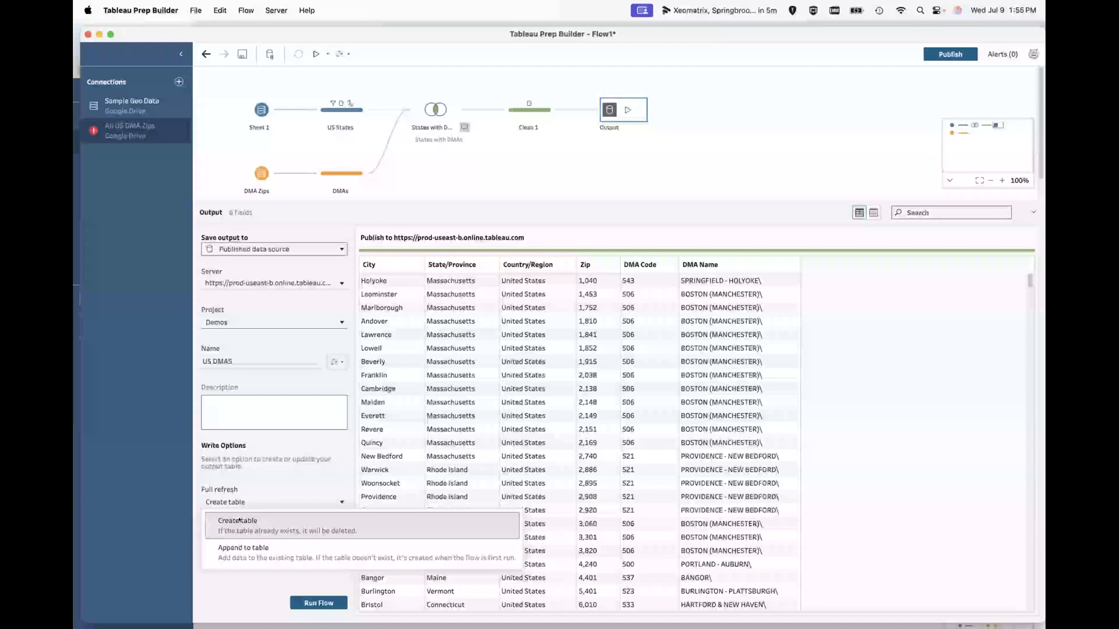
pyautogui.click(323, 524)
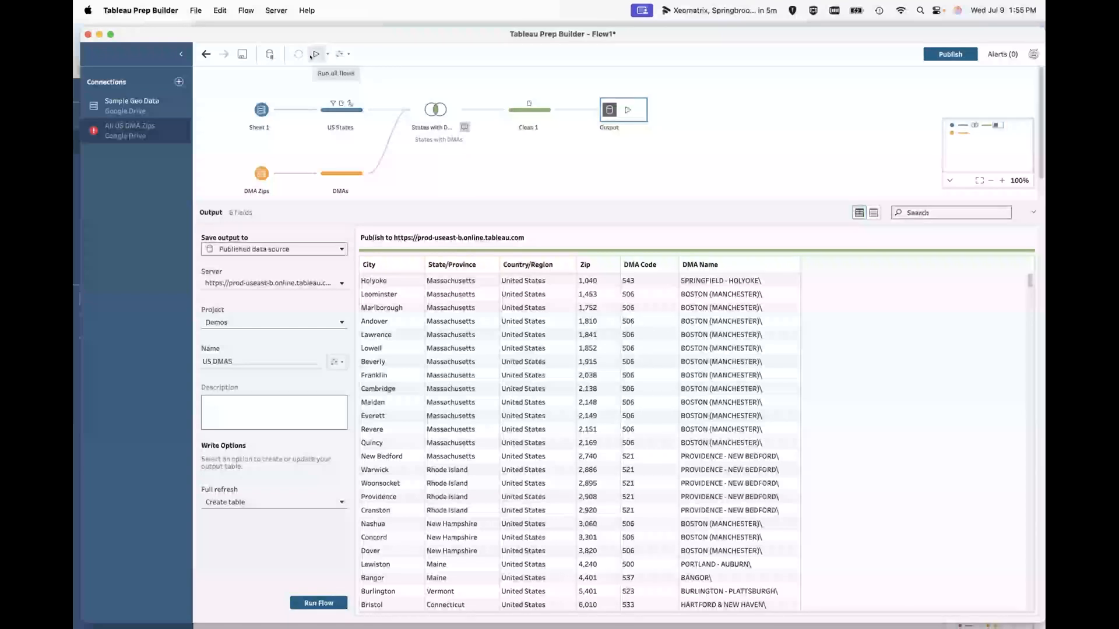
pyautogui.click(309, 602)
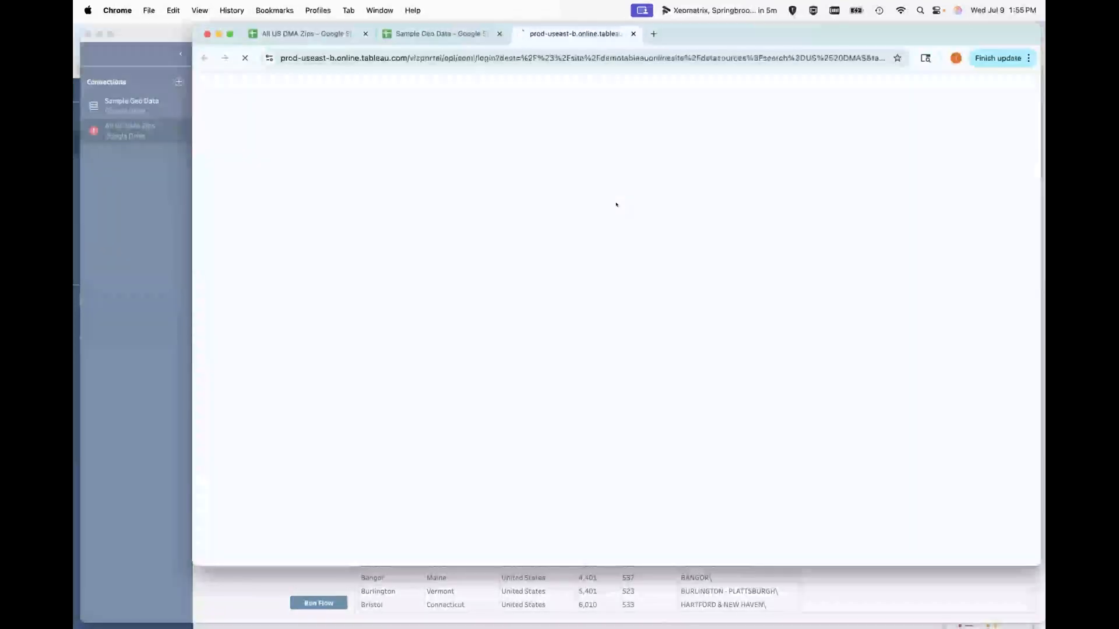
# Sign in to Tableau Cloud with the saved account credentials and verify the identity with the authenticator's verification code.
pyautogui.click(616, 276)
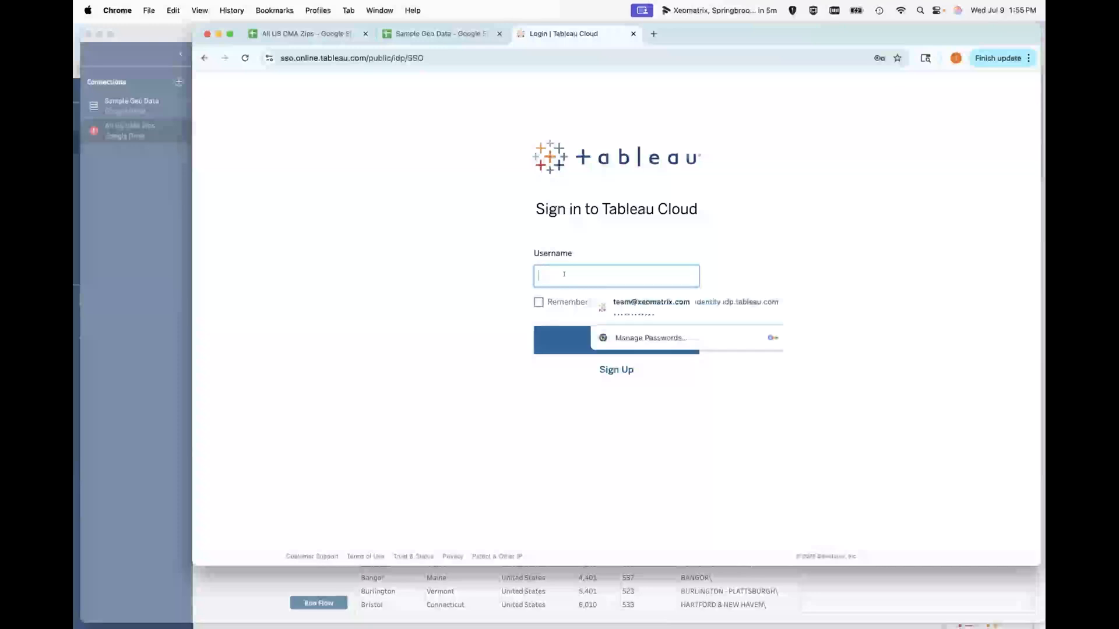
pyautogui.click(620, 306)
pyautogui.click(609, 341)
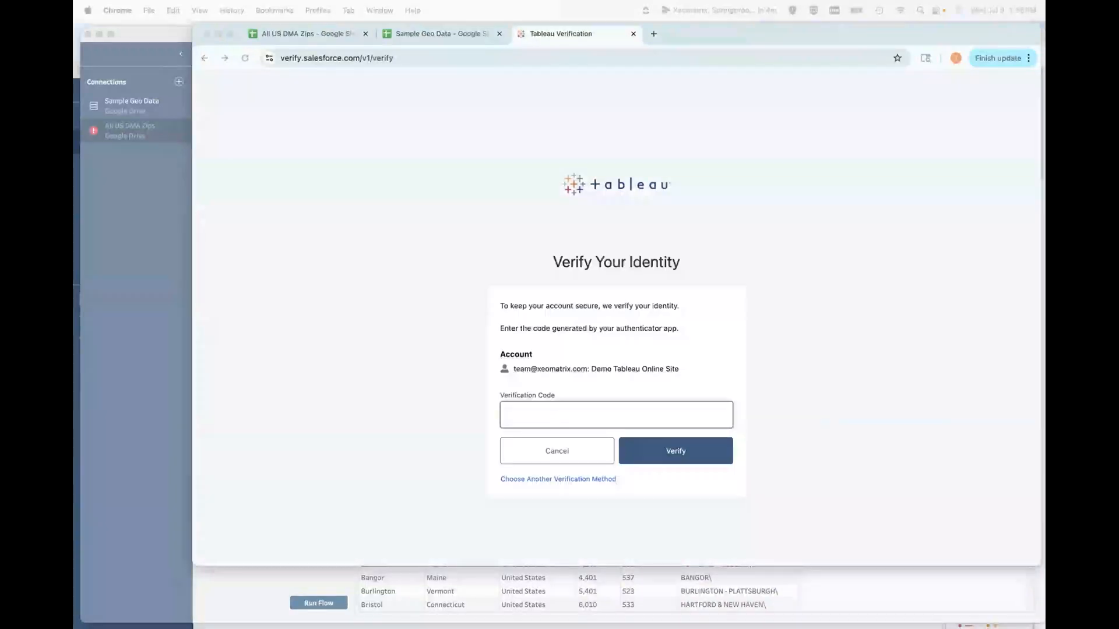
pyautogui.click(525, 418)
pyautogui.press('super+v')
pyautogui.click(707, 445)
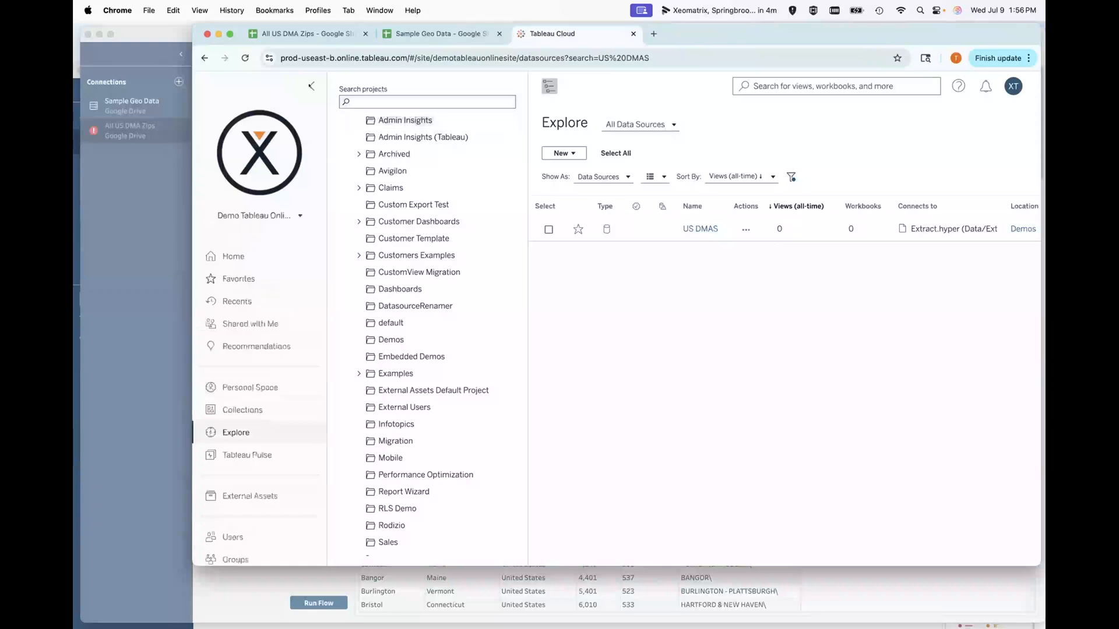
# Open the published US DMAS data source in Tableau Cloud, and return to Tableau Prep Builder to dismiss the finished run dialog.
pyautogui.moveTo(762, 31); pyautogui.dragTo(627, 36)
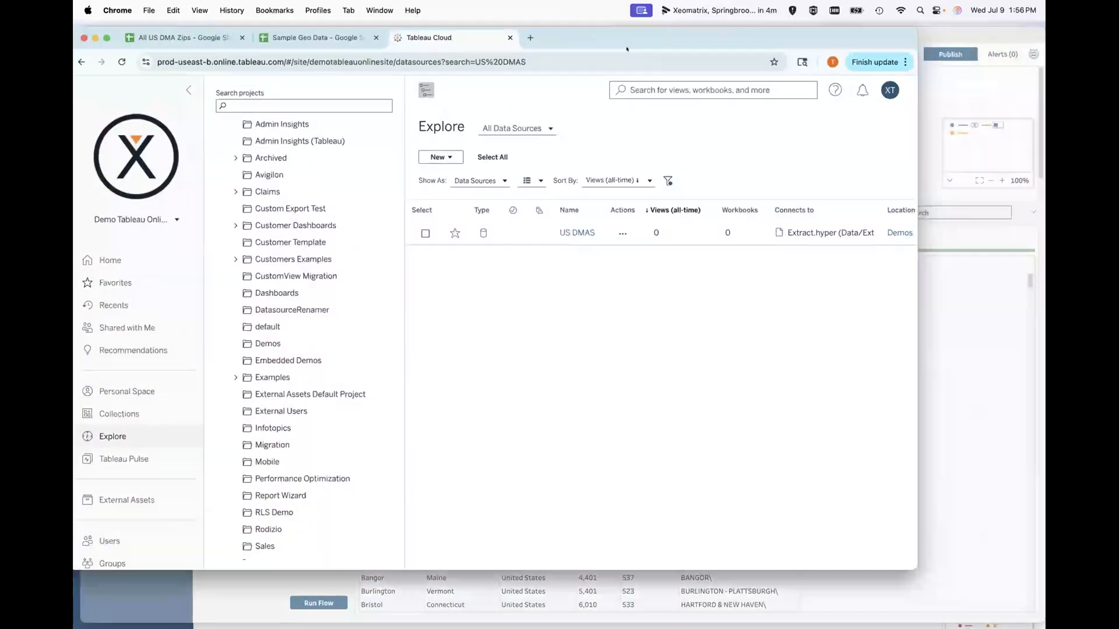
pyautogui.click(564, 232)
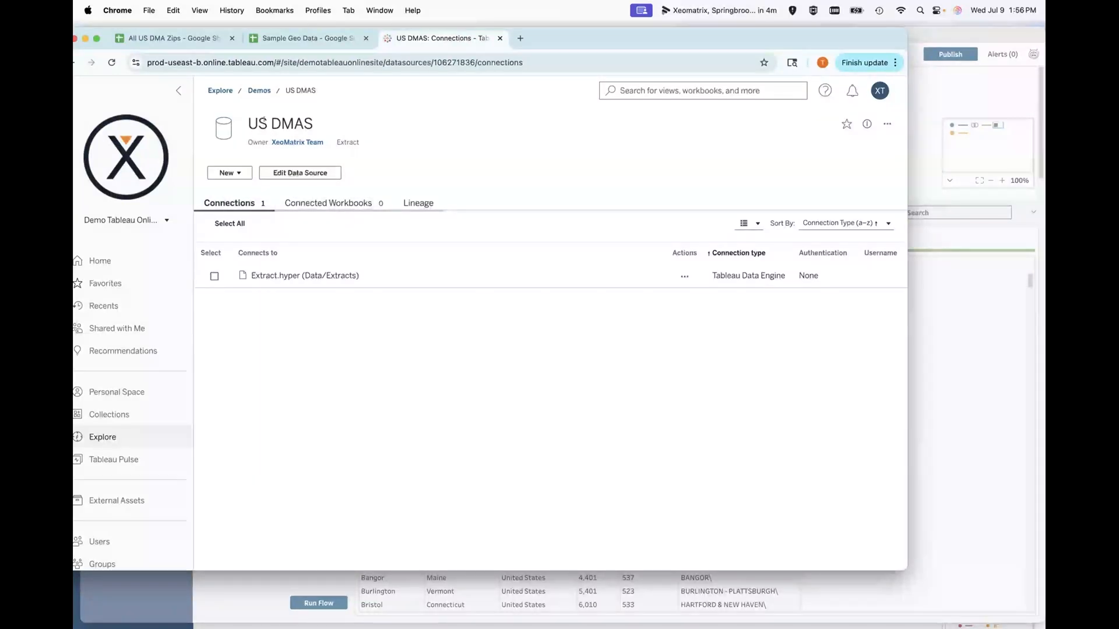
pyautogui.click(985, 93)
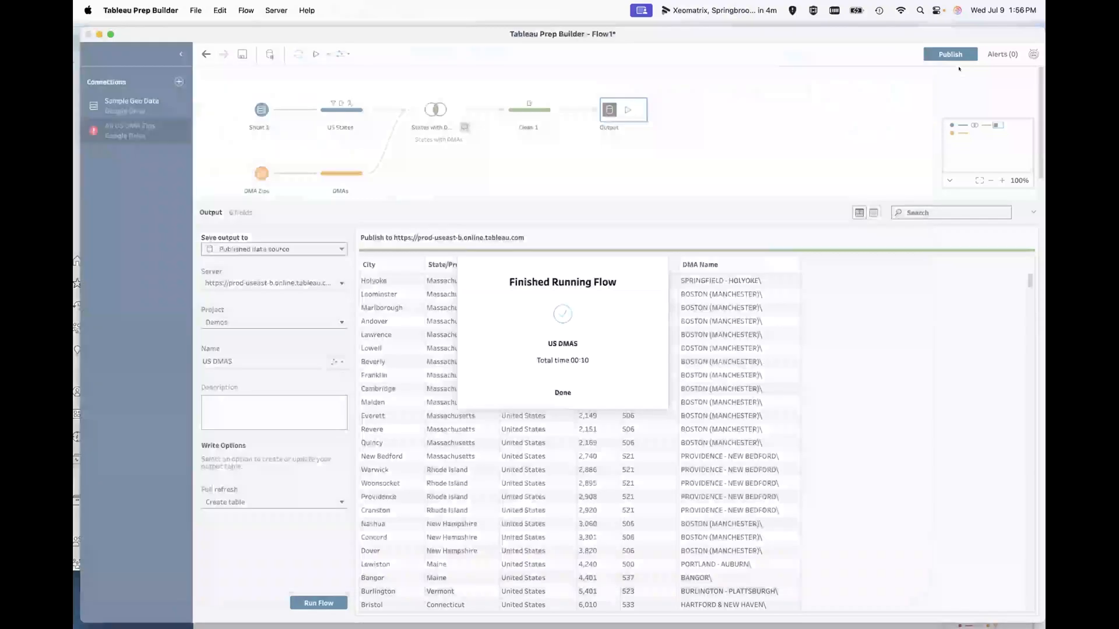
pyautogui.click(562, 392)
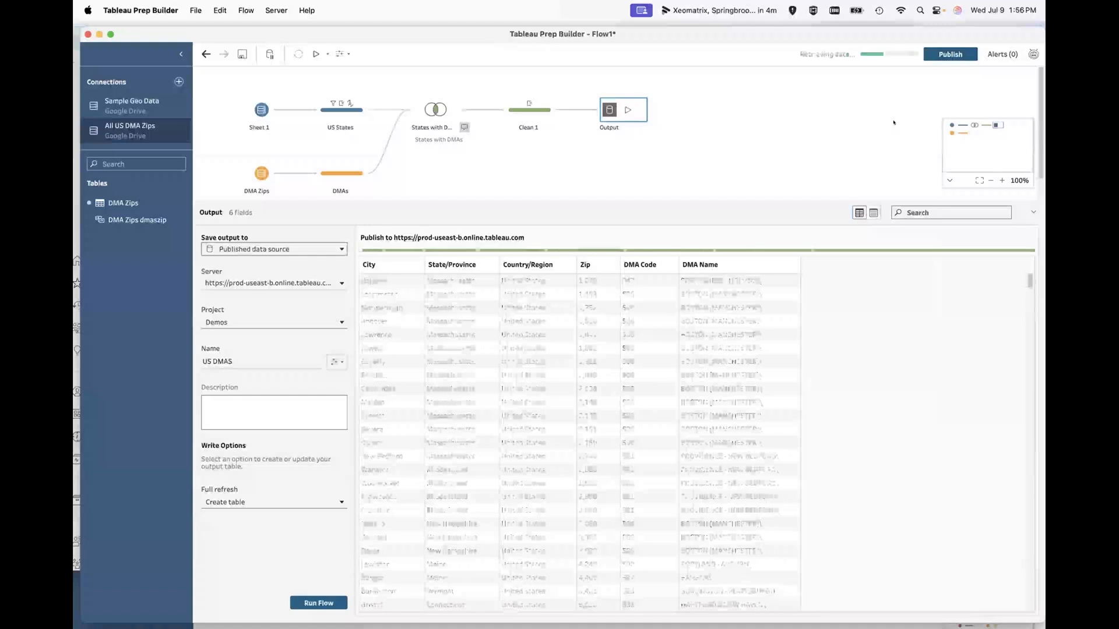
# Start publishing the flow to Tableau Cloud with the name US DMAs Flow and Demos as its project.
pyautogui.click(950, 53)
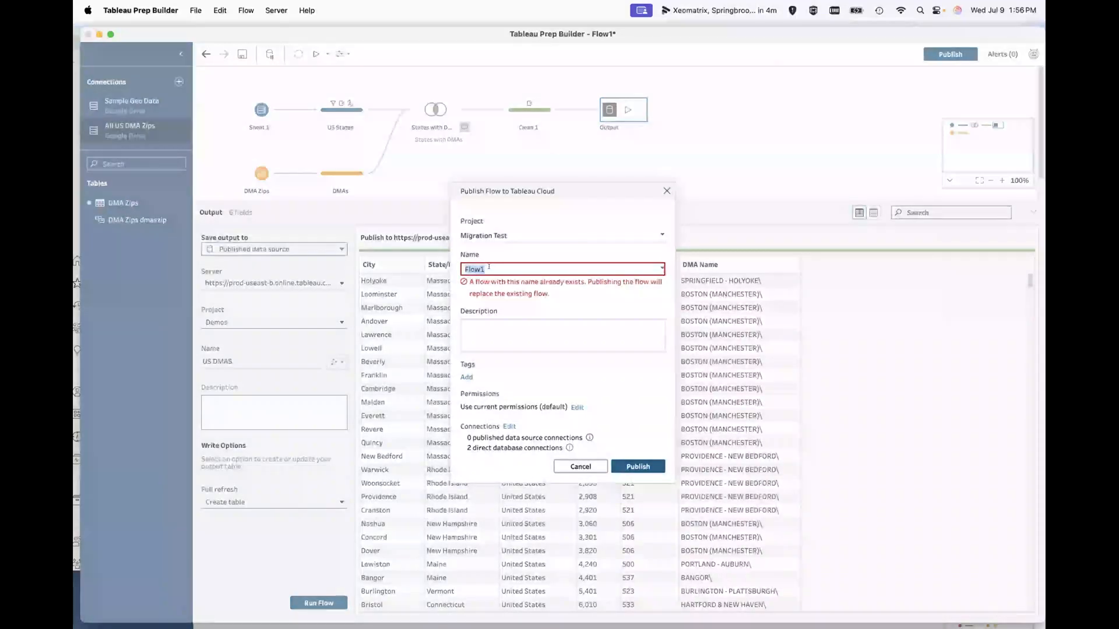
pyautogui.write('US DM')
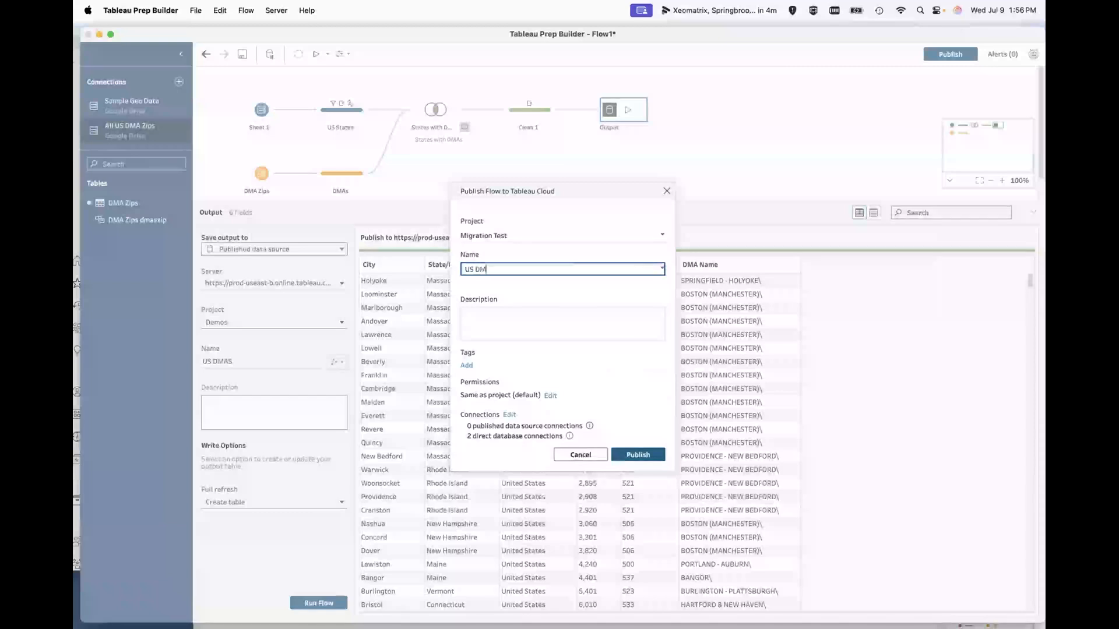
pyautogui.write('AS Flow')
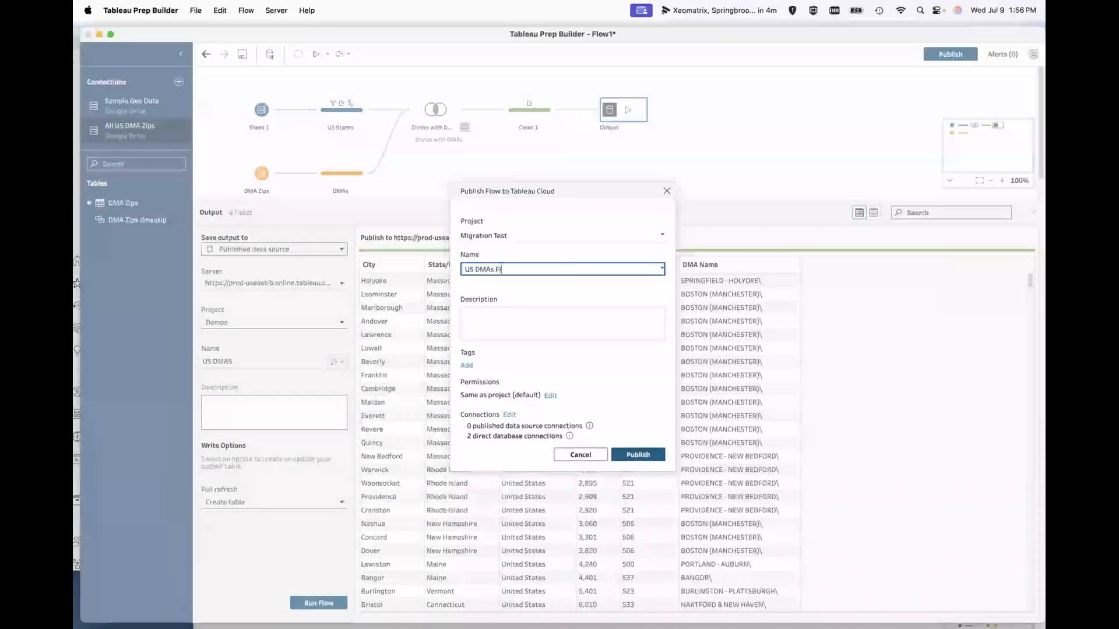
pyautogui.click(498, 234)
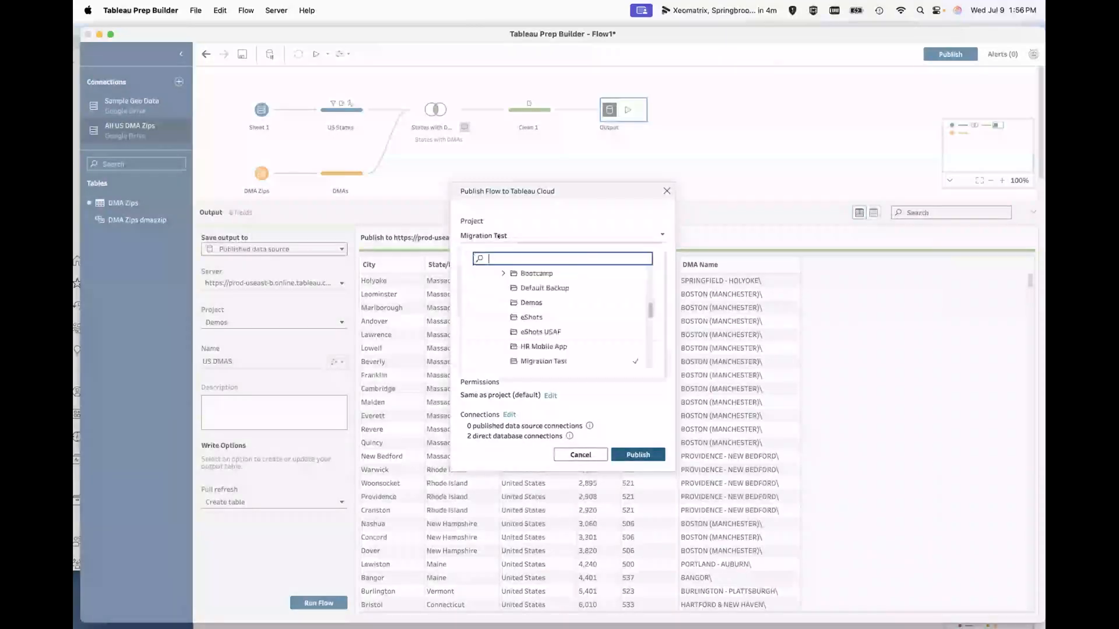
pyautogui.click(530, 303)
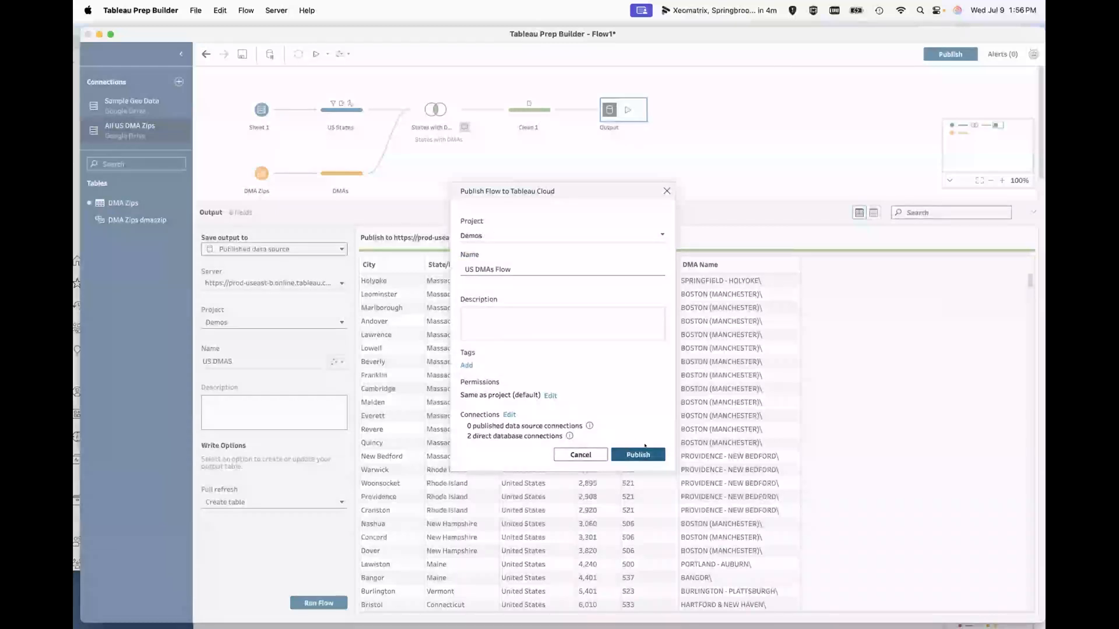
# Check the authentication settings of the flow's two direct connections and publish the flow.
pyautogui.click(509, 414)
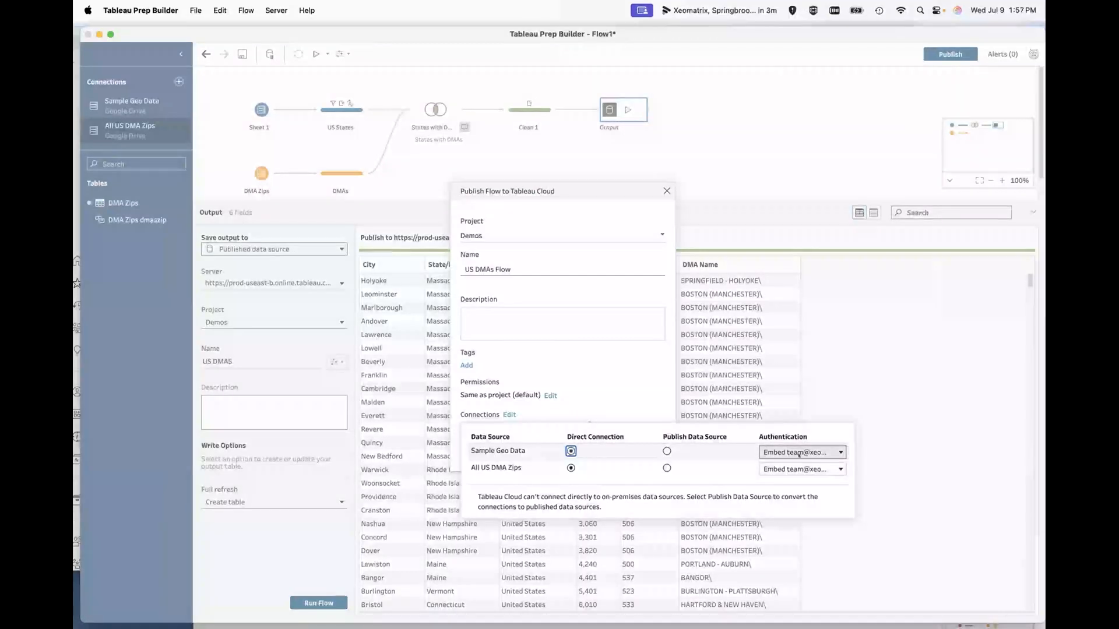
pyautogui.click(597, 357)
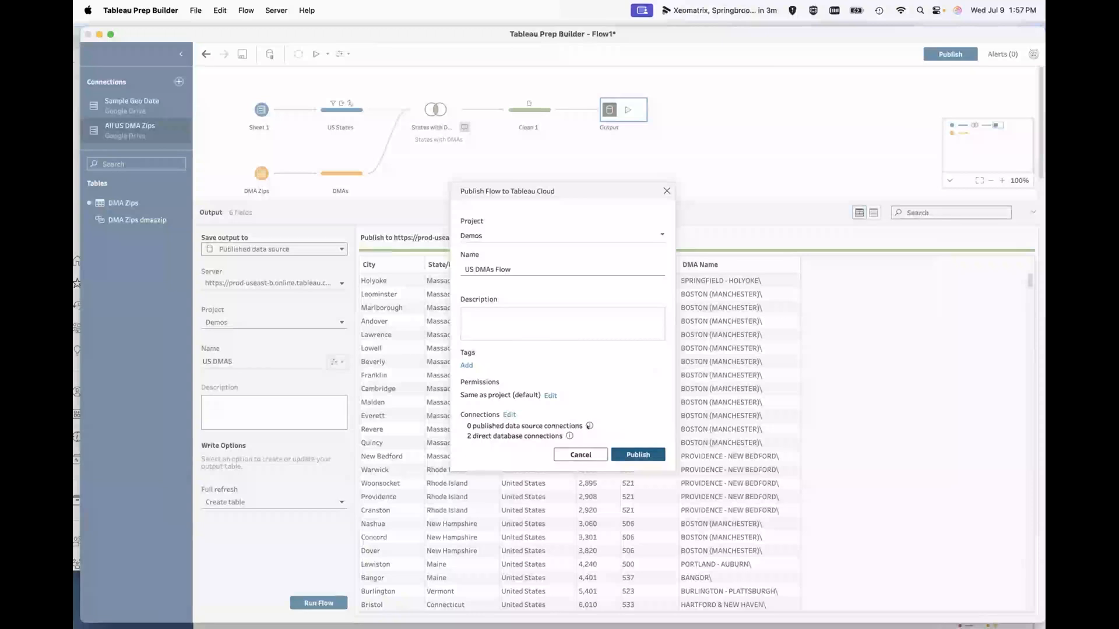
pyautogui.click(638, 455)
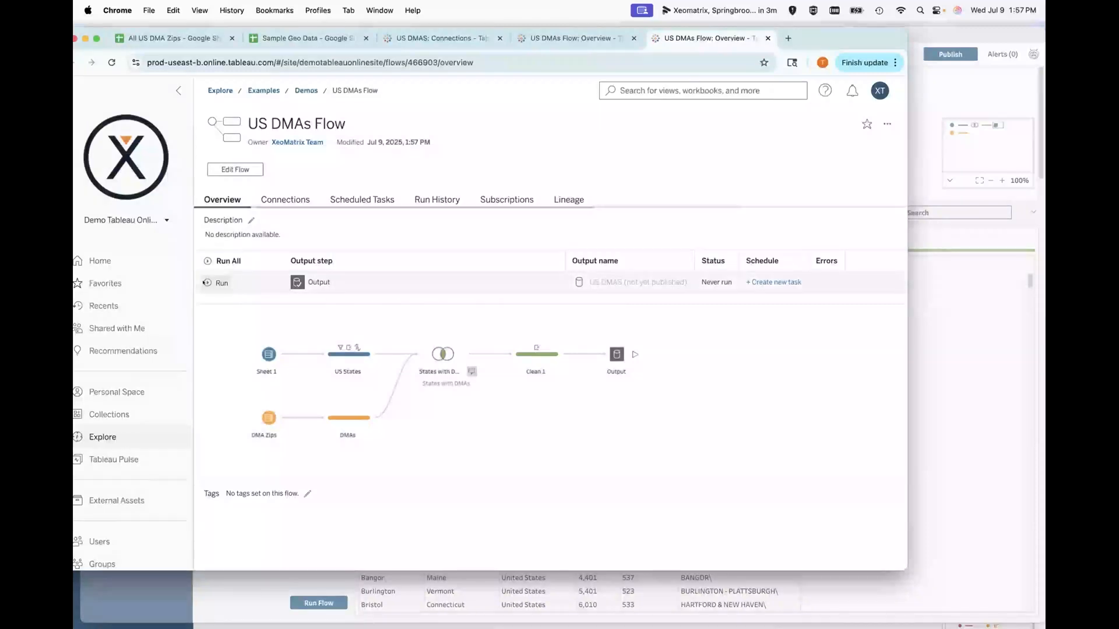
# Examine the published US DMAs Flow's scheduled tasks and connections, and go back to its overview.
pyautogui.click(374, 197)
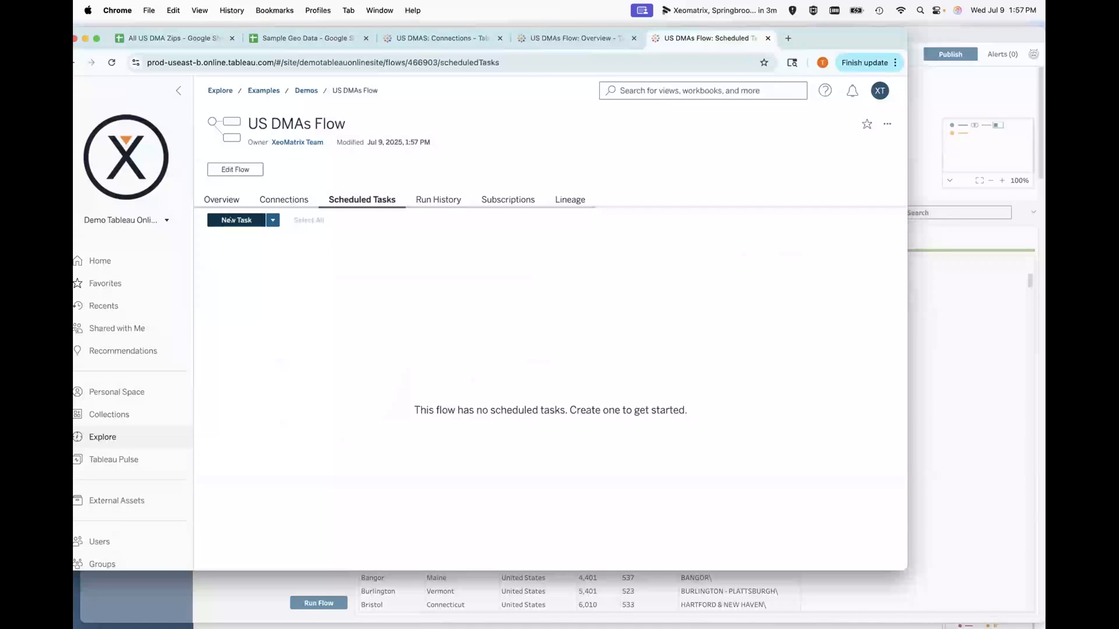
pyautogui.click(274, 201)
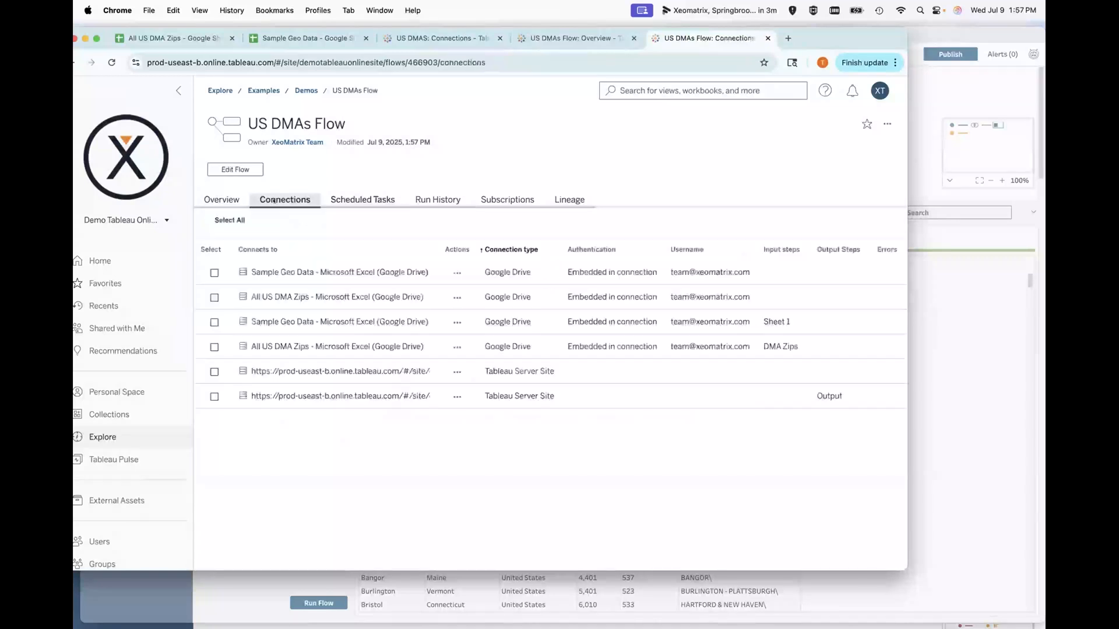
pyautogui.click(221, 200)
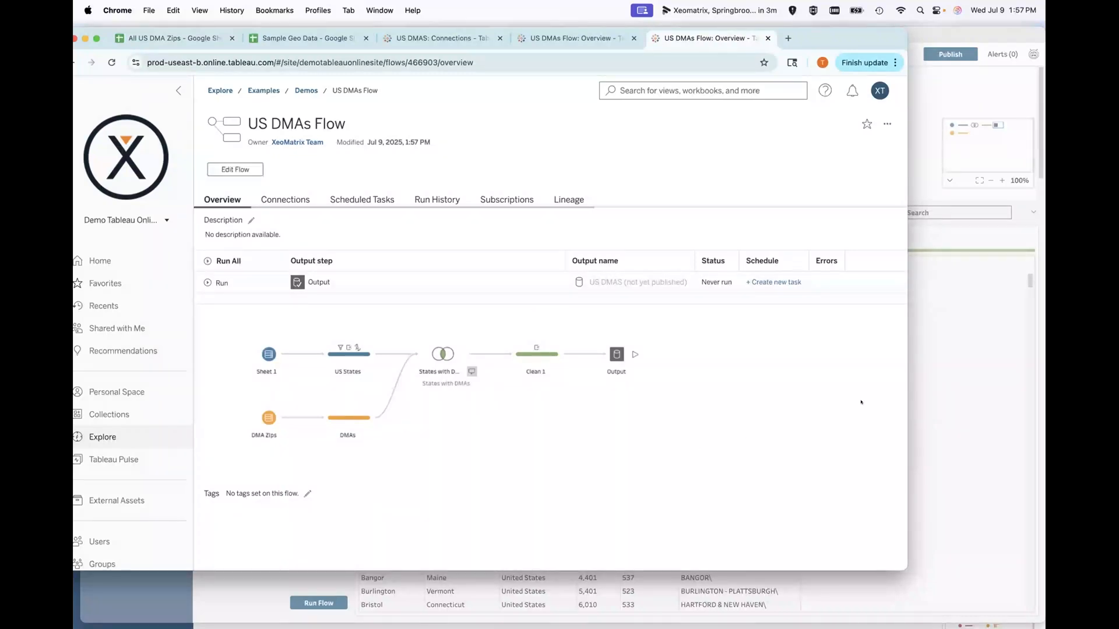
# Return to Tableau Prep Builder, dismiss the finished publishing dialog, and bring up the LEGO Catalogue Flow v2 window in full screen.
pyautogui.click(942, 331)
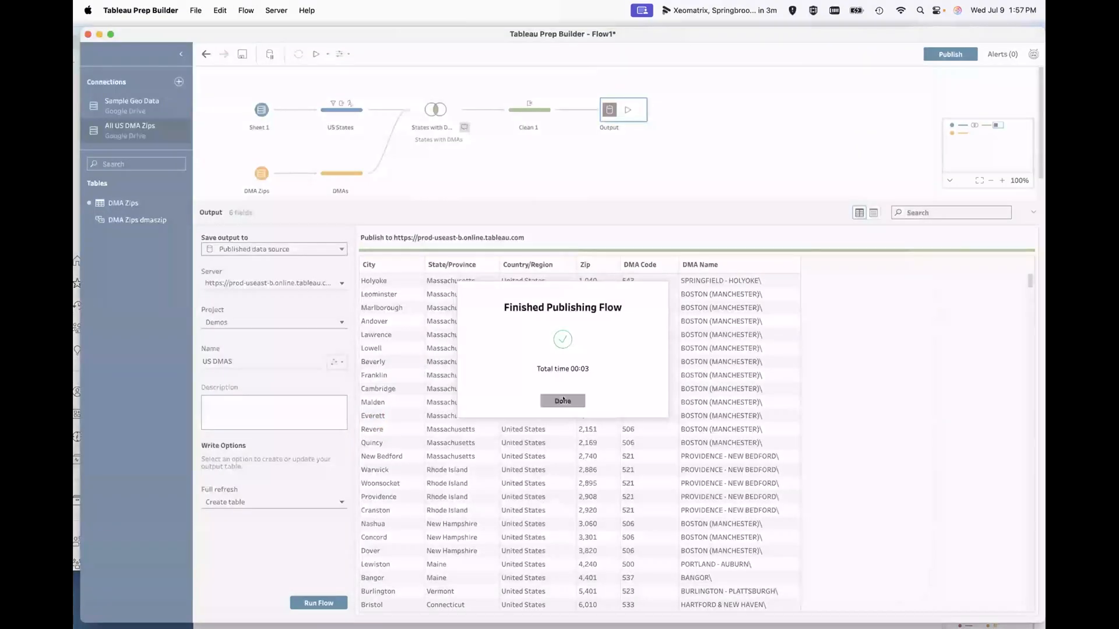
pyautogui.click(563, 401)
pyautogui.moveTo(950, 29); pyautogui.dragTo(939, 74)
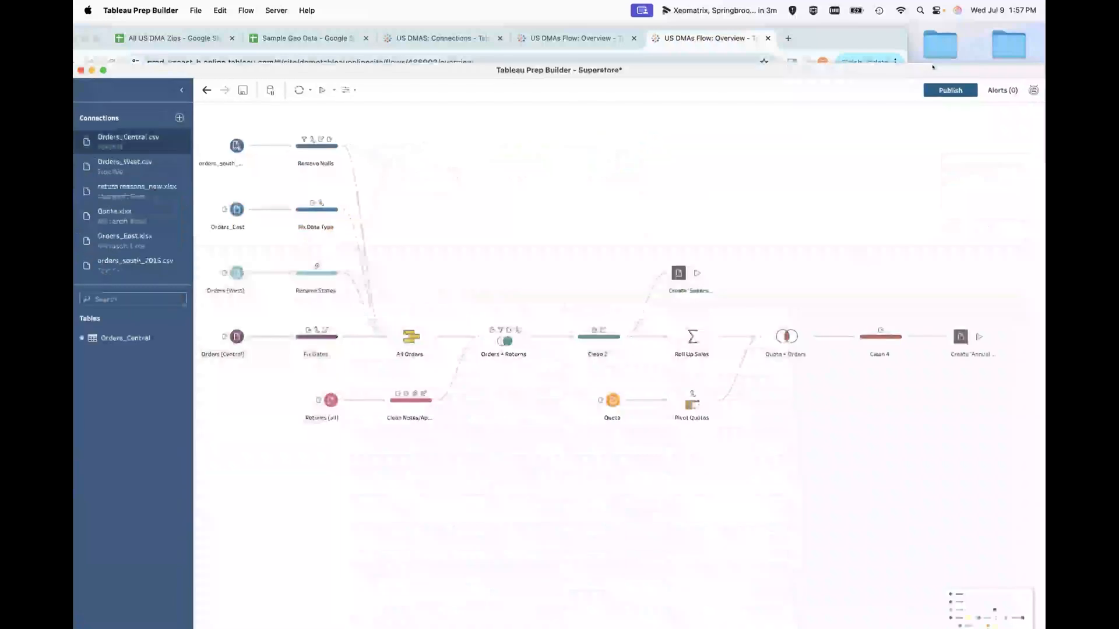
pyautogui.hotkey('ctrl', 'Up')
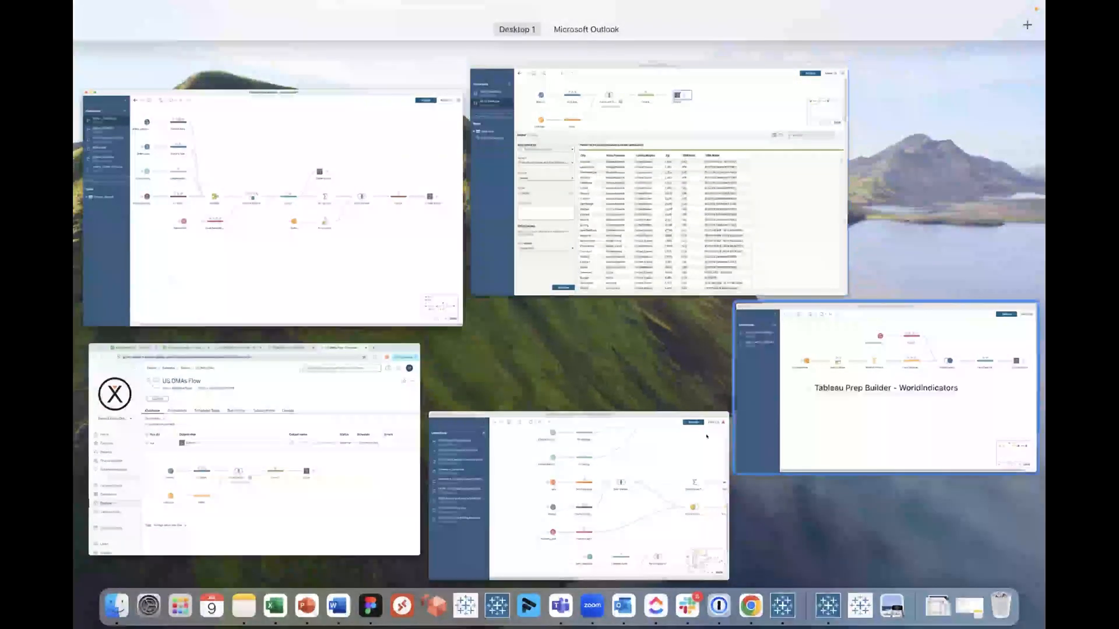
pyautogui.click(579, 495)
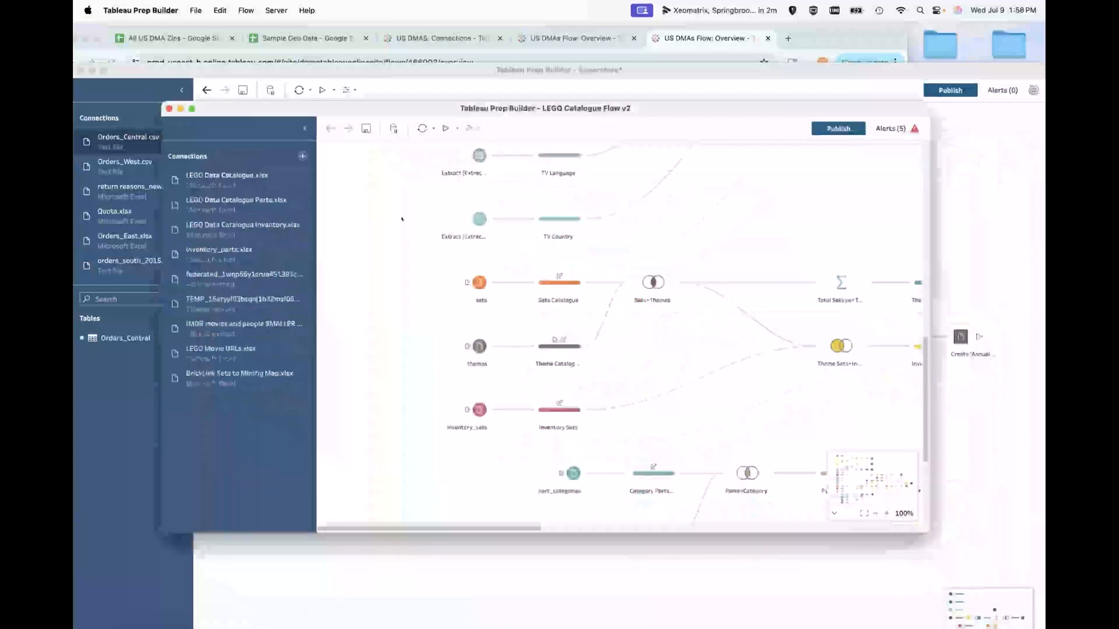
pyautogui.click(143, 74)
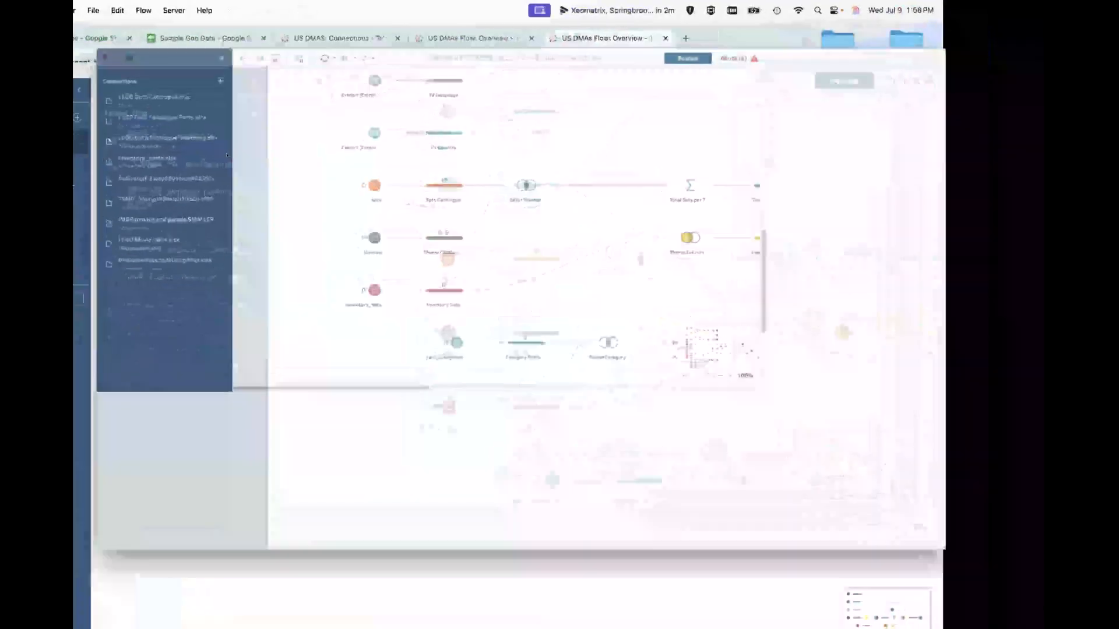
# Look over the LEGO flow's media, sets and parts branches, and widen the connections pane to fit the full source file names.
pyautogui.scroll(15, 636, 330)
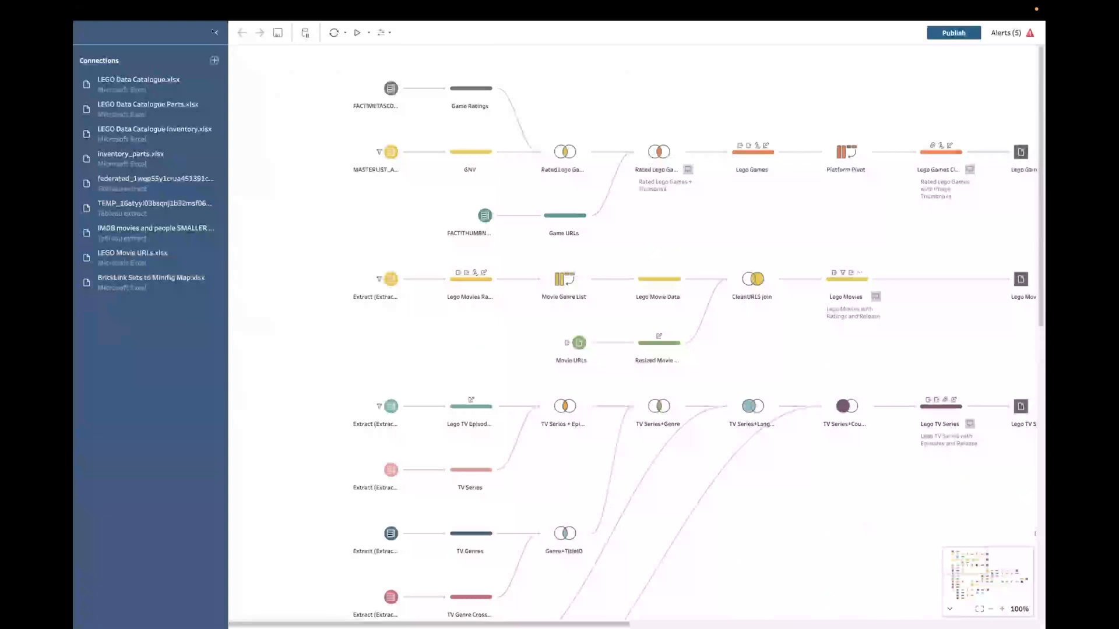
pyautogui.hscroll(3, 276, 236)
pyautogui.hscroll(10, 572, 237)
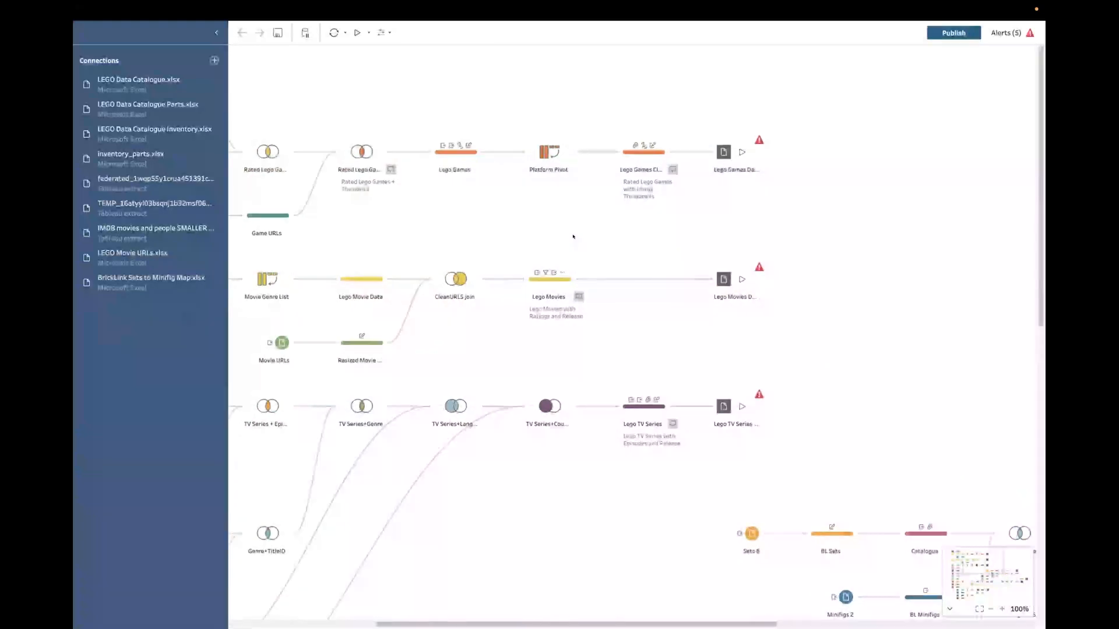
pyautogui.scroll(-15, 572, 237)
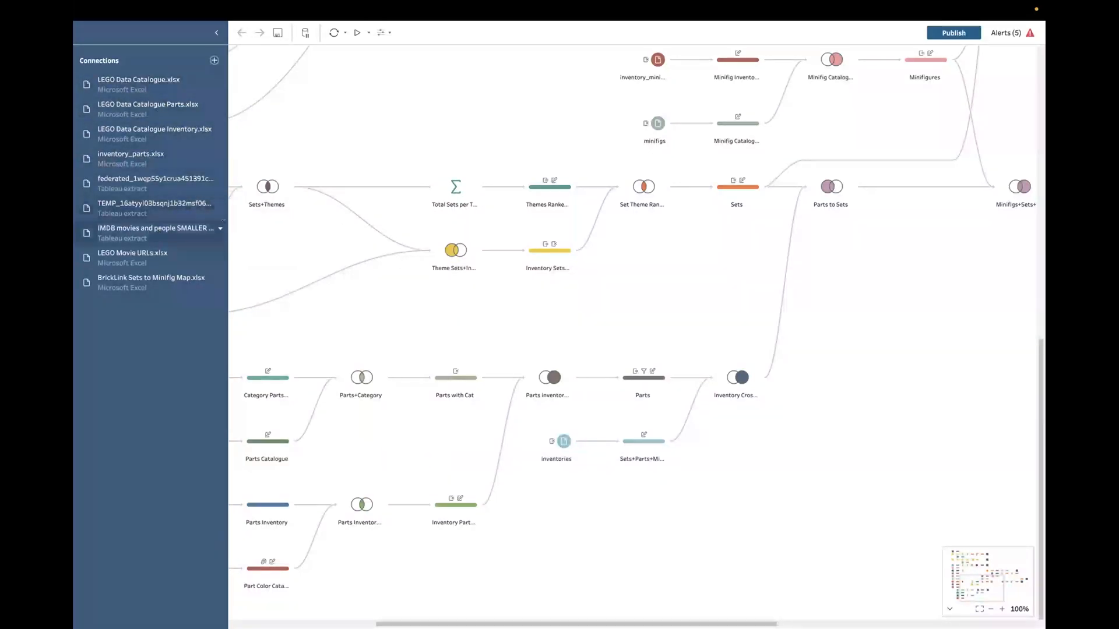
pyautogui.moveTo(227, 213); pyautogui.dragTo(321, 218)
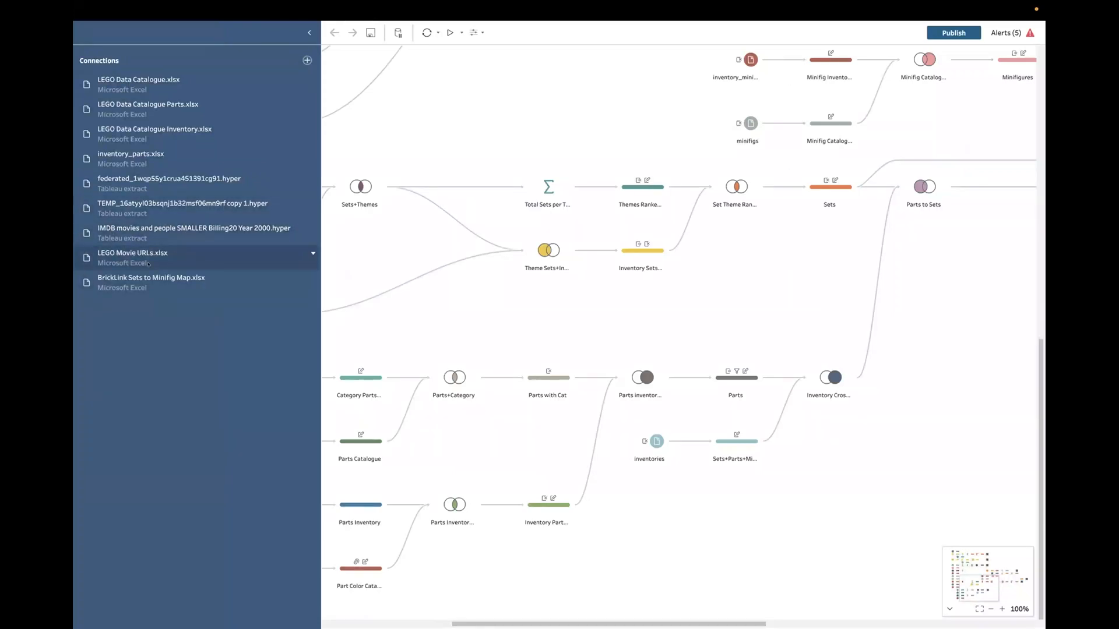
# Examine how the LEGO flow's sets, parts, minifigure, movie and TV inputs run through joins and cleaning steps to their outputs.
pyautogui.hscroll(-5, 463, 298)
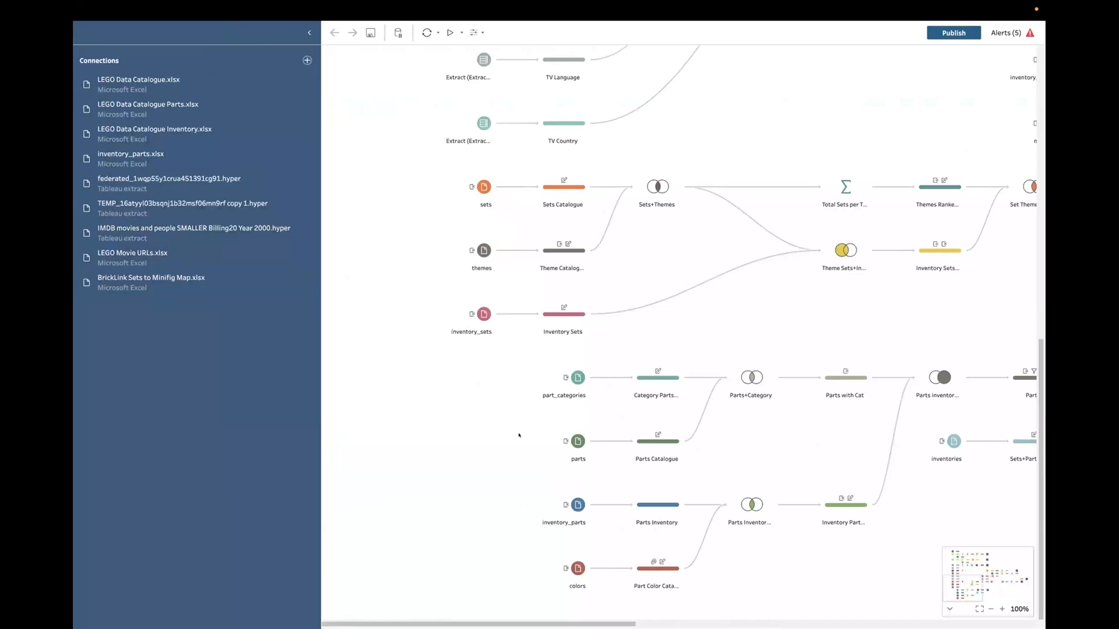
pyautogui.hscroll(5, 519, 435)
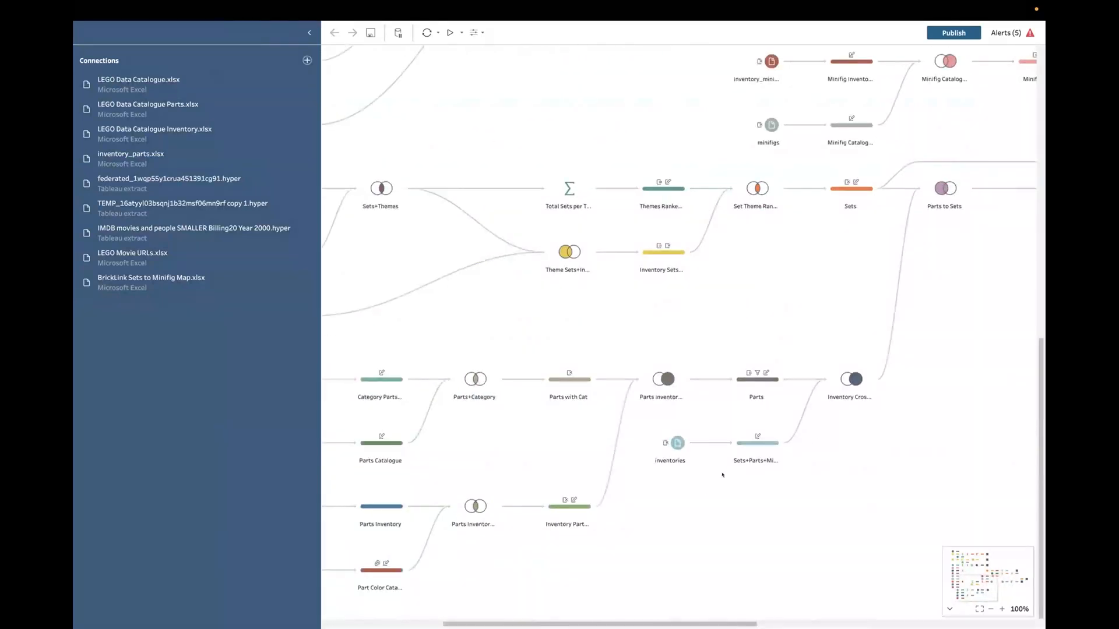
pyautogui.scroll(5, 722, 474)
pyautogui.hscroll(5, 835, 255)
pyautogui.hscroll(7, 835, 255)
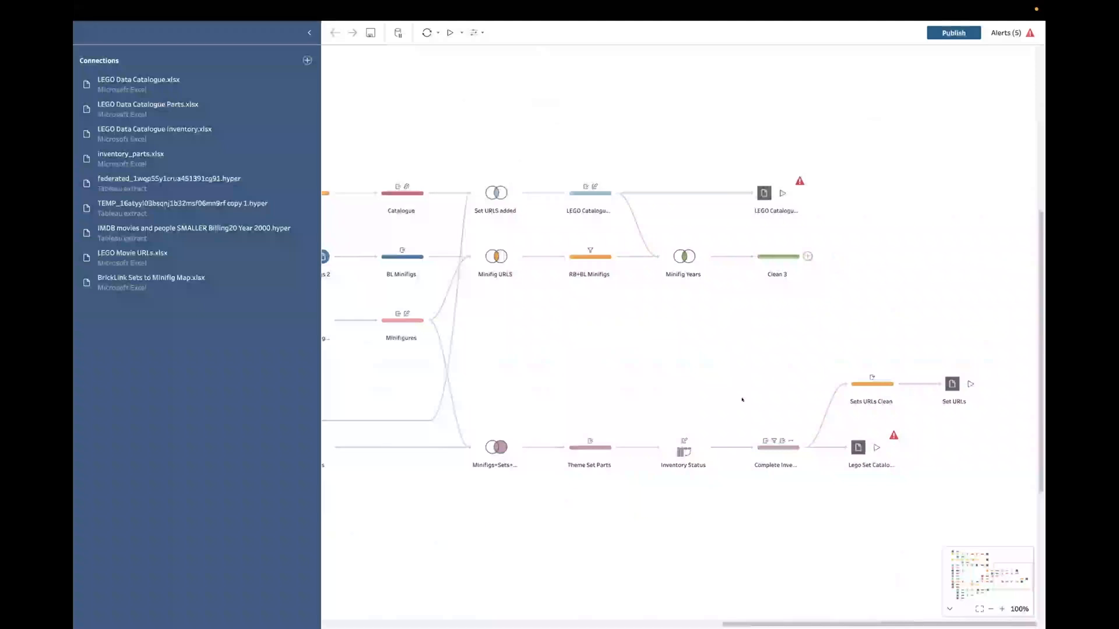
pyautogui.scroll(10, 742, 400)
pyautogui.hscroll(-5, 742, 400)
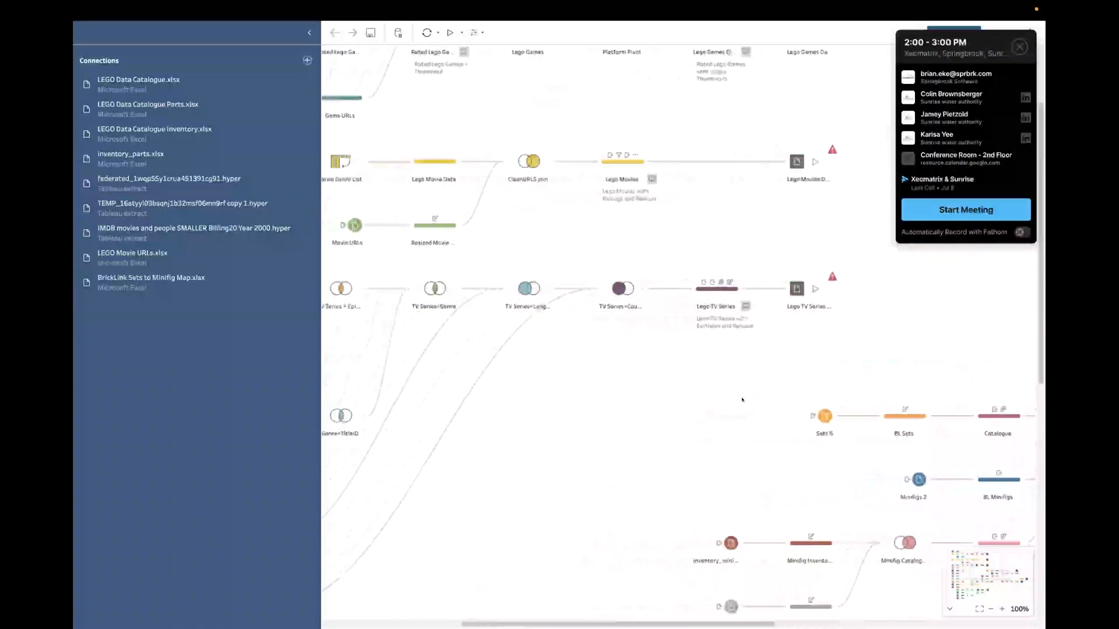
pyautogui.scroll(3, 743, 400)
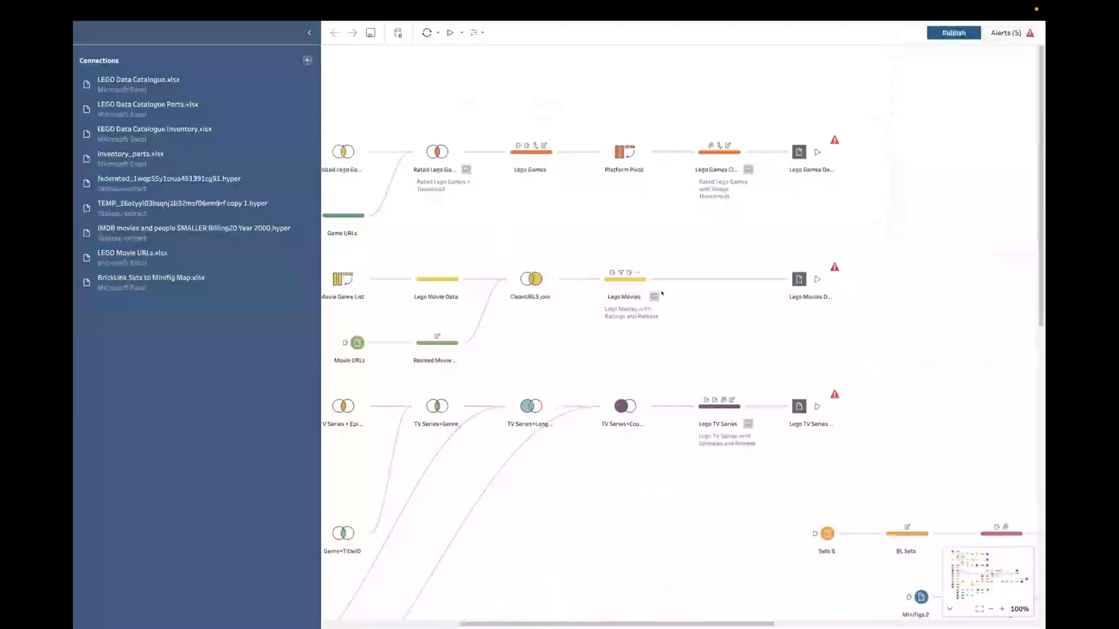
pyautogui.hscroll(-6, 662, 294)
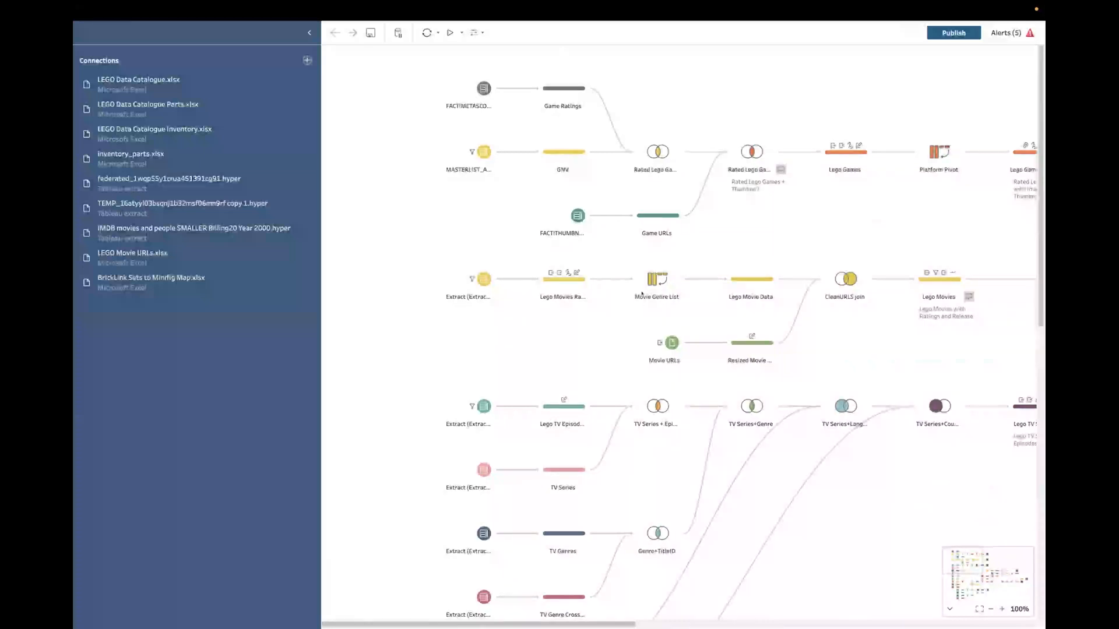
pyautogui.scroll(-10, 795, 373)
pyautogui.hscroll(5, 795, 373)
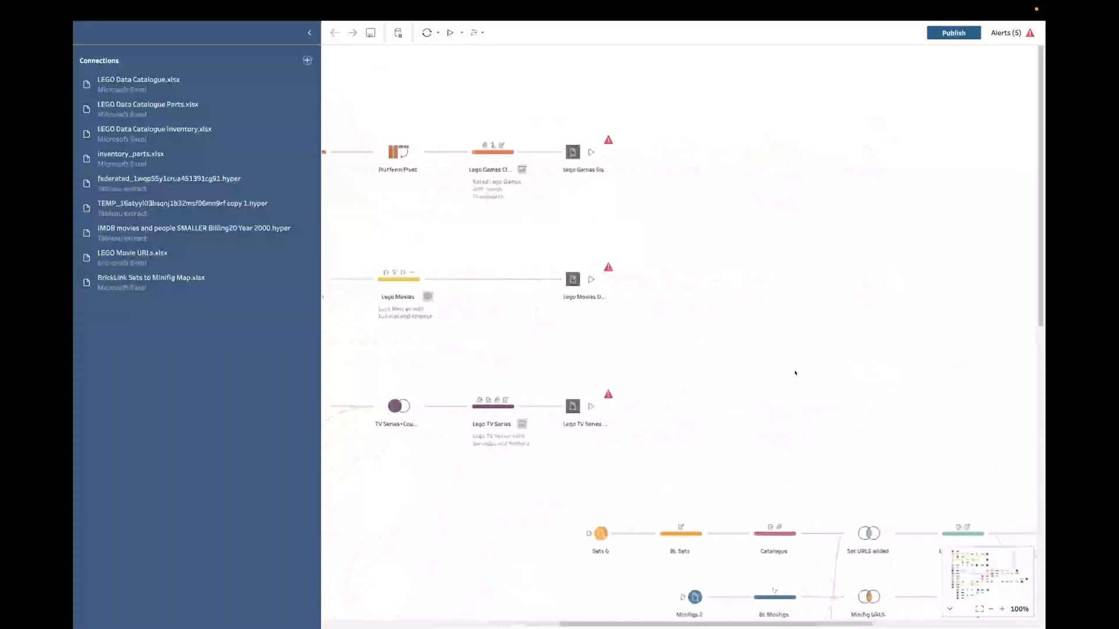
pyautogui.scroll(5, 795, 373)
pyautogui.hscroll(5, 795, 373)
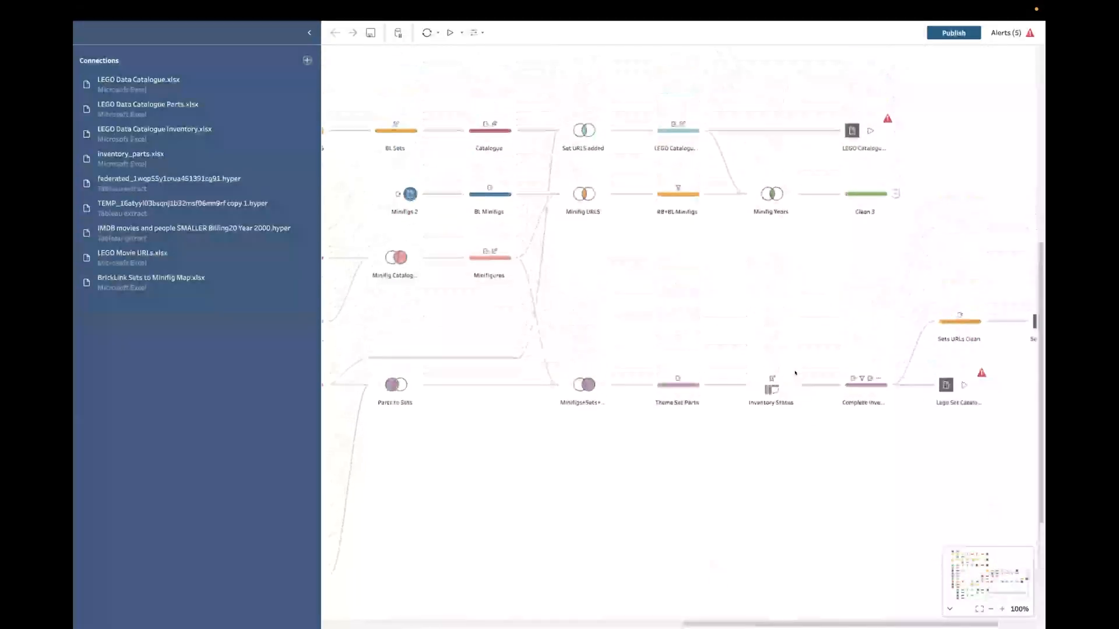
pyautogui.hscroll(-10, 632, 357)
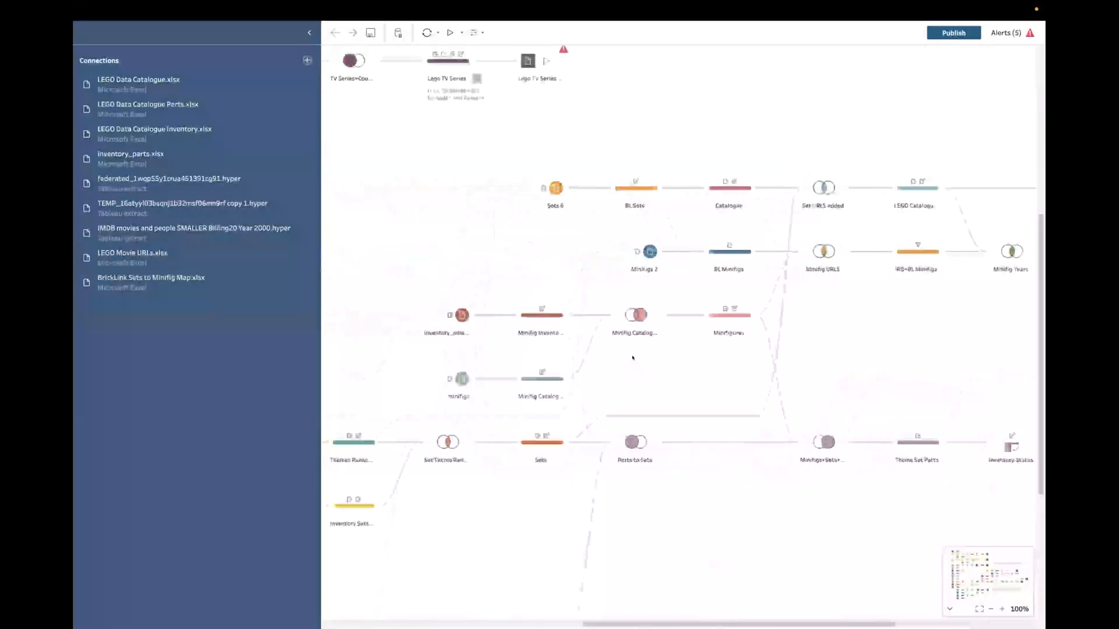
# Collapse the connections pane and review the games, movies and TV series branches at the start of the LEGO flow.
pyautogui.click(309, 32)
pyautogui.hscroll(-10, 312, 292)
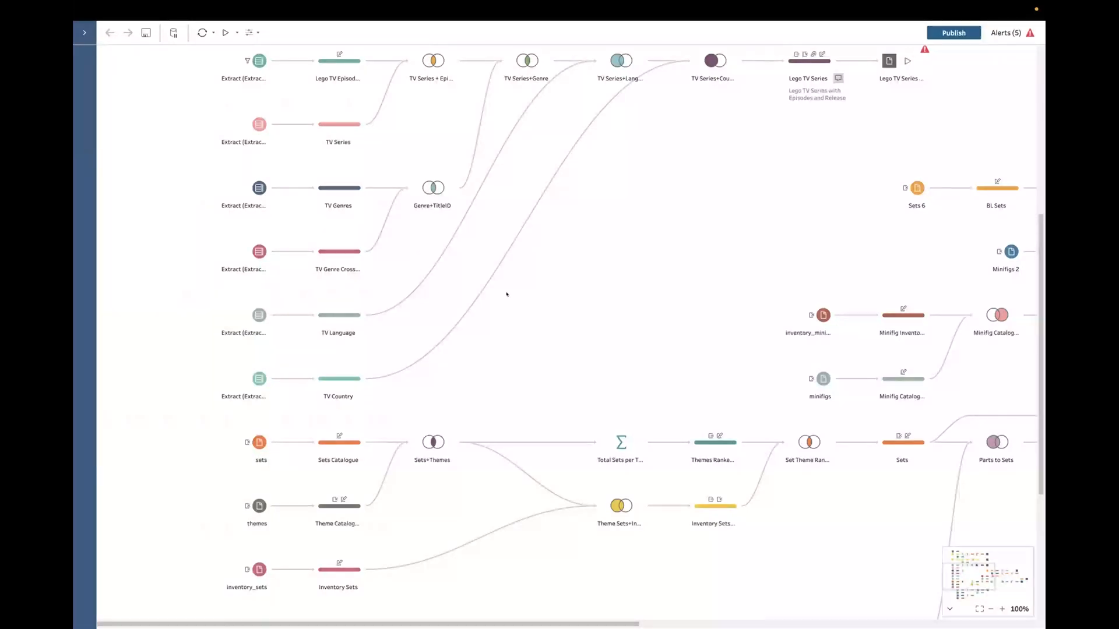
pyautogui.scroll(5, 501, 301)
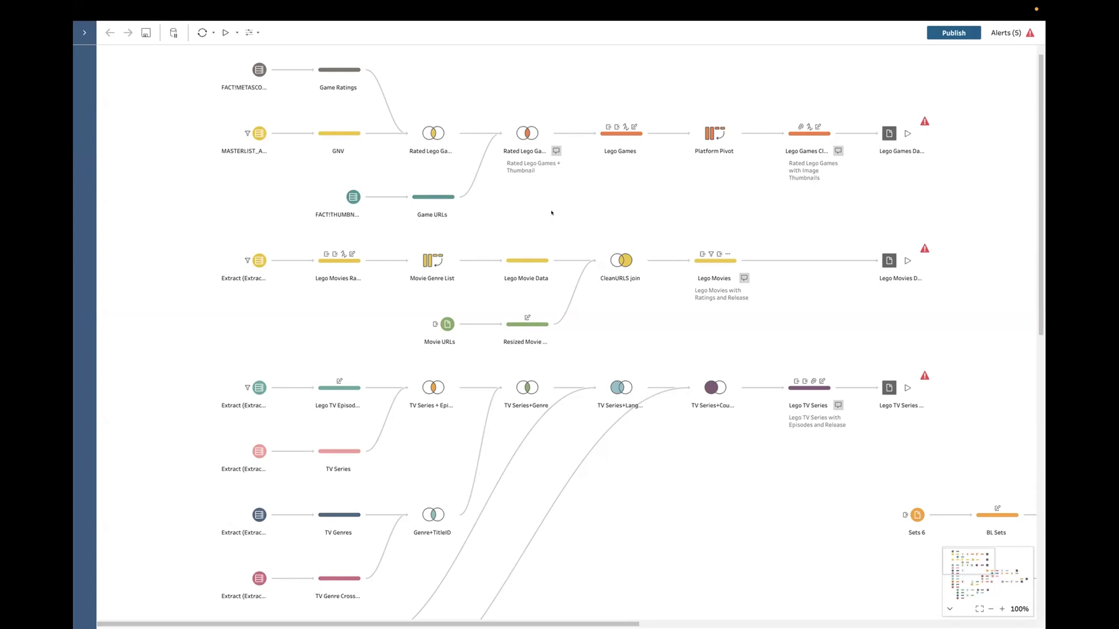
pyautogui.scroll(1, 588, 231)
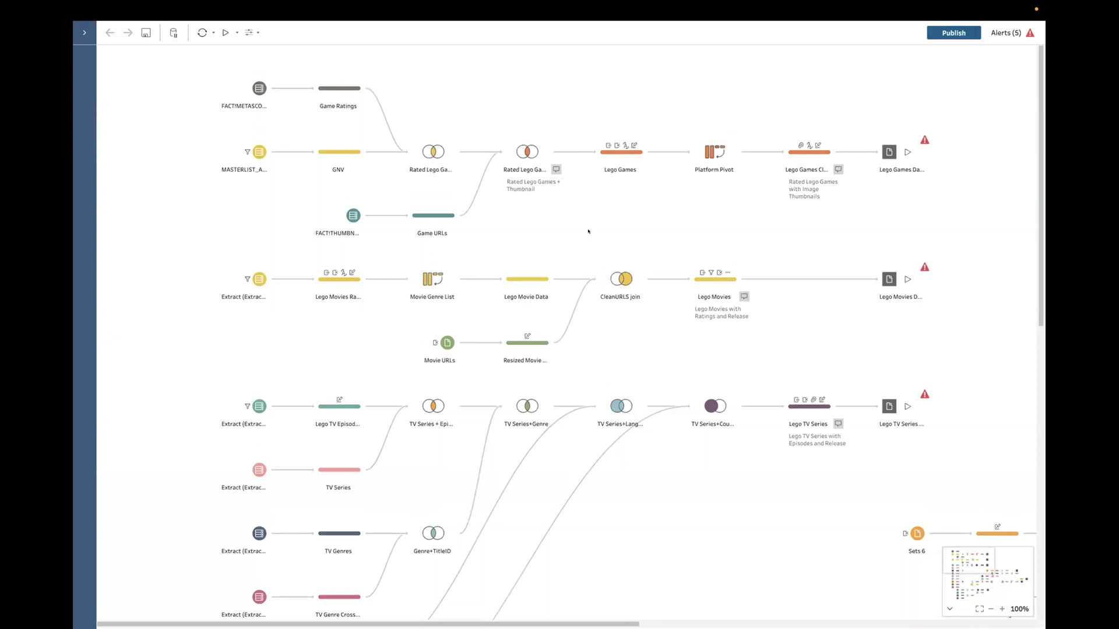